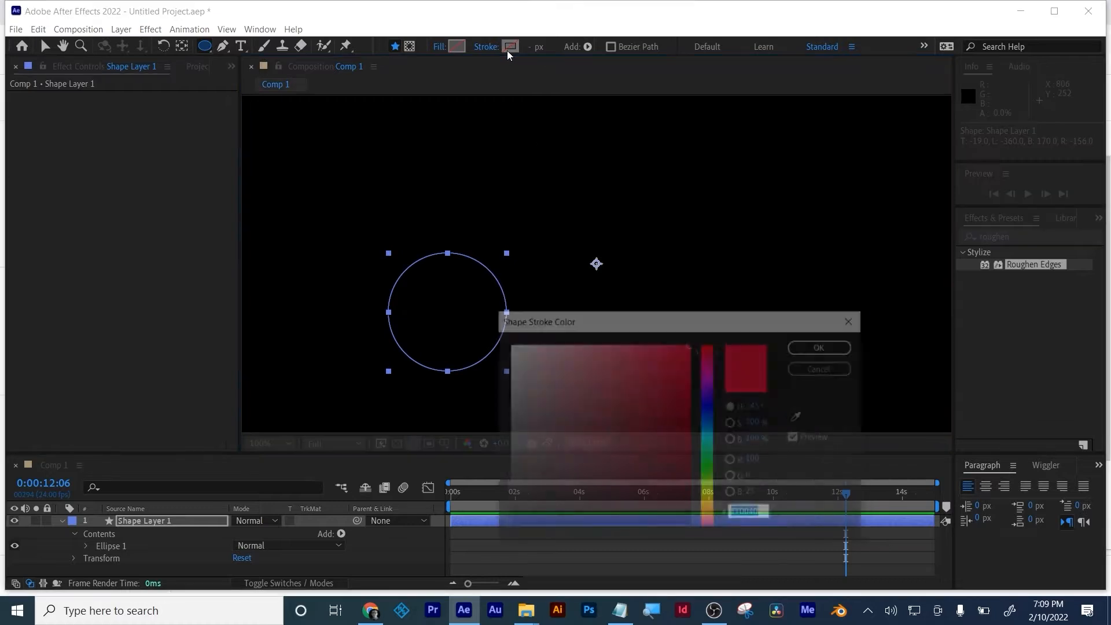
Set the circle's stroke to dark grey 525151 and its stroke width to 28 px.
{"action": "left_click_drag", "start_coordinate": [510, 424], "coordinate": [508, 467]}
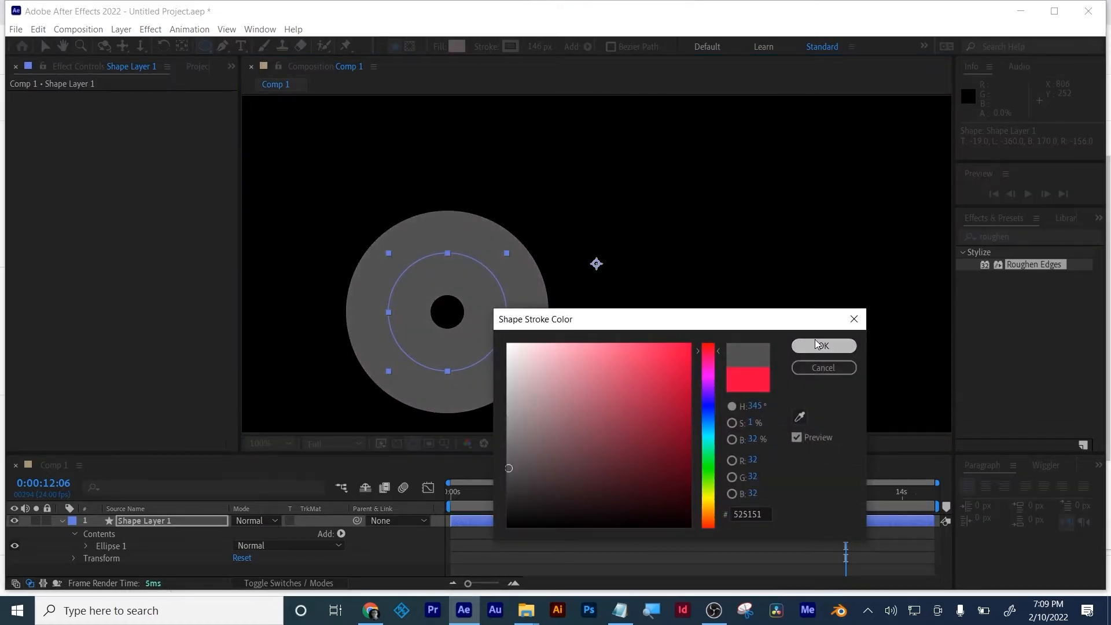
{"action": "left_click", "coordinate": [816, 344]}
{"action": "left_click_drag", "start_coordinate": [531, 54], "coordinate": [478, 82]}
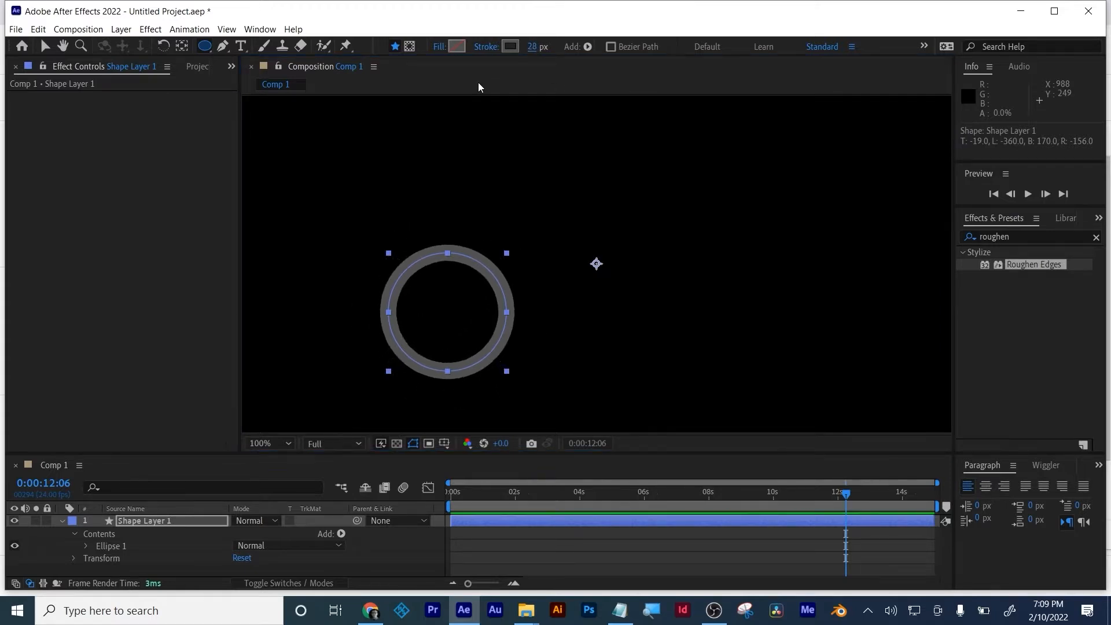
Centre the shape layer's anchor point in the circle and move the playhead to 0:00:01:08.
{"action": "left_click", "coordinate": [178, 52]}
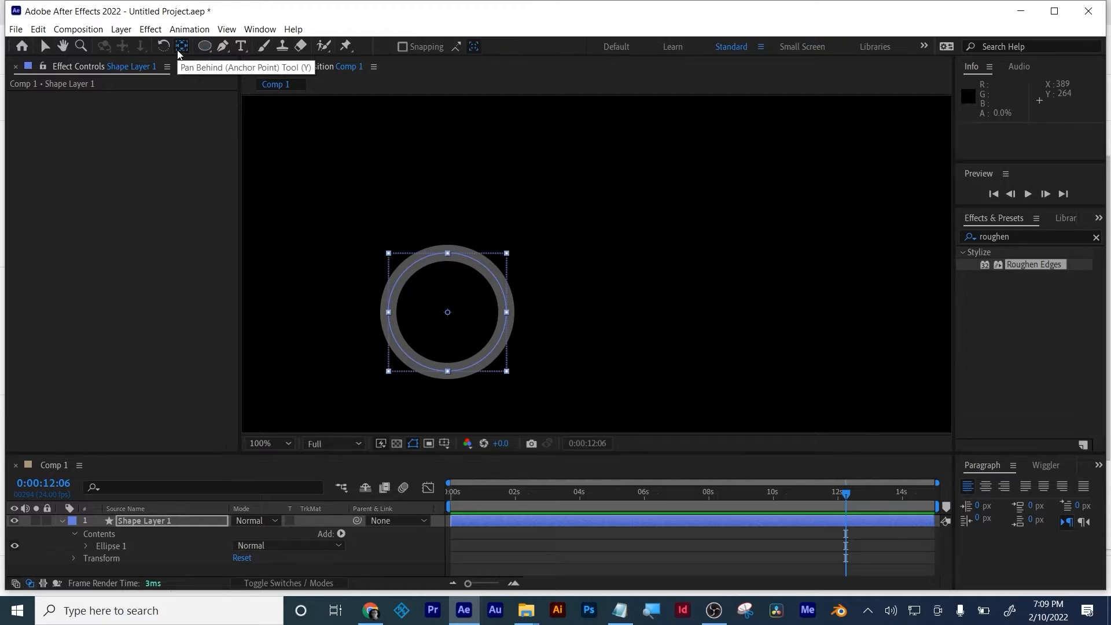
{"action": "left_click", "coordinate": [494, 507]}
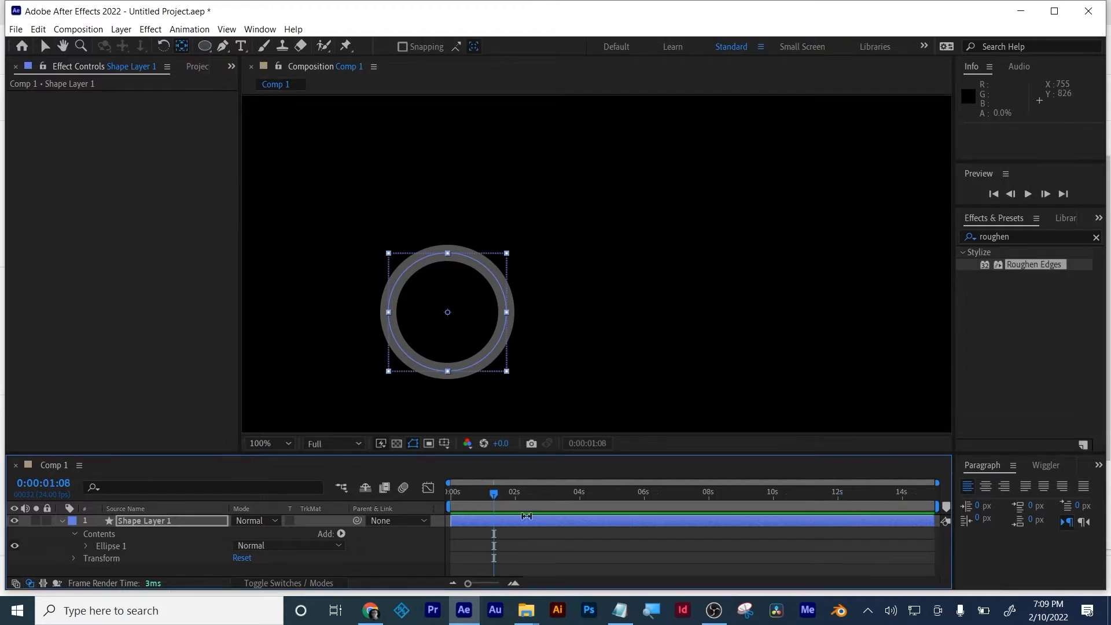
{"action": "left_click", "coordinate": [546, 524]}
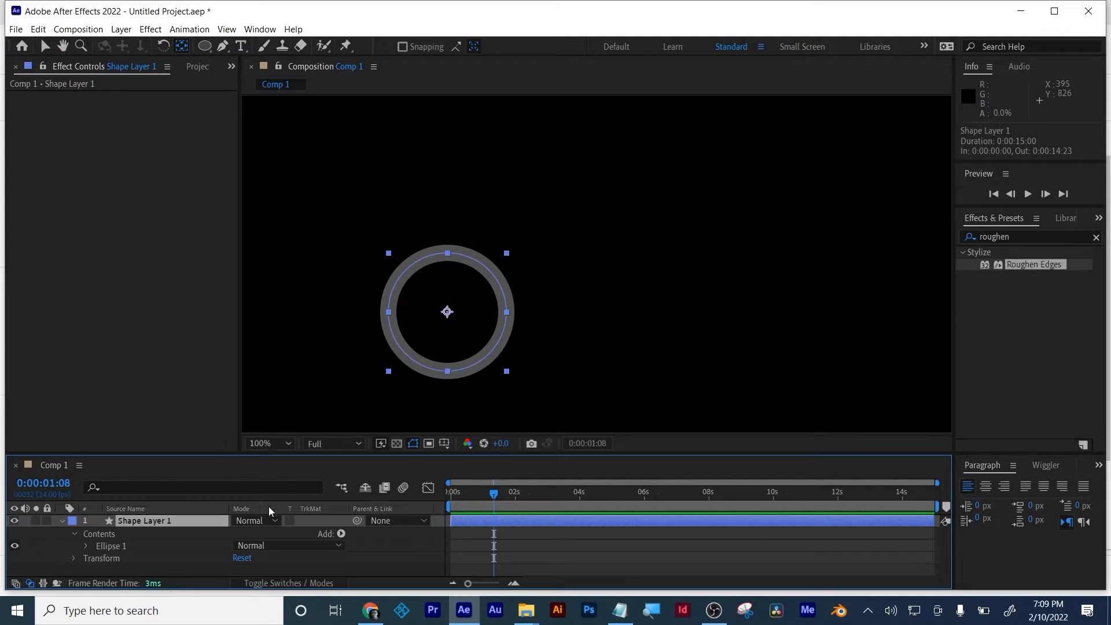
Draw a five-pointed star inside the circle on the same layer and centre it by setting its transform position to -259, 86.
{"action": "left_click_drag", "start_coordinate": [204, 46], "coordinate": [247, 111]}
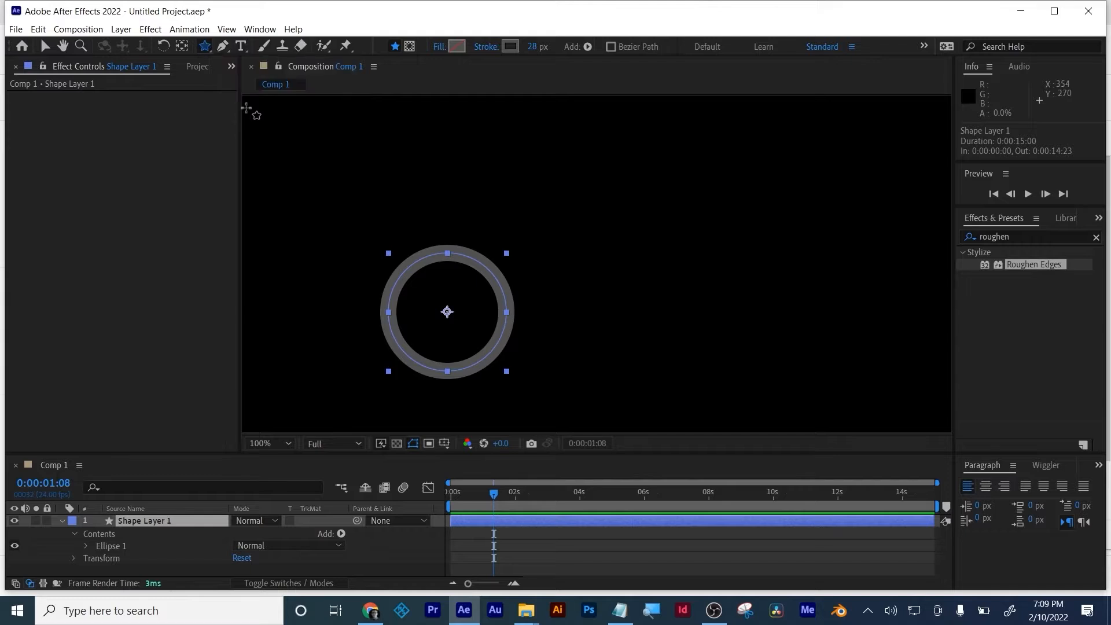
{"action": "left_click_drag", "start_coordinate": [436, 307], "coordinate": [484, 342]}
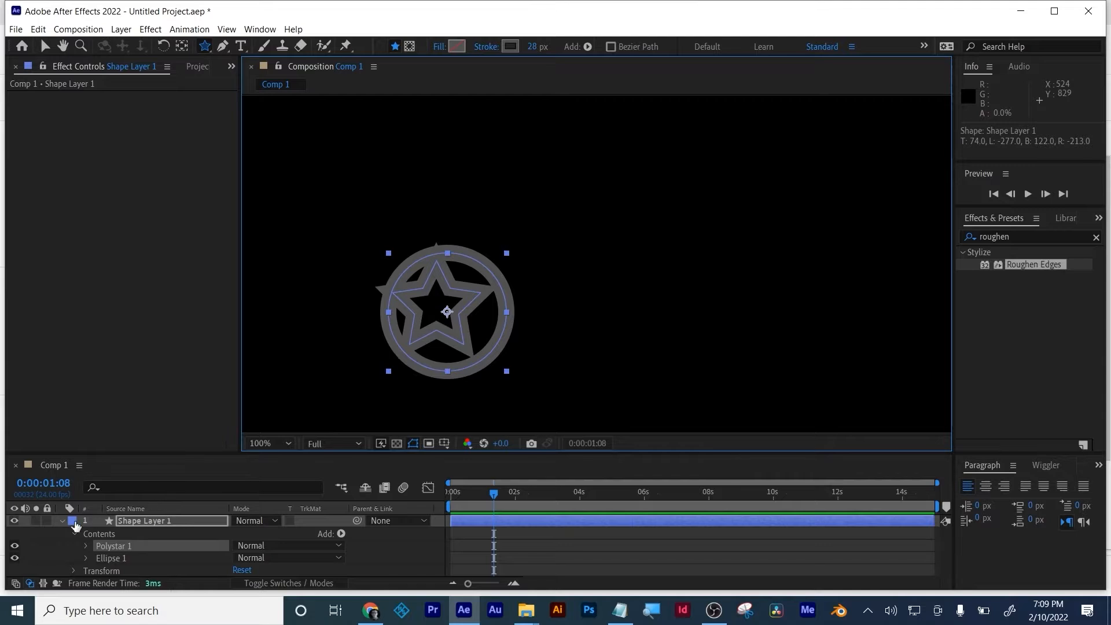
{"action": "left_click", "coordinate": [85, 546]}
{"action": "scroll", "coordinate": [83, 546], "scroll_direction": "down", "scroll_amount": 1}
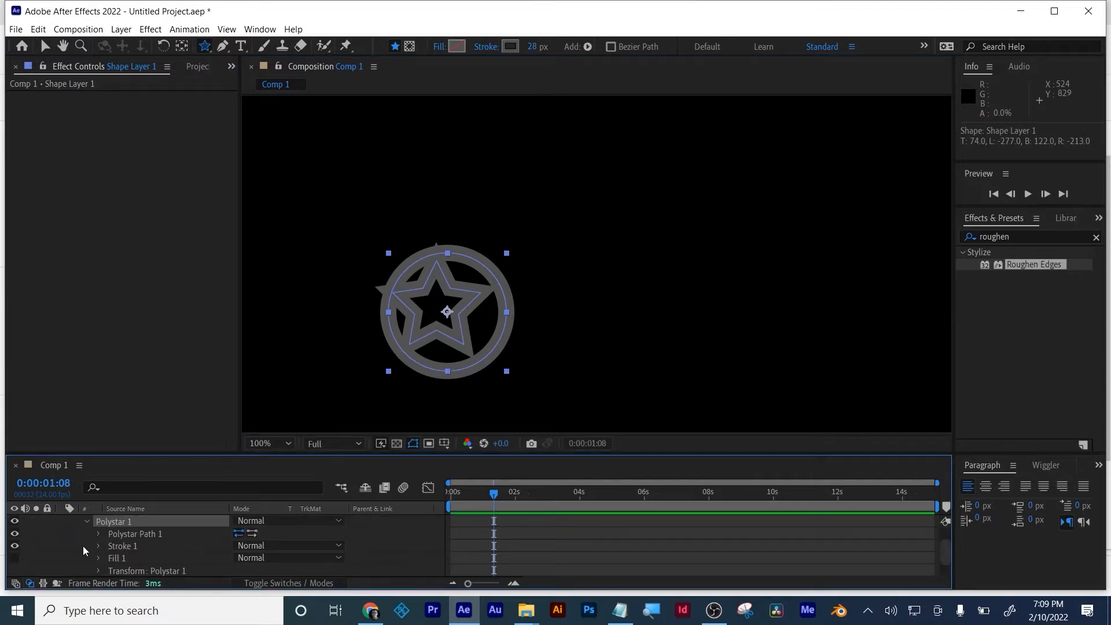
{"action": "left_click", "coordinate": [99, 571]}
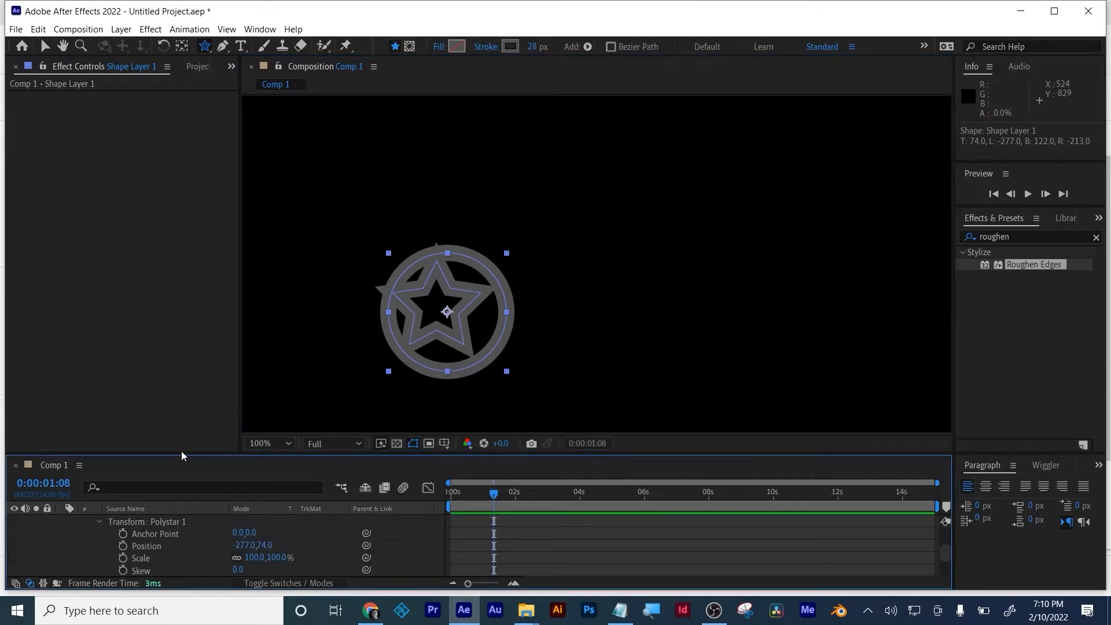
{"action": "left_click_drag", "start_coordinate": [181, 455], "coordinate": [181, 337]}
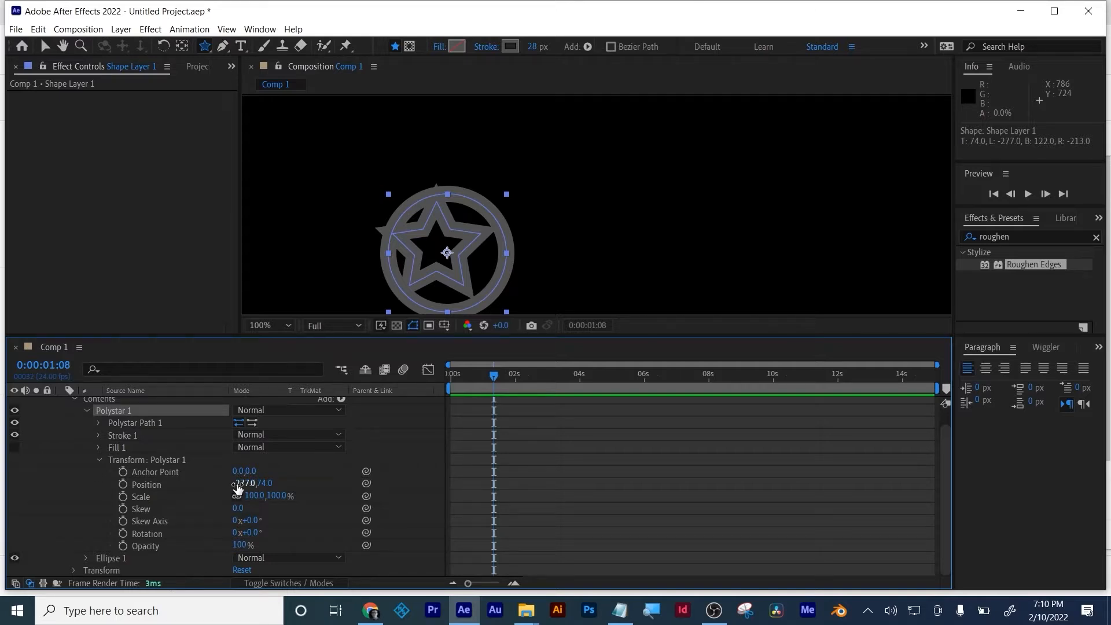
{"action": "left_click_drag", "start_coordinate": [237, 488], "coordinate": [270, 482]}
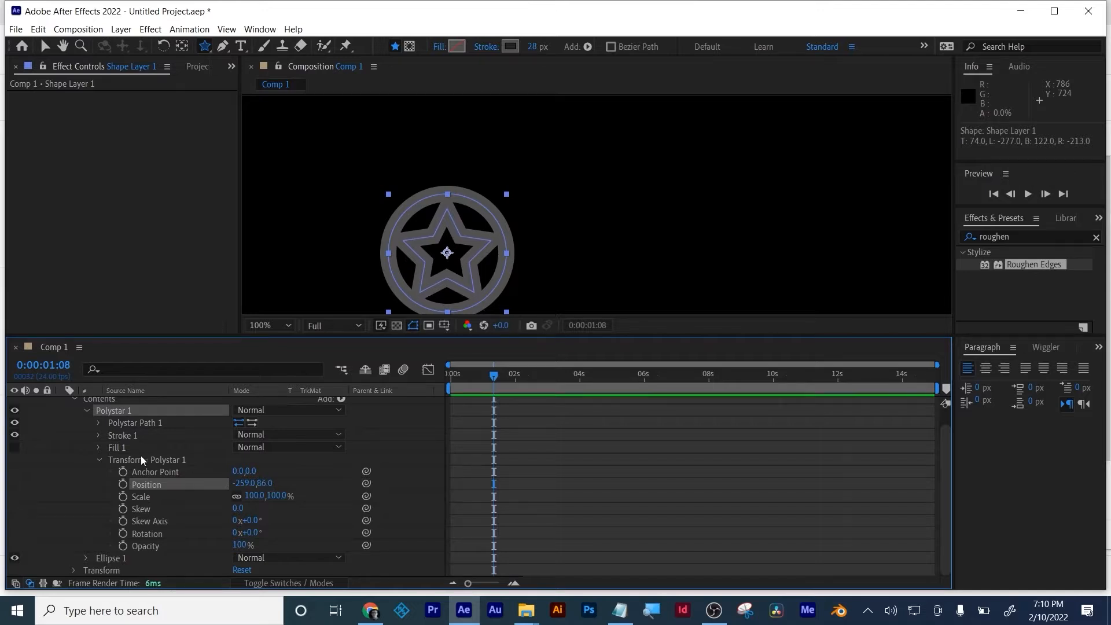
Turn the star into spokes with 16 points, a 4 px stroke and an inner radius of 3, and return the playhead to 0:00:00:00.
{"action": "left_click", "coordinate": [99, 423]}
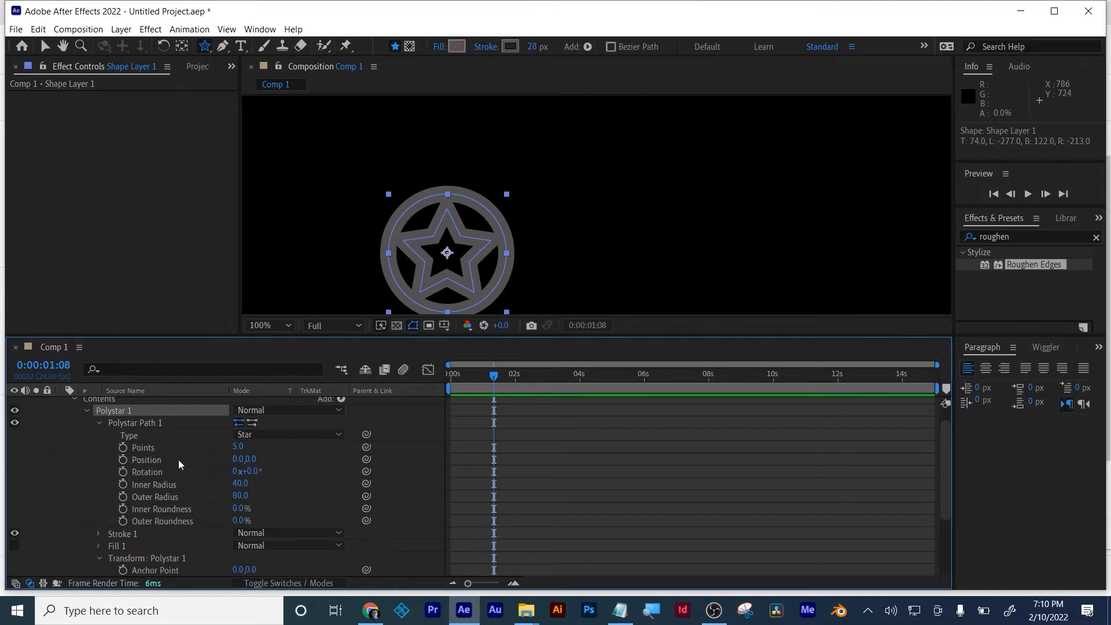
{"action": "left_click_drag", "start_coordinate": [239, 448], "coordinate": [247, 447]}
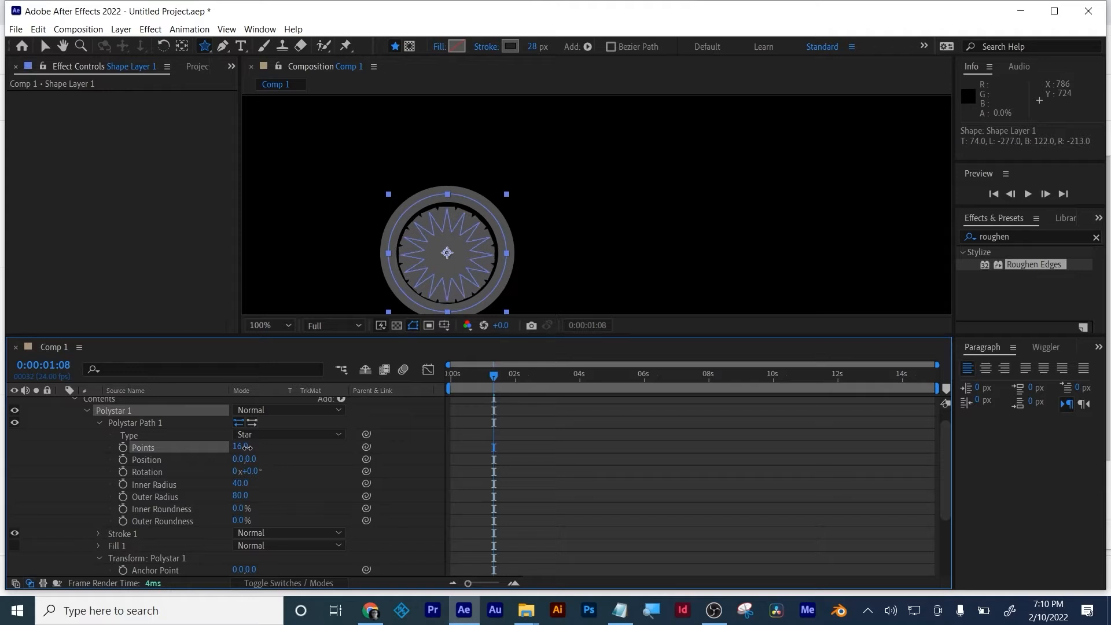
{"action": "left_click_drag", "start_coordinate": [531, 46], "coordinate": [519, 56]}
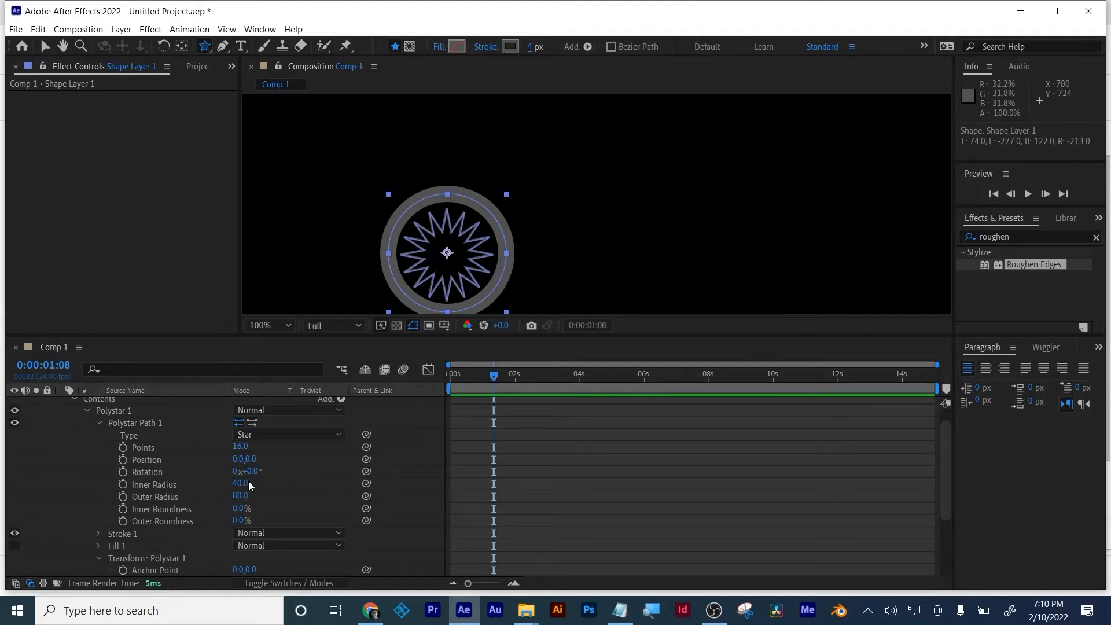
{"action": "left_click_drag", "start_coordinate": [240, 483], "coordinate": [217, 489]}
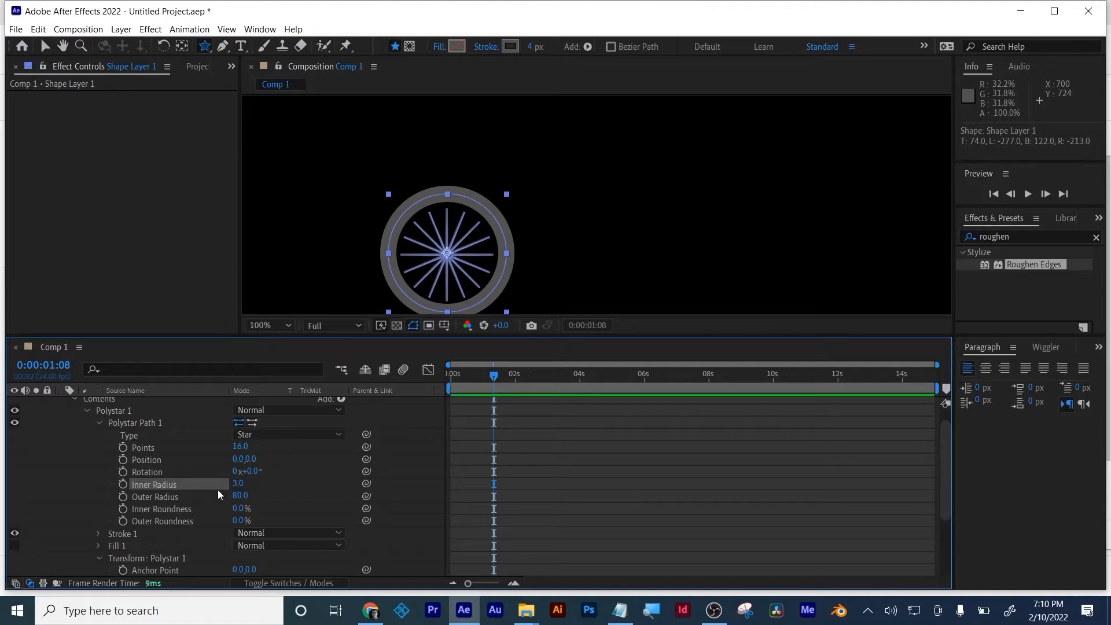
{"action": "left_click", "coordinate": [429, 453]}
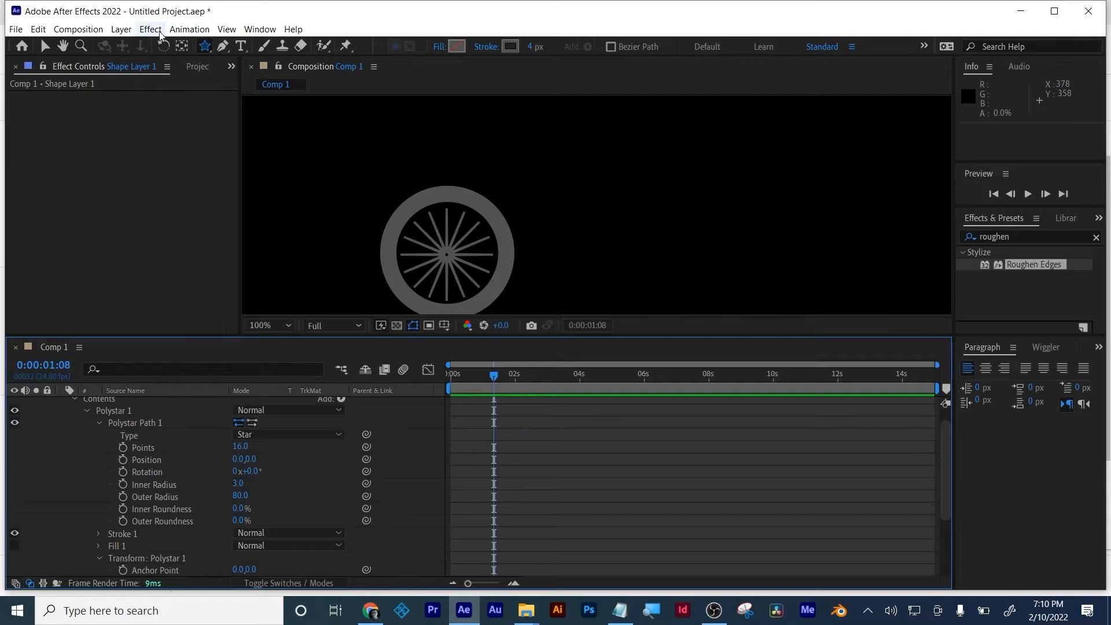
{"action": "left_click", "coordinate": [40, 48]}
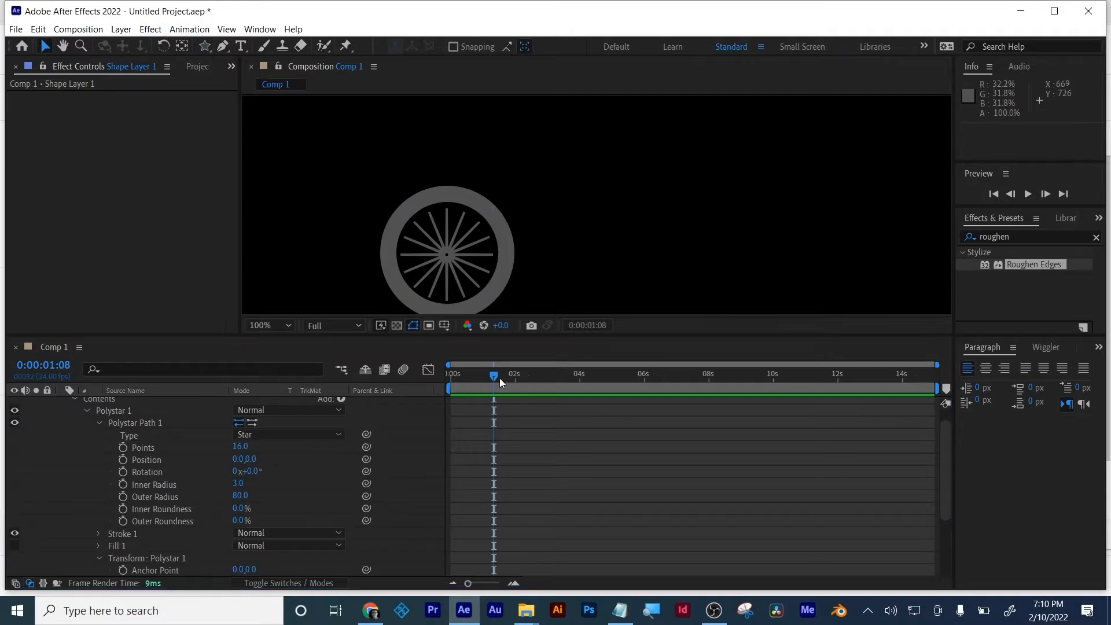
{"action": "left_click", "coordinate": [446, 378]}
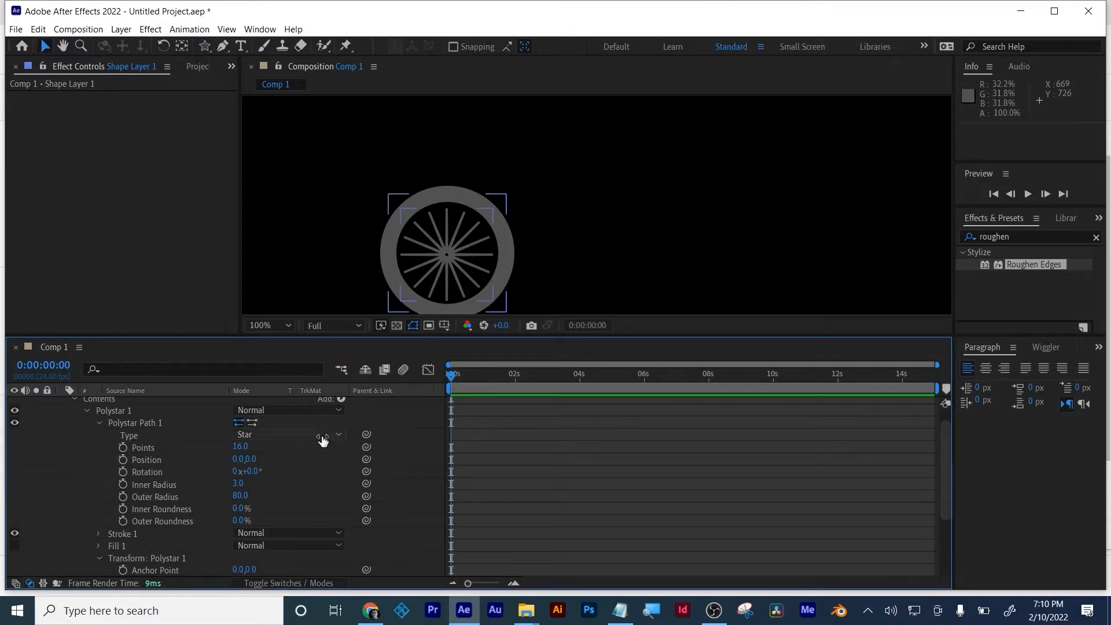
{"action": "left_click", "coordinate": [248, 461]}
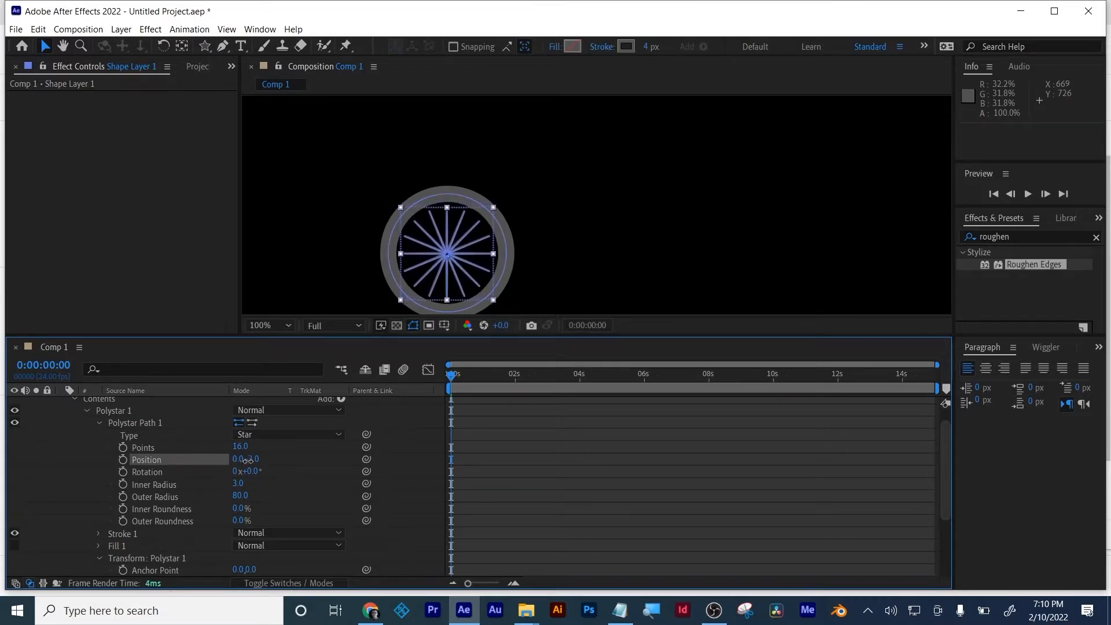
{"action": "left_click_drag", "start_coordinate": [248, 461], "coordinate": [247, 461]}
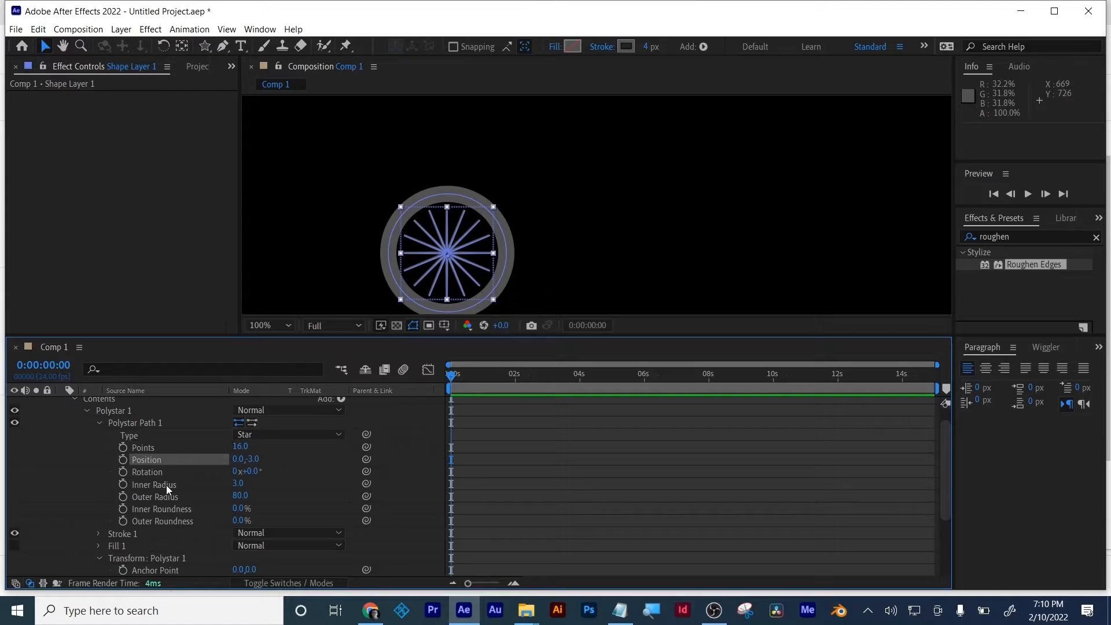
{"action": "key", "text": "ctrl+z"}
Scale the star of spokes to 110% so that it reaches the wheel's rim.
{"action": "scroll", "coordinate": [172, 550], "scroll_direction": "down", "scroll_amount": 3}
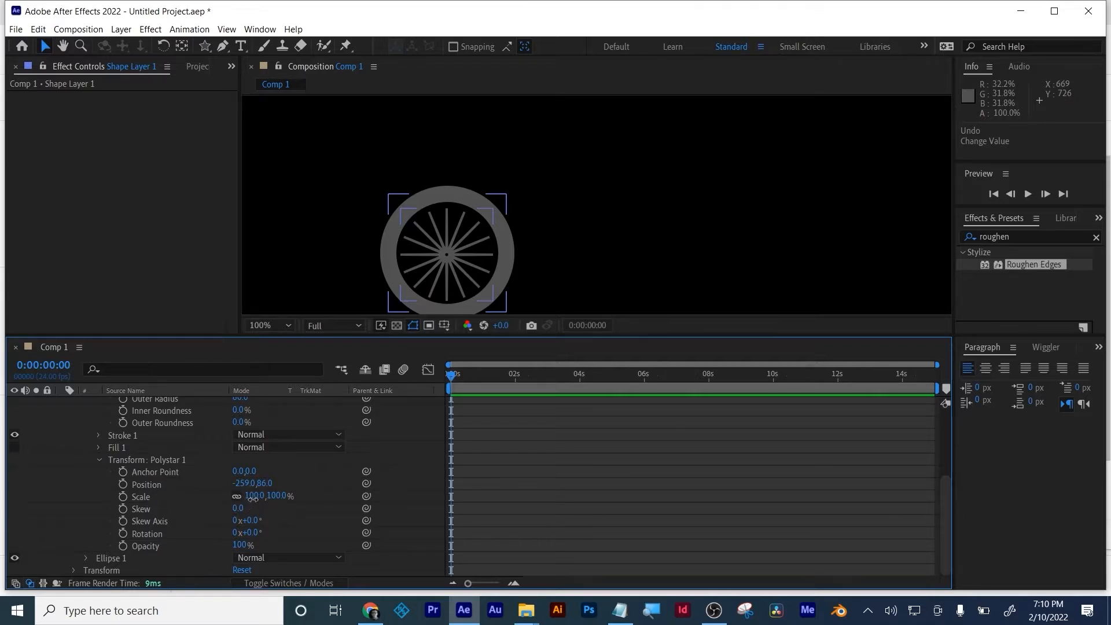
{"action": "left_click_drag", "start_coordinate": [253, 498], "coordinate": [265, 498]}
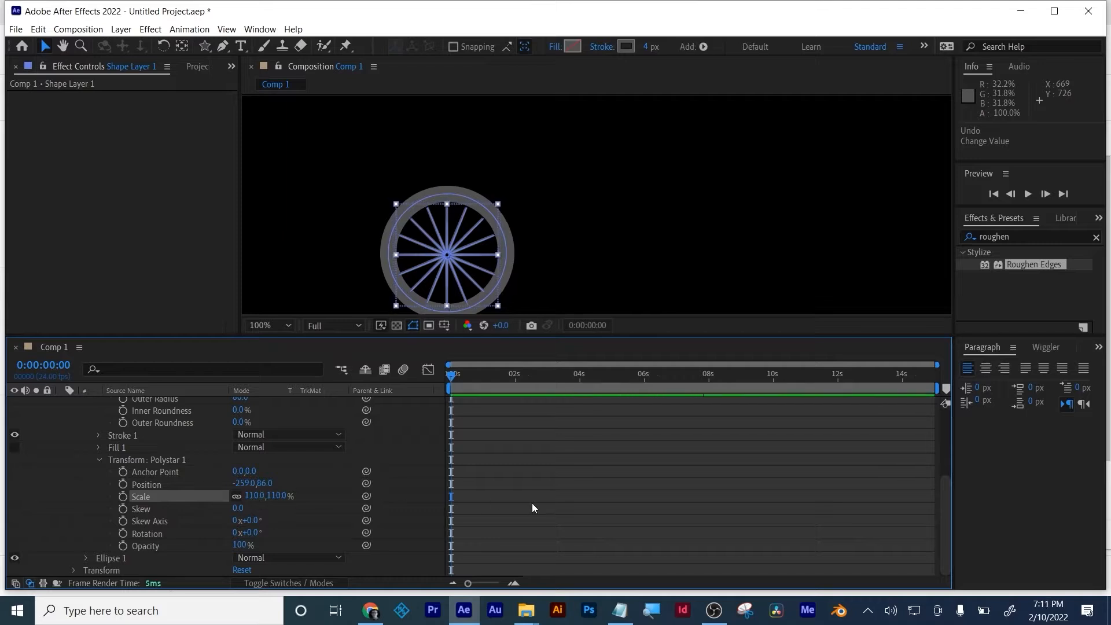
{"action": "left_click", "coordinate": [550, 523]}
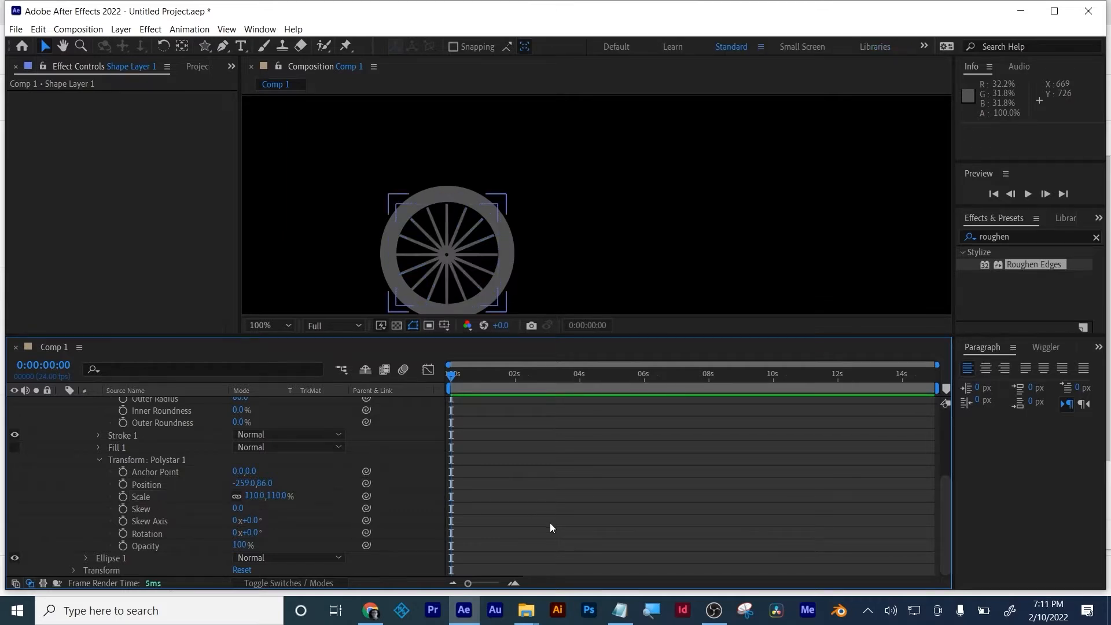
Collapse the wheel's shape layer and rename it "tire".
{"action": "scroll", "coordinate": [300, 520], "scroll_direction": "up", "scroll_amount": 3}
{"action": "left_click", "coordinate": [145, 402]}
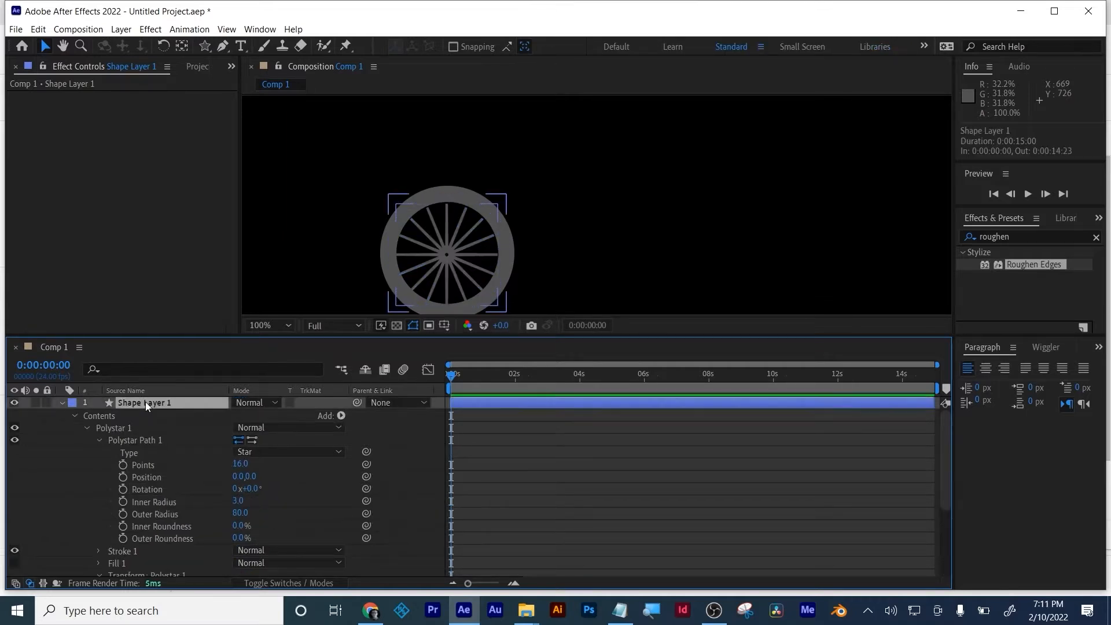
{"action": "key", "text": "r"}
{"action": "key", "text": "r"}
{"action": "key", "text": "Return"}
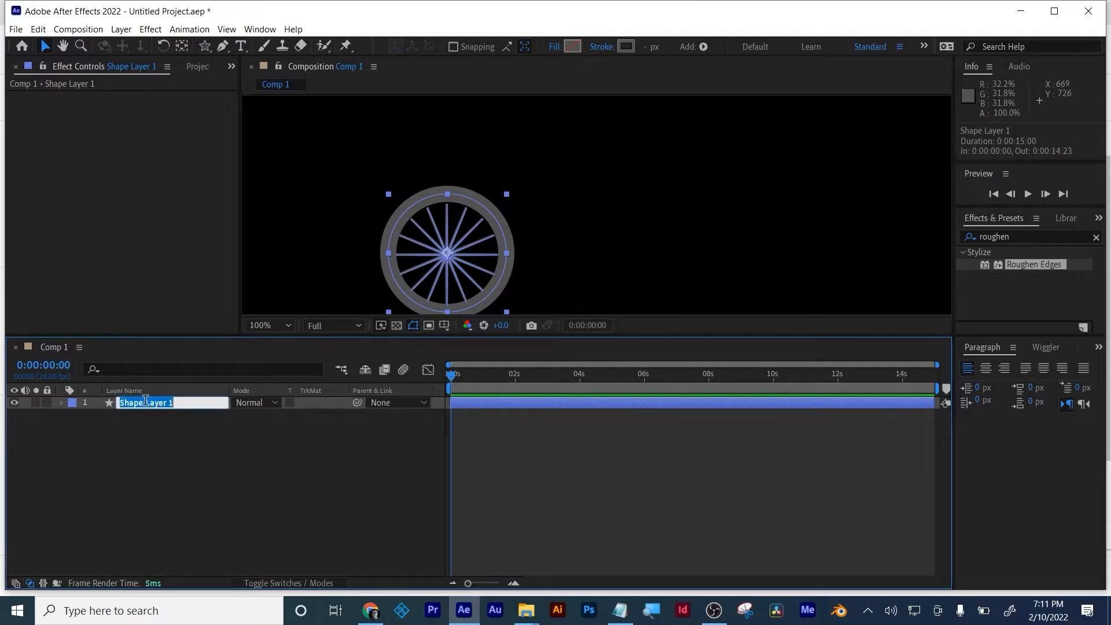
{"action": "type", "text": "tire"}
{"action": "key", "text": "Return"}
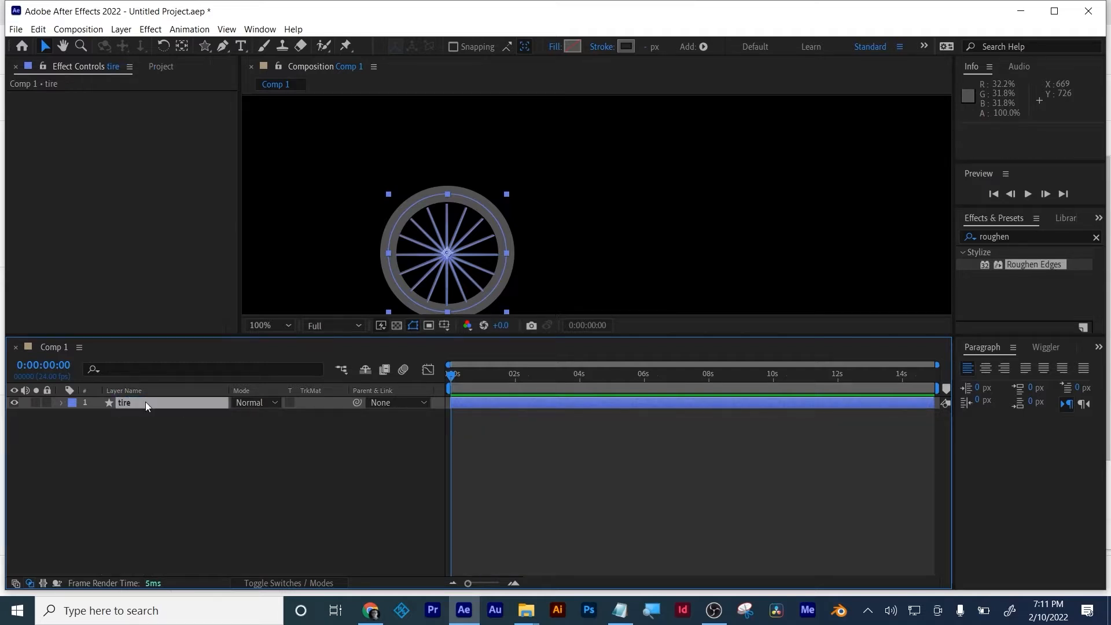
{"action": "left_click", "coordinate": [226, 474]}
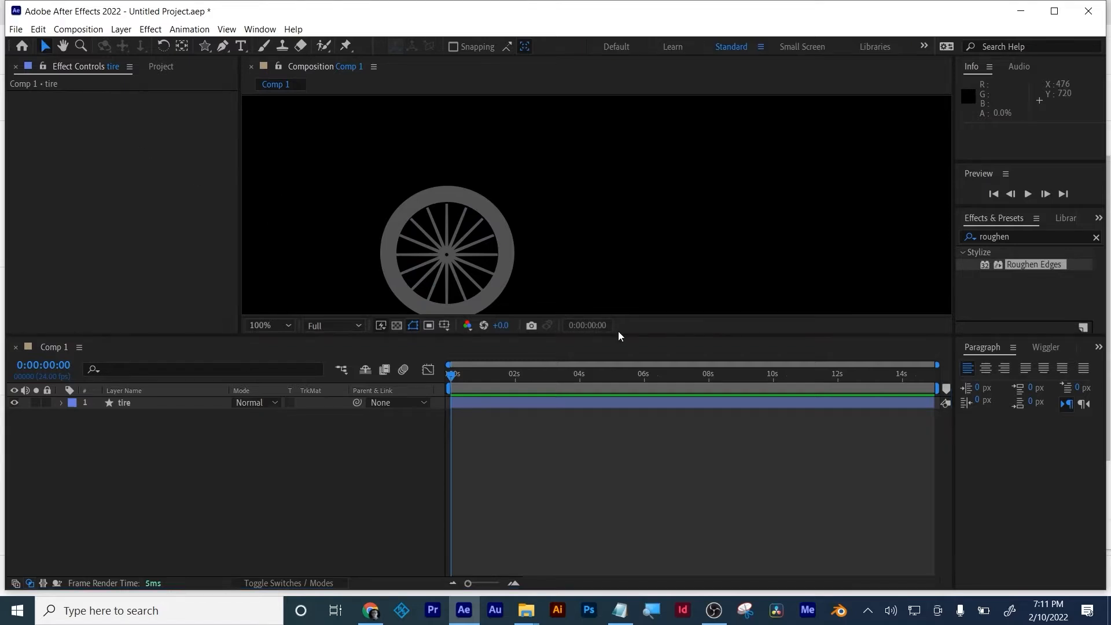
Duplicate the tire layer and move the copy horizontally to position 1092, 623 to make a second wheel.
{"action": "left_click_drag", "start_coordinate": [632, 336], "coordinate": [632, 429]}
{"action": "left_click", "coordinate": [564, 498]}
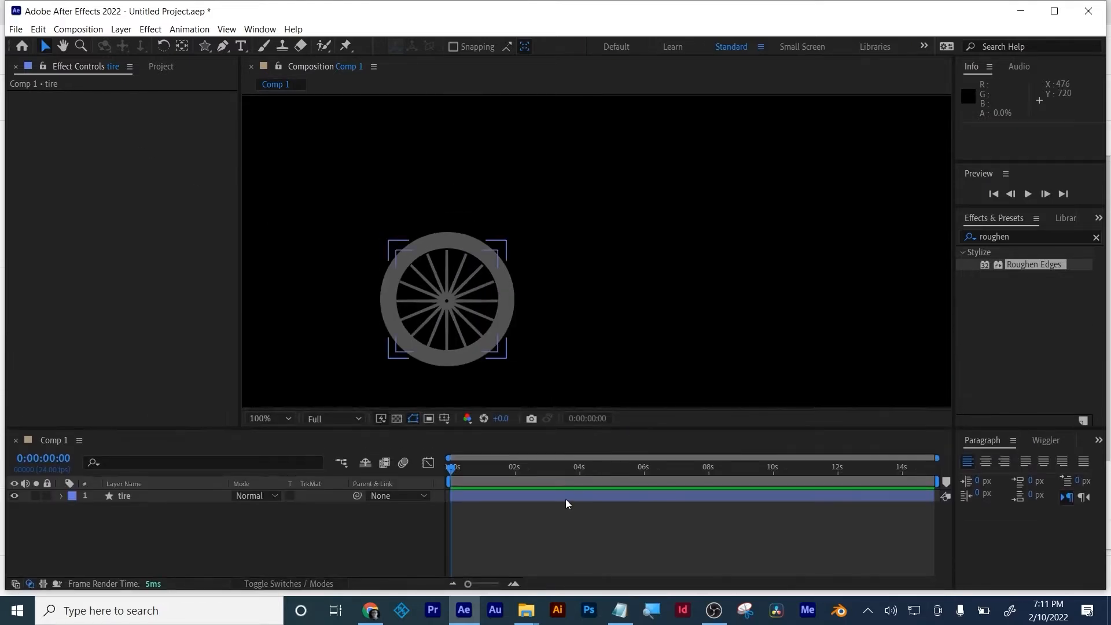
{"action": "left_click", "coordinate": [564, 502]}
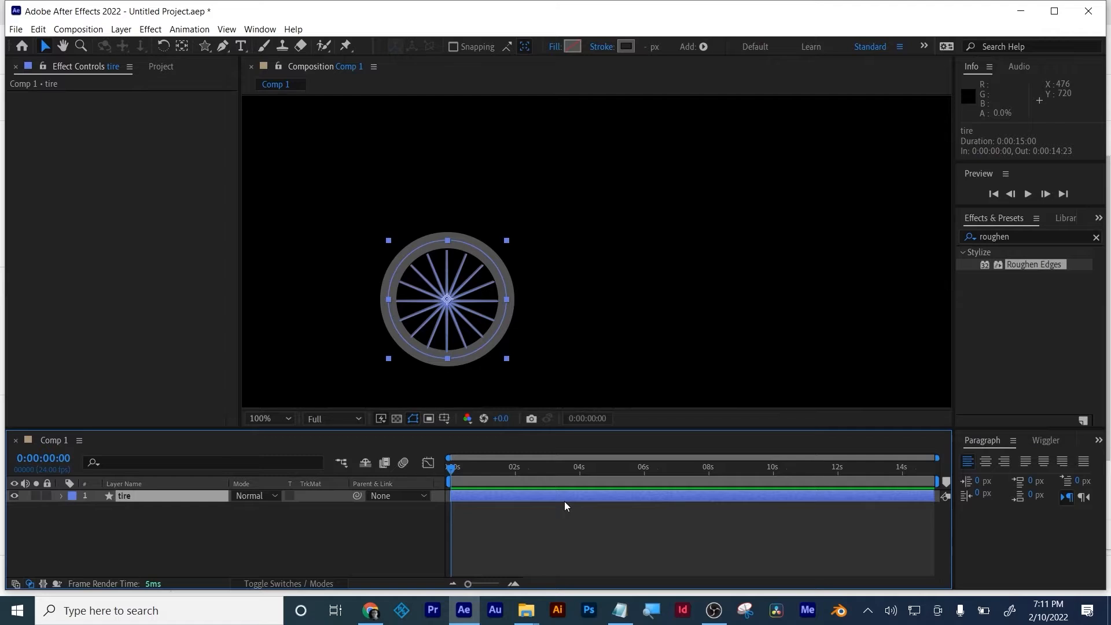
{"action": "key", "text": "ctrl+d"}
{"action": "key", "text": "shift+Right"}
{"action": "key", "text": "shift+Right"}
{"action": "key", "text": "shift+Right"}
{"action": "key", "text": "shift+Right"}
{"action": "key", "text": "shift+Right"}
{"action": "key", "text": "shift+Right"}
{"action": "key", "text": "shift+Right"}
{"action": "key", "text": "shift+Right"}
{"action": "key", "text": "shift+Right"}
{"action": "key", "text": "shift+Right"}
{"action": "key", "text": "shift+Right"}
{"action": "key", "text": "shift+Right"}
{"action": "key", "text": "shift+Right"}
{"action": "key", "text": "shift+Right"}
{"action": "key", "text": "shift+Right"}
{"action": "key", "text": "shift+Right"}
{"action": "key", "text": "shift+Right"}
{"action": "key", "text": "shift+Right"}
{"action": "key", "text": "shift+Right"}
{"action": "key", "text": "shift+Right"}
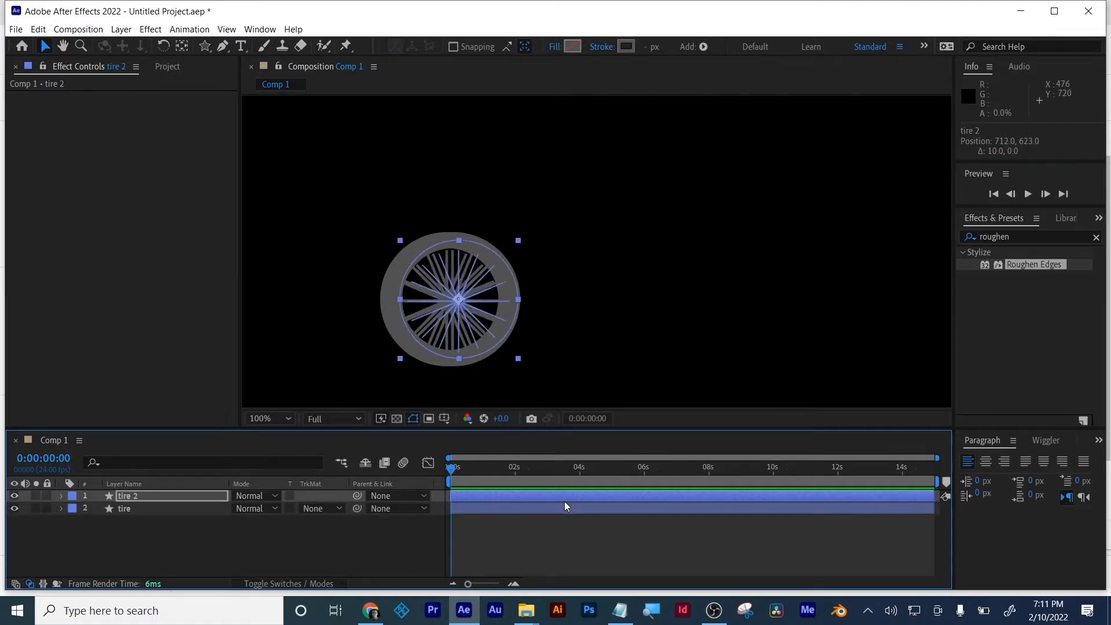
{"action": "key", "text": "shift+Right"}
{"action": "key", "text": "shift+Right"}
{"action": "key", "text": "shift+Right"}
{"action": "key", "text": "shift+Right"}
{"action": "key", "text": "shift+Right"}
{"action": "key", "text": "shift+Right"}
{"action": "key", "text": "shift+Right"}
{"action": "key", "text": "shift+Right"}
{"action": "key", "text": "shift+Right"}
{"action": "key", "text": "shift+Right"}
{"action": "key", "text": "shift+Right"}
{"action": "key", "text": "shift+Right"}
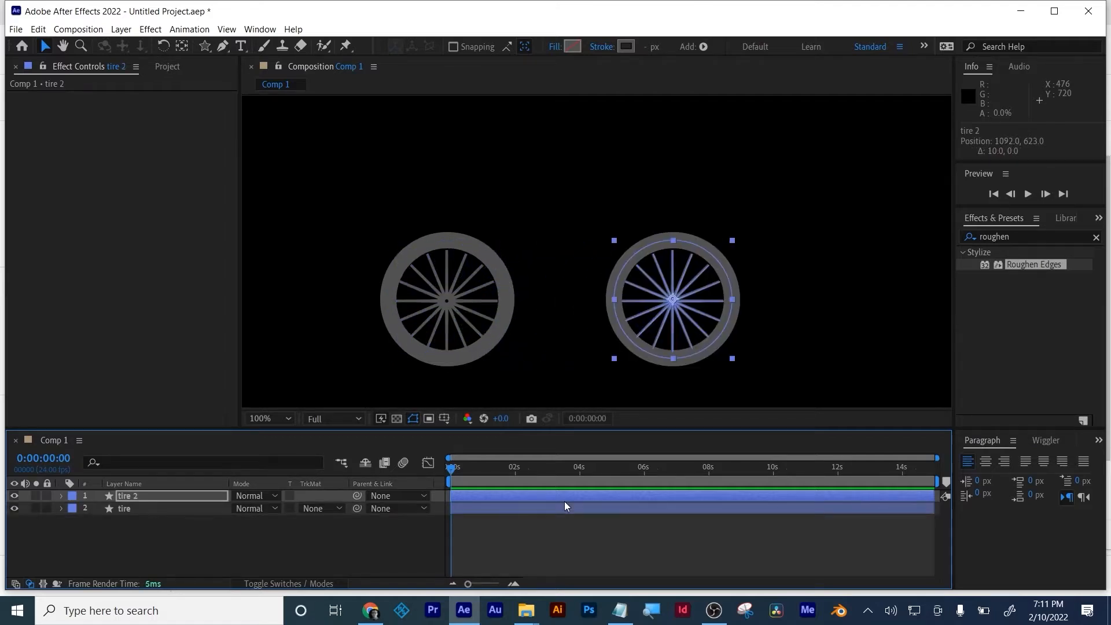
{"action": "left_click", "coordinate": [566, 548]}
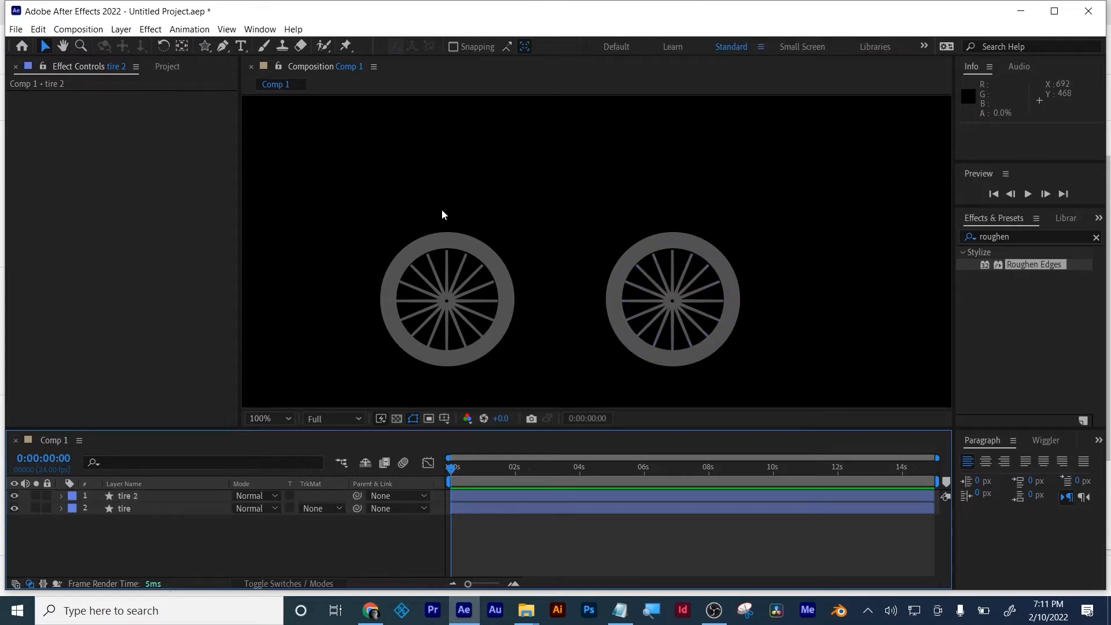
Draw a thin horizontal rectangle about 464 by 27 px above the two wheels on a new shape layer.
{"action": "left_click", "coordinate": [205, 46]}
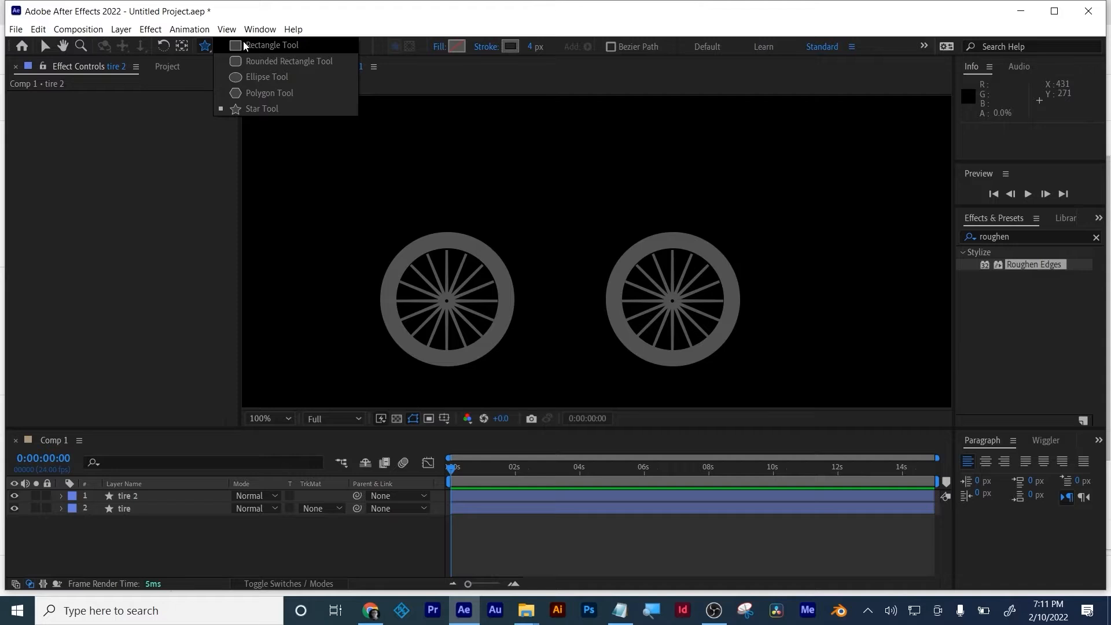
{"action": "left_click", "coordinate": [243, 46]}
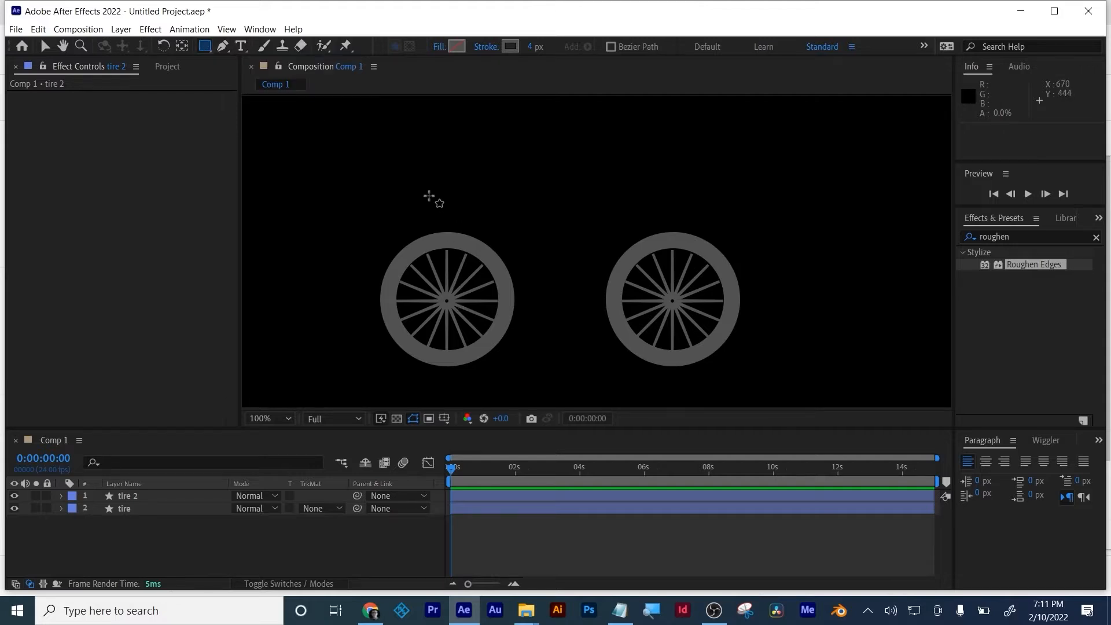
{"action": "left_click_drag", "start_coordinate": [427, 181], "coordinate": [695, 197]}
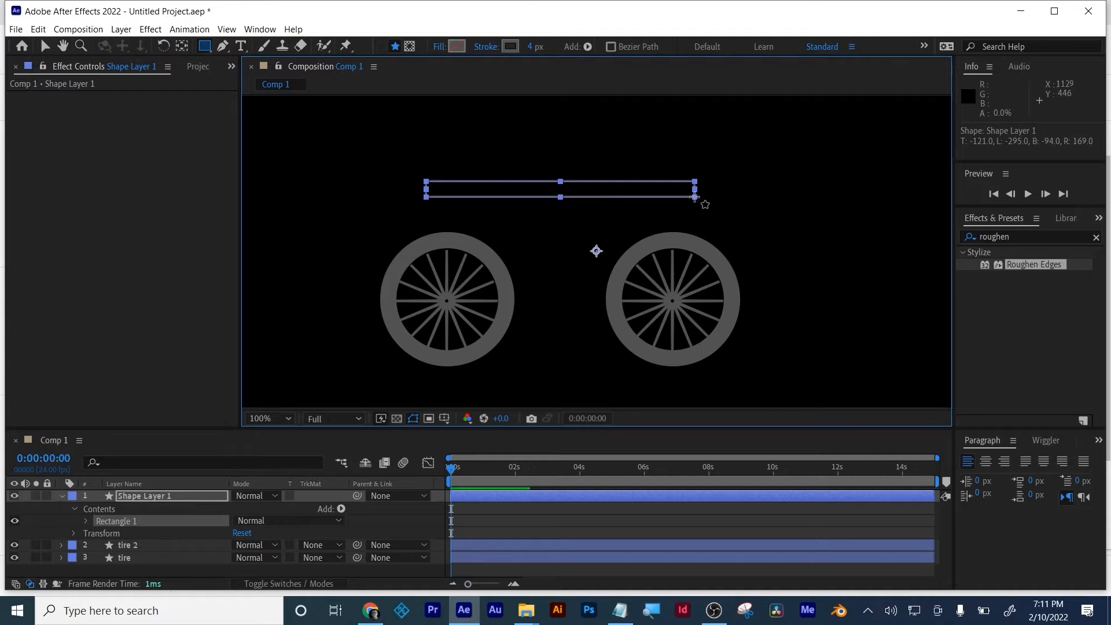
Give the thin horizontal rectangle above the wheels a solid blue fill.
{"action": "left_click", "coordinate": [438, 47]}
{"action": "left_click", "coordinate": [500, 265]}
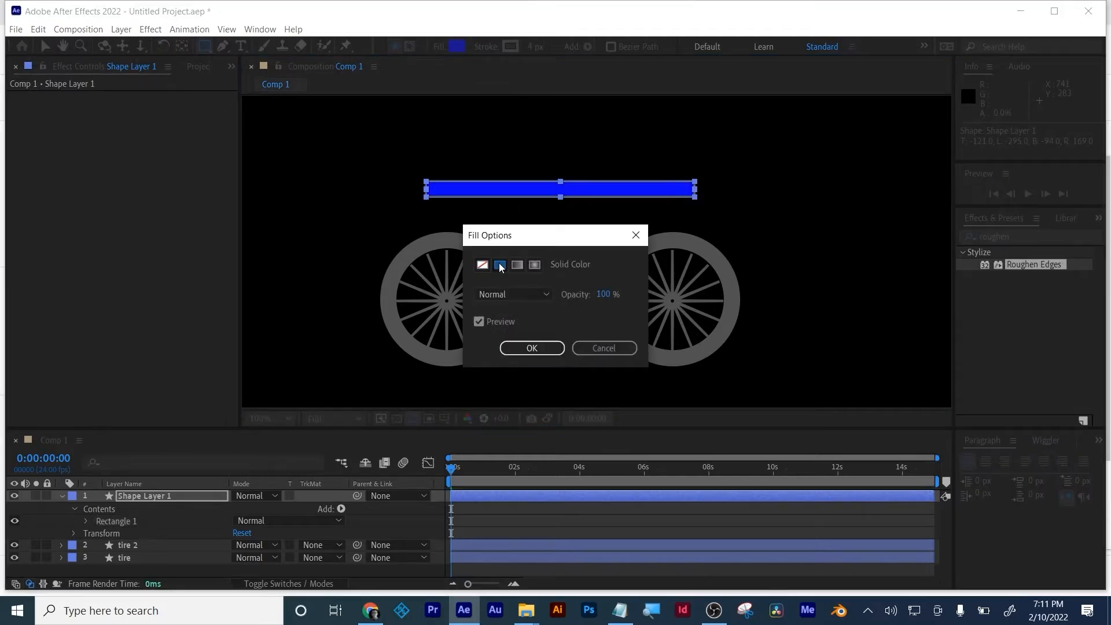
{"action": "left_click", "coordinate": [535, 347]}
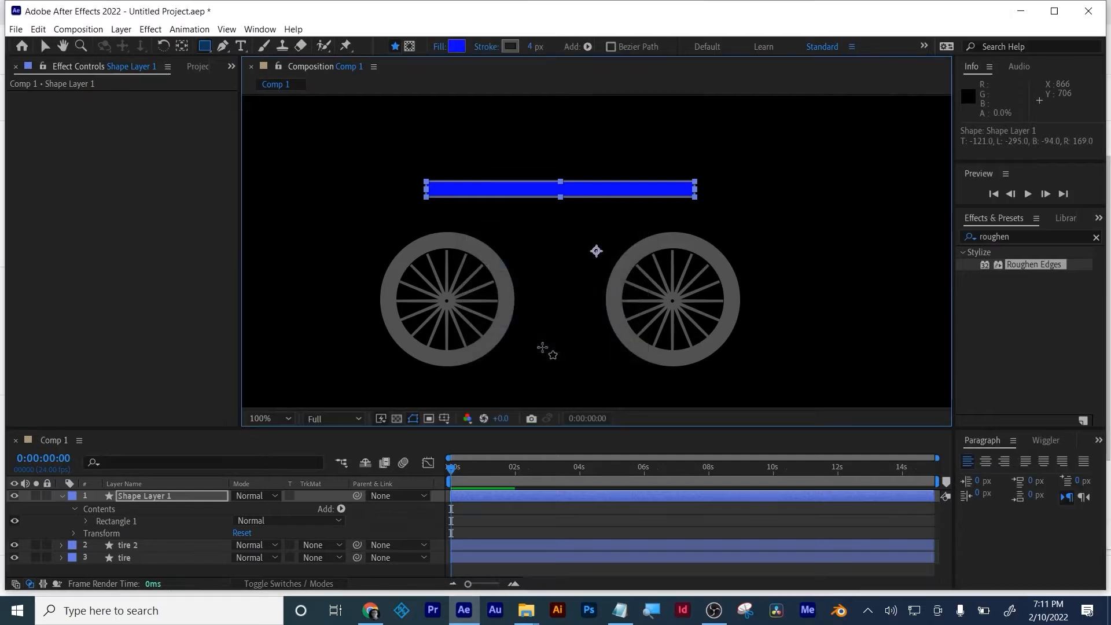
Draw two vertical bars, about 23 by 192 px and 15 by 199 px, from the horizontal bar to the wheel hubs on separate new shape layers.
{"action": "left_click", "coordinate": [361, 243]}
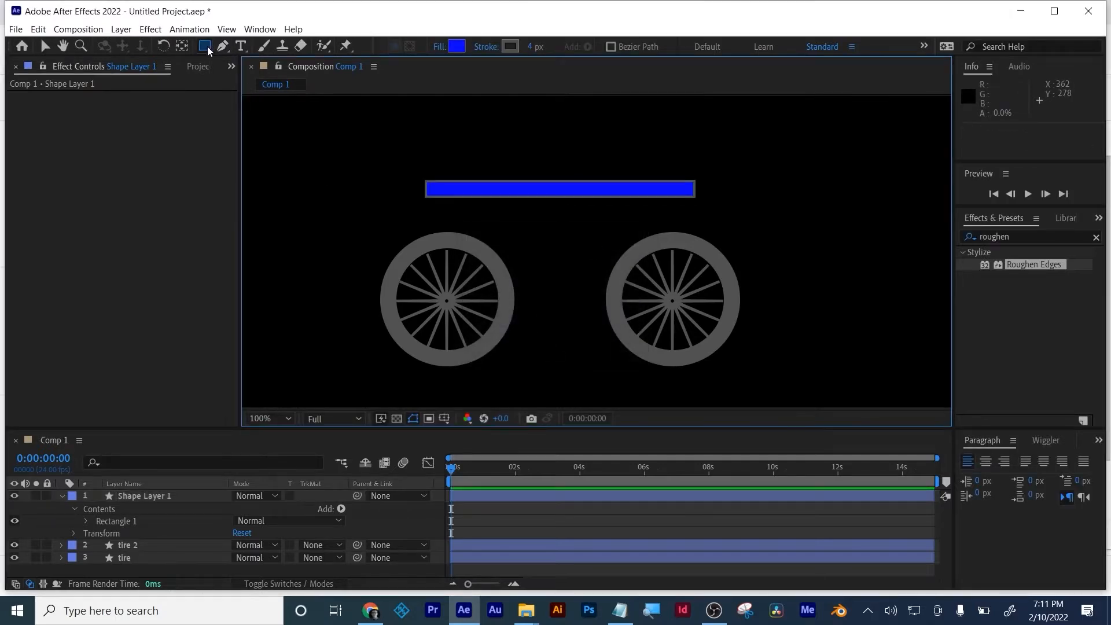
{"action": "left_click_drag", "start_coordinate": [437, 190], "coordinate": [452, 301]}
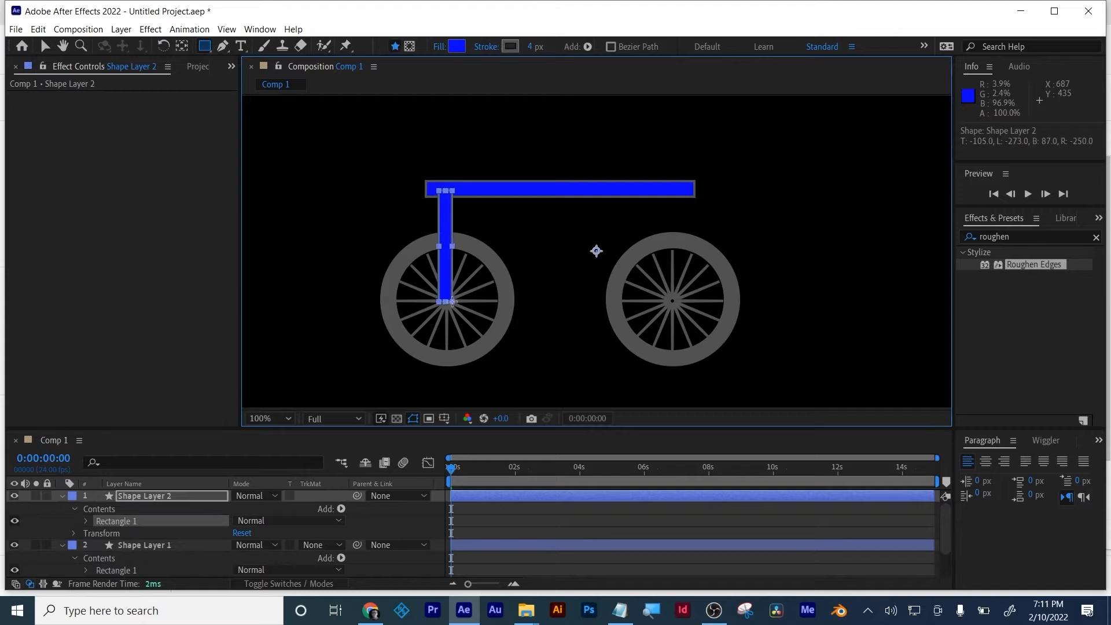
{"action": "left_click", "coordinate": [693, 227]}
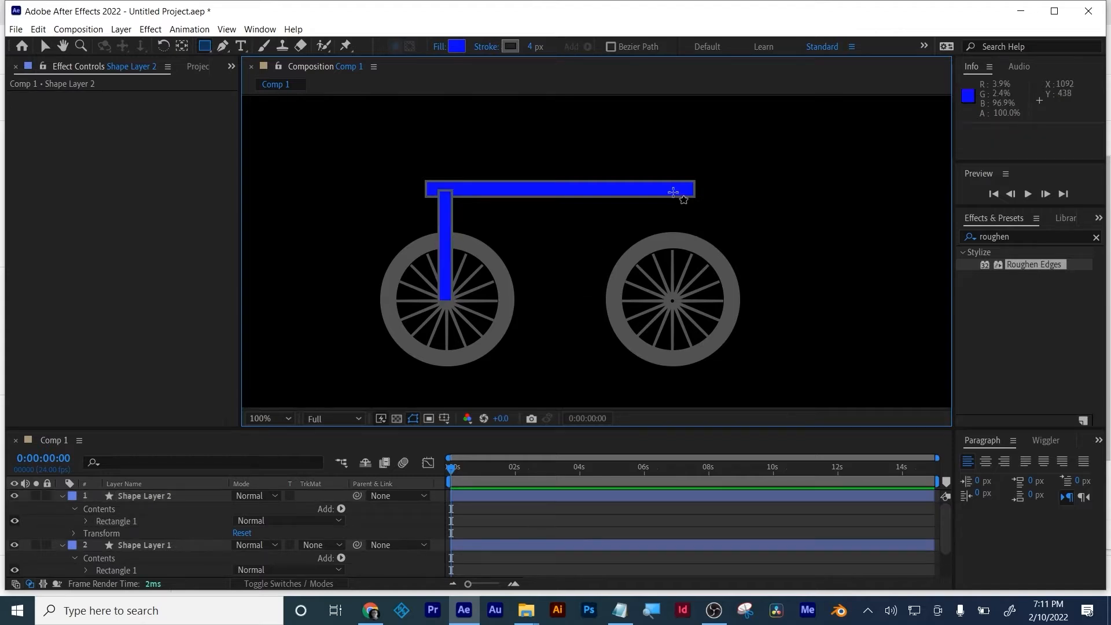
{"action": "left_click_drag", "start_coordinate": [673, 191], "coordinate": [665, 308]}
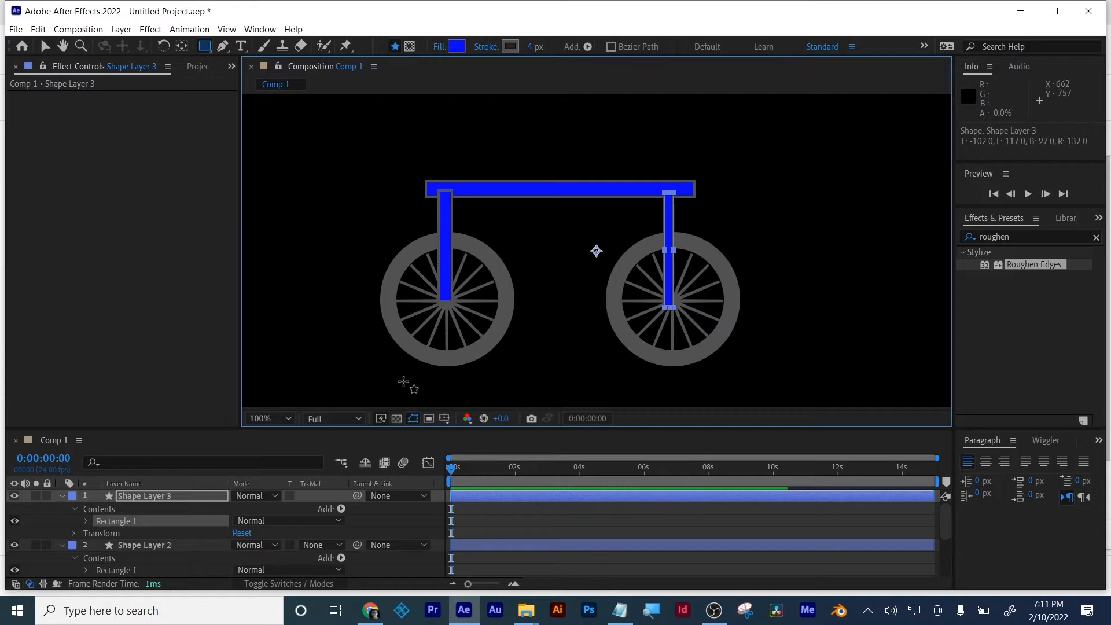
Rename the newest vertical bar's layer, Shape Layer 3, as "body" and collapse it.
{"action": "left_click", "coordinate": [153, 495]}
{"action": "key", "text": "Return"}
{"action": "type", "text": "body"}
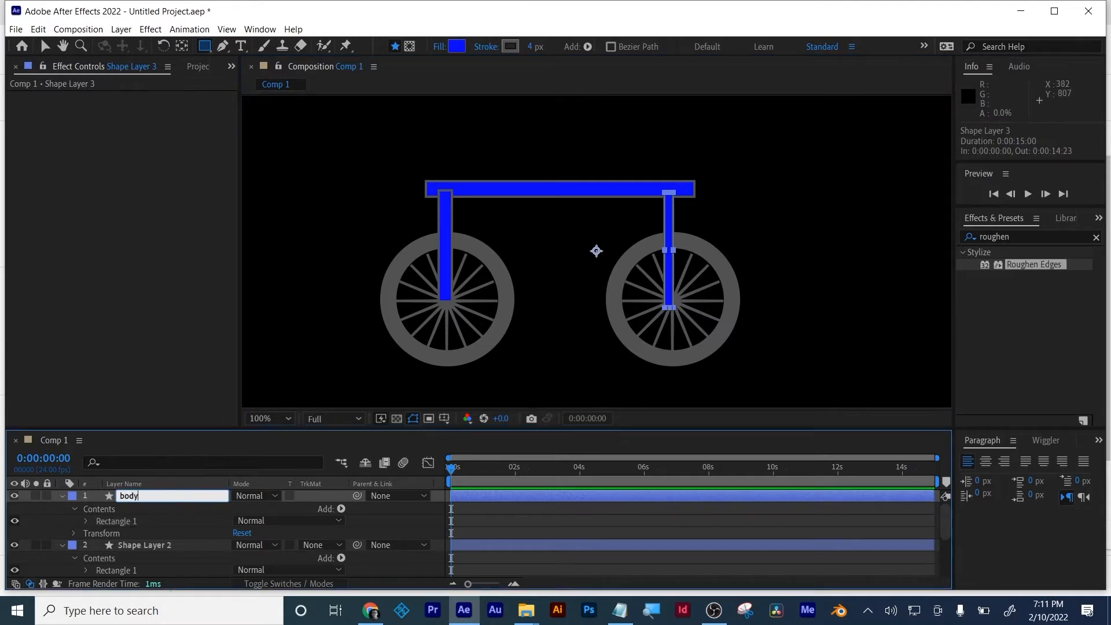
{"action": "key", "text": "Return"}
{"action": "left_click", "coordinate": [59, 496]}
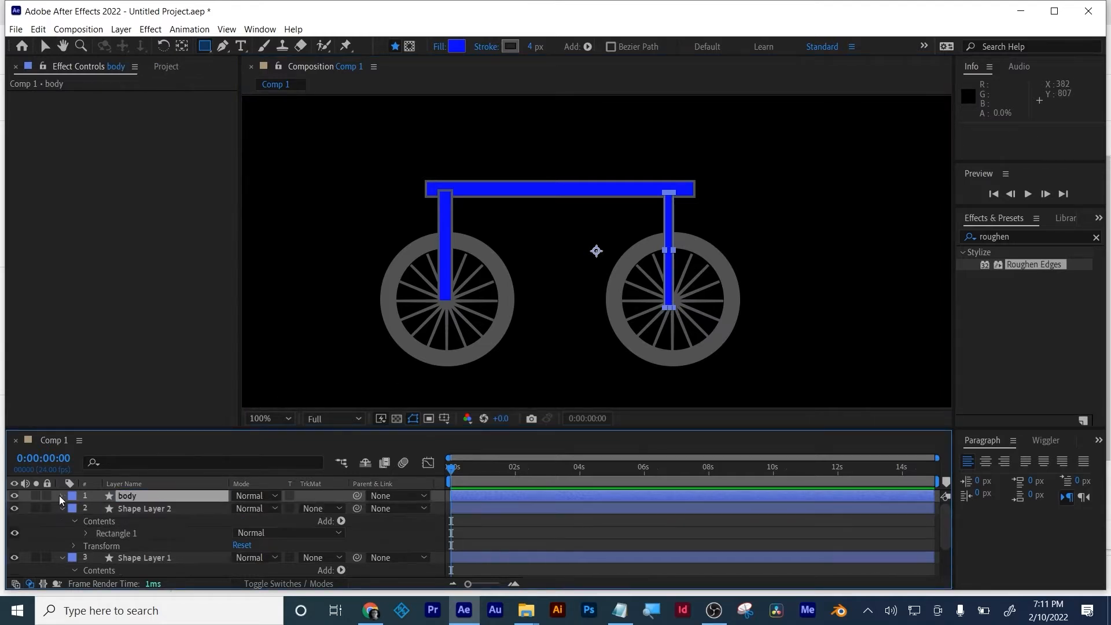
Rename the first vertical bar's layer, Shape Layer 2, as "bars" and collapse it.
{"action": "left_click", "coordinate": [132, 510]}
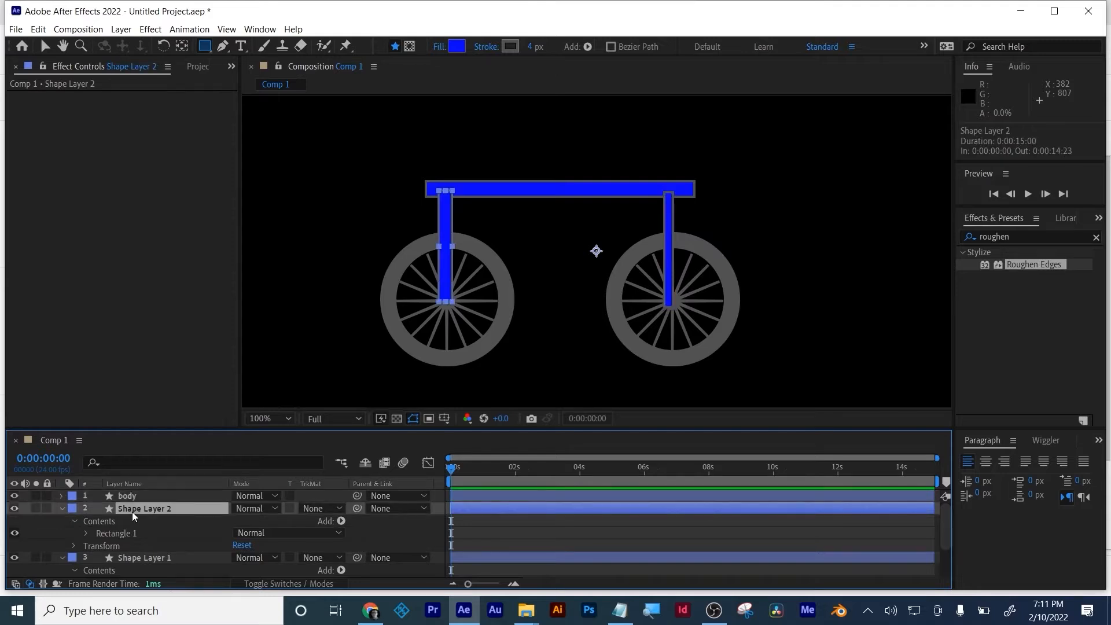
{"action": "key", "text": "s"}
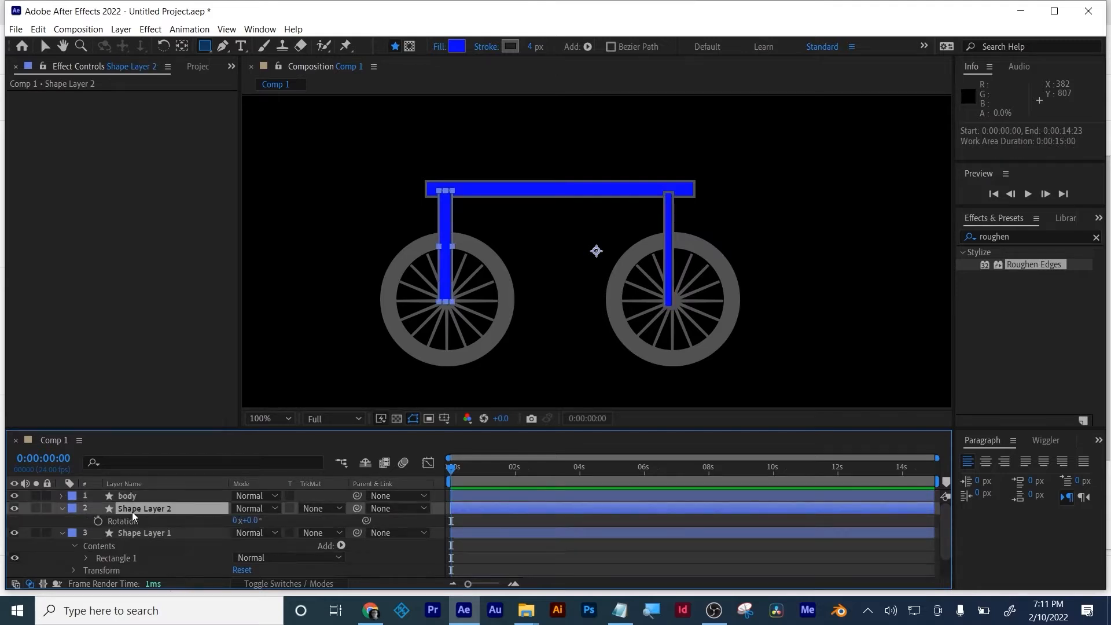
{"action": "key", "text": "Return"}
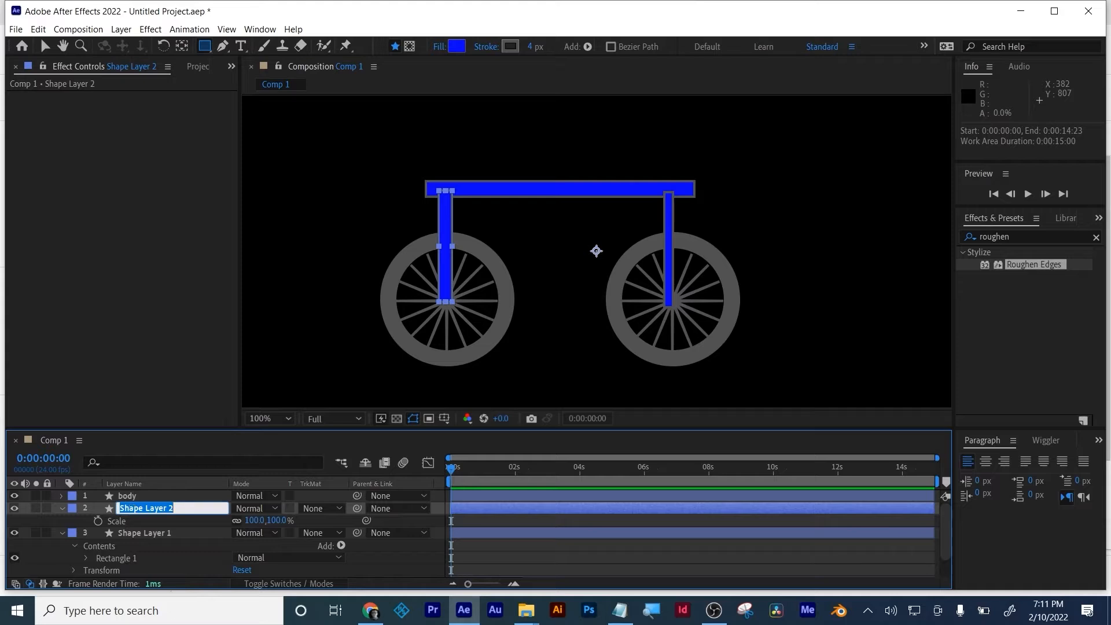
{"action": "type", "text": "bars"}
{"action": "key", "text": "Return"}
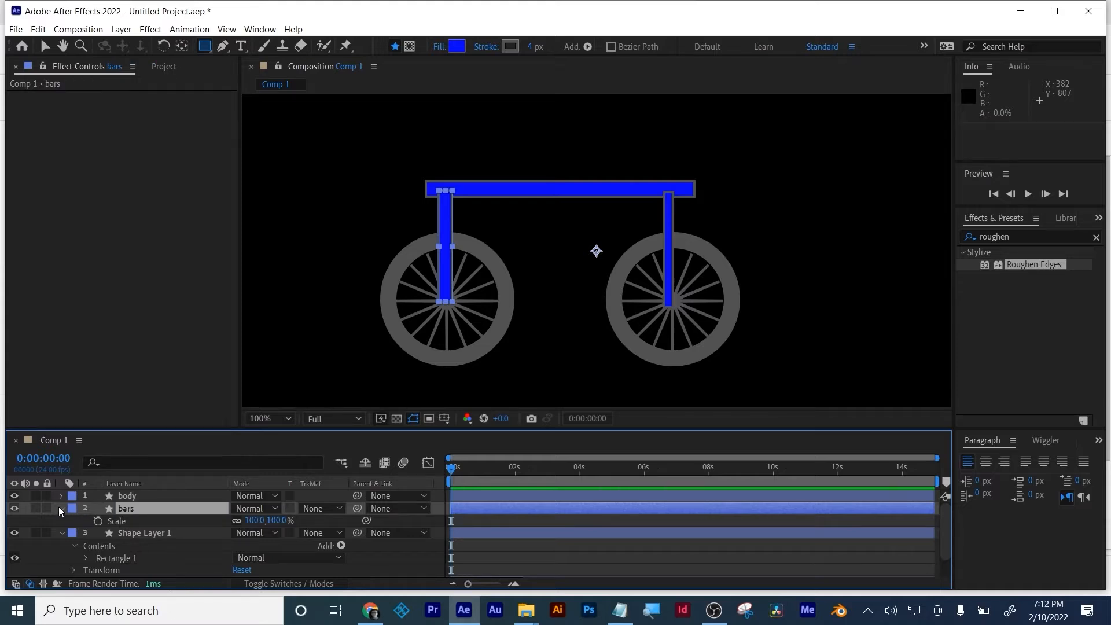
{"action": "left_click", "coordinate": [60, 508]}
Rename the horizontal bar's layer, Shape Layer 1, as "bars" and collapse it.
{"action": "left_click", "coordinate": [134, 518]}
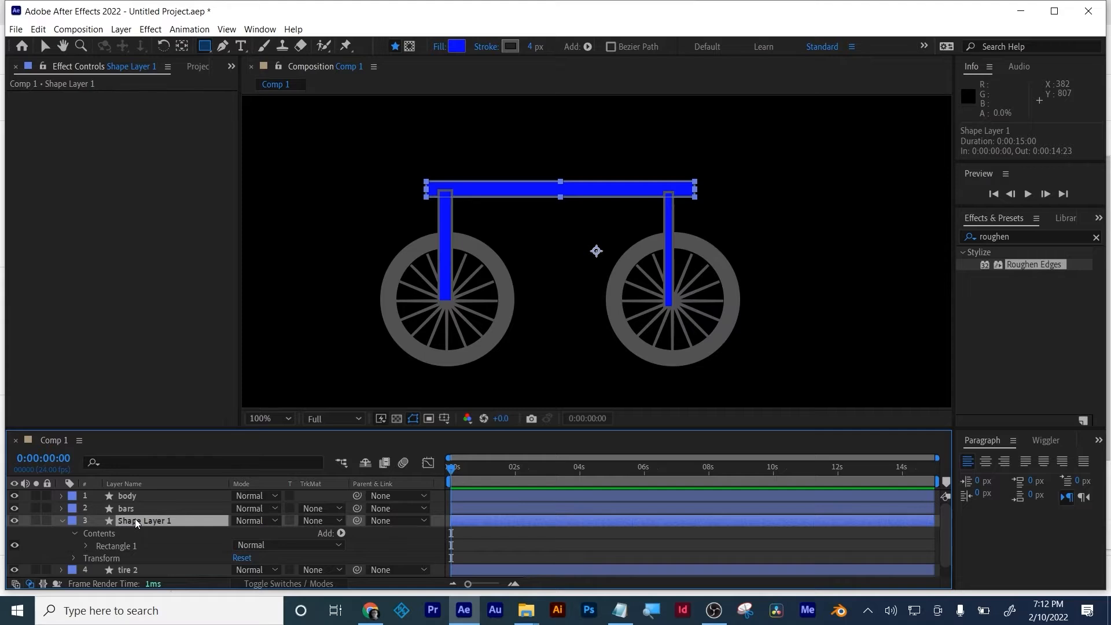
{"action": "key", "text": "Return"}
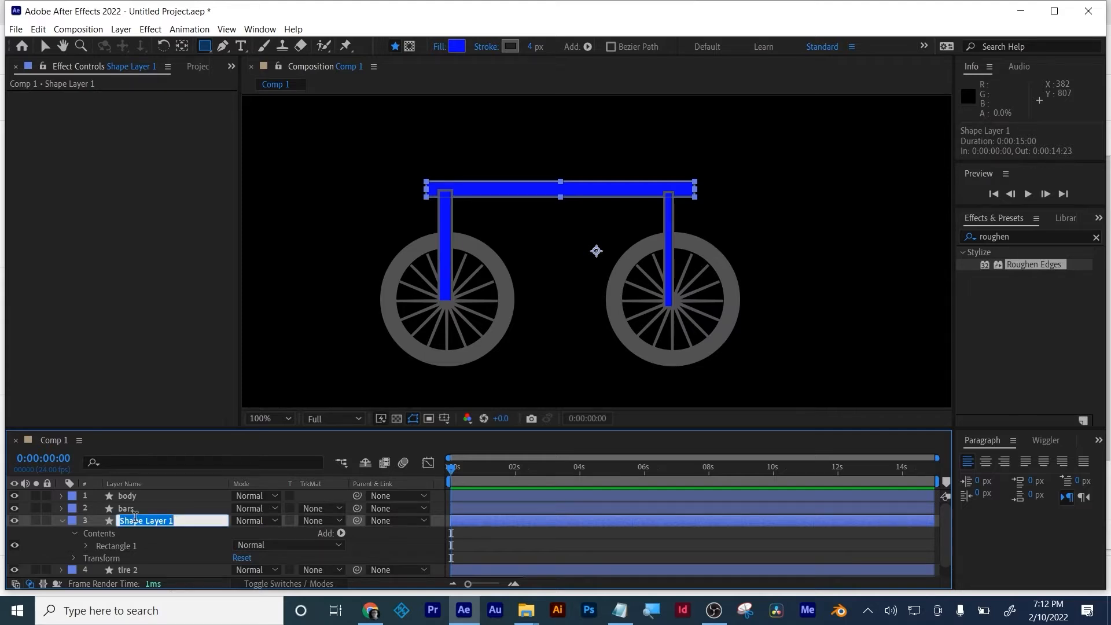
{"action": "type", "text": "bars"}
{"action": "key", "text": "Return"}
{"action": "left_click", "coordinate": [61, 522]}
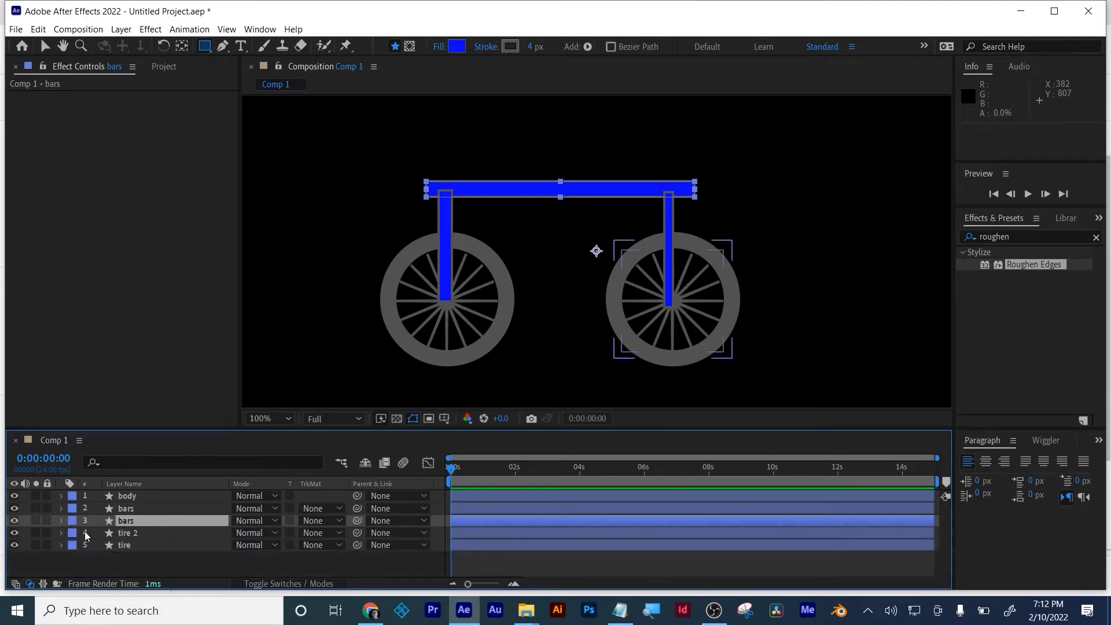
Pre-compose the body layer and both bars layers as "bike body", moving all attributes into the new composition.
{"action": "left_click", "coordinate": [132, 536]}
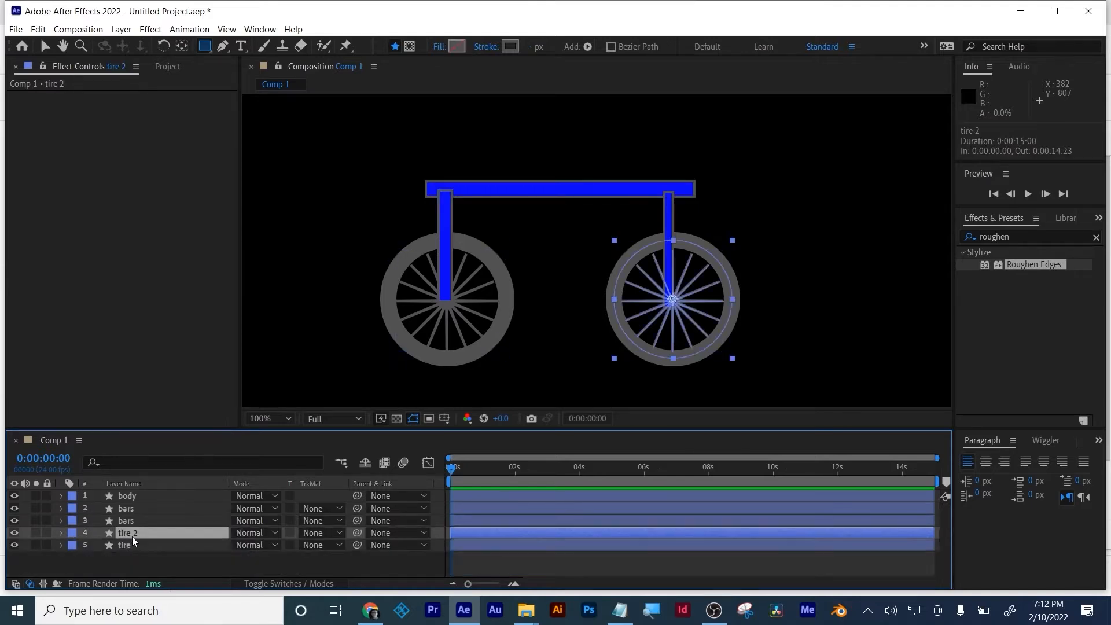
{"action": "left_click", "coordinate": [128, 495]}
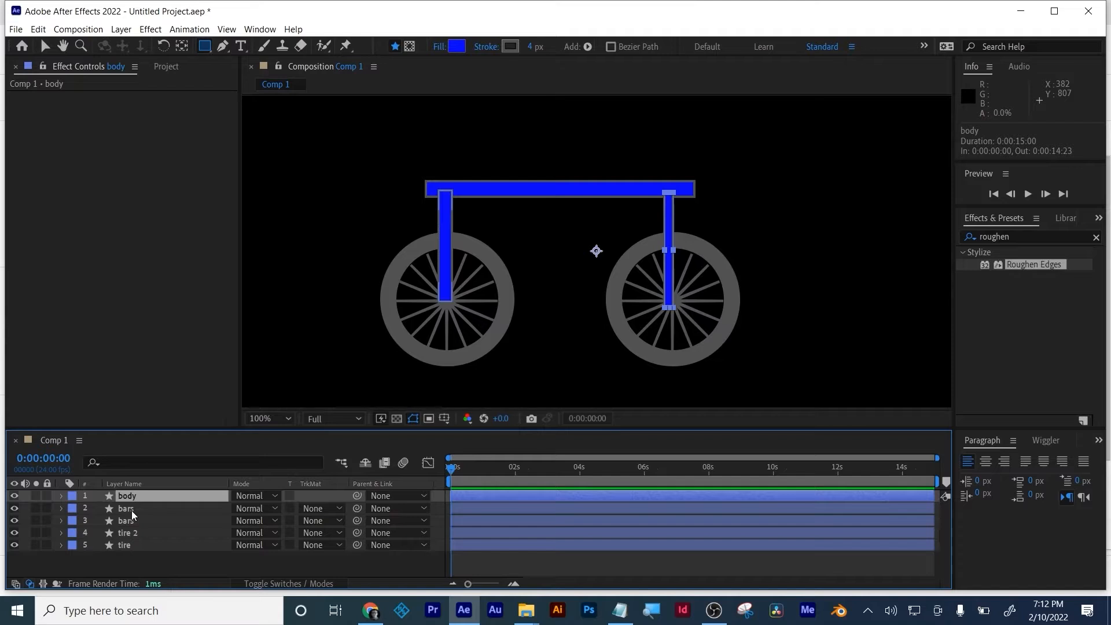
{"action": "left_click", "coordinate": [125, 522], "text": "shift"}
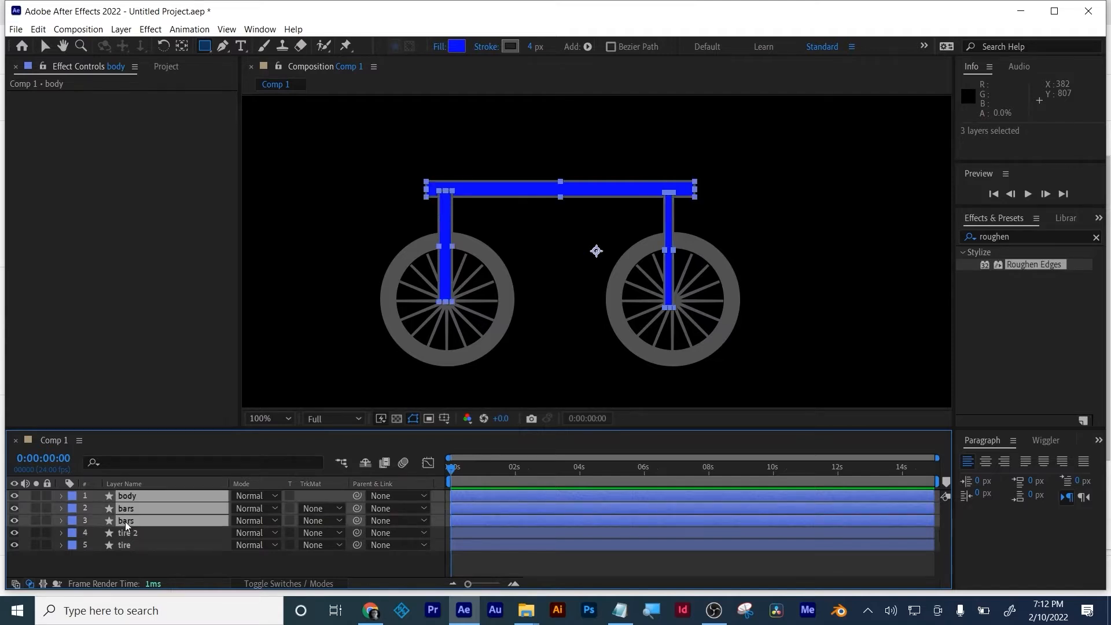
{"action": "right_click", "coordinate": [125, 522]}
{"action": "left_click", "coordinate": [176, 452]}
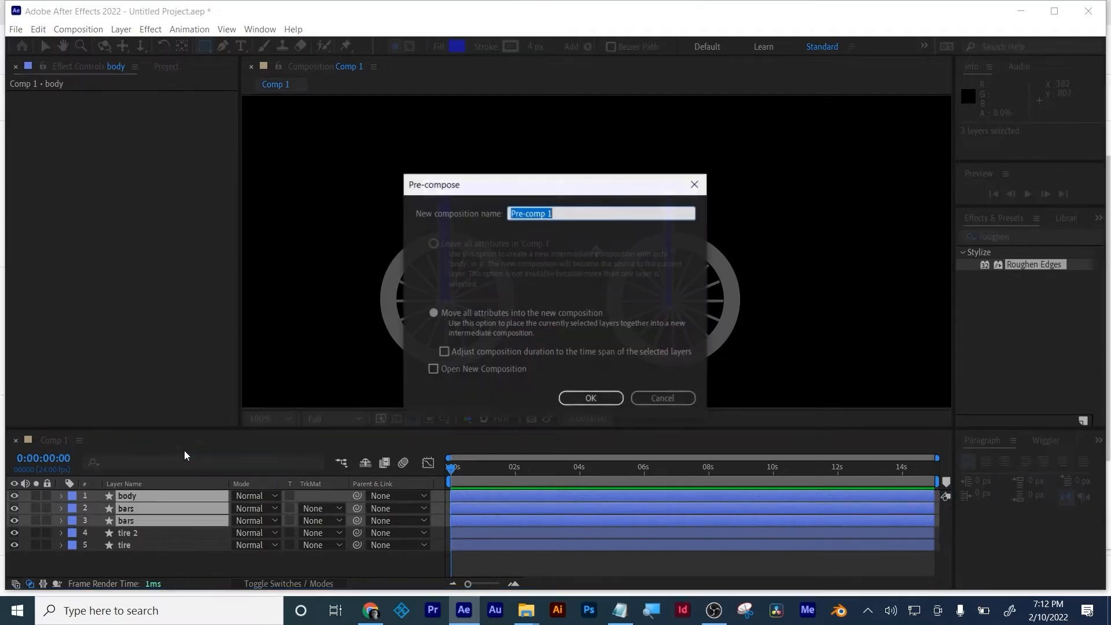
{"action": "type", "text": "bike body"}
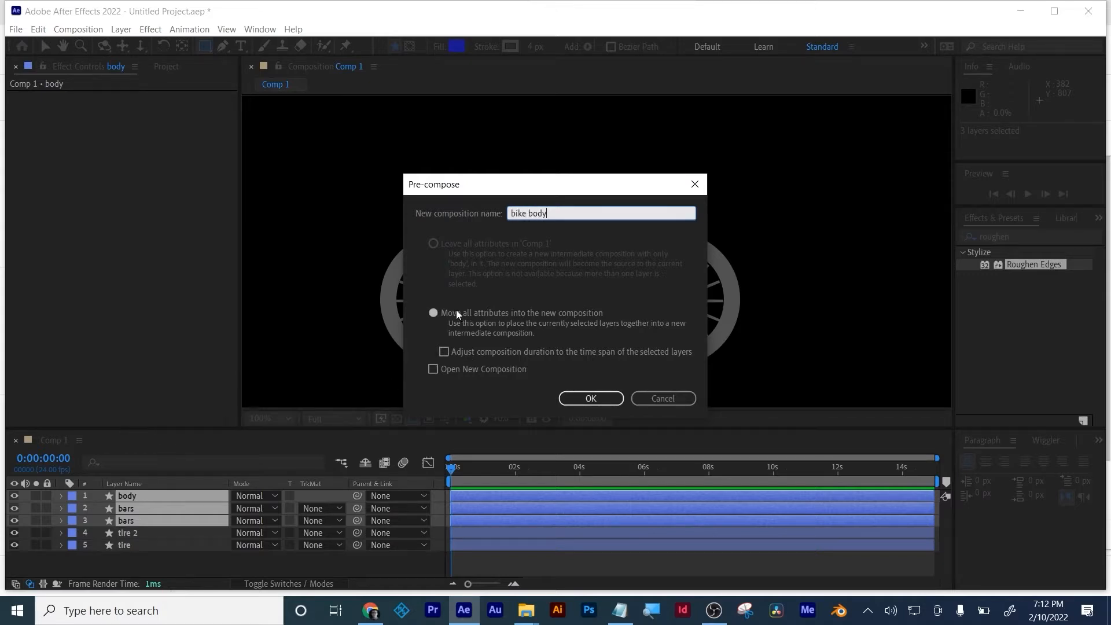
{"action": "left_click", "coordinate": [433, 313]}
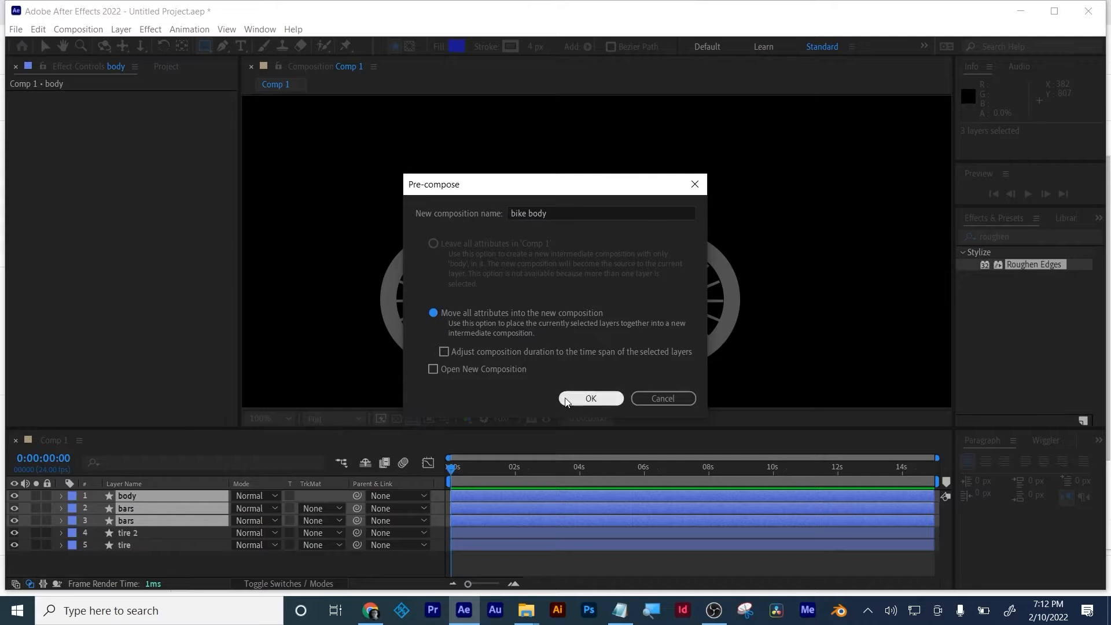
{"action": "left_click", "coordinate": [591, 398]}
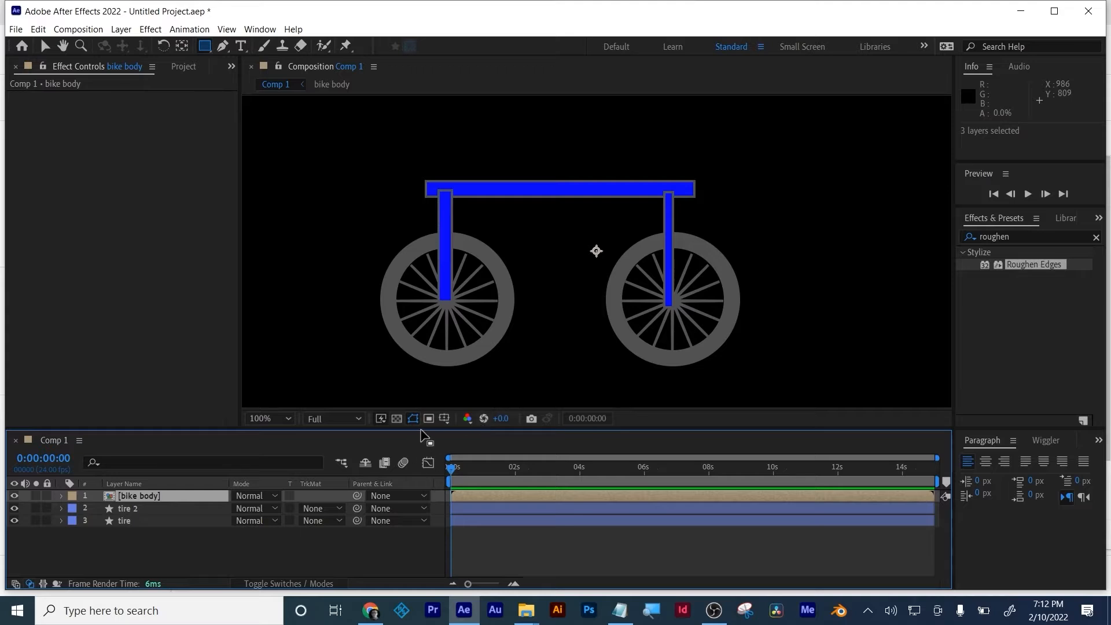
Enlarge the timeline area and parent both the tire 2 and tire layers to the bike body layer.
{"action": "left_click_drag", "start_coordinate": [424, 419], "coordinate": [422, 405]}
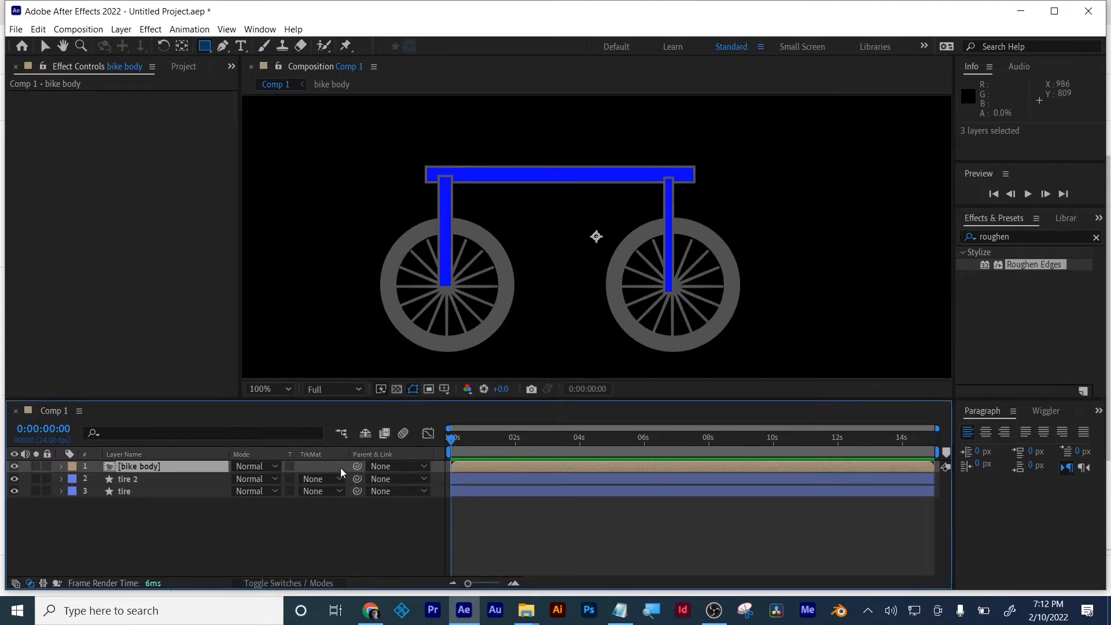
{"action": "left_click_drag", "start_coordinate": [357, 478], "coordinate": [150, 464]}
{"action": "left_click_drag", "start_coordinate": [355, 492], "coordinate": [147, 466]}
Reveal the bike body's Position property and shift the layer horizontally to 860, 540.
{"action": "left_click", "coordinate": [147, 466]}
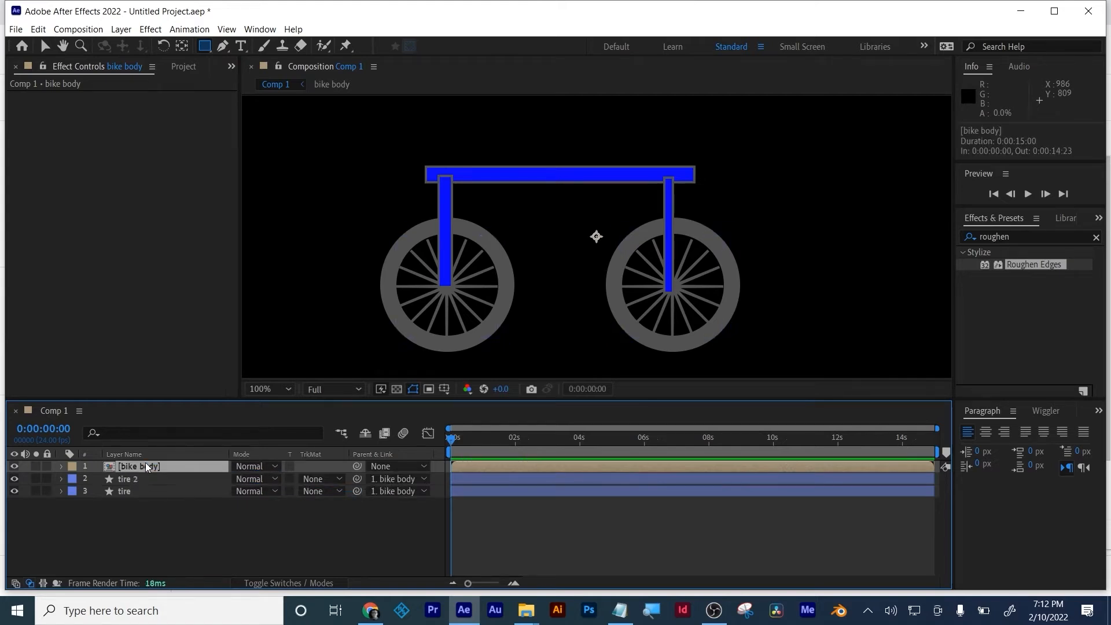
{"action": "key", "text": "p"}
{"action": "left_click_drag", "start_coordinate": [239, 486], "coordinate": [186, 507]}
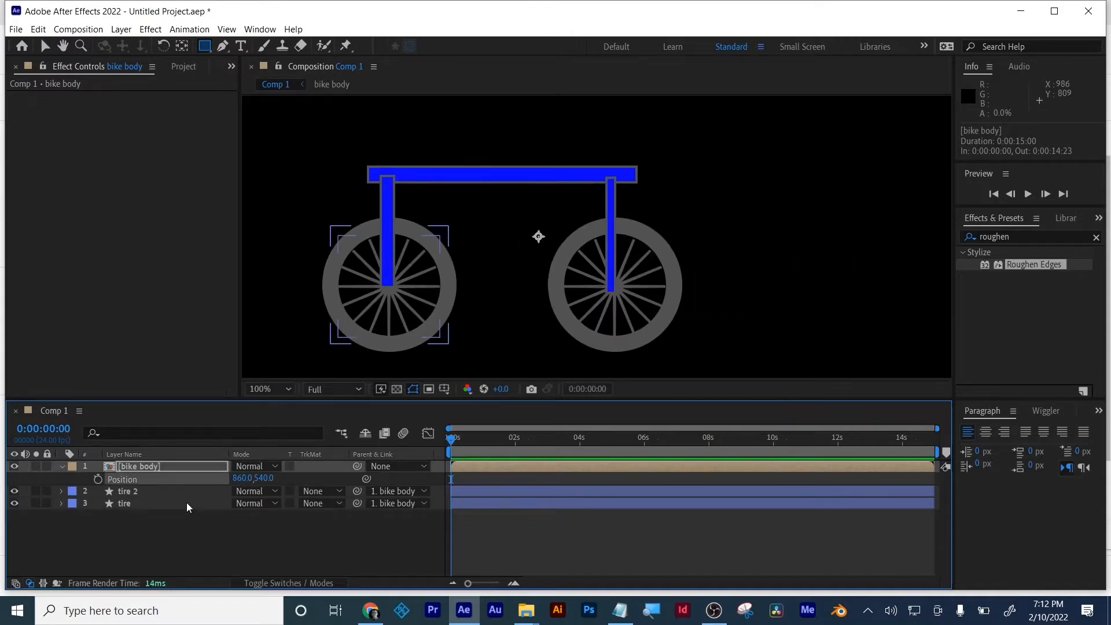
Reveal the Rotation of both tire layers and link each one to the bike body's Position with the property pick whip.
{"action": "left_click", "coordinate": [129, 493]}
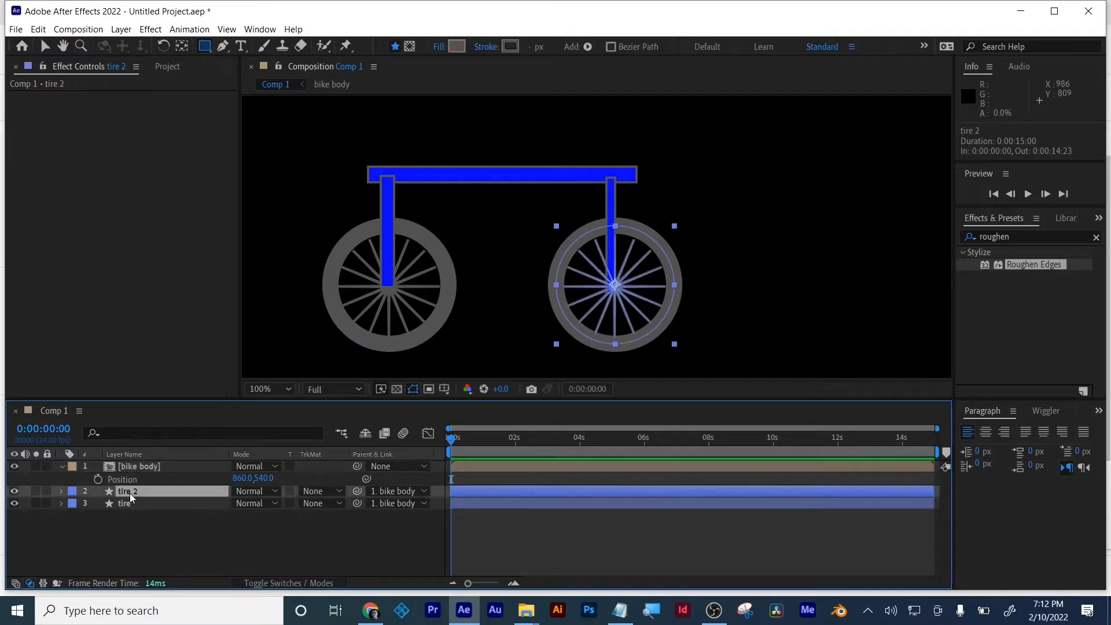
{"action": "key", "text": "r"}
{"action": "left_click", "coordinate": [124, 514]}
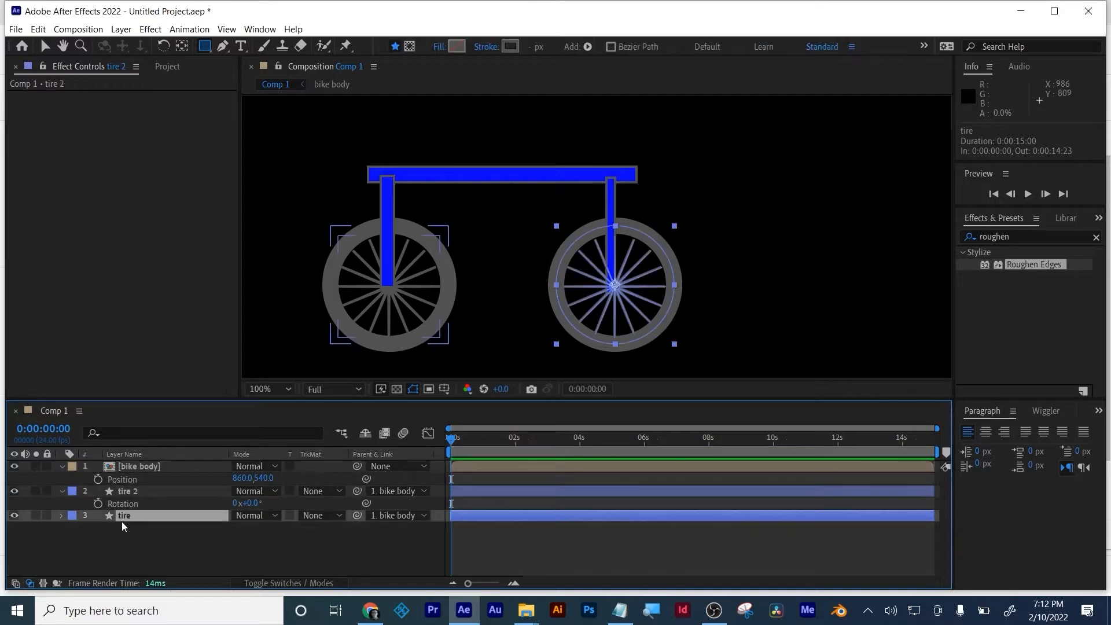
{"action": "key", "text": "r"}
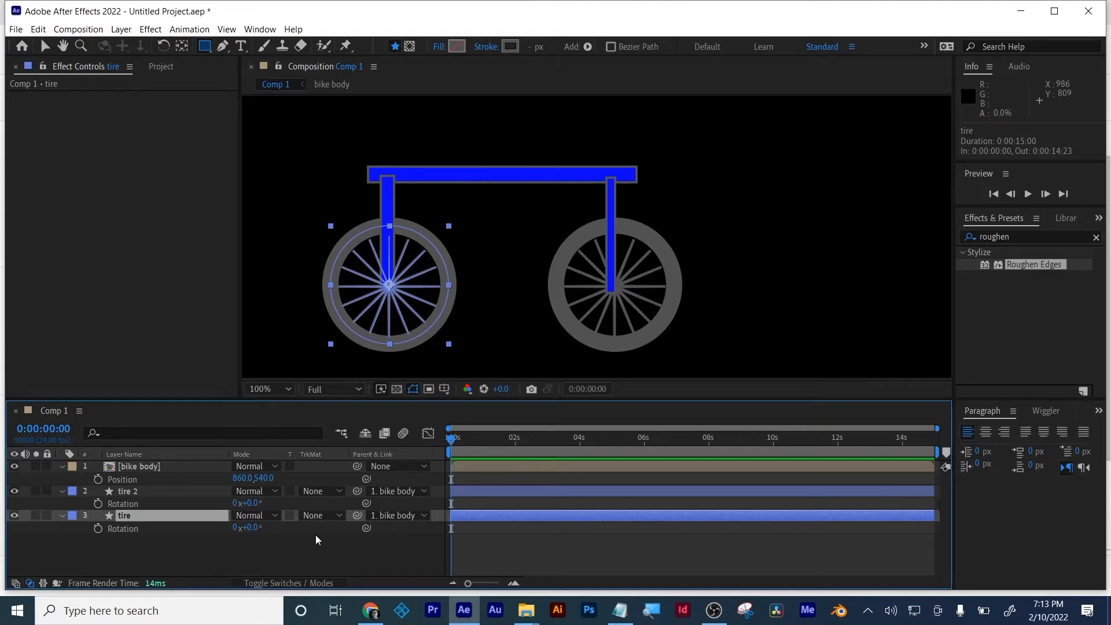
{"action": "left_click", "coordinate": [355, 525]}
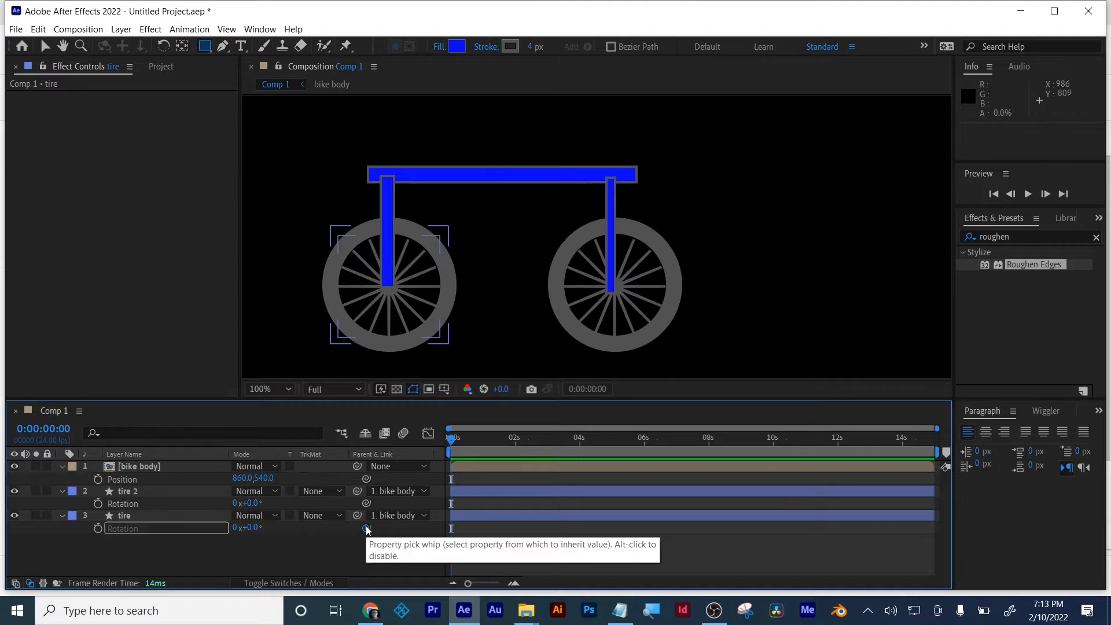
{"action": "left_click", "coordinate": [366, 528]}
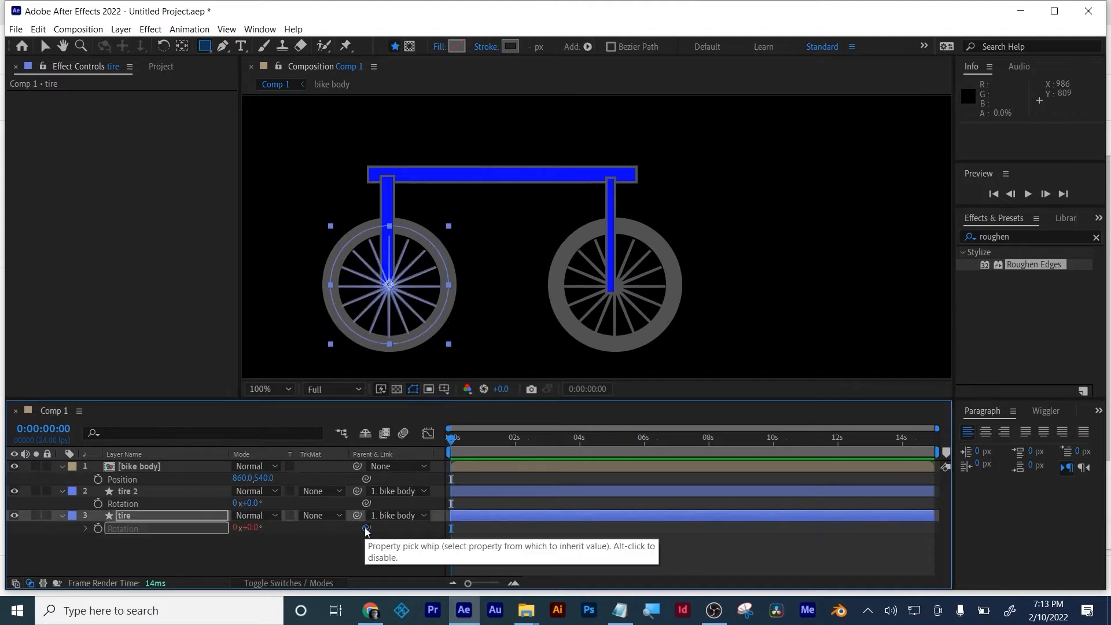
{"action": "left_click_drag", "start_coordinate": [297, 523], "coordinate": [122, 485]}
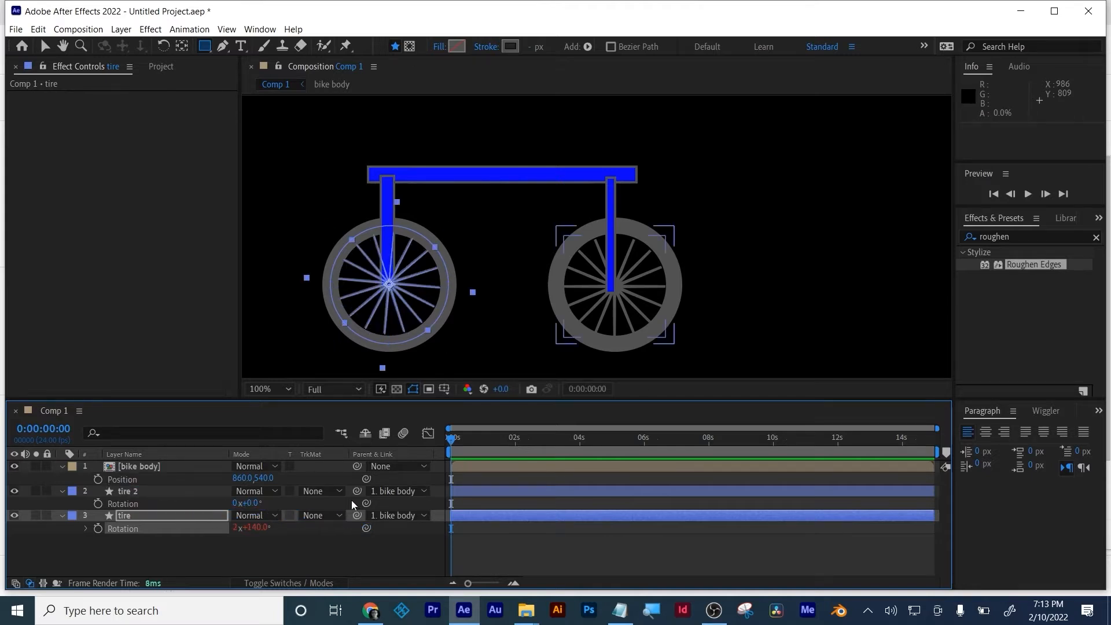
{"action": "left_click_drag", "start_coordinate": [366, 503], "coordinate": [124, 480]}
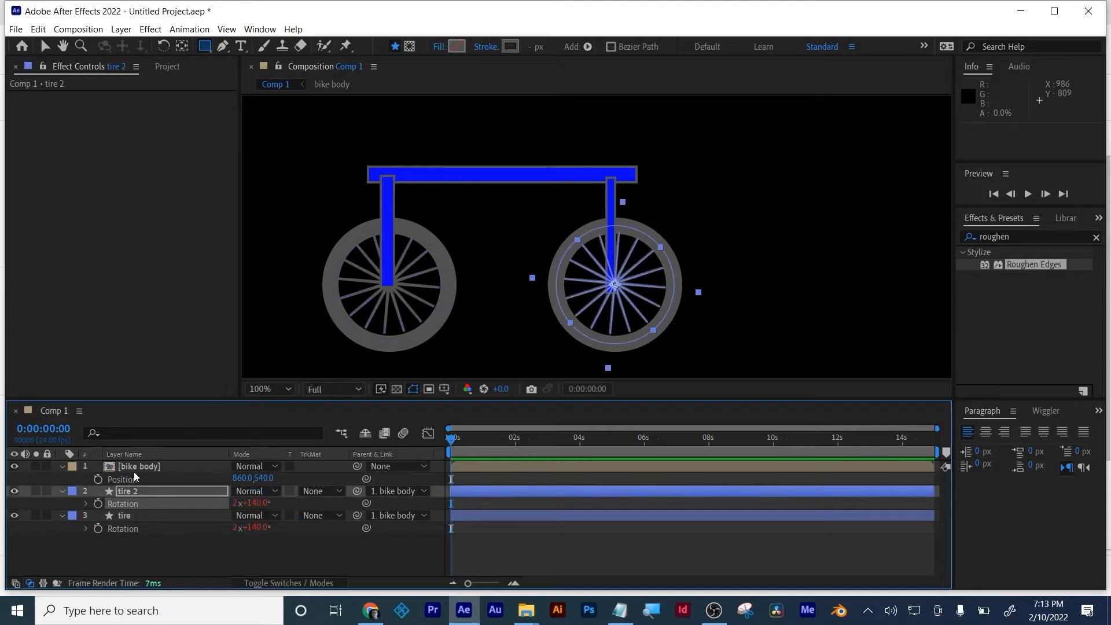
Move the bike body horizontally to position 361, 540 to test the linked wheel rotation.
{"action": "left_click", "coordinate": [135, 467]}
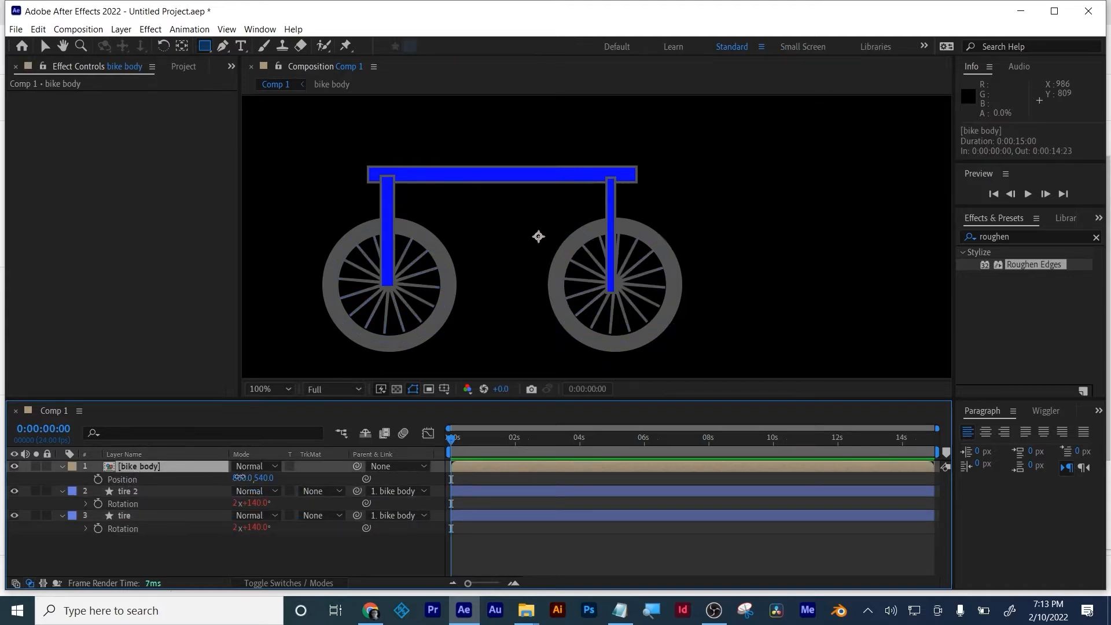
{"action": "left_click_drag", "start_coordinate": [242, 478], "coordinate": [156, 465]}
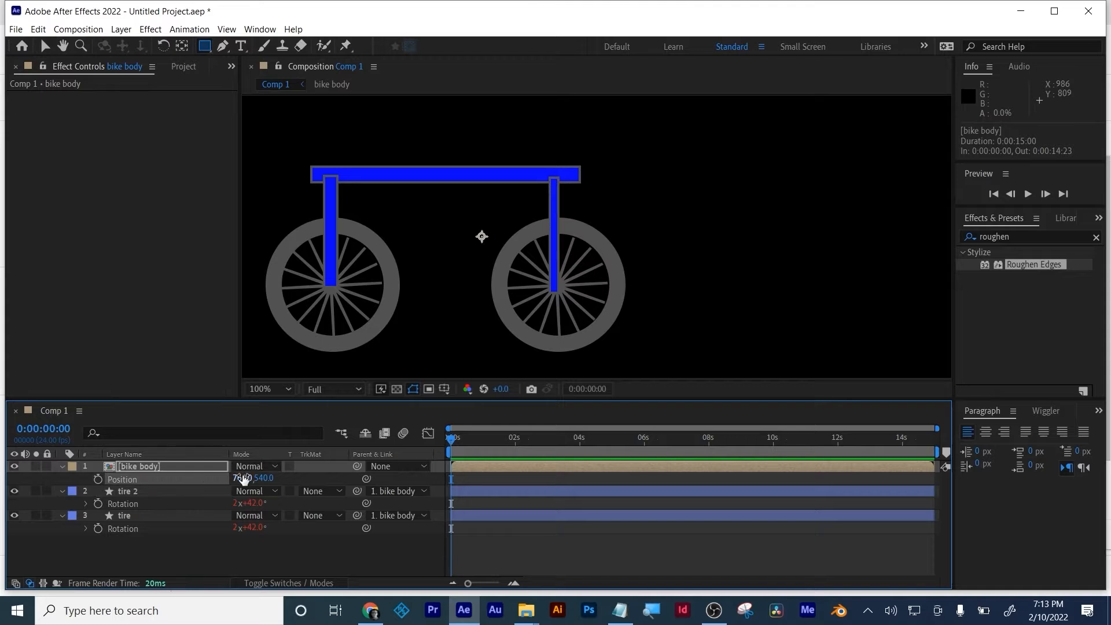
{"action": "left_click_drag", "start_coordinate": [243, 478], "coordinate": [150, 481]}
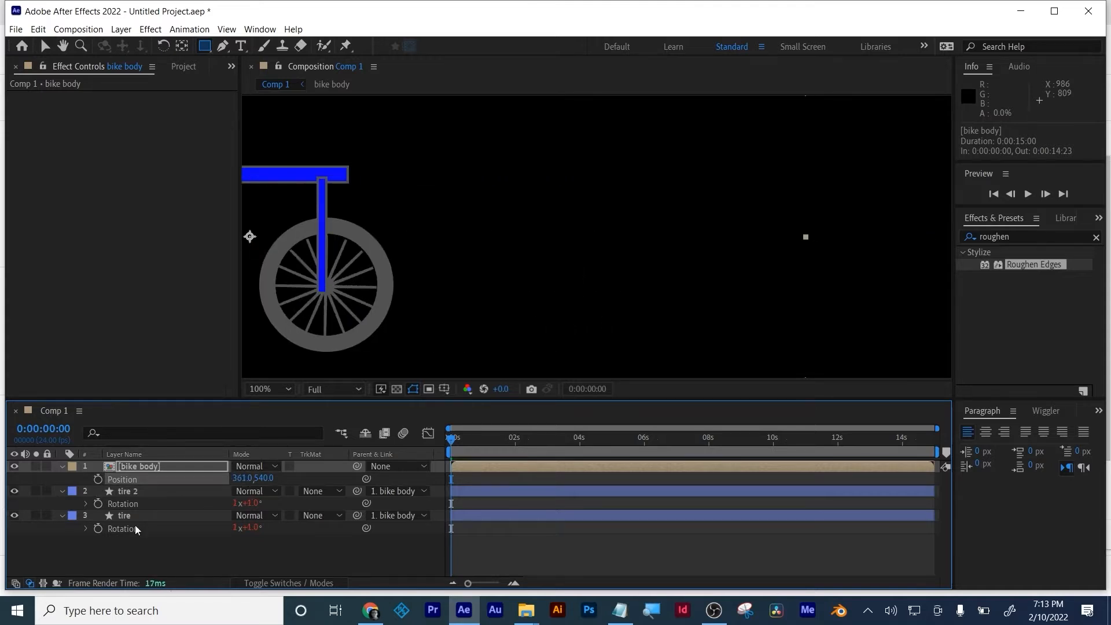
Keyframe the bike body's Position from -10, 540 at 0 seconds to 1291, 540 at 0:00:04:00.
{"action": "left_click_drag", "start_coordinate": [232, 479], "coordinate": [3, 505]}
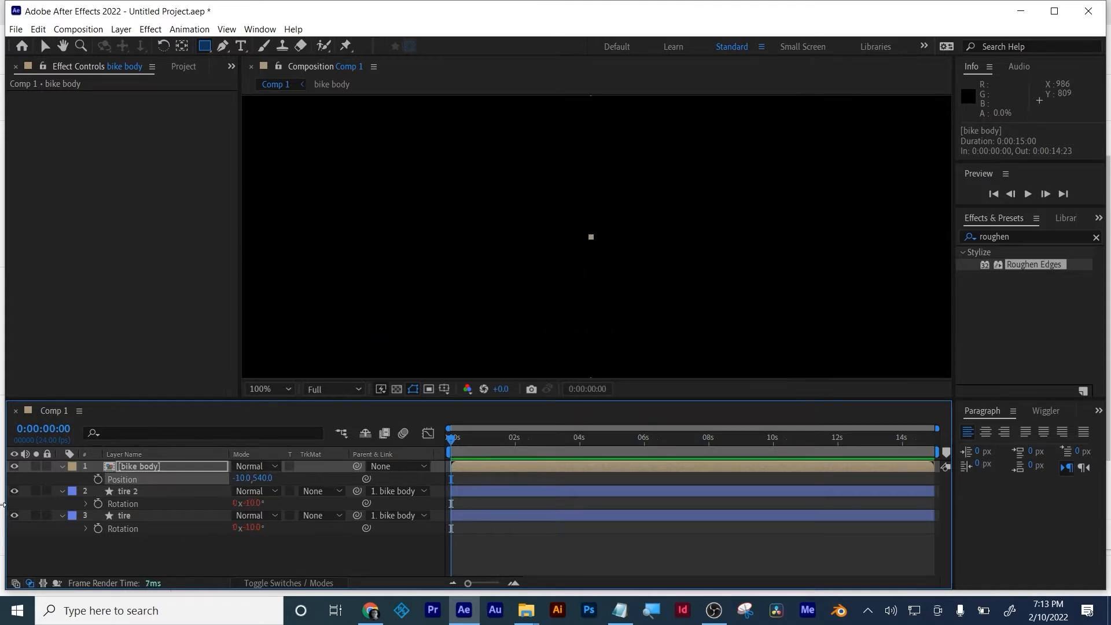
{"action": "left_click", "coordinate": [97, 479]}
{"action": "left_click_drag", "start_coordinate": [452, 439], "coordinate": [578, 442]}
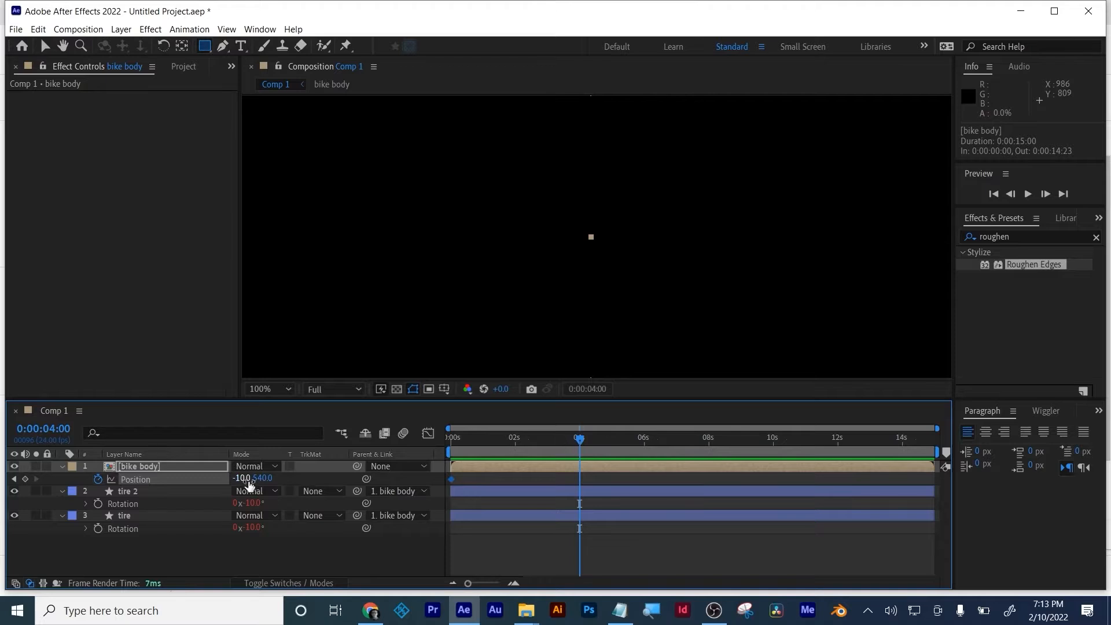
{"action": "left_click_drag", "start_coordinate": [249, 485], "coordinate": [327, 485]}
Apply Easy Ease Out to the bike body's two Position keyframes.
{"action": "left_click_drag", "start_coordinate": [594, 475], "coordinate": [435, 486]}
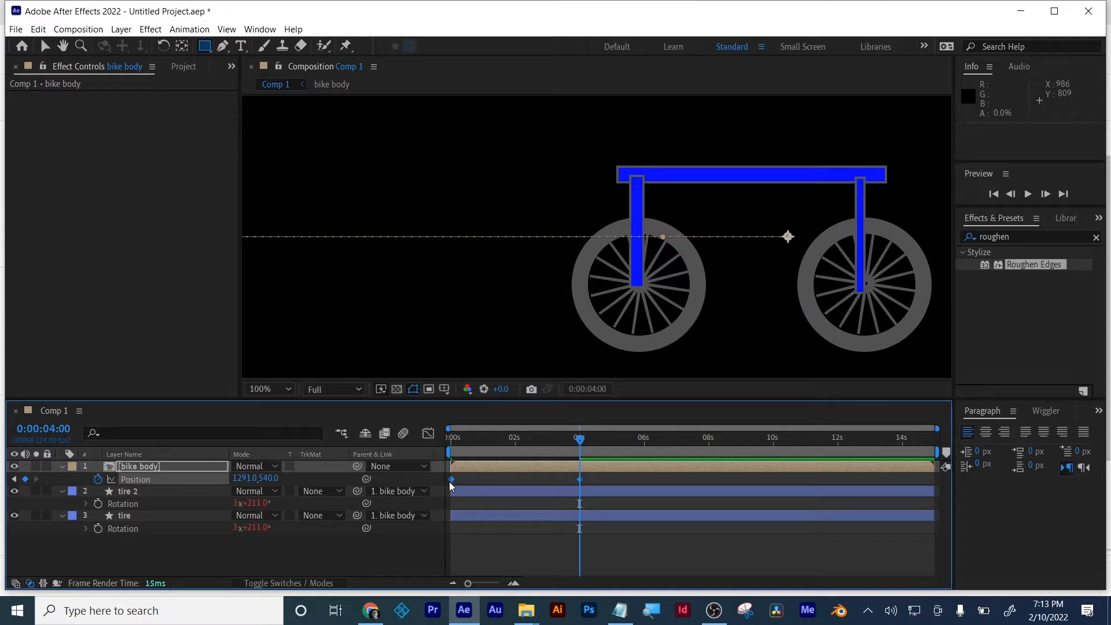
{"action": "right_click", "coordinate": [449, 481]}
{"action": "mouse_move", "coordinate": [487, 474]}
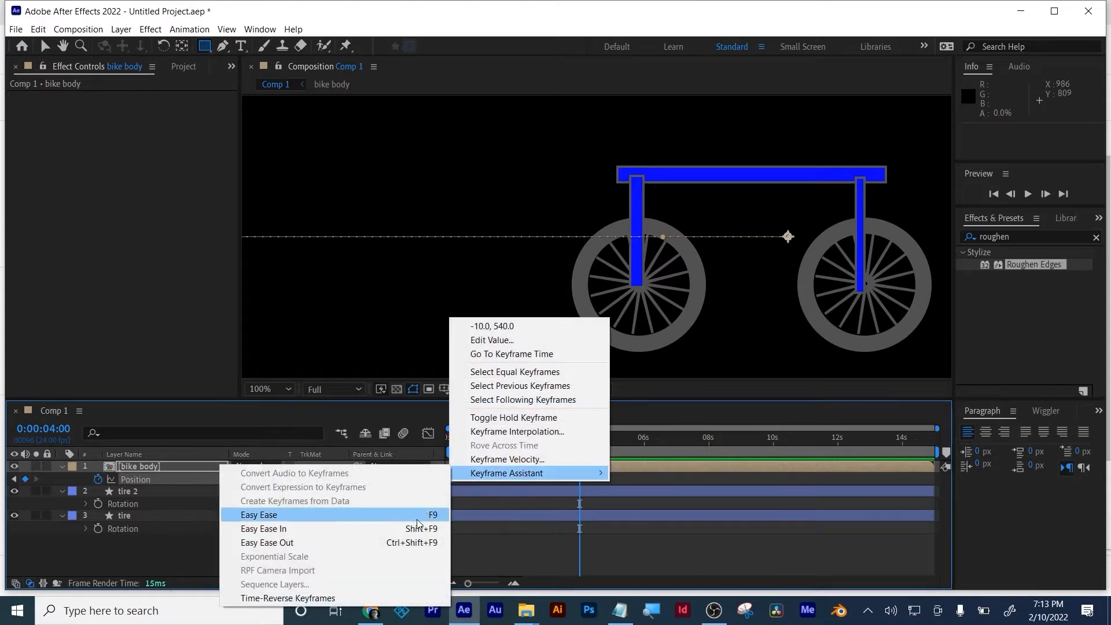
{"action": "left_click", "coordinate": [384, 544]}
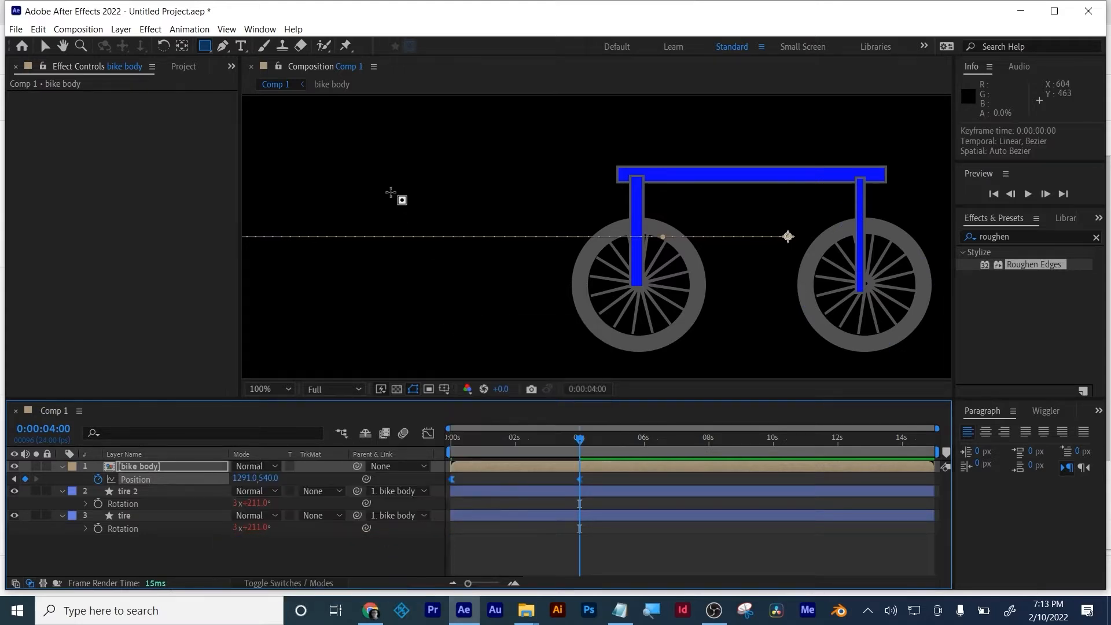
Reshape the bike body's Position speed graph by lengthening the last keyframe's incoming handle and lowering its speed to about 290 px/sec.
{"action": "left_click", "coordinate": [428, 434]}
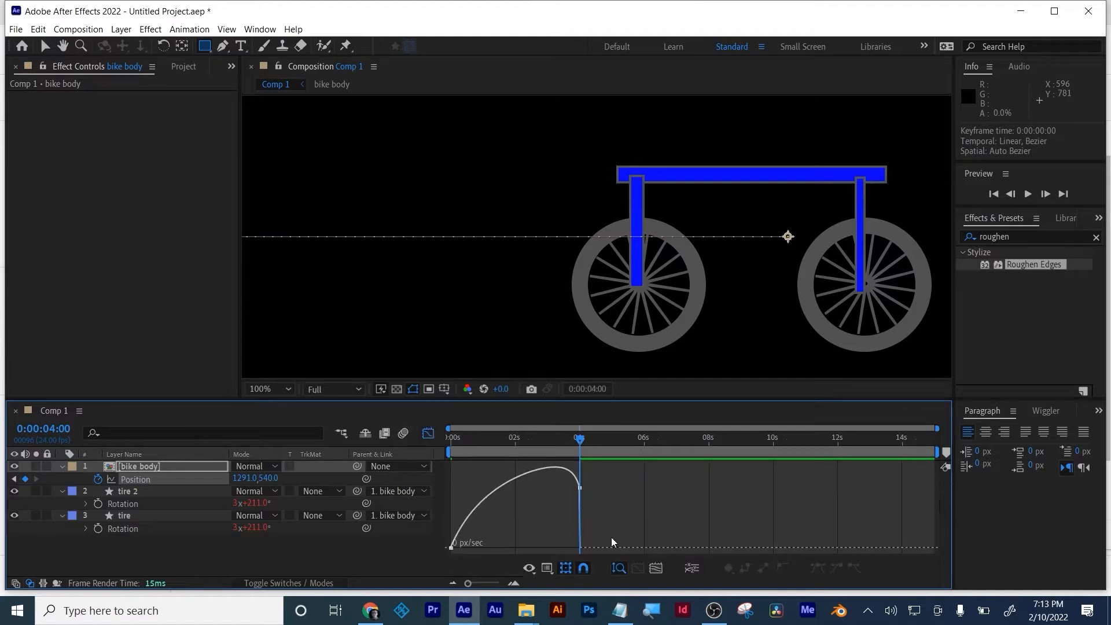
{"action": "left_click", "coordinate": [655, 568]}
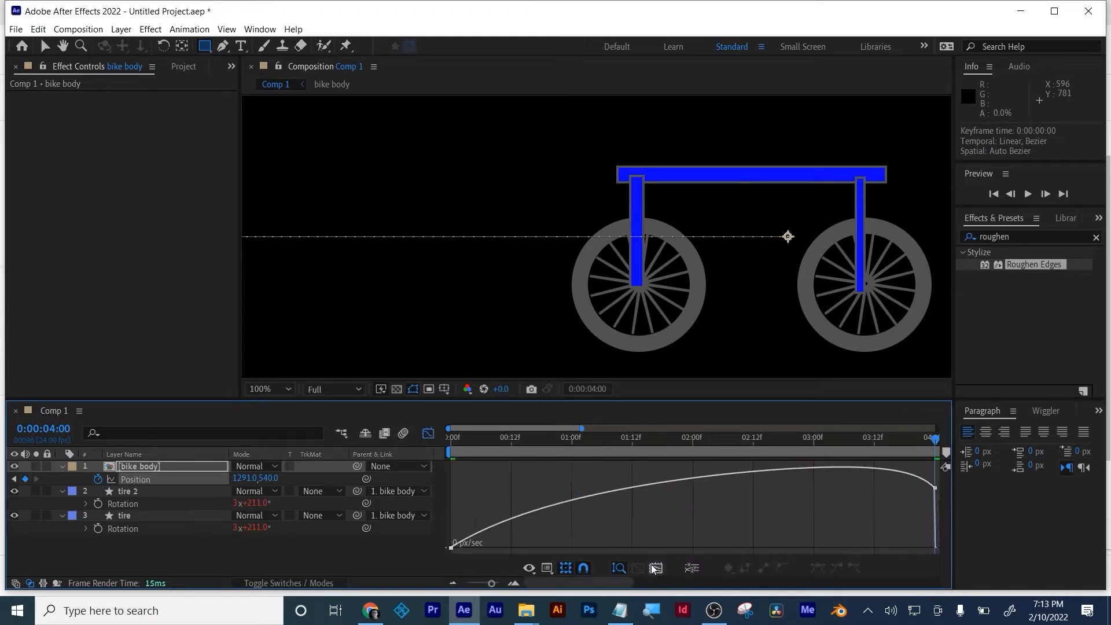
{"action": "left_click", "coordinate": [546, 570]}
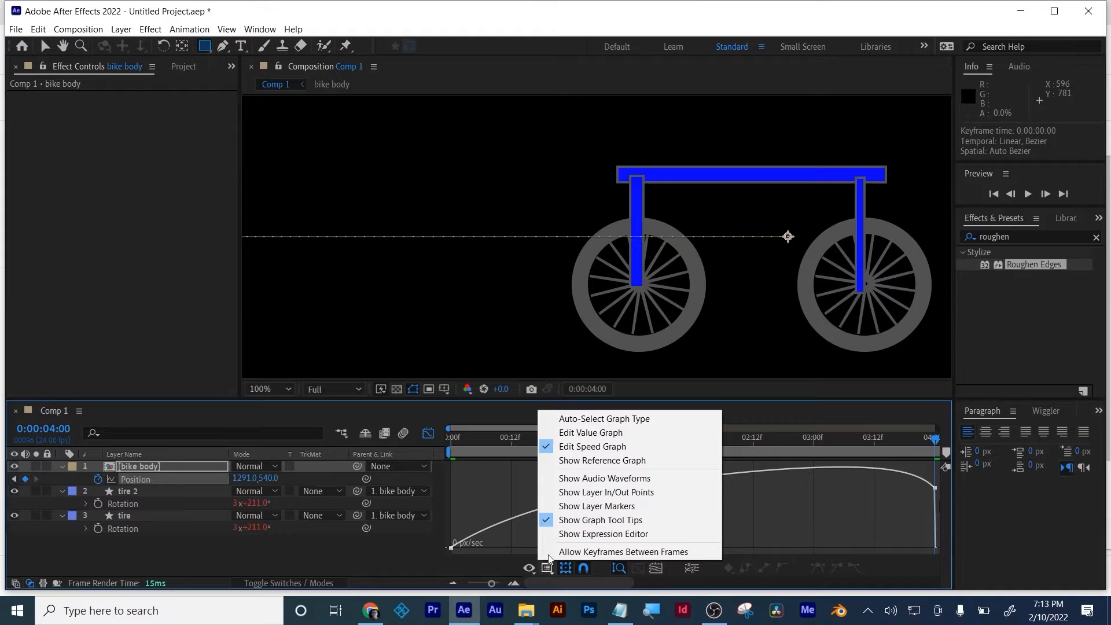
{"action": "left_click", "coordinate": [579, 446]}
{"action": "left_click", "coordinate": [450, 548]}
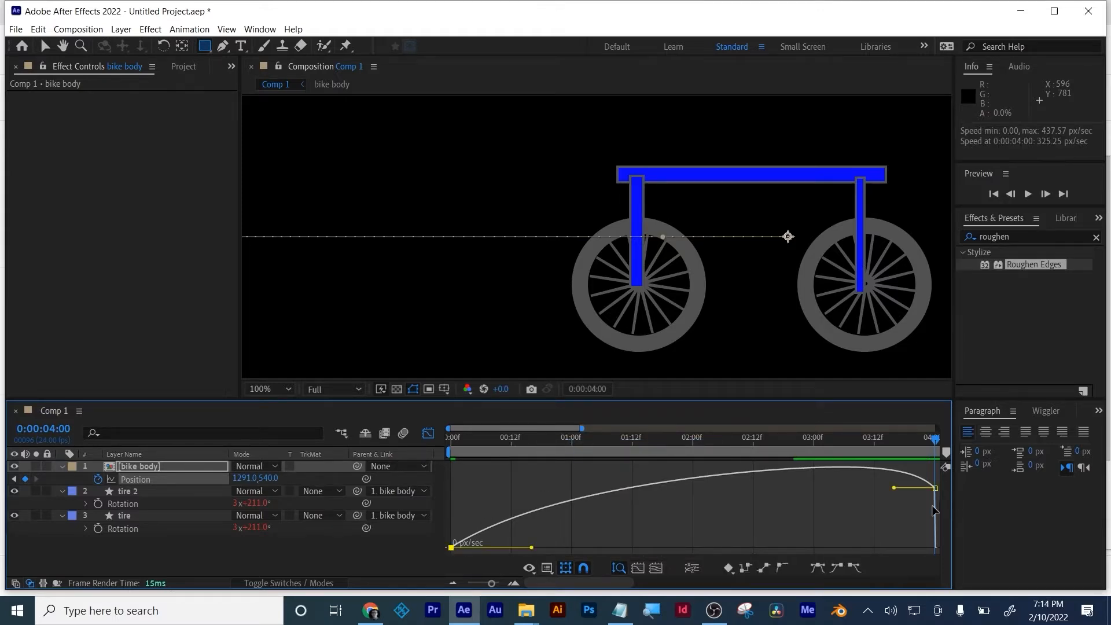
{"action": "right_click", "coordinate": [894, 492]}
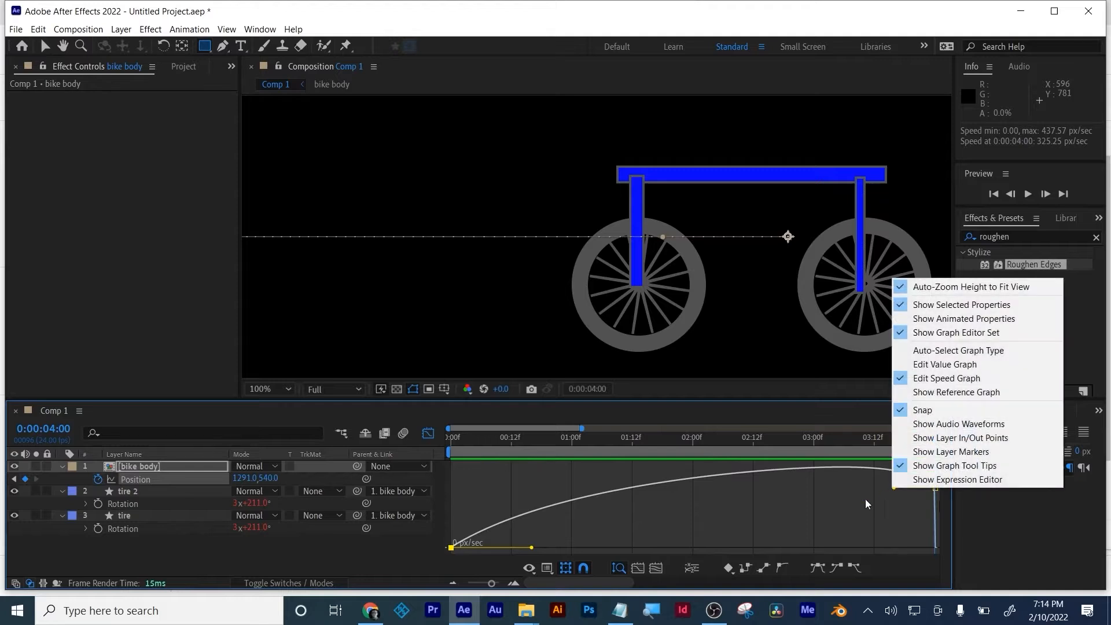
{"action": "left_click", "coordinate": [839, 501]}
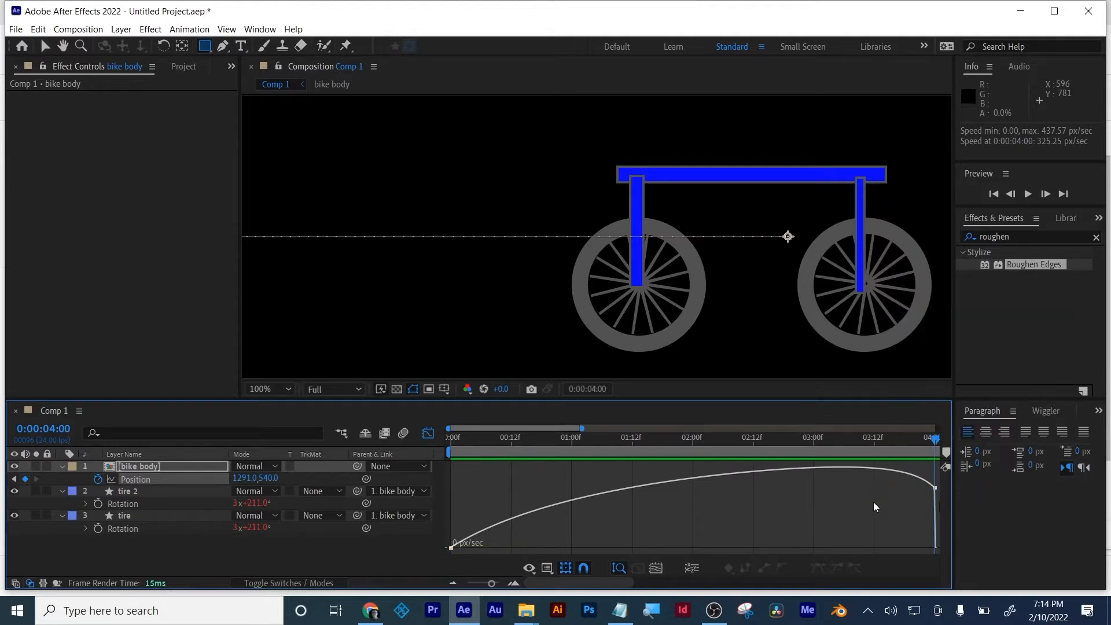
{"action": "left_click", "coordinate": [935, 488]}
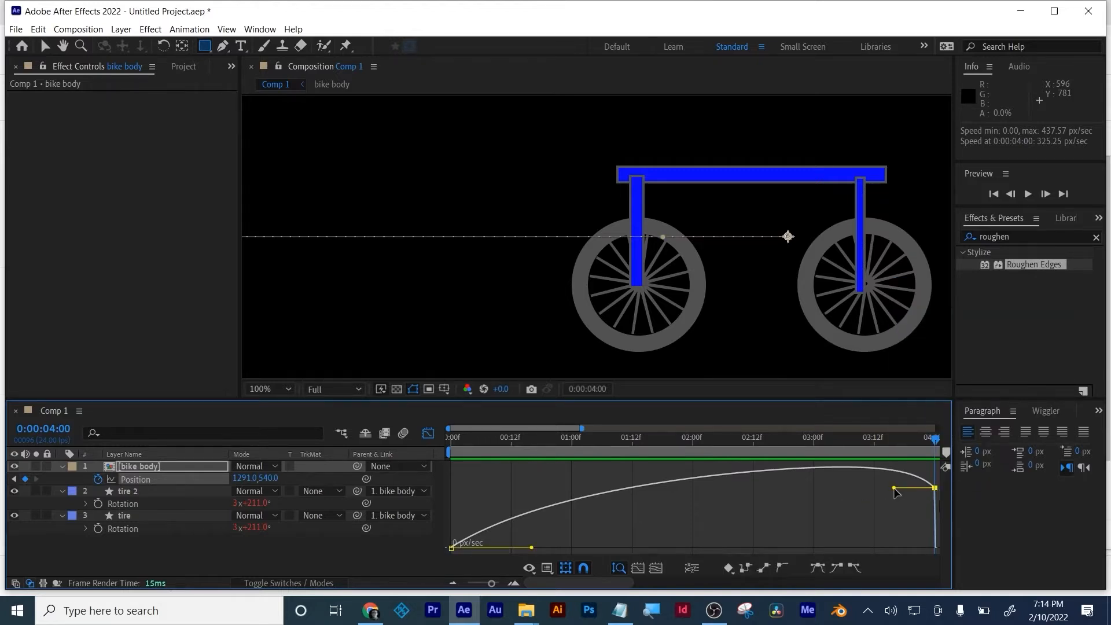
{"action": "left_click_drag", "start_coordinate": [894, 487], "coordinate": [731, 499]}
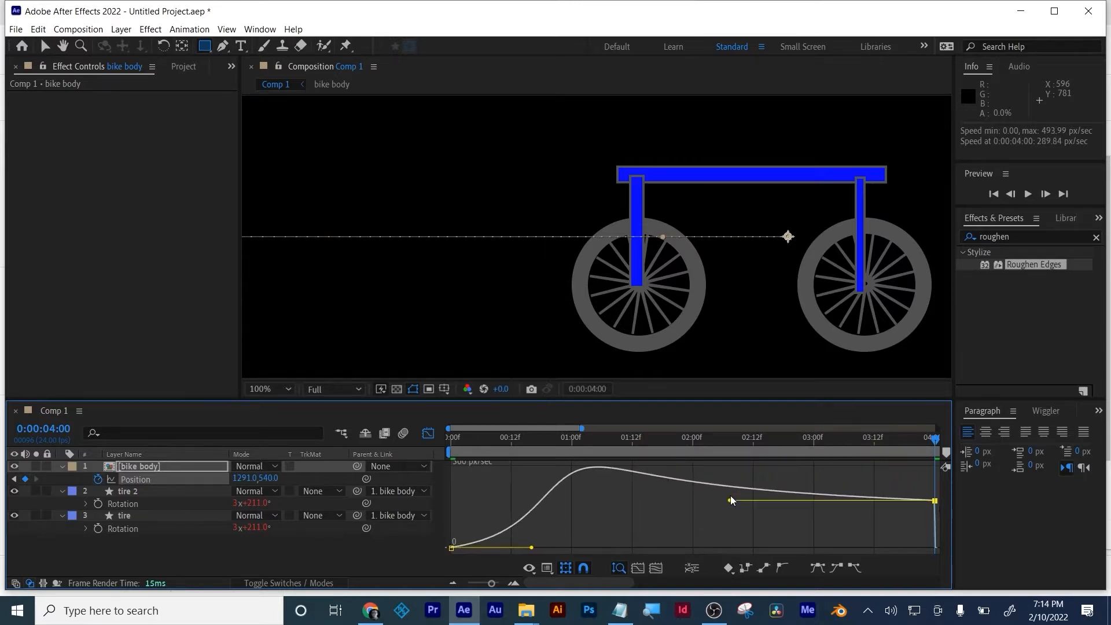
Return to the layer timeline and preview the bike's eased motion from the start of the composition.
{"action": "left_click", "coordinate": [428, 434]}
{"action": "left_click", "coordinate": [456, 443]}
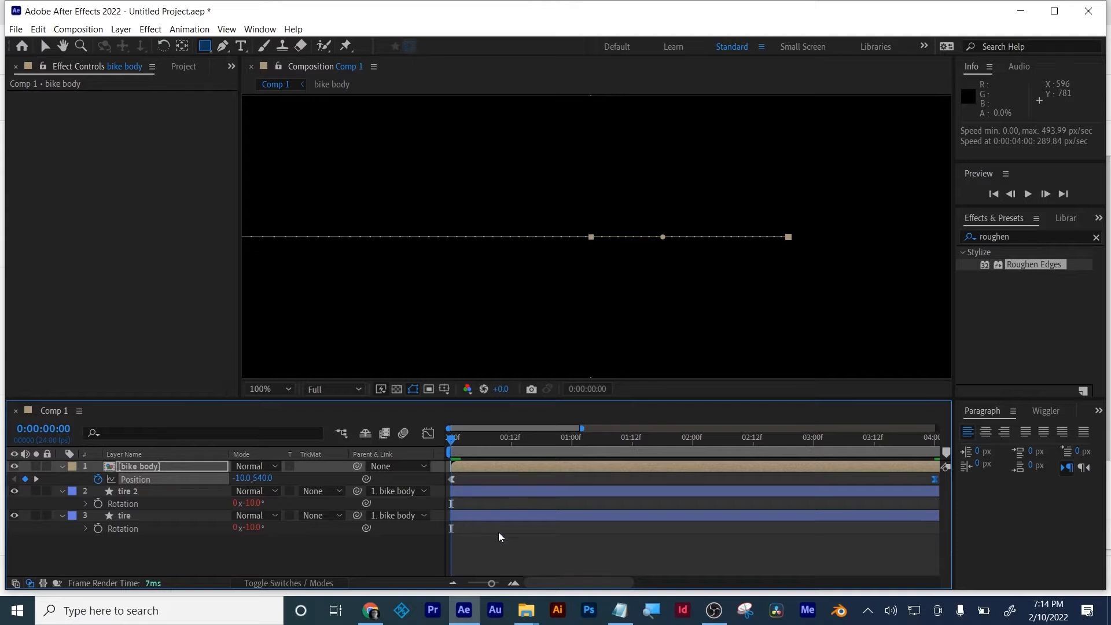
{"action": "left_click_drag", "start_coordinate": [492, 583], "coordinate": [449, 592]}
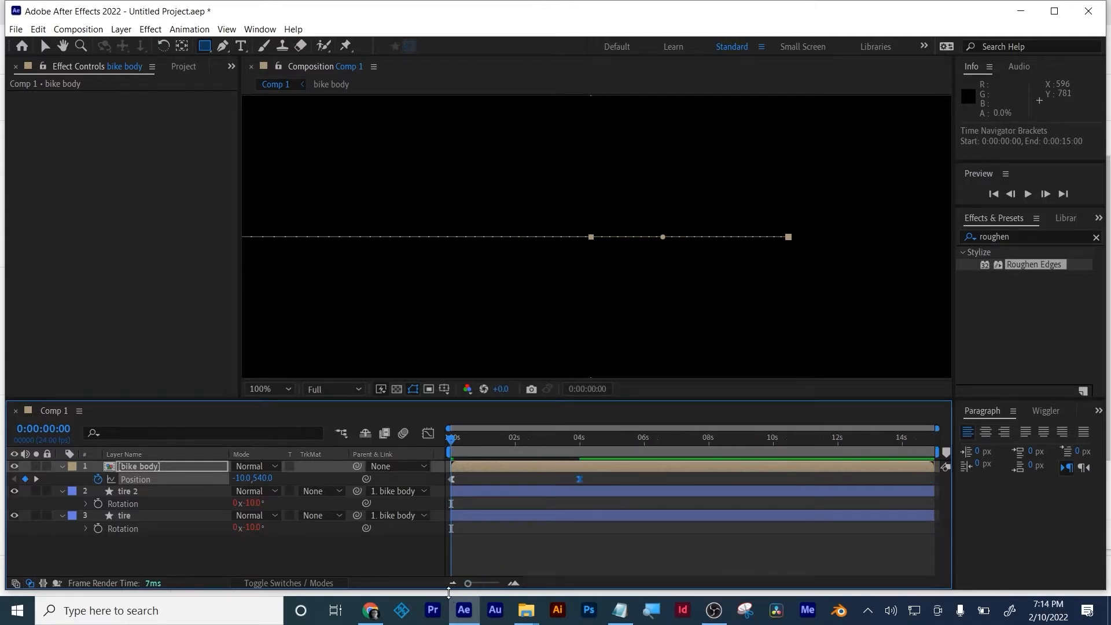
{"action": "left_click", "coordinate": [482, 558]}
{"action": "key", "text": "space"}
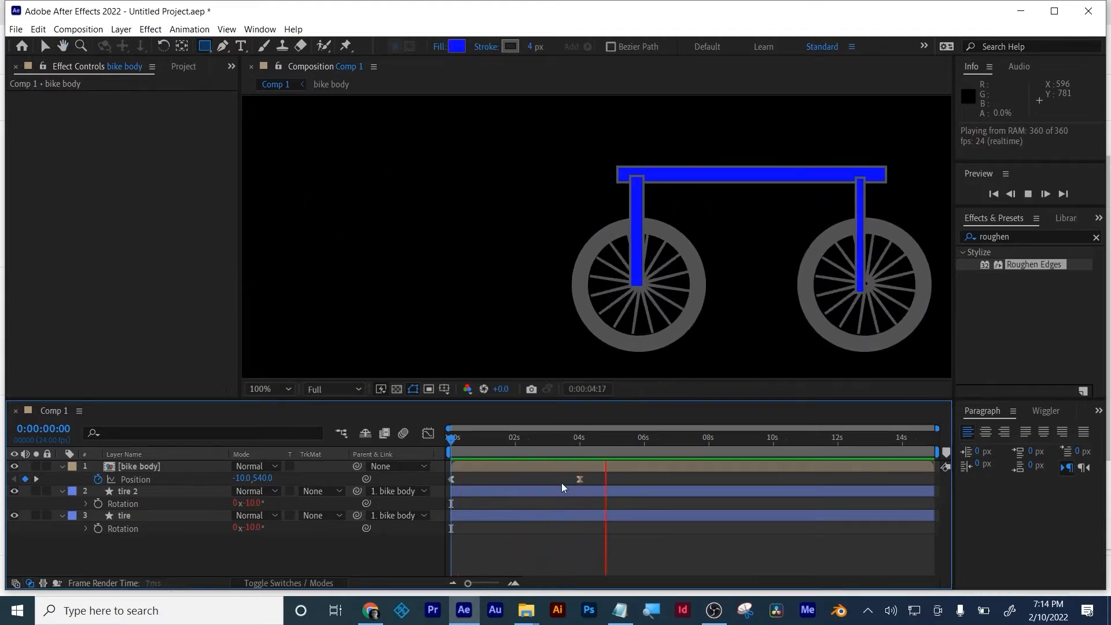
Move the bike body's last Position keyframe to 0:00:02:09 and preview the faster motion.
{"action": "left_click_drag", "start_coordinate": [540, 443], "coordinate": [448, 474]}
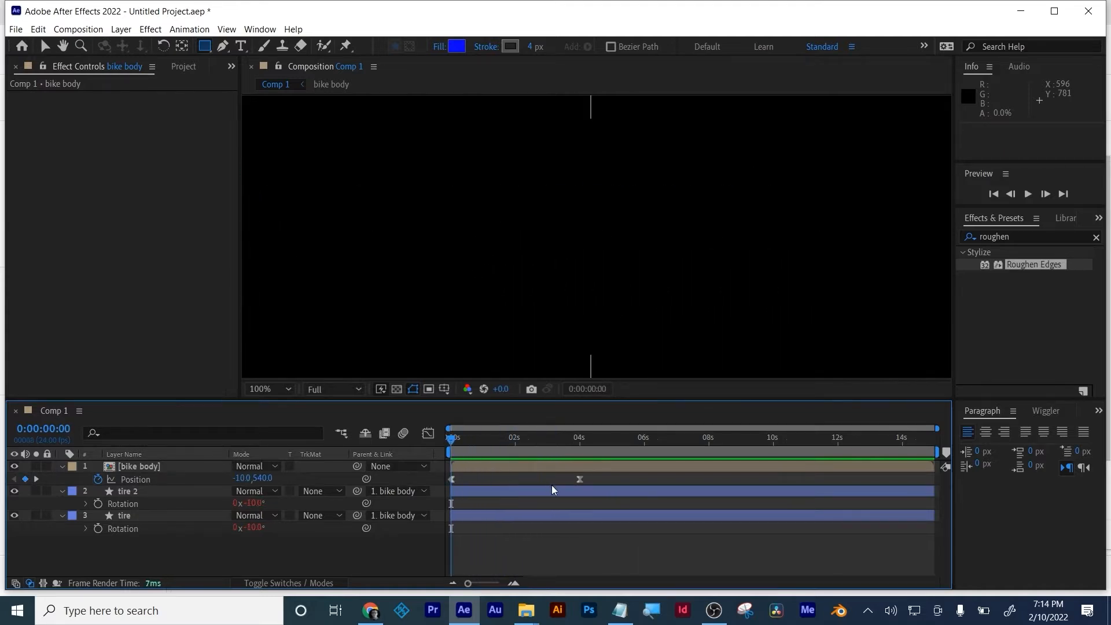
{"action": "left_click_drag", "start_coordinate": [582, 481], "coordinate": [530, 487]}
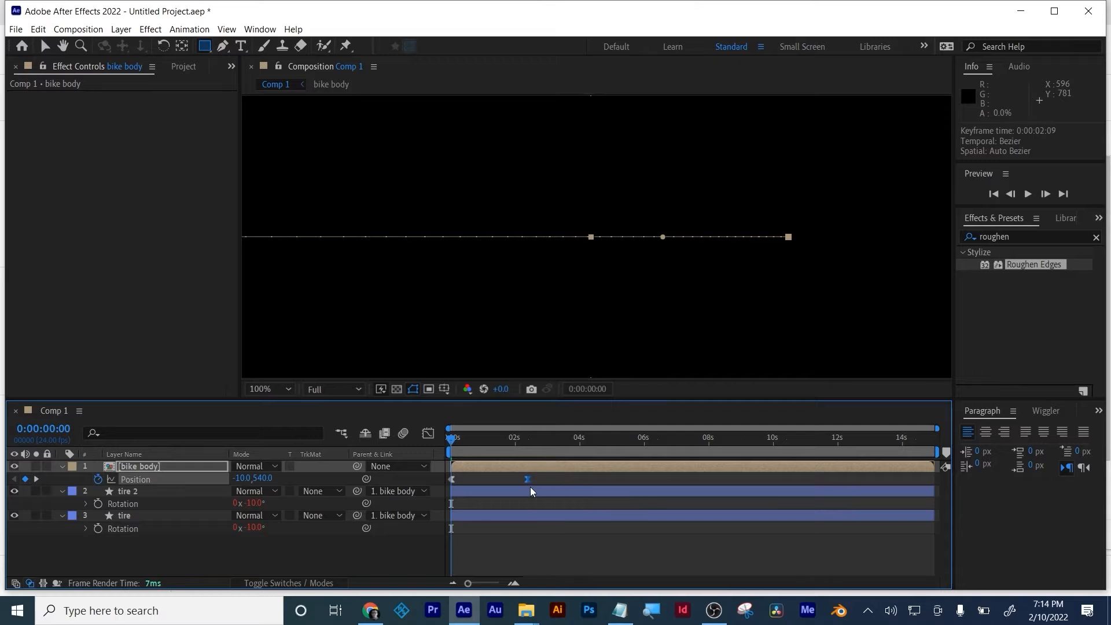
{"action": "key", "text": "space"}
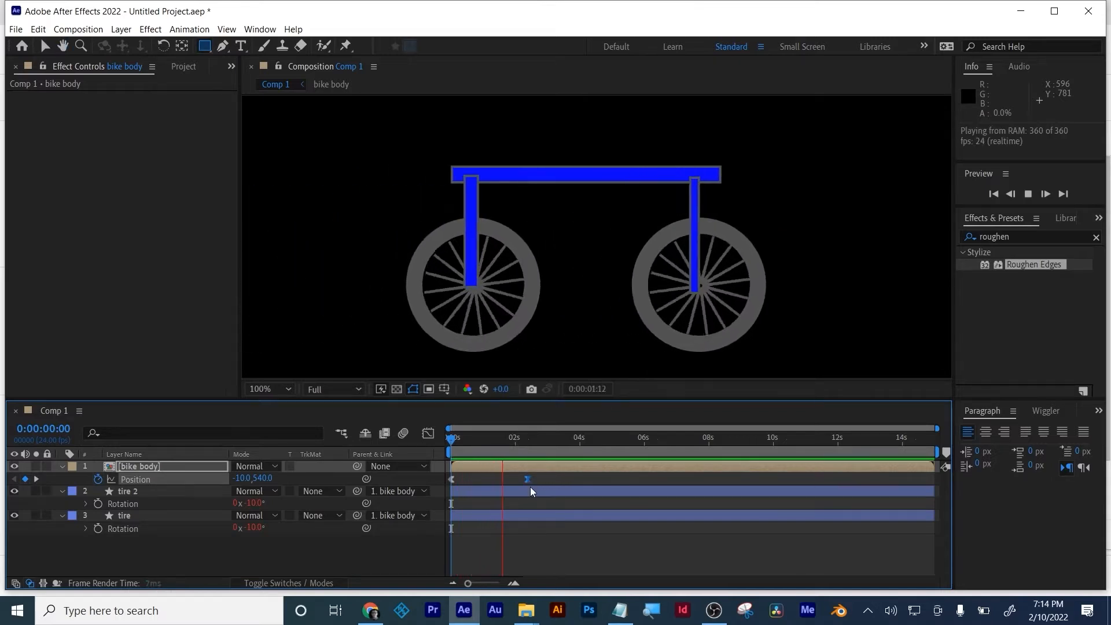
{"action": "key", "text": "space"}
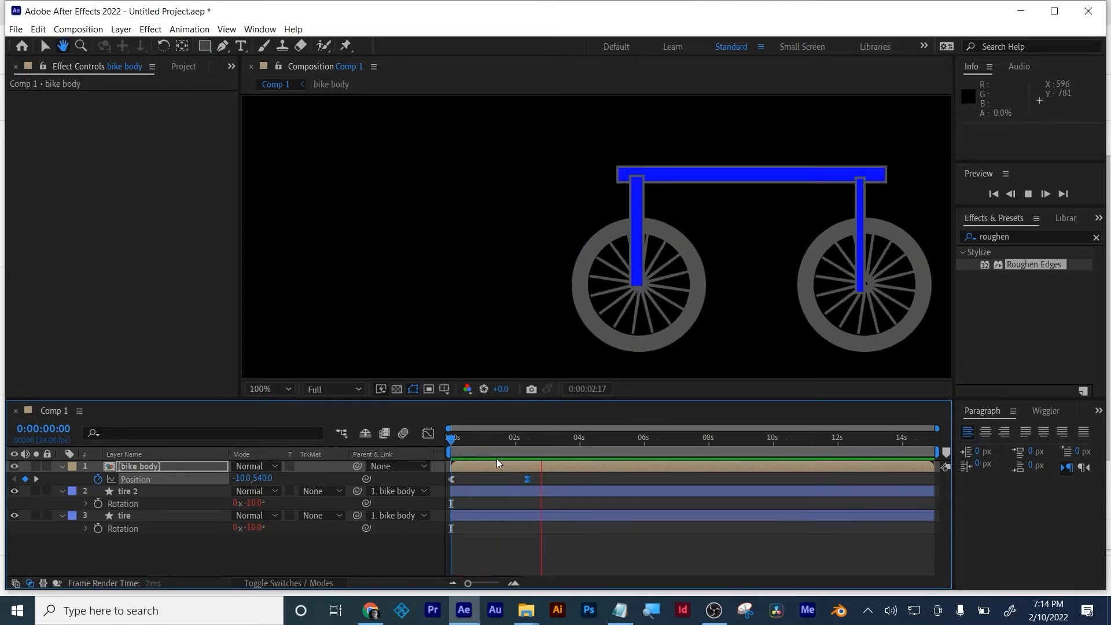
Remove the Rotation expressions from the tire 2 and tire layers and delete the bike body layer.
{"action": "left_click_drag", "start_coordinate": [458, 446], "coordinate": [531, 443]}
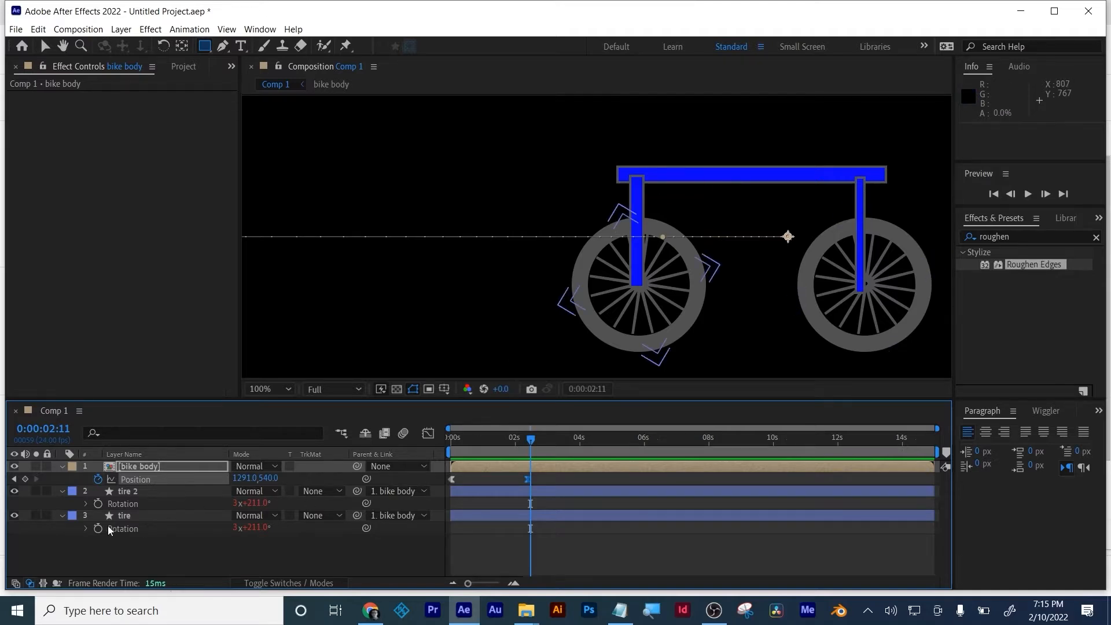
{"action": "left_click", "coordinate": [92, 508]}
{"action": "left_click", "coordinate": [95, 504], "text": "alt"}
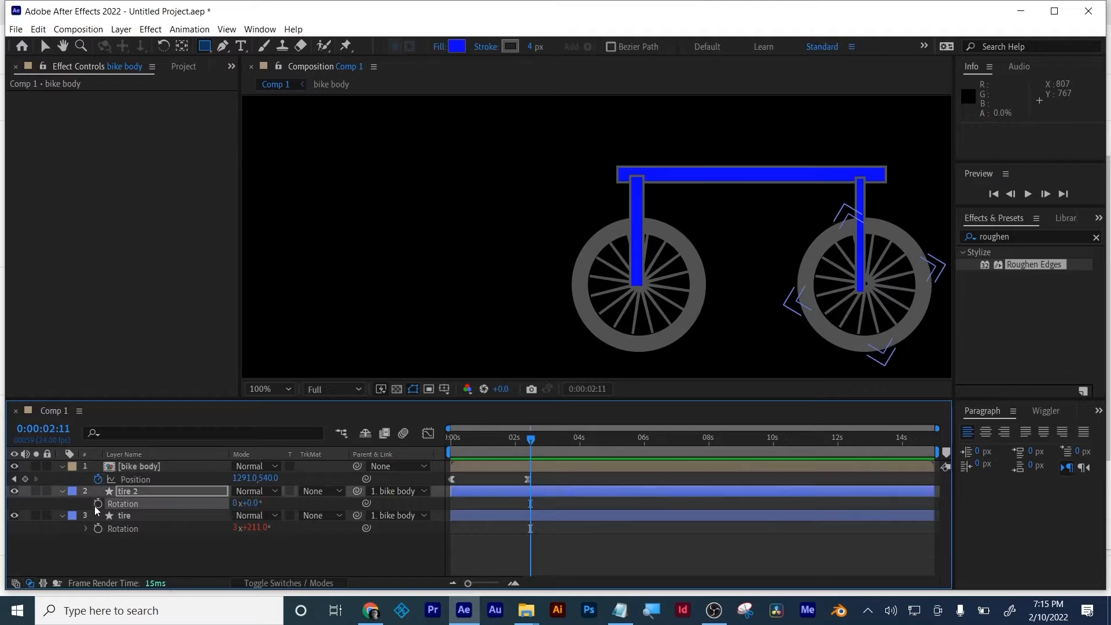
{"action": "left_click", "coordinate": [98, 529], "text": "alt"}
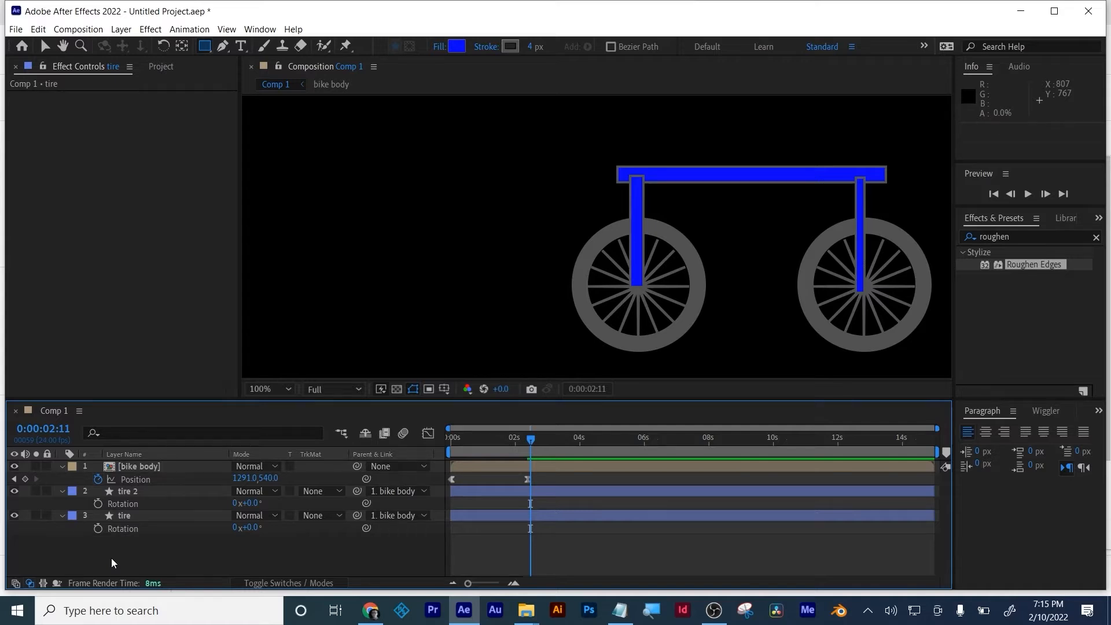
{"action": "left_click", "coordinate": [140, 464]}
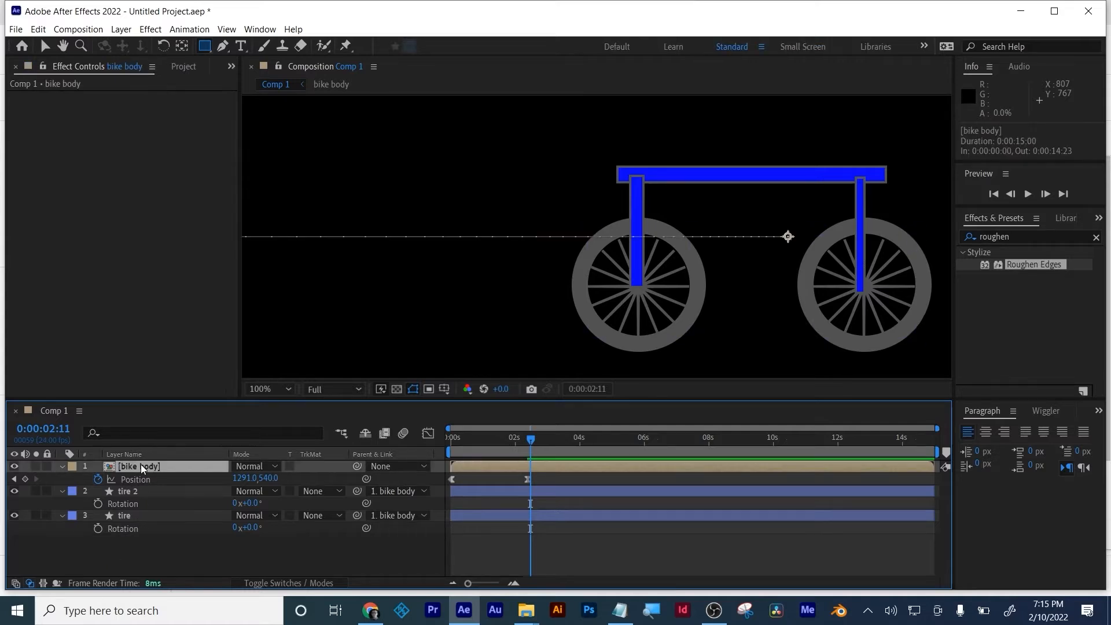
{"action": "key", "text": "Delete"}
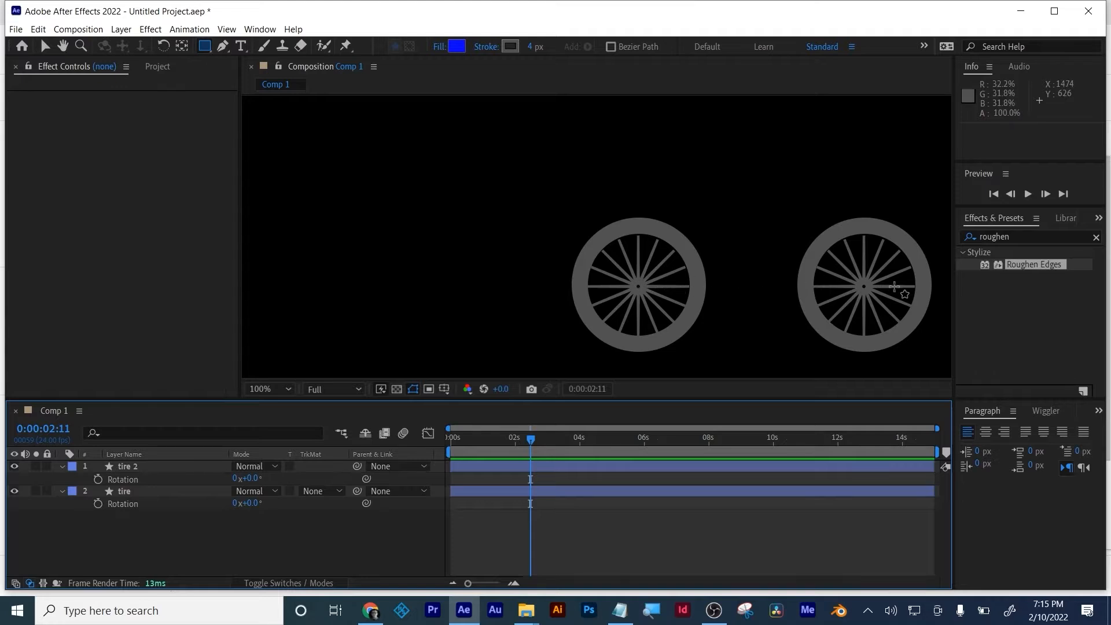
Try to draw a thin horizontal blue rectangle connecting the centers of the two wheels.
{"action": "left_click", "coordinate": [206, 46]}
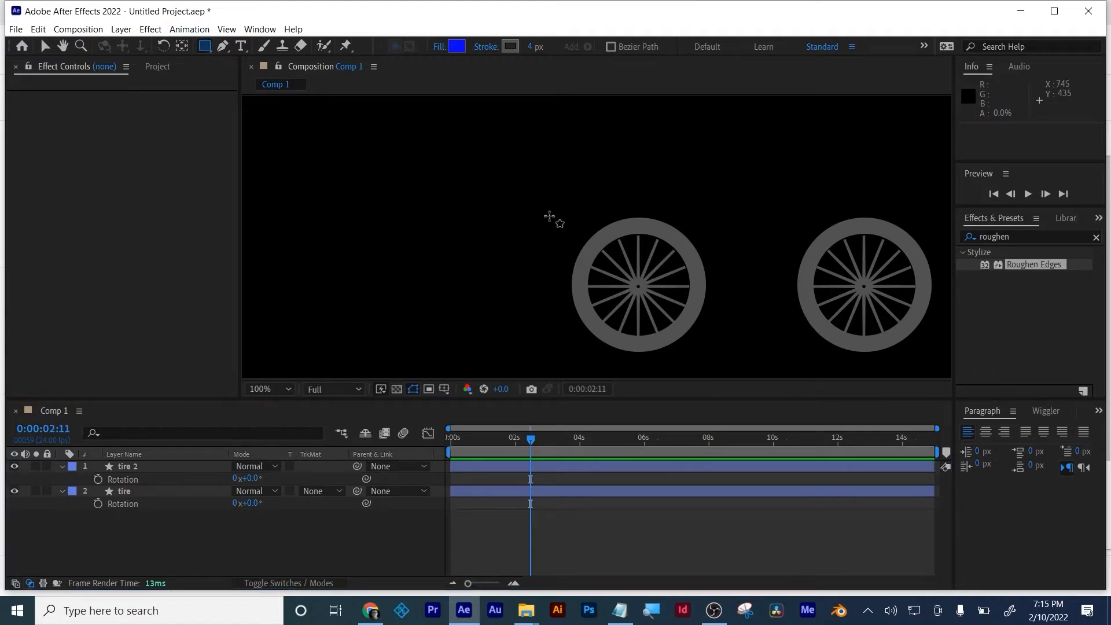
{"action": "right_click", "coordinate": [635, 281]}
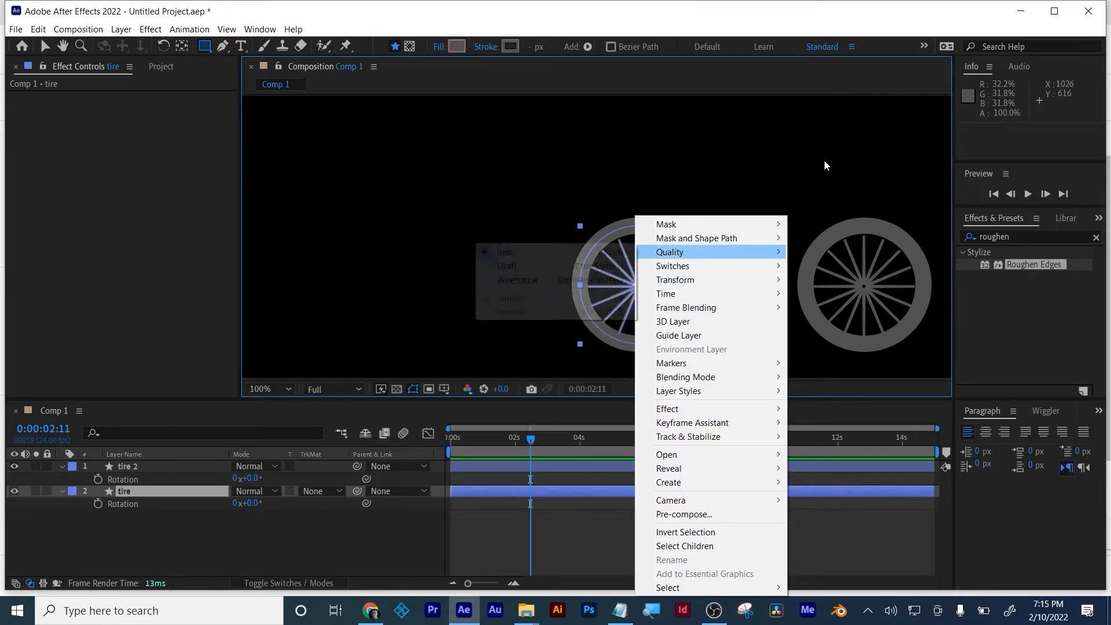
{"action": "left_click", "coordinate": [675, 203]}
{"action": "left_click", "coordinate": [584, 540]}
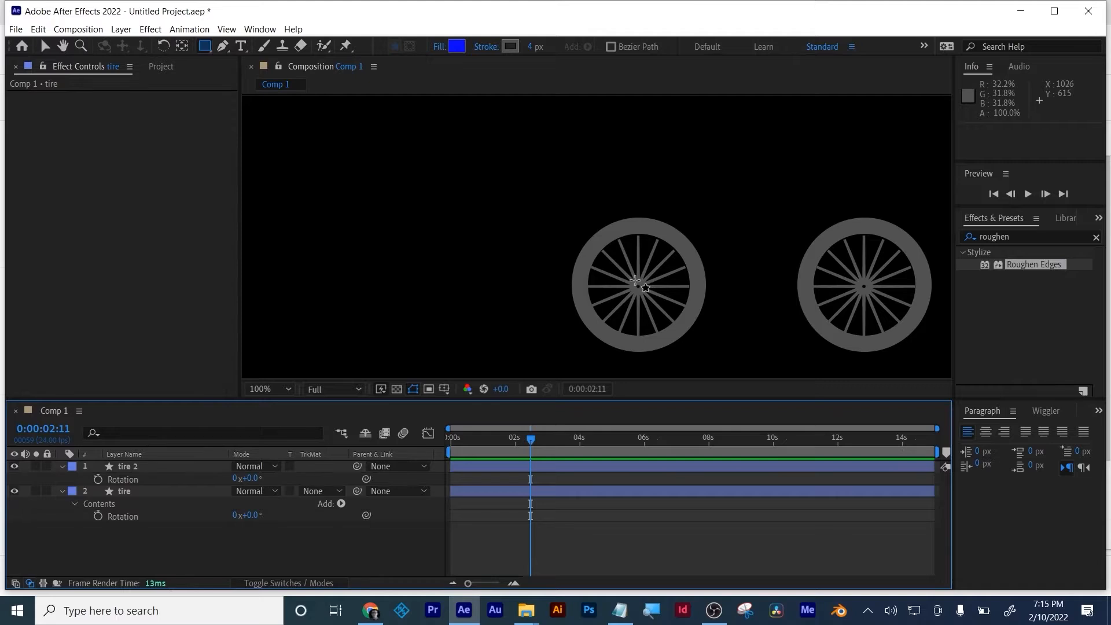
{"action": "left_click_drag", "start_coordinate": [634, 278], "coordinate": [866, 289]}
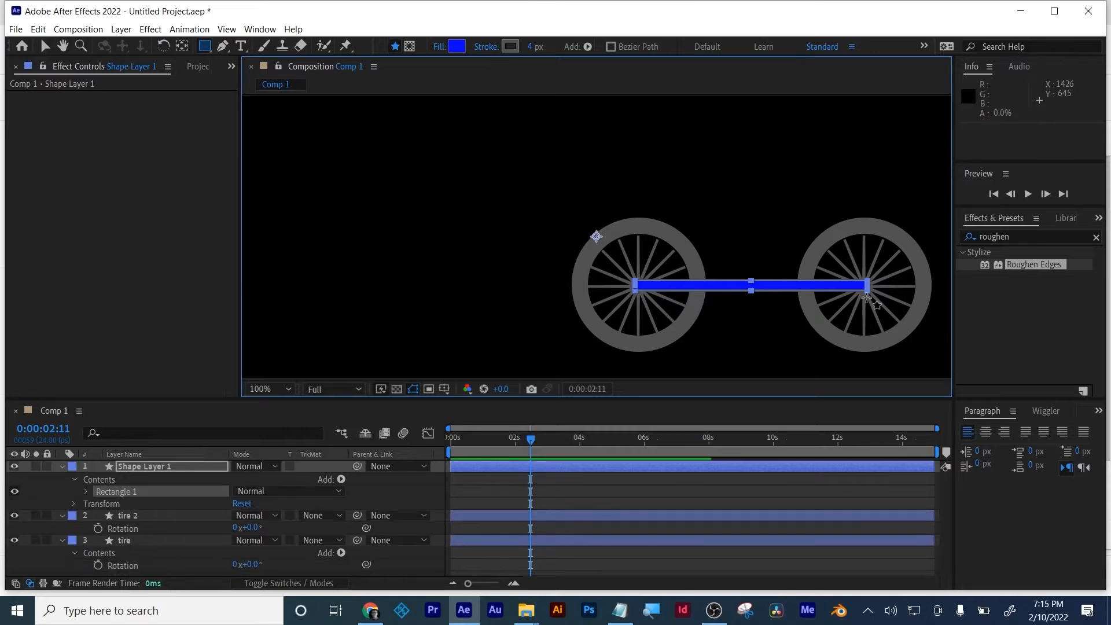
{"action": "key", "text": "ctrl+z"}
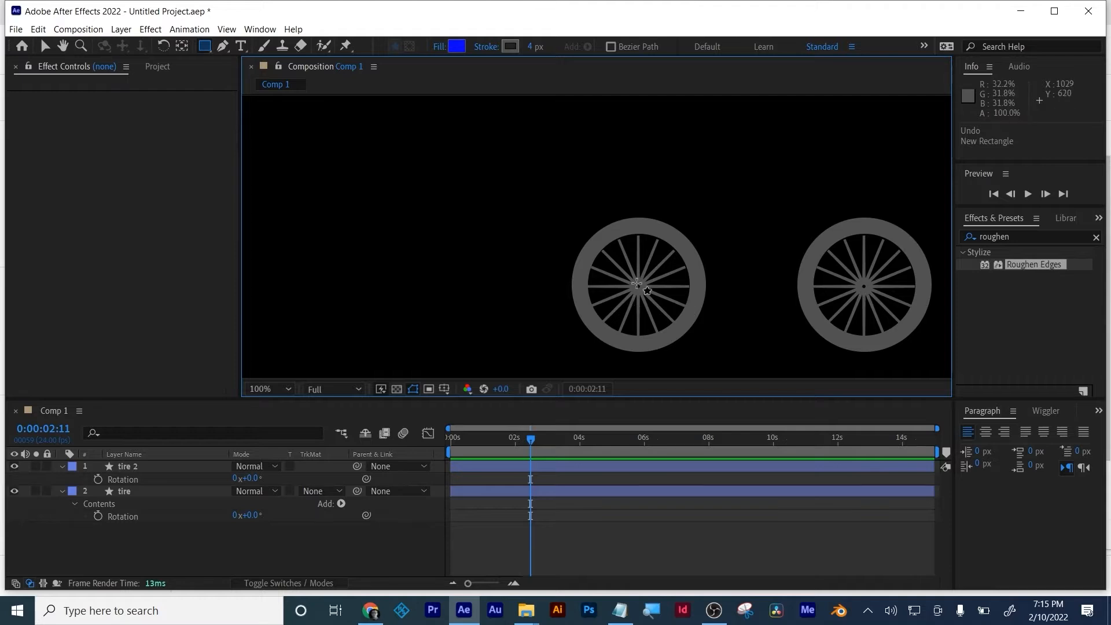
Draw a thin vertical blue rectangle about 9 by 66 px down from the tire's center and delete the tire 2 layer.
{"action": "left_click_drag", "start_coordinate": [637, 285], "coordinate": [641, 323]}
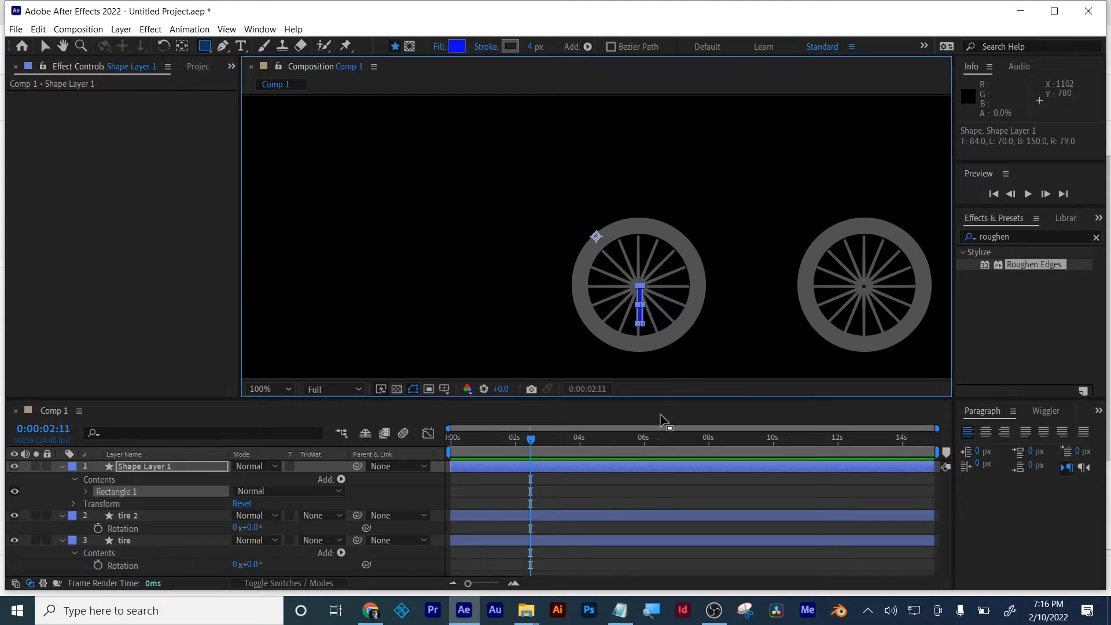
{"action": "left_click", "coordinate": [599, 515]}
{"action": "key", "text": "Delete"}
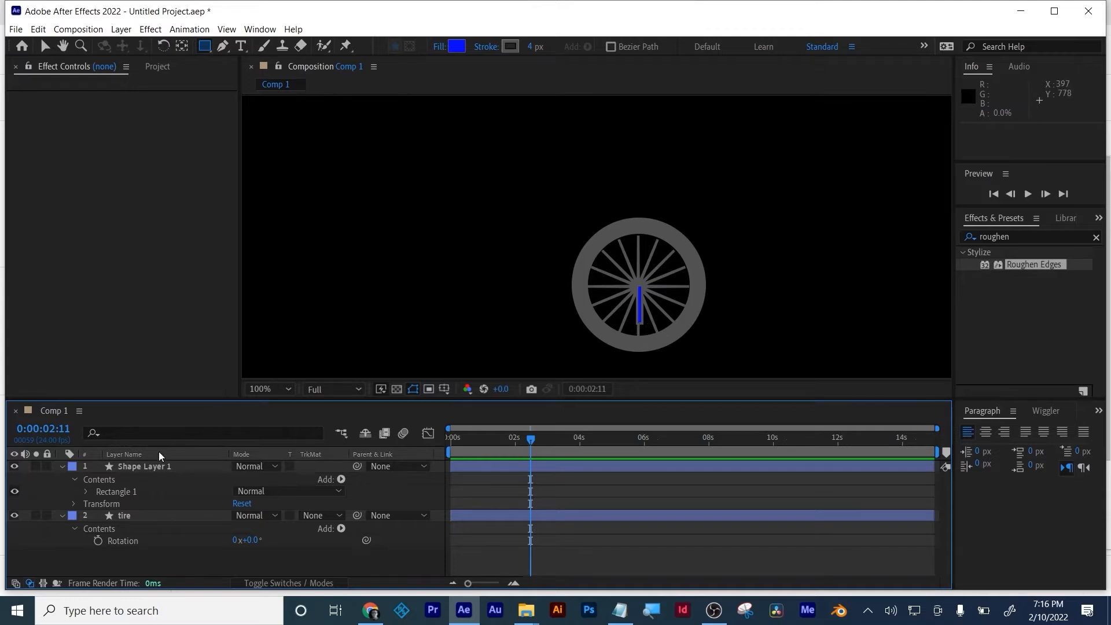
Rename the new shape layer as rod and center its anchor point on the rectangle with the Pan Behind tool.
{"action": "left_click", "coordinate": [145, 466]}
{"action": "key", "text": "Return"}
{"action": "type", "text": "rod"}
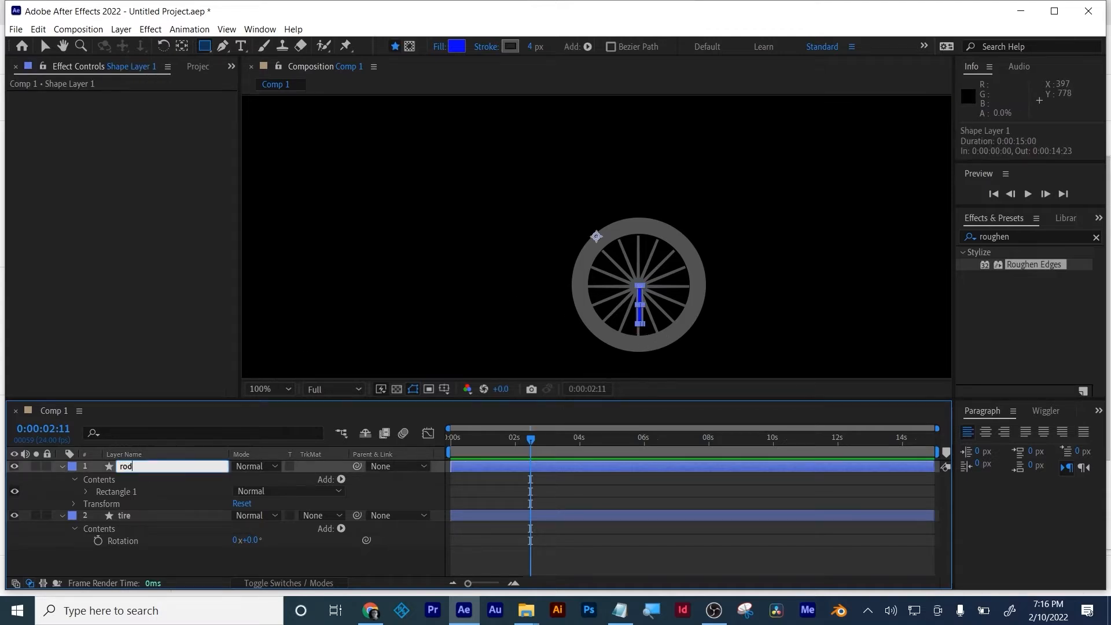
{"action": "key", "text": "Return"}
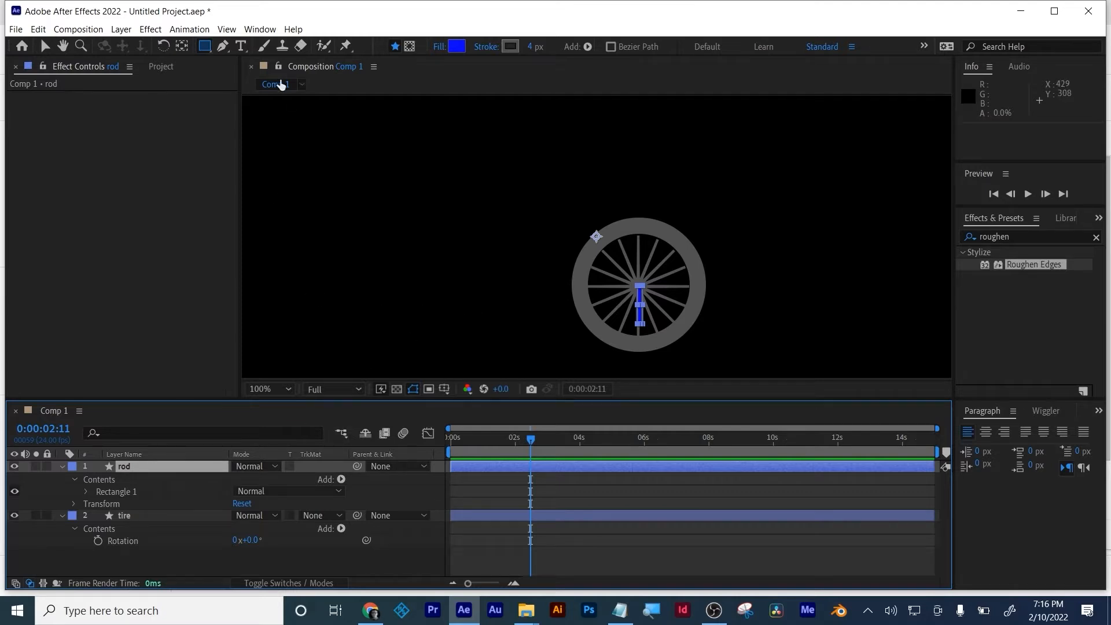
{"action": "left_click", "coordinate": [181, 50]}
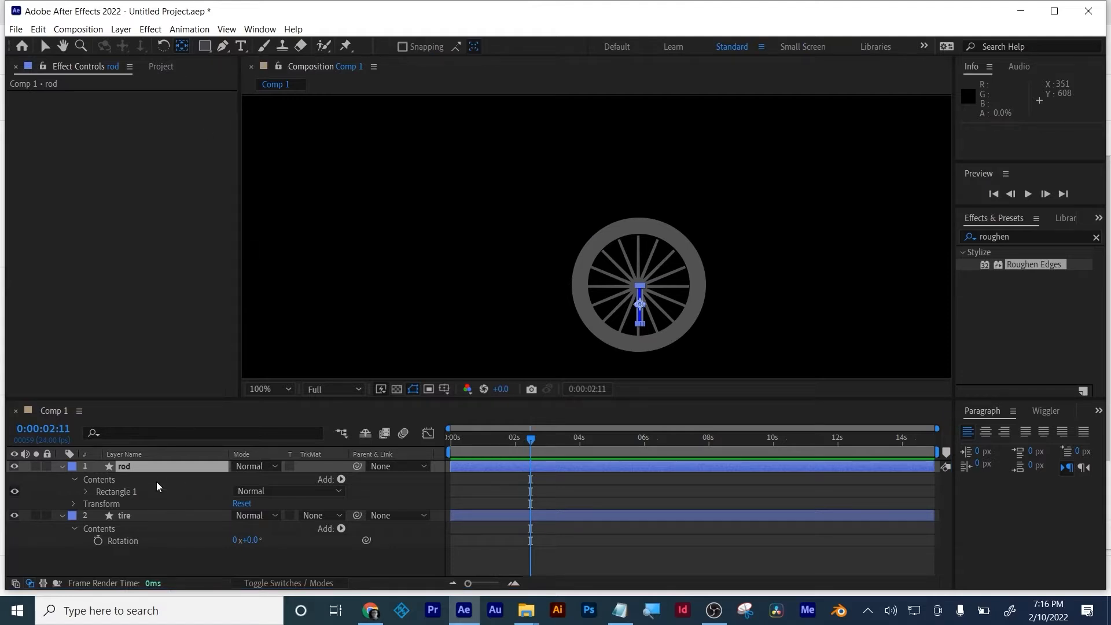
Center the rod and tire layers horizontally on each other with the Align options, relative to the selection.
{"action": "left_click", "coordinate": [123, 514], "text": "shift"}
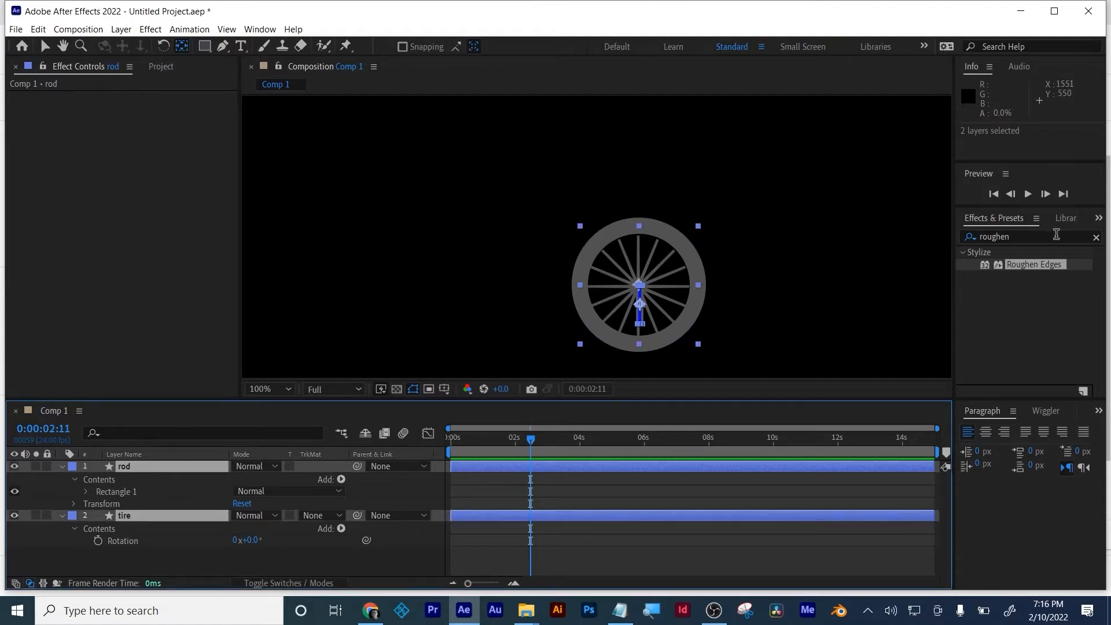
{"action": "left_click", "coordinate": [1098, 220]}
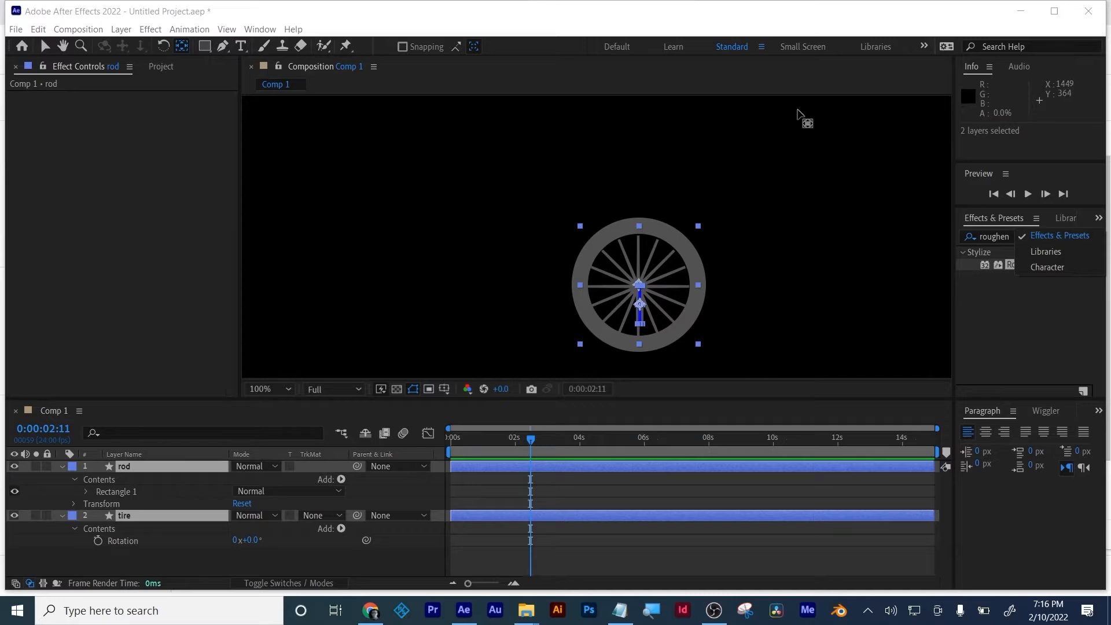
{"action": "left_click", "coordinate": [257, 31]}
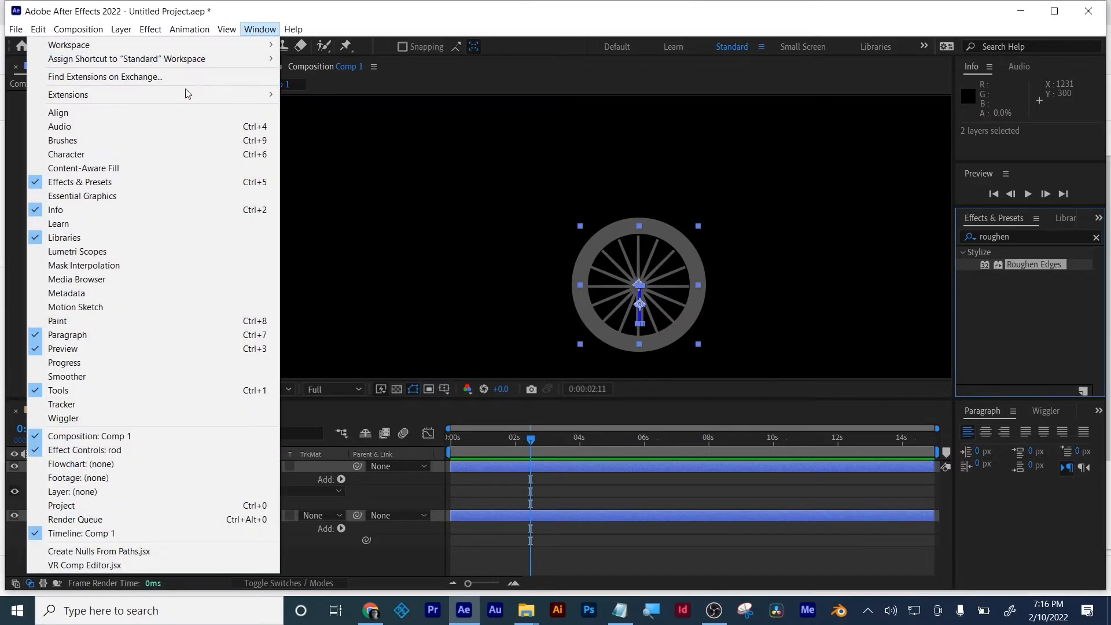
{"action": "left_click", "coordinate": [167, 114]}
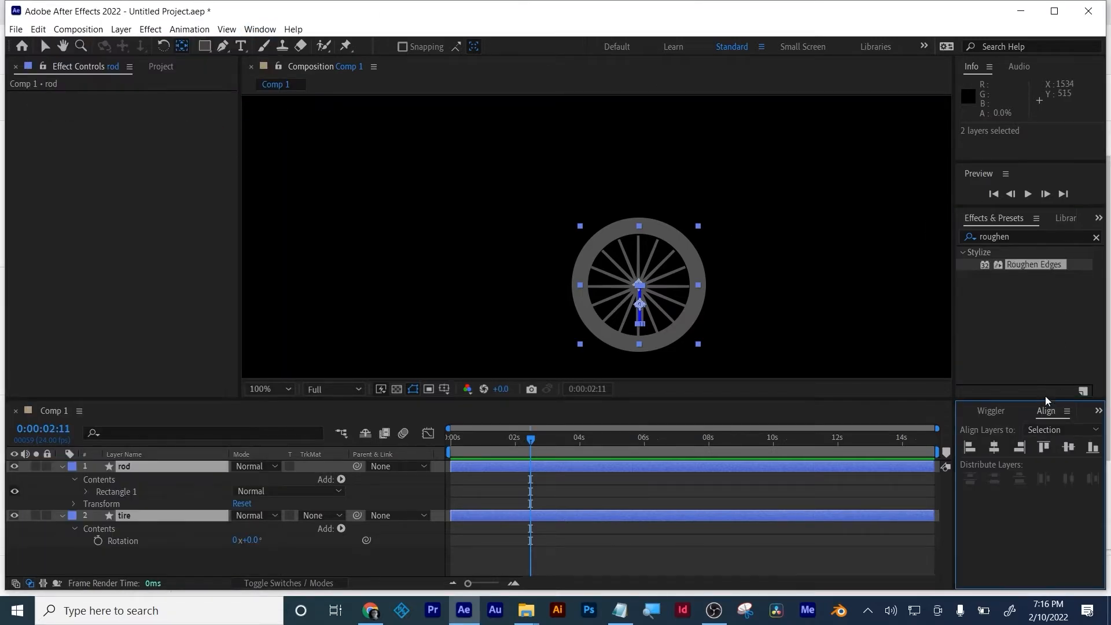
{"action": "left_click", "coordinate": [994, 447]}
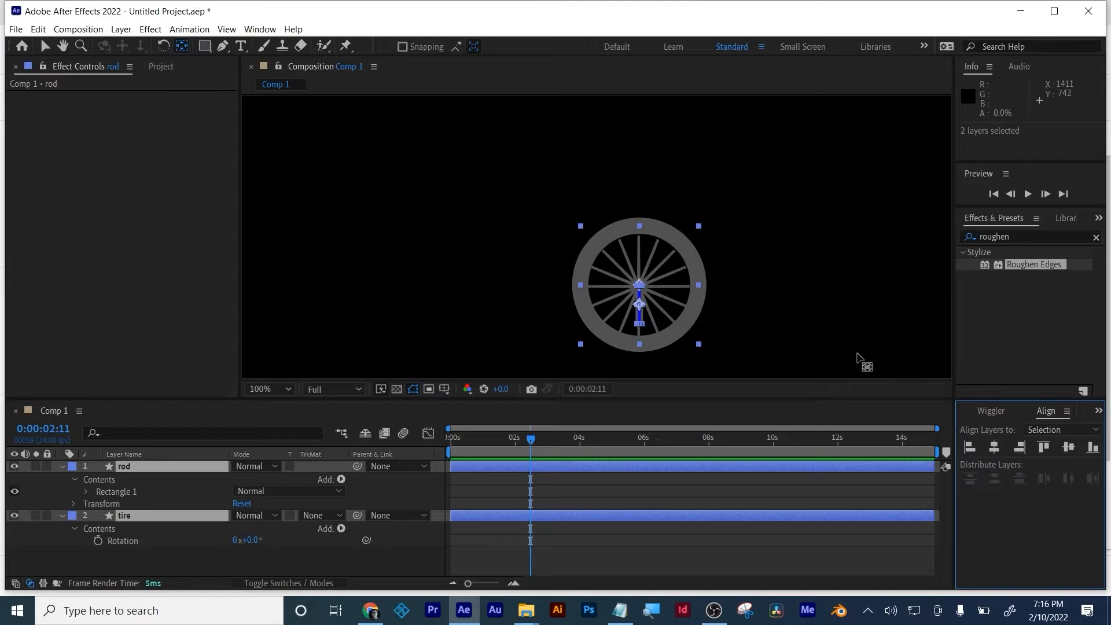
{"action": "left_click", "coordinate": [589, 549]}
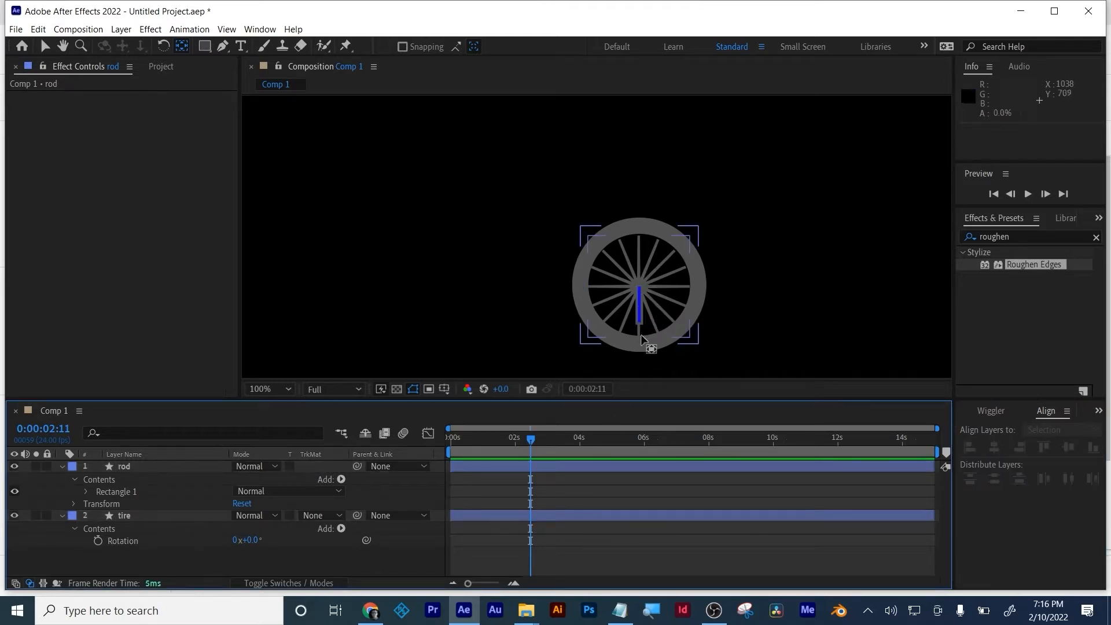
Collapse the tire and rod layers' properties and set tire as the parent of the rod layer.
{"action": "left_click", "coordinate": [82, 510]}
{"action": "left_click", "coordinate": [72, 515]}
{"action": "left_click", "coordinate": [49, 540]}
{"action": "left_click", "coordinate": [60, 515]}
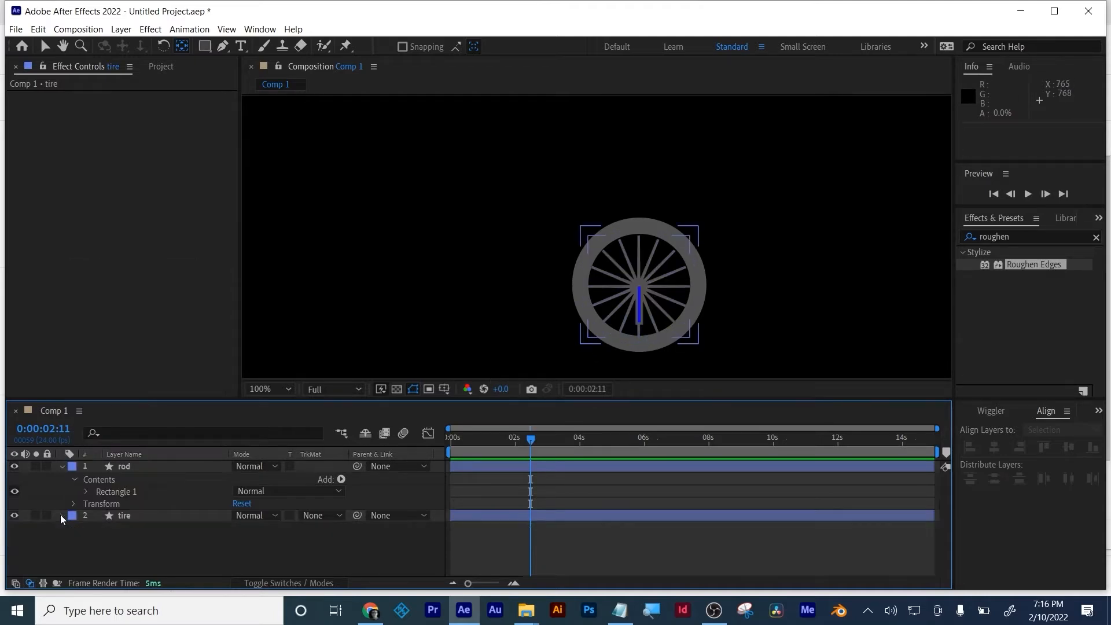
{"action": "left_click", "coordinate": [60, 467]}
{"action": "left_click", "coordinate": [381, 466]}
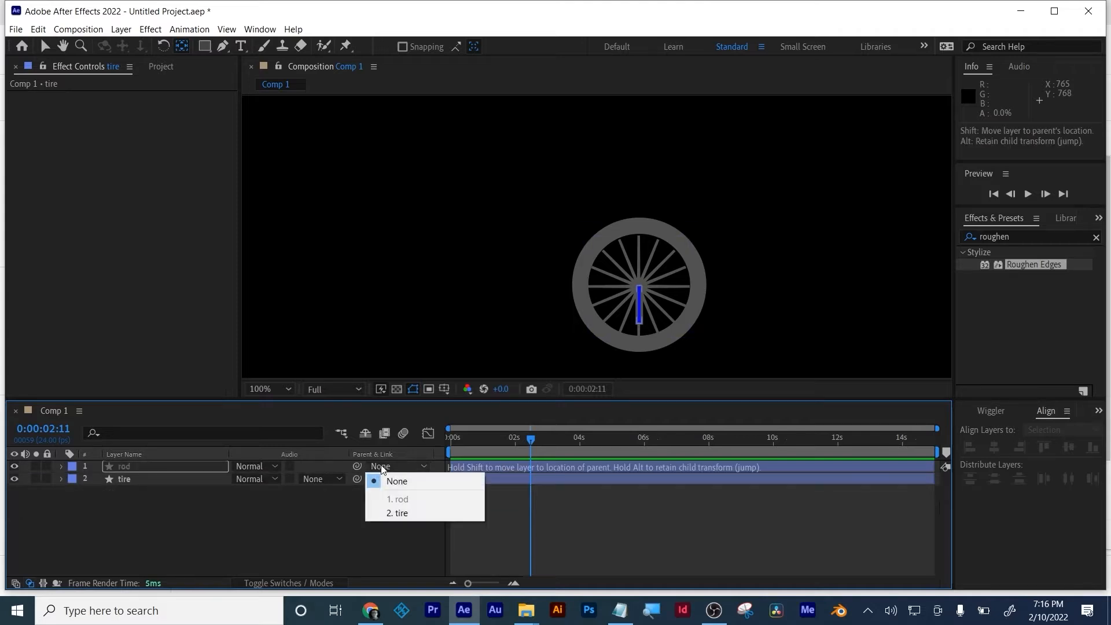
{"action": "left_click", "coordinate": [396, 515]}
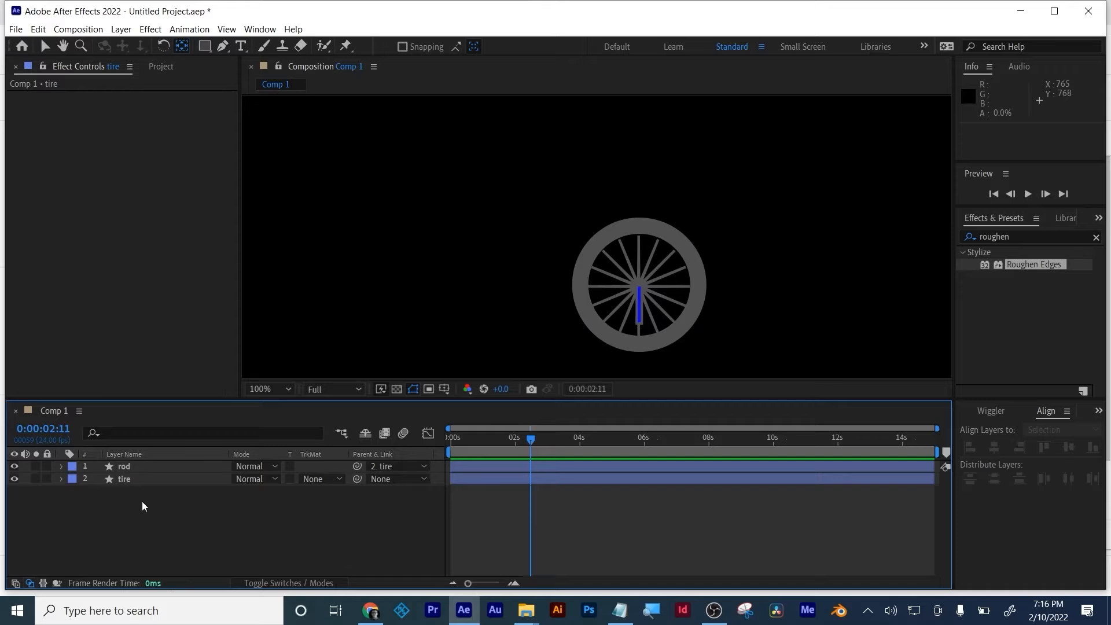
Duplicate the rod and tire layers together.
{"action": "left_click", "coordinate": [122, 480]}
{"action": "left_click", "coordinate": [119, 467], "text": "shift"}
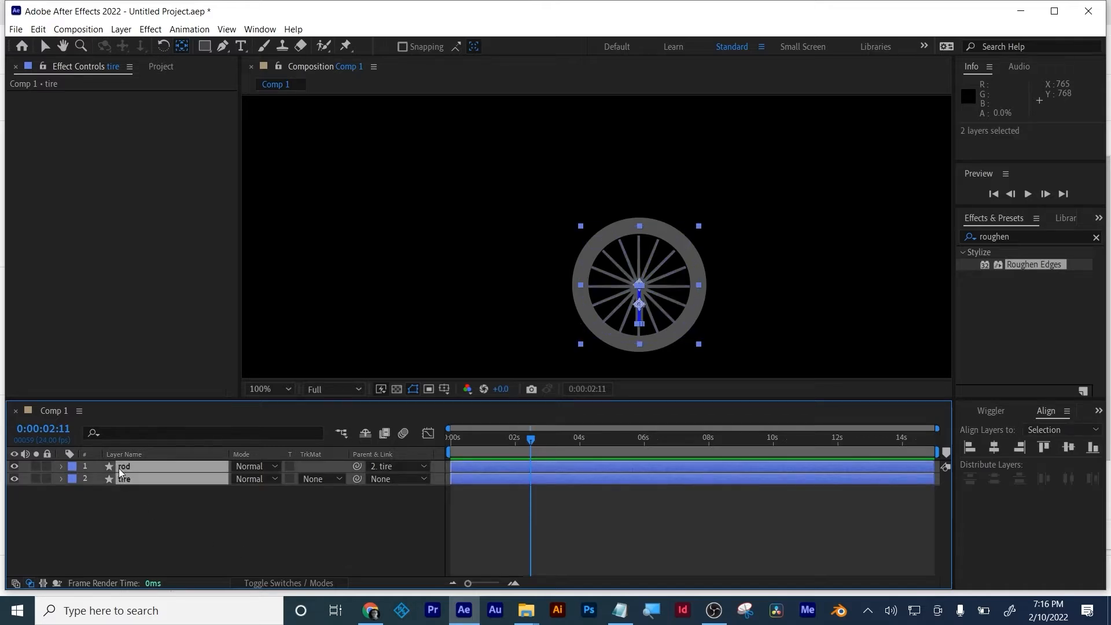
{"action": "key", "text": "ctrl+d"}
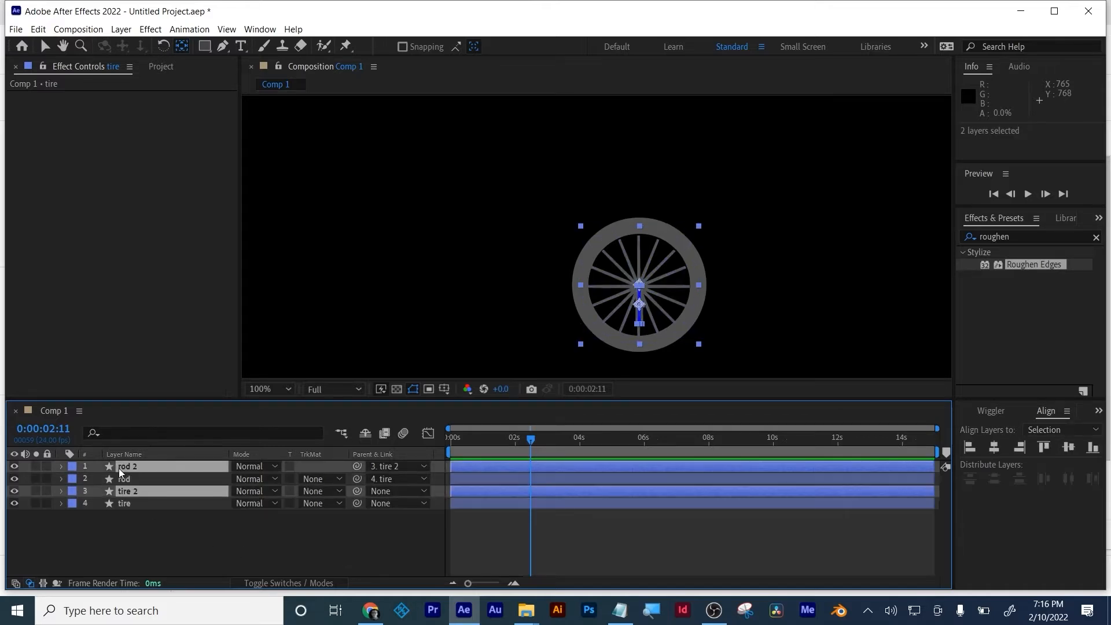
Place the tire 2 layer directly below rod 2 and shift both copies right, with tire 2 at X position 1292.8.
{"action": "key", "text": "p"}
{"action": "left_click_drag", "start_coordinate": [241, 478], "coordinate": [440, 490]}
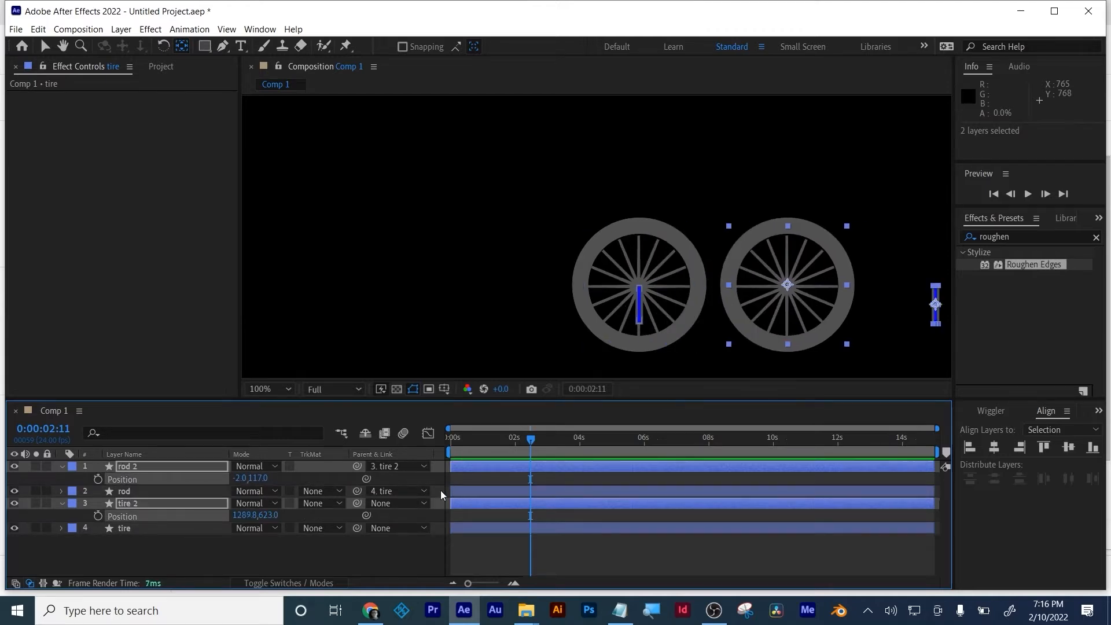
{"action": "key", "text": "ctrl+z"}
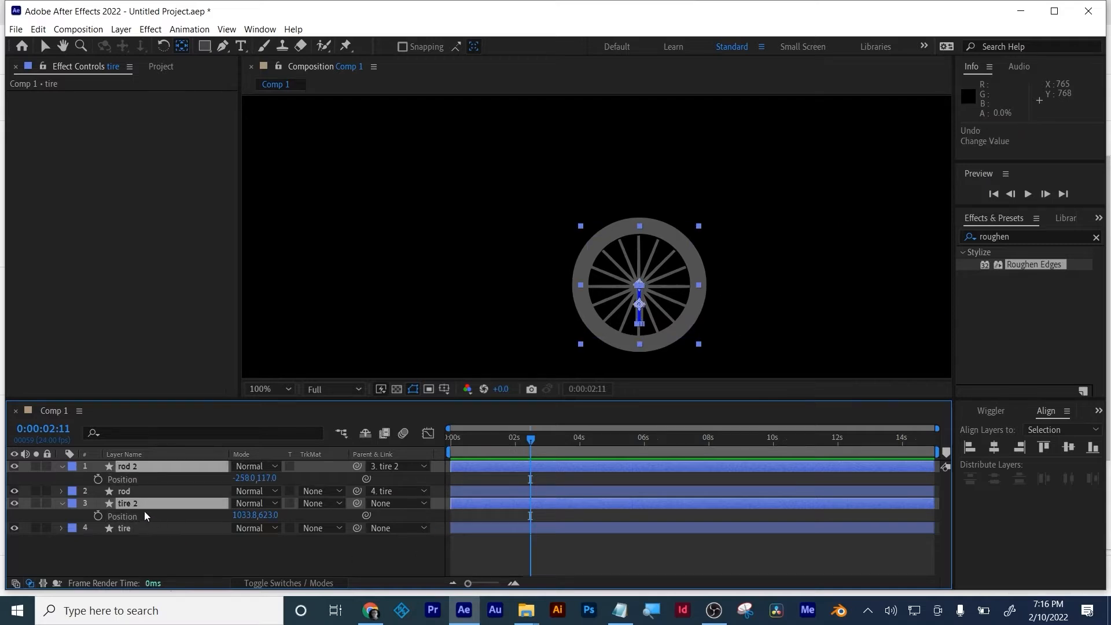
{"action": "left_click_drag", "start_coordinate": [130, 504], "coordinate": [130, 493]}
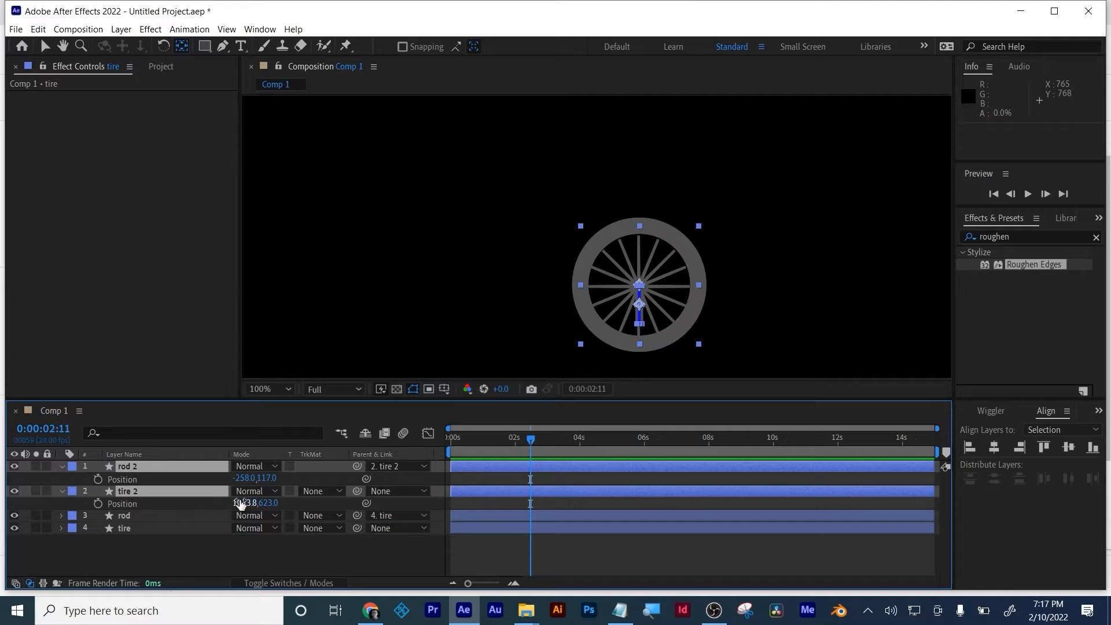
{"action": "left_click_drag", "start_coordinate": [240, 503], "coordinate": [415, 487]}
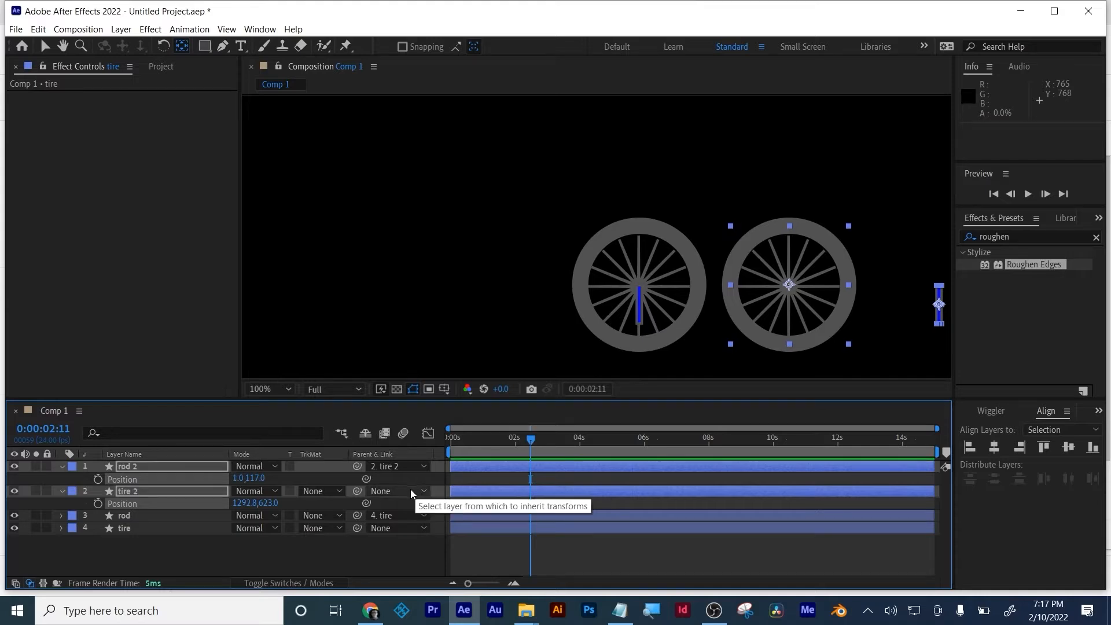
{"action": "left_click", "coordinate": [339, 560]}
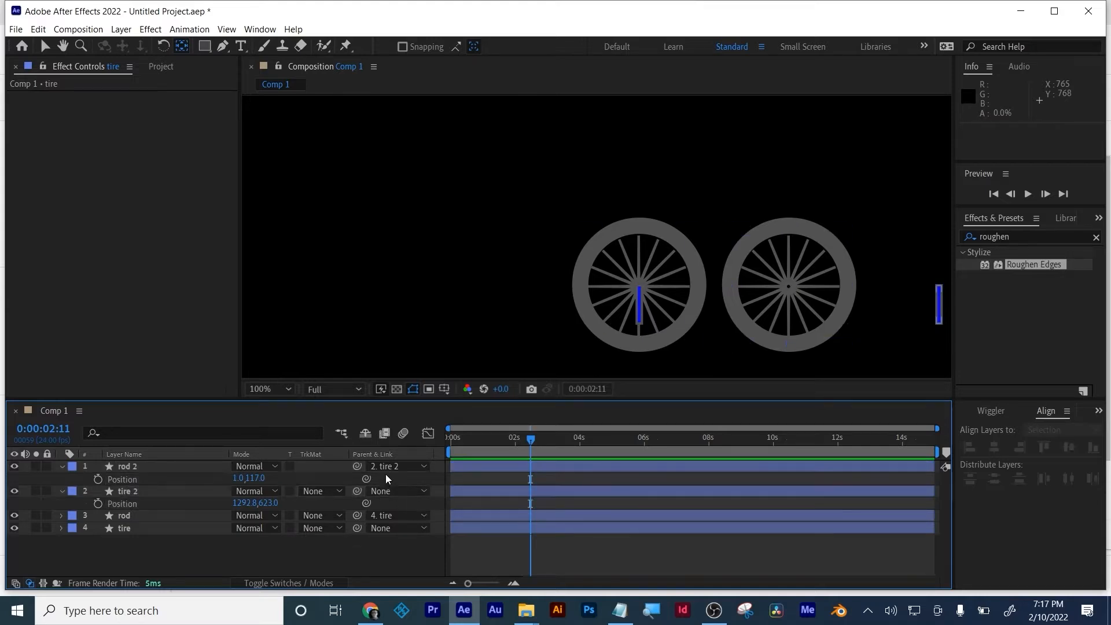
Try to center rod 2 and tire 2 horizontally on each other, aligning to the selection.
{"action": "left_click", "coordinate": [144, 470]}
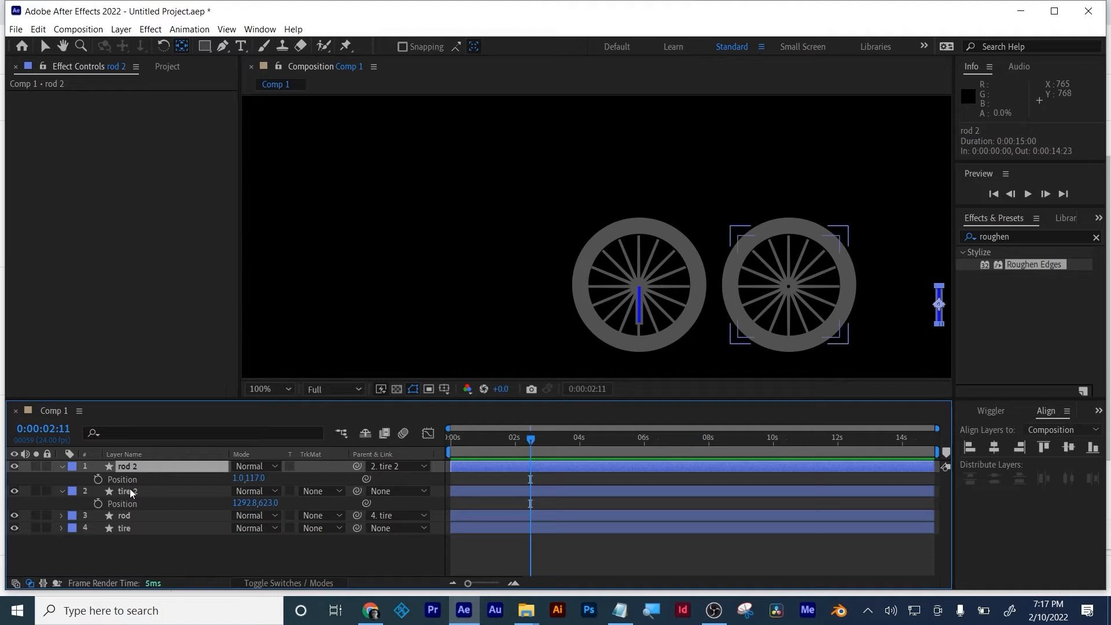
{"action": "left_click", "coordinate": [129, 491], "text": "ctrl"}
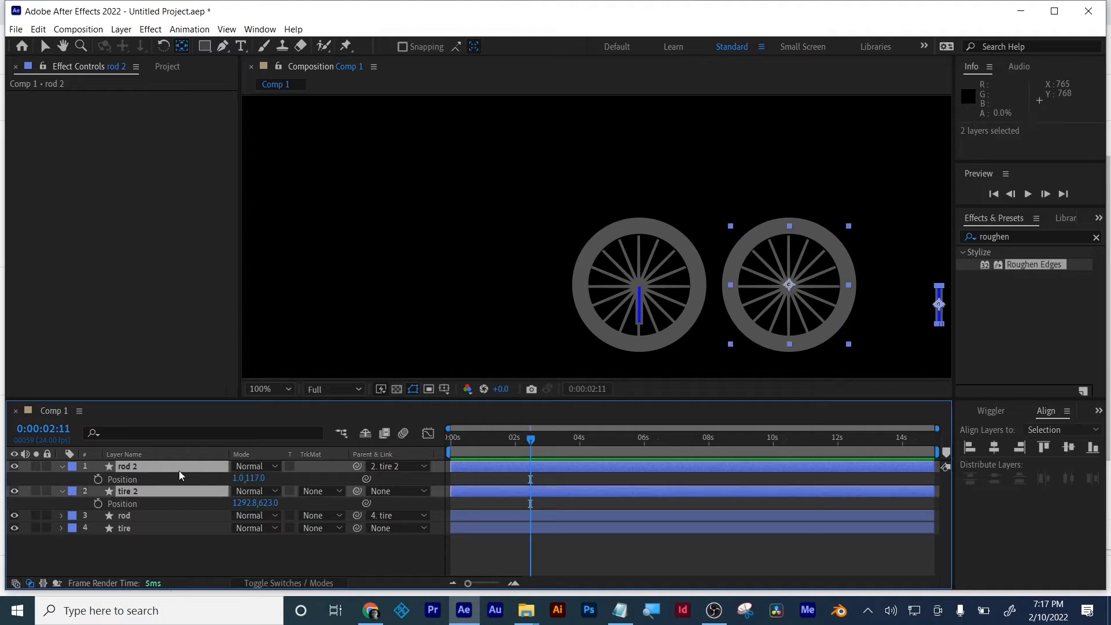
{"action": "left_click", "coordinate": [994, 447]}
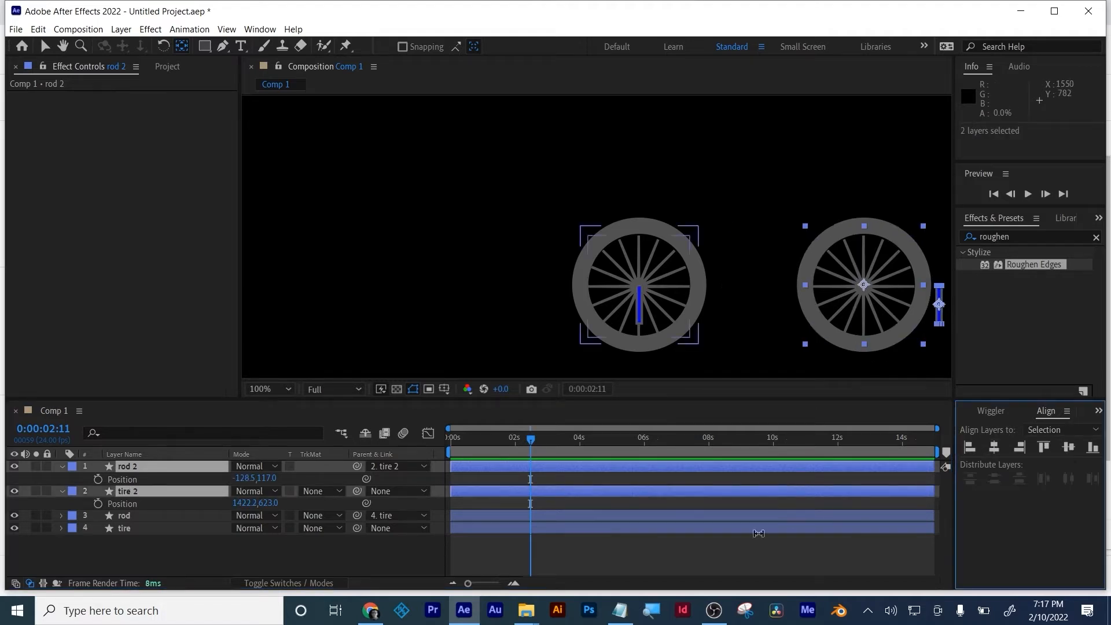
{"action": "left_click", "coordinate": [736, 566]}
{"action": "double_click", "coordinate": [766, 486]}
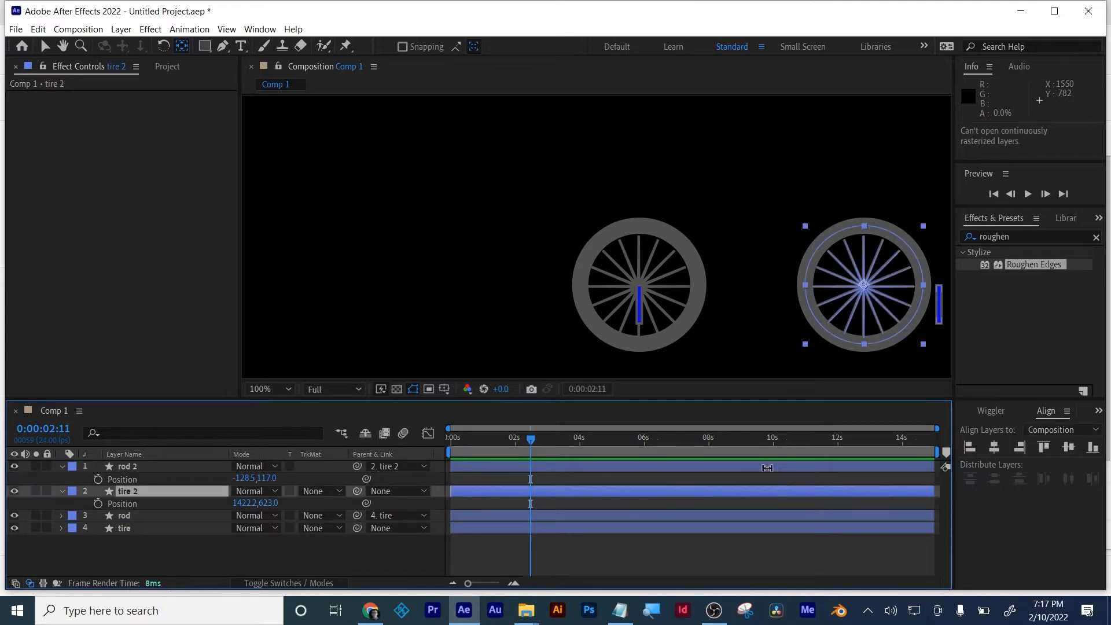
Nudge rod 2 left in 10 px increments to X position -258.5, onto the center of the second wheel.
{"action": "left_click", "coordinate": [767, 465]}
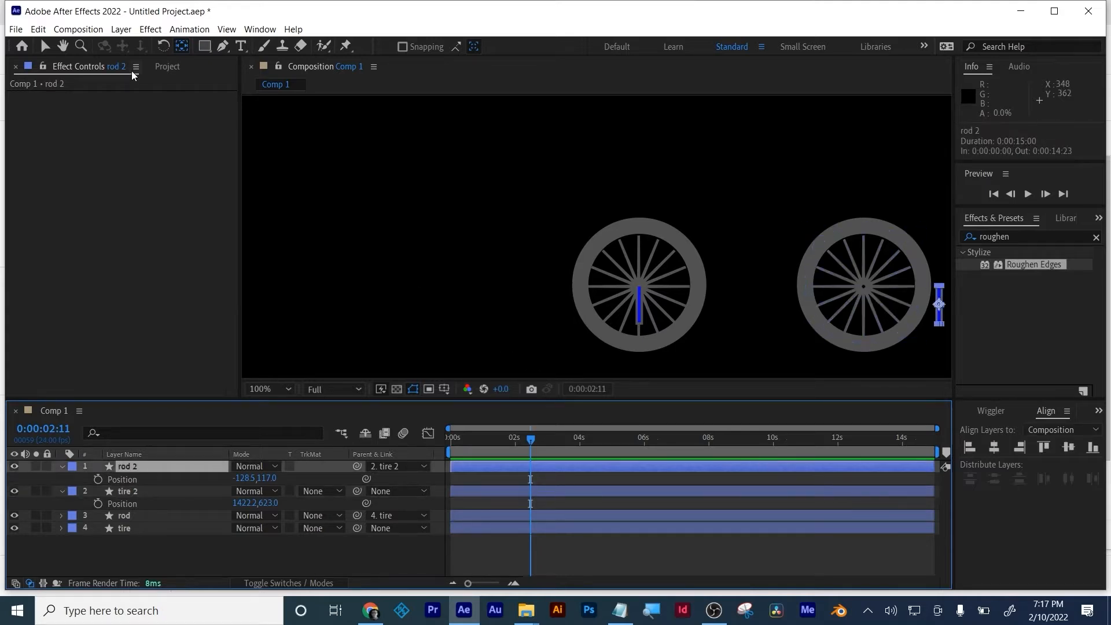
{"action": "left_click", "coordinate": [44, 47]}
{"action": "key", "text": "shift+Left"}
{"action": "key", "text": "shift+Left"}
{"action": "key", "text": "shift+Left"}
{"action": "key", "text": "shift+Left"}
{"action": "key", "text": "shift+Left"}
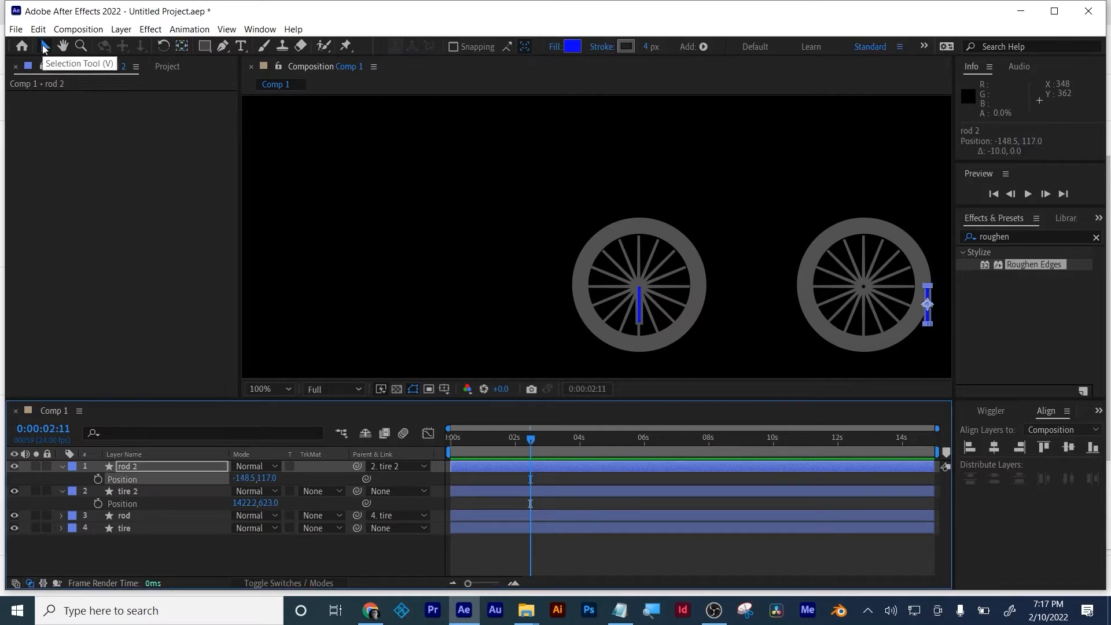
{"action": "key", "text": "shift+Left"}
{"action": "key", "text": "shift+Left"}
{"action": "key", "text": "shift+Left"}
{"action": "key", "text": "shift+Left"}
{"action": "key", "text": "shift+Left"}
{"action": "key", "text": "shift+Left"}
{"action": "key", "text": "shift+Left"}
{"action": "key", "text": "shift+Left"}
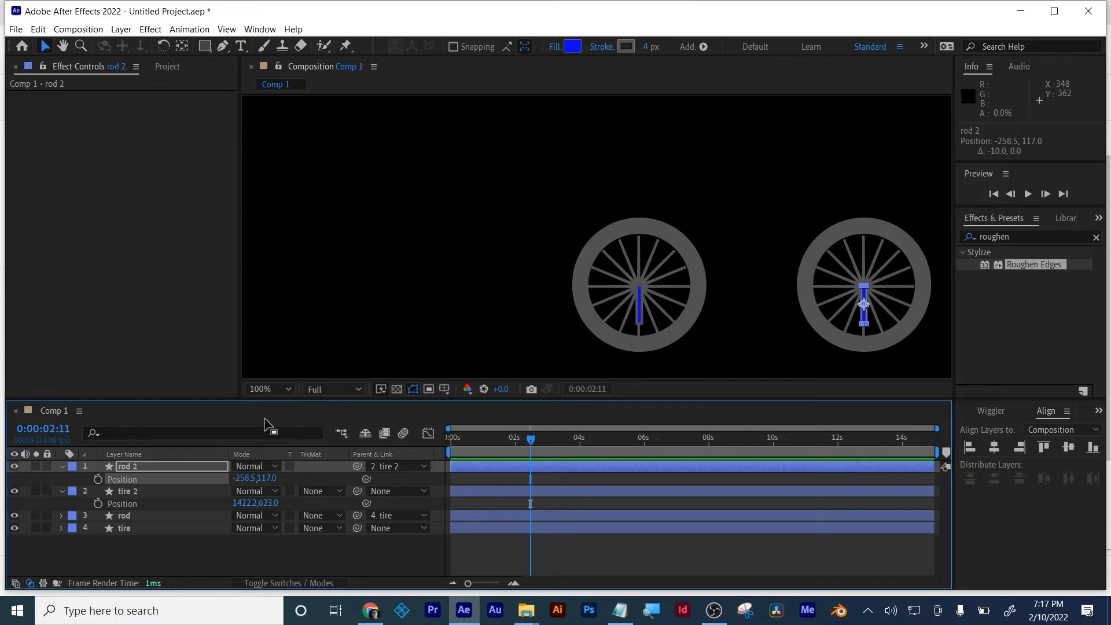
Move tire 2 closer to the first wheel at X position 1358.2 and collapse the properties of both copied layers.
{"action": "left_click_drag", "start_coordinate": [239, 503], "coordinate": [200, 504]}
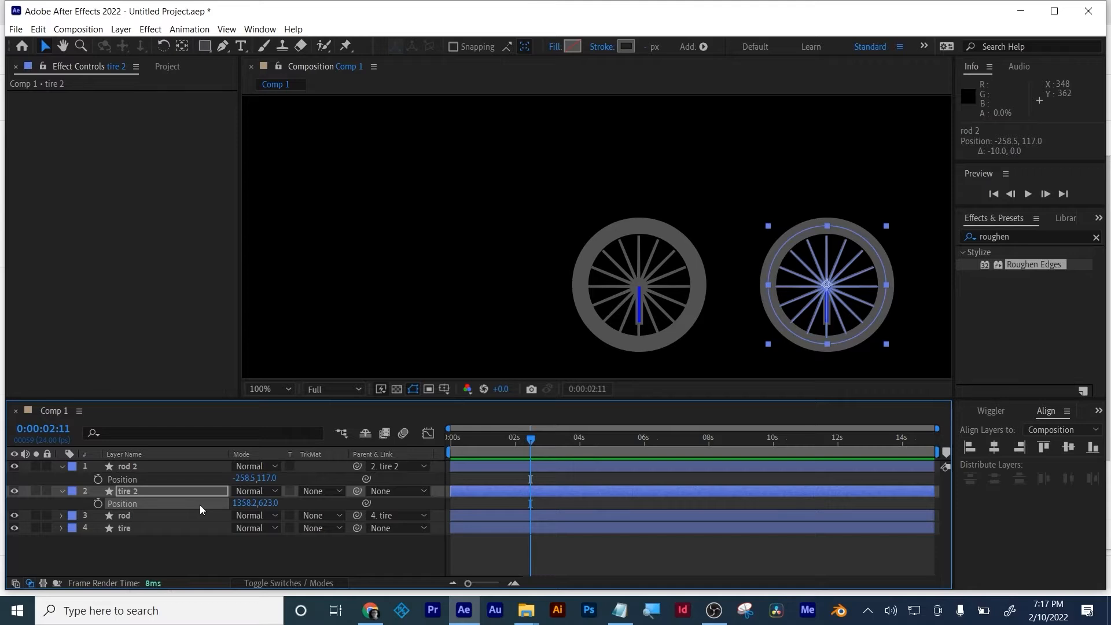
{"action": "left_click", "coordinate": [160, 538]}
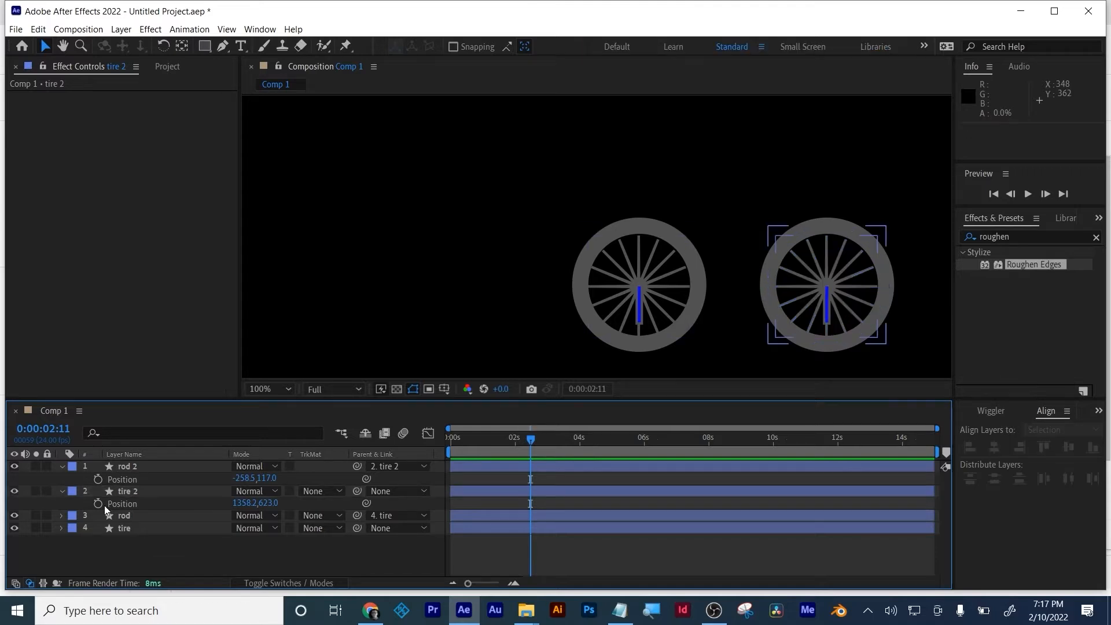
{"action": "left_click", "coordinate": [63, 492]}
{"action": "left_click", "coordinate": [62, 467]}
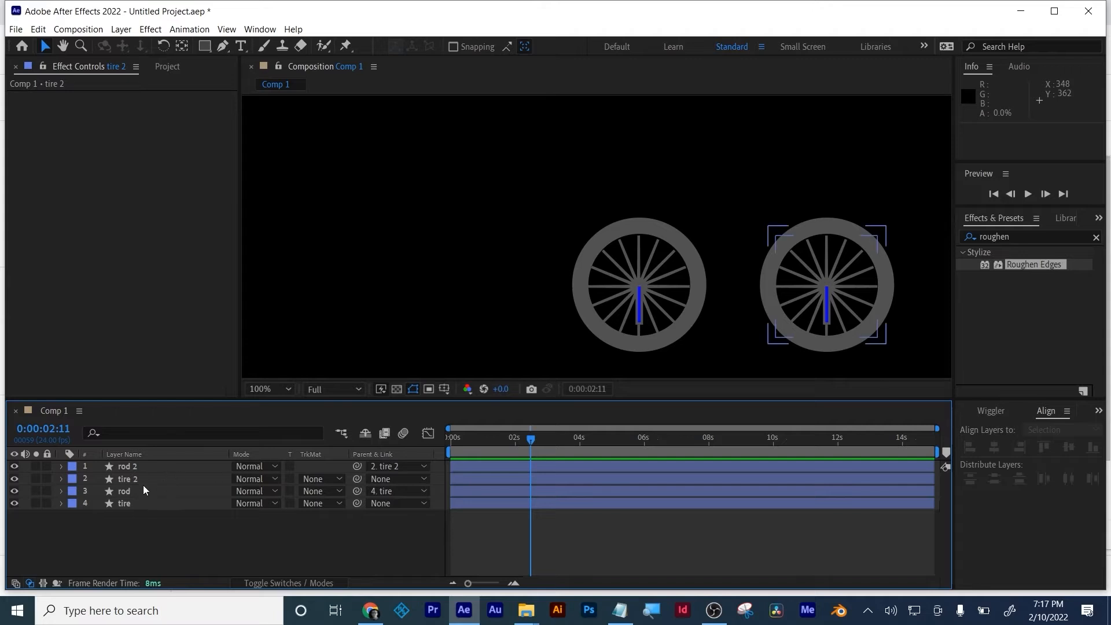
Reveal the tire layer's Rotation, test rotating the wheel with its rod, and undo the rotation.
{"action": "left_click", "coordinate": [127, 505]}
{"action": "key", "text": "r"}
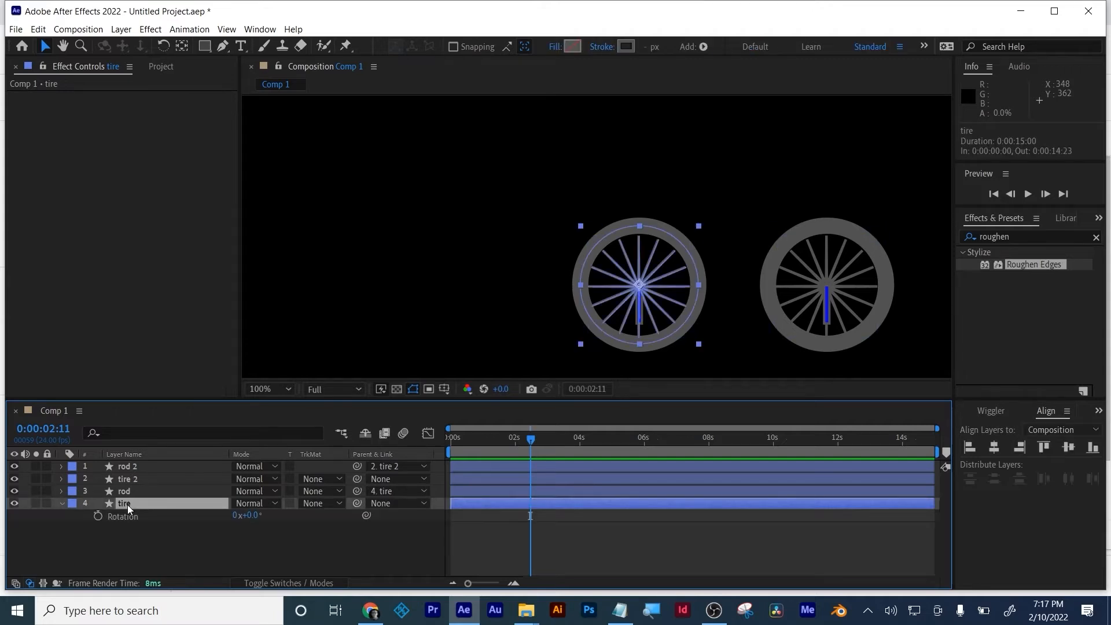
{"action": "left_click_drag", "start_coordinate": [255, 517], "coordinate": [294, 505]}
{"action": "key", "text": "ctrl+z"}
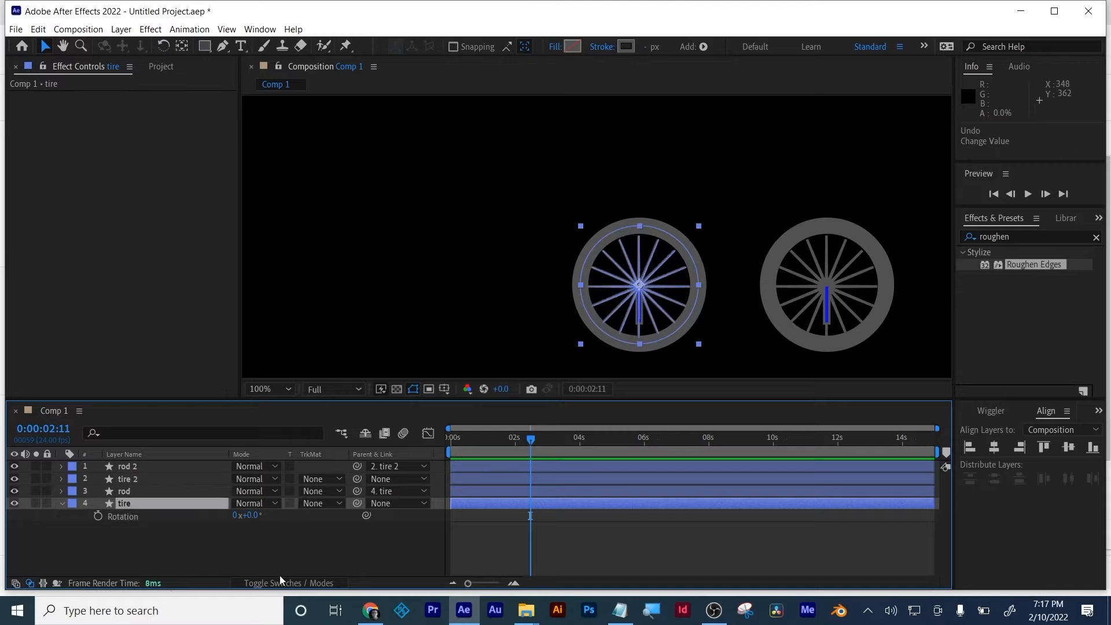
{"action": "left_click", "coordinate": [464, 544]}
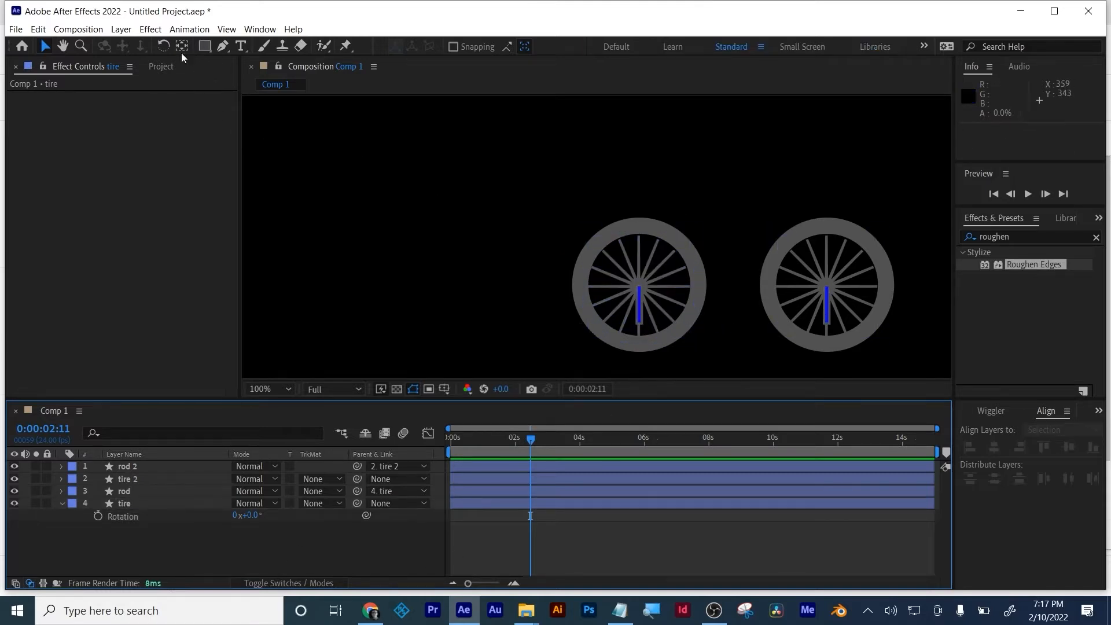
Draw a straight horizontal line with the Pen tool between the lower ends of the two rods.
{"action": "left_click", "coordinate": [224, 48]}
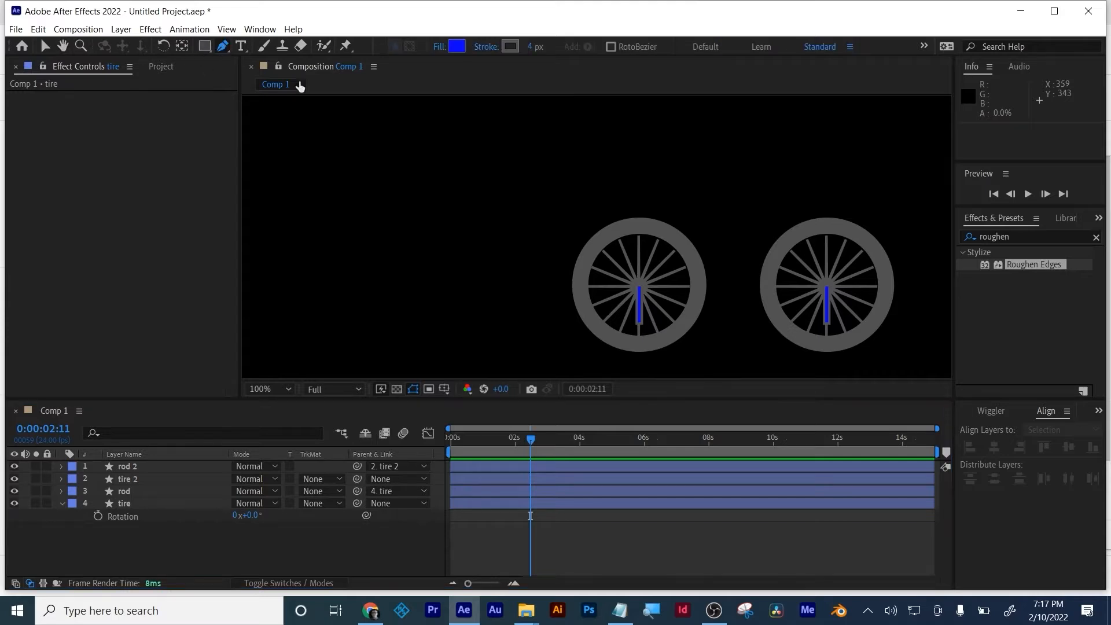
{"action": "left_click", "coordinate": [638, 320]}
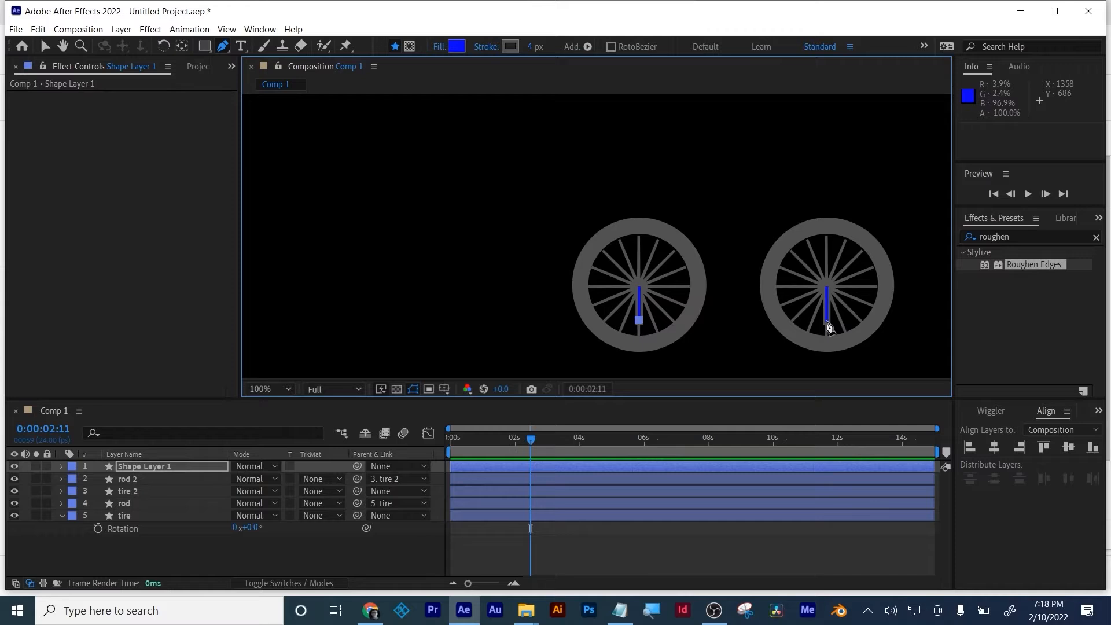
{"action": "left_click", "coordinate": [826, 320]}
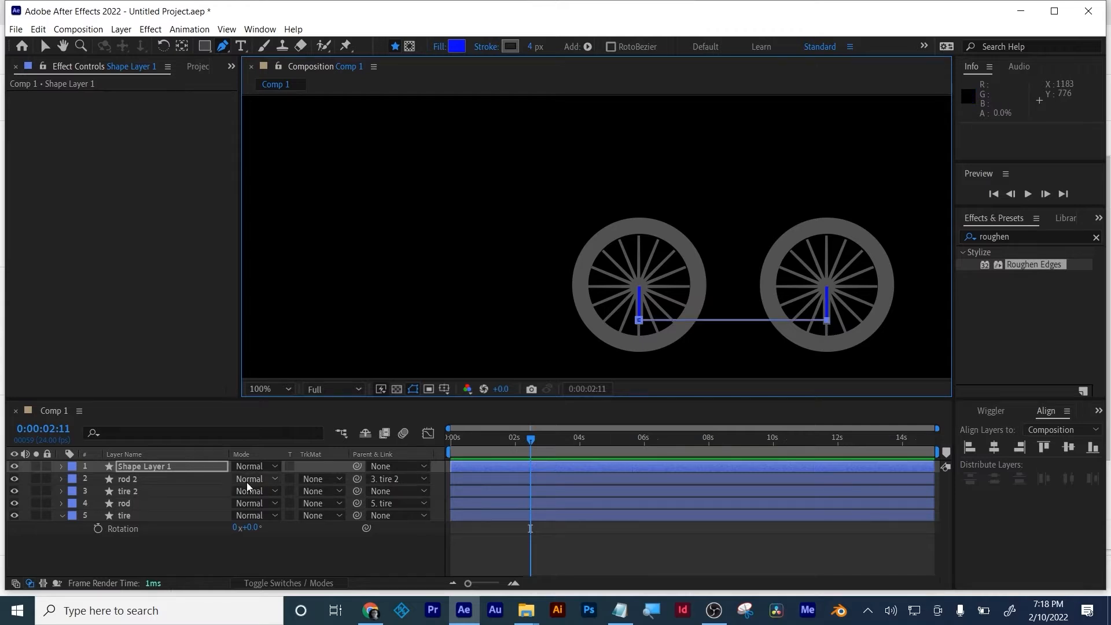
Rename the new shape layer as cross bar.
{"action": "left_click", "coordinate": [159, 466]}
{"action": "key", "text": "Return"}
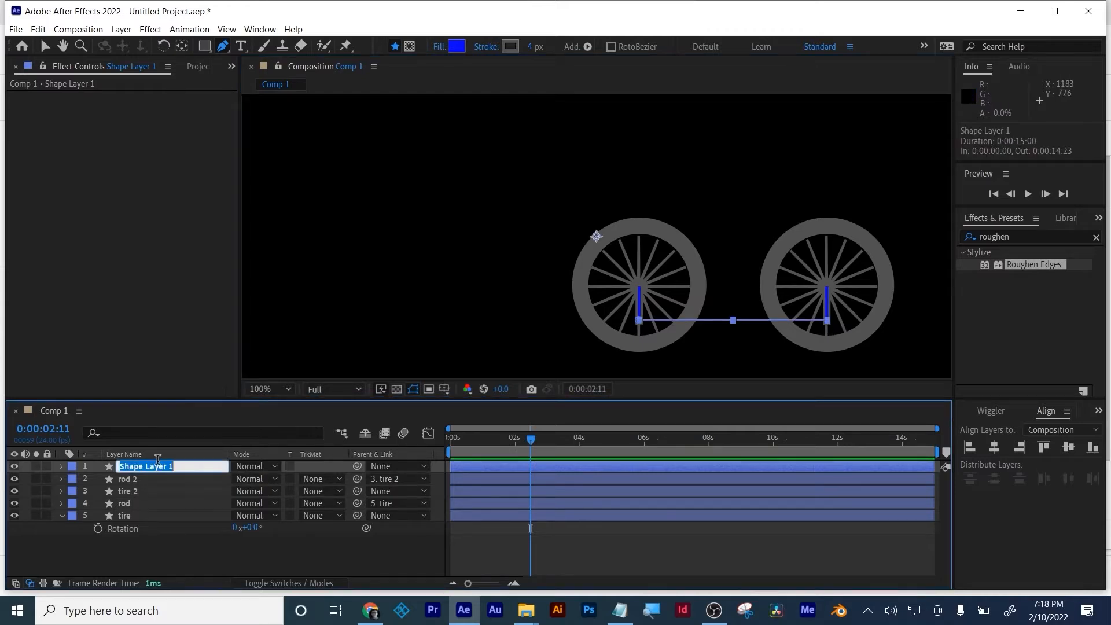
{"action": "type", "text": "cross bar"}
{"action": "key", "text": "Return"}
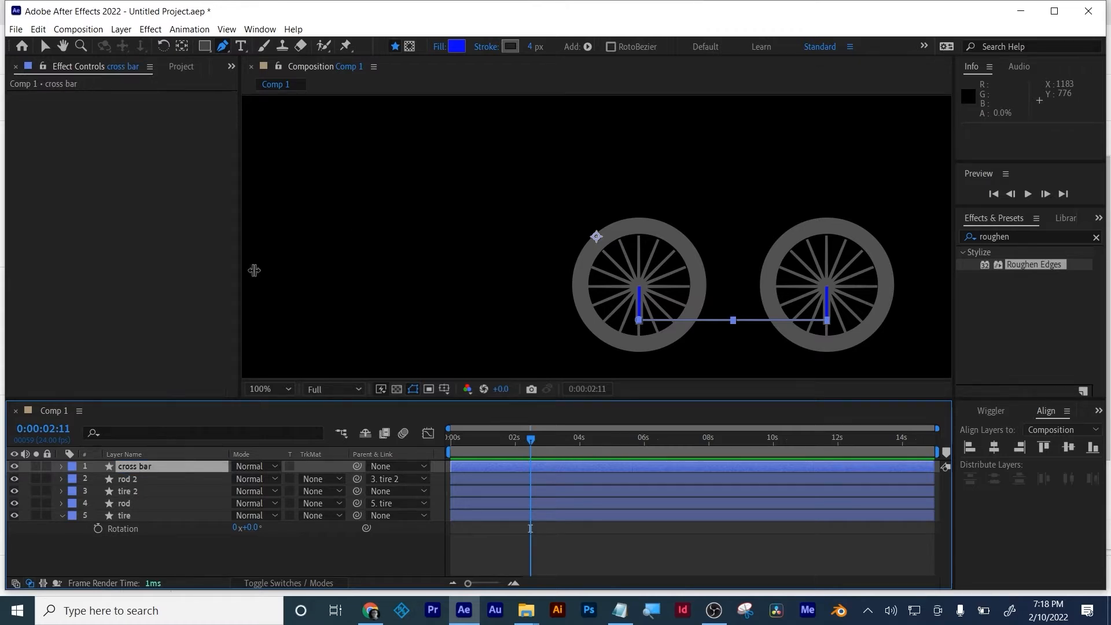
Remove the cross bar's fill and set its stroke width to 17 px.
{"action": "left_click", "coordinate": [443, 50]}
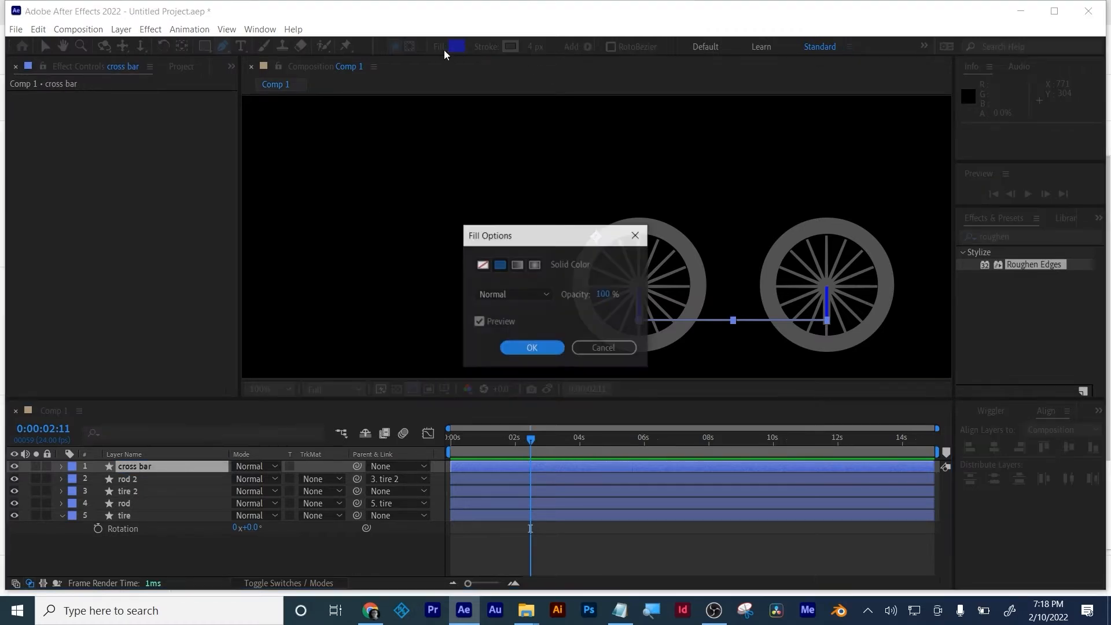
{"action": "left_click", "coordinate": [482, 265]}
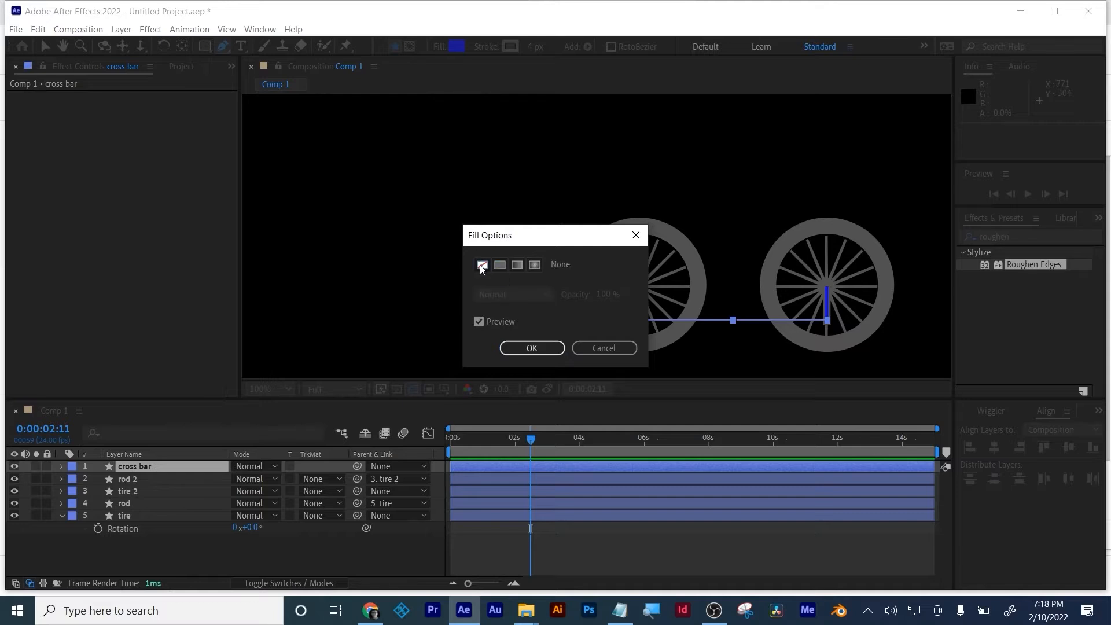
{"action": "left_click", "coordinate": [531, 347]}
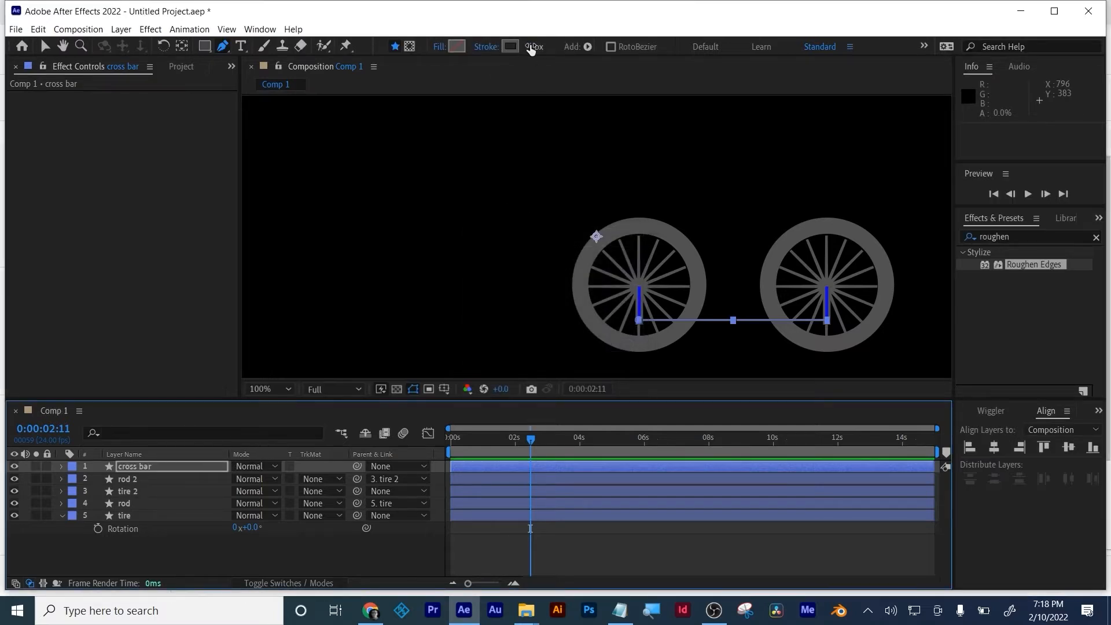
{"action": "left_click_drag", "start_coordinate": [530, 46], "coordinate": [542, 46]}
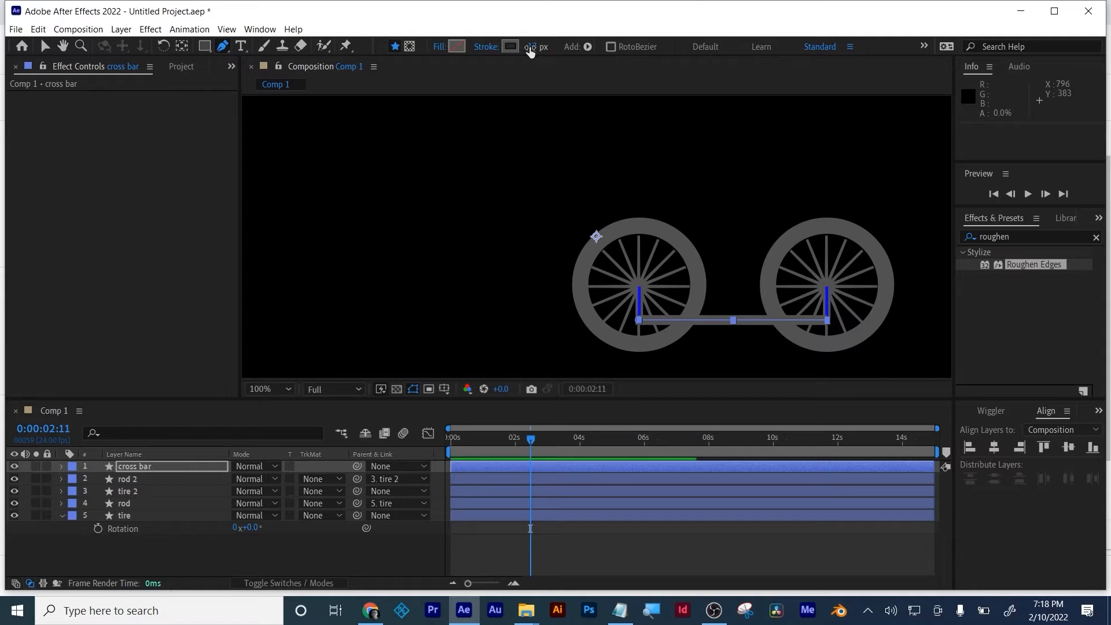
Change the cross bar's stroke color to bright red.
{"action": "left_click", "coordinate": [513, 47]}
{"action": "left_click", "coordinate": [686, 343]}
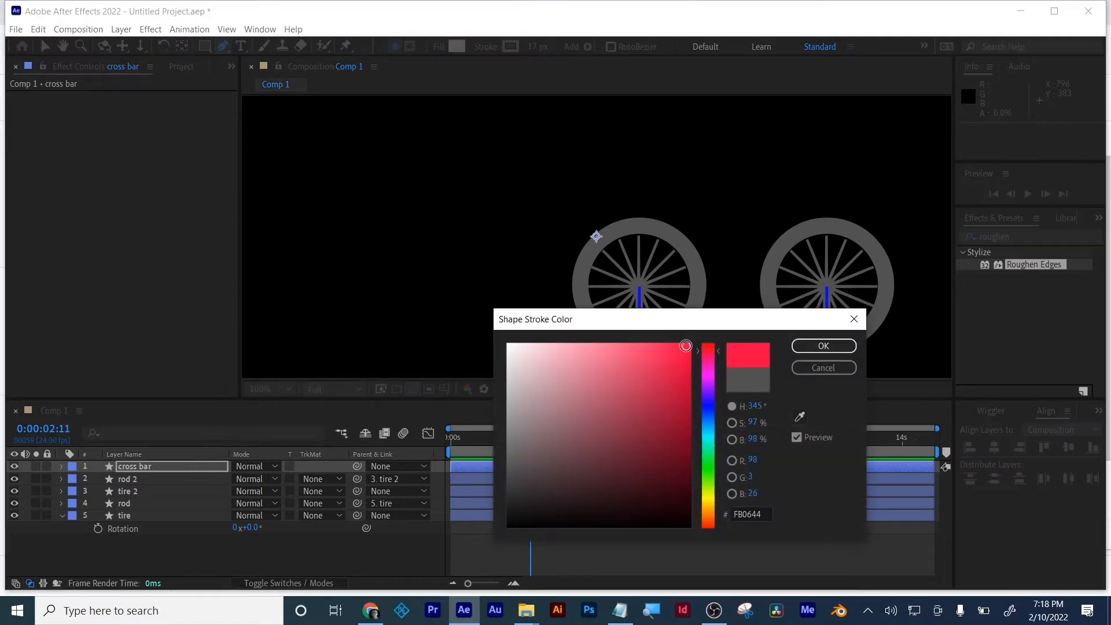
{"action": "left_click", "coordinate": [823, 345]}
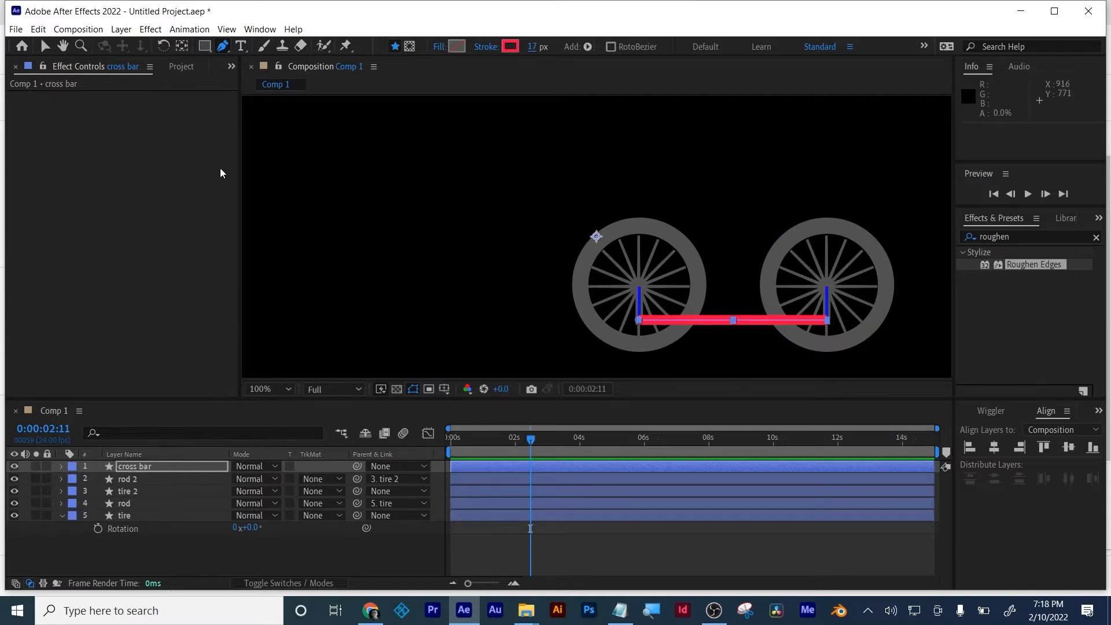
Move the cross bar layer's anchor point to the middle of the bar.
{"action": "left_click", "coordinate": [178, 49]}
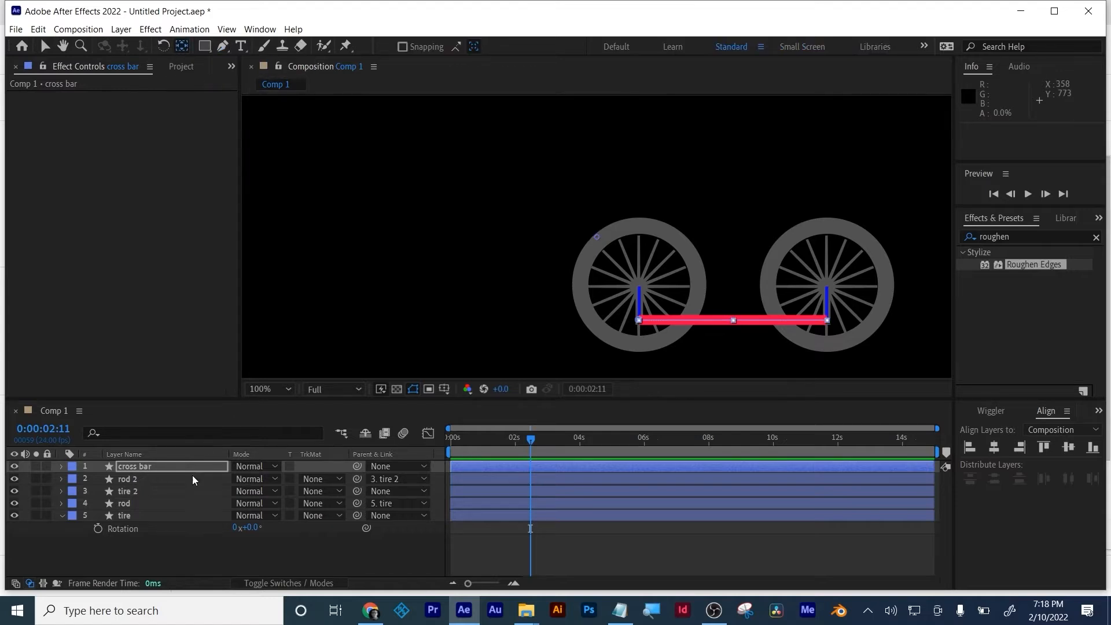
{"action": "left_click", "coordinate": [155, 550]}
{"action": "left_click", "coordinate": [144, 467]}
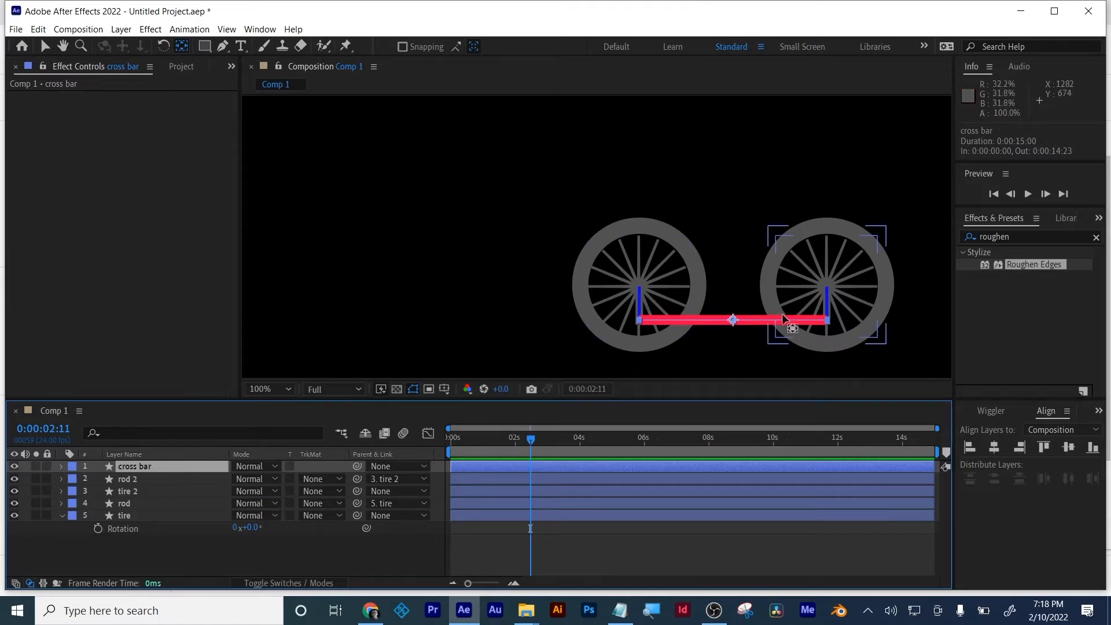
Open the Create Nulls From Paths script and try Points Follow Nulls with only the cross bar layer selected.
{"action": "left_click", "coordinate": [265, 32]}
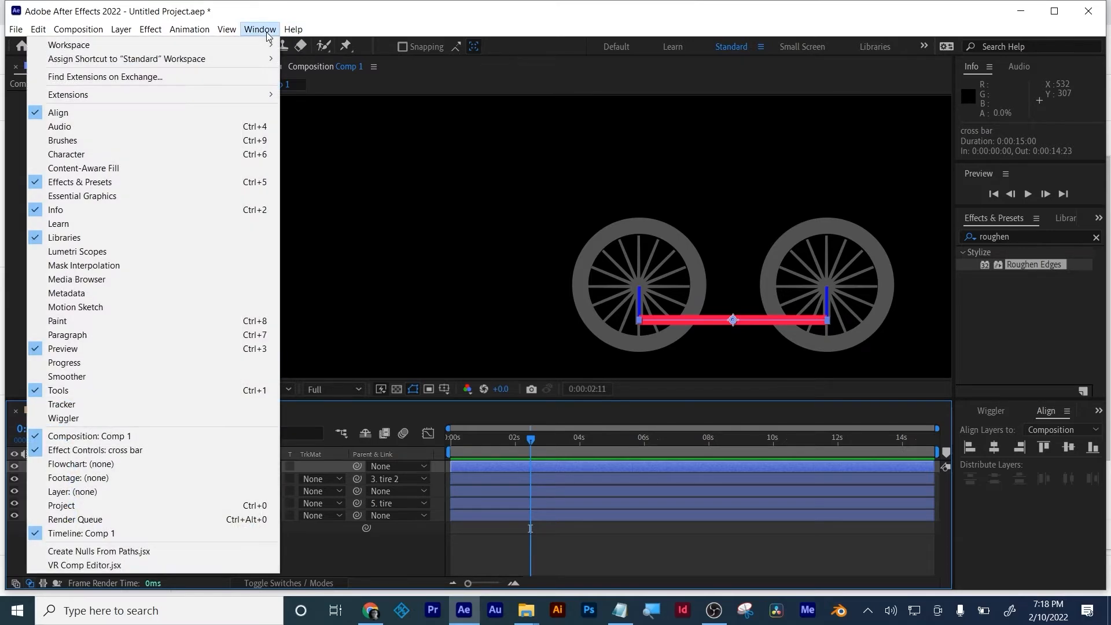
{"action": "left_click", "coordinate": [151, 555]}
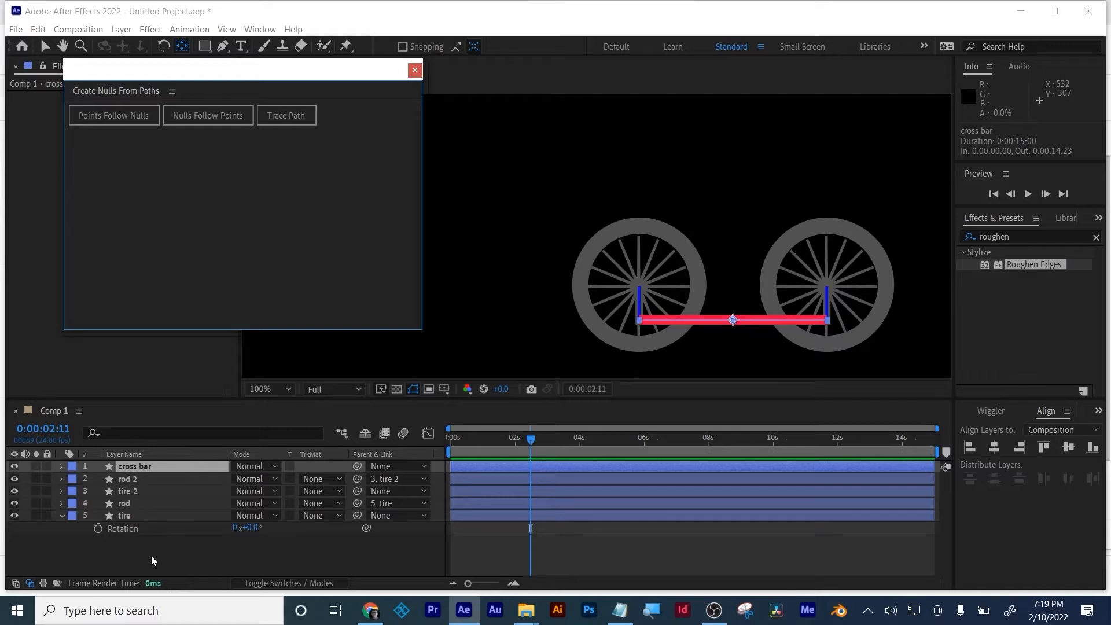
{"action": "left_click", "coordinate": [118, 116]}
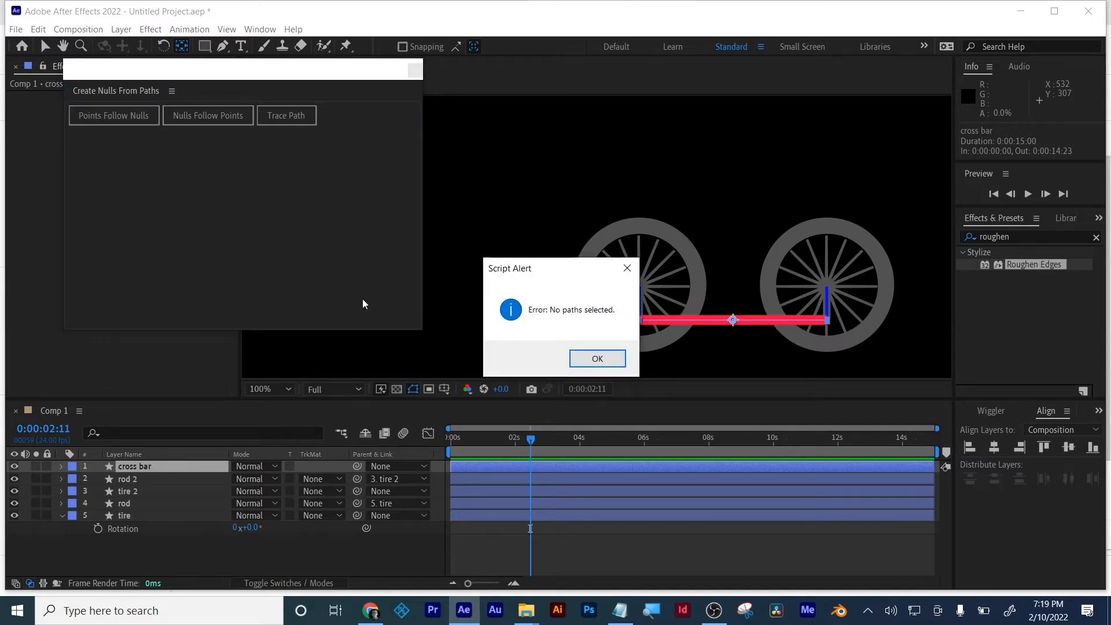
{"action": "left_click", "coordinate": [607, 368]}
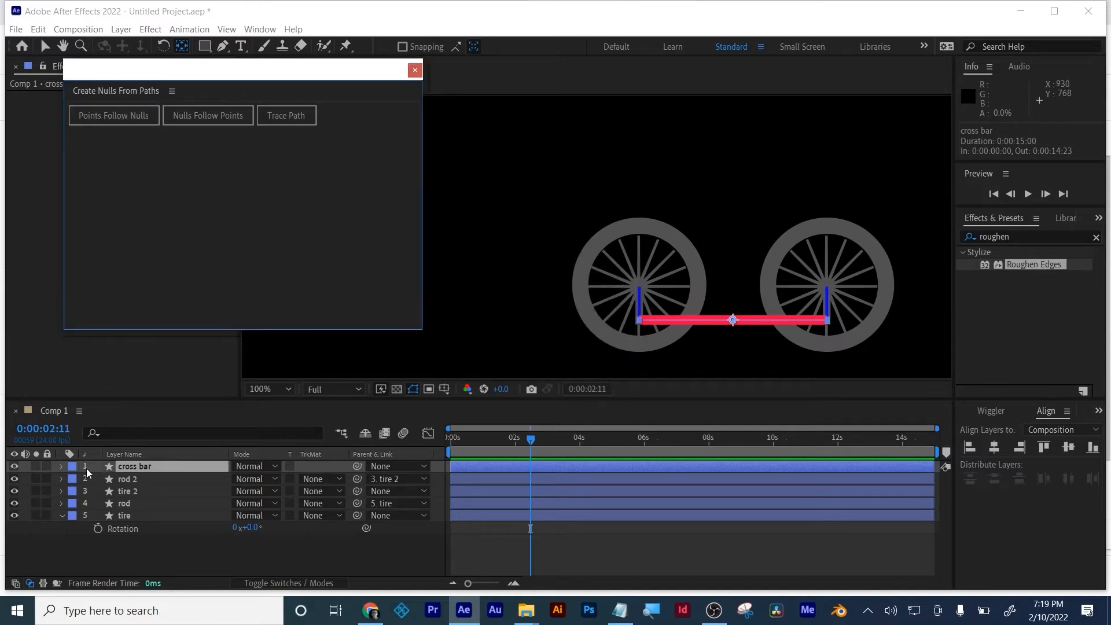
Select the Path property inside the cross bar's Shape 1, create nulls for its points with Points Follow Nulls, and close the script.
{"action": "left_click", "coordinate": [61, 467]}
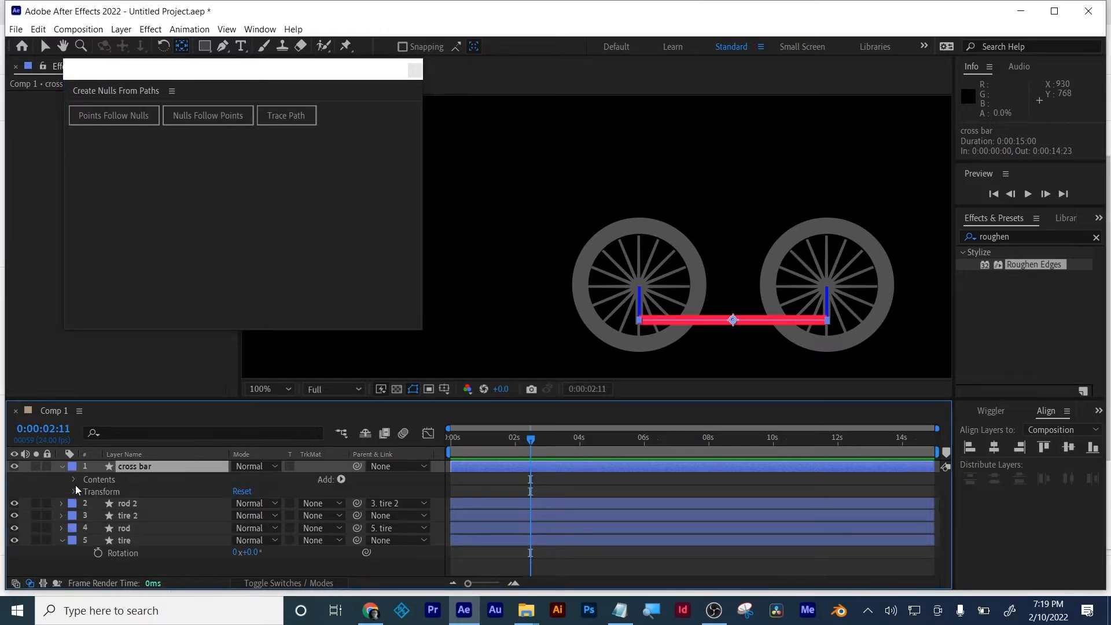
{"action": "left_click", "coordinate": [73, 479]}
{"action": "left_click", "coordinate": [86, 492]}
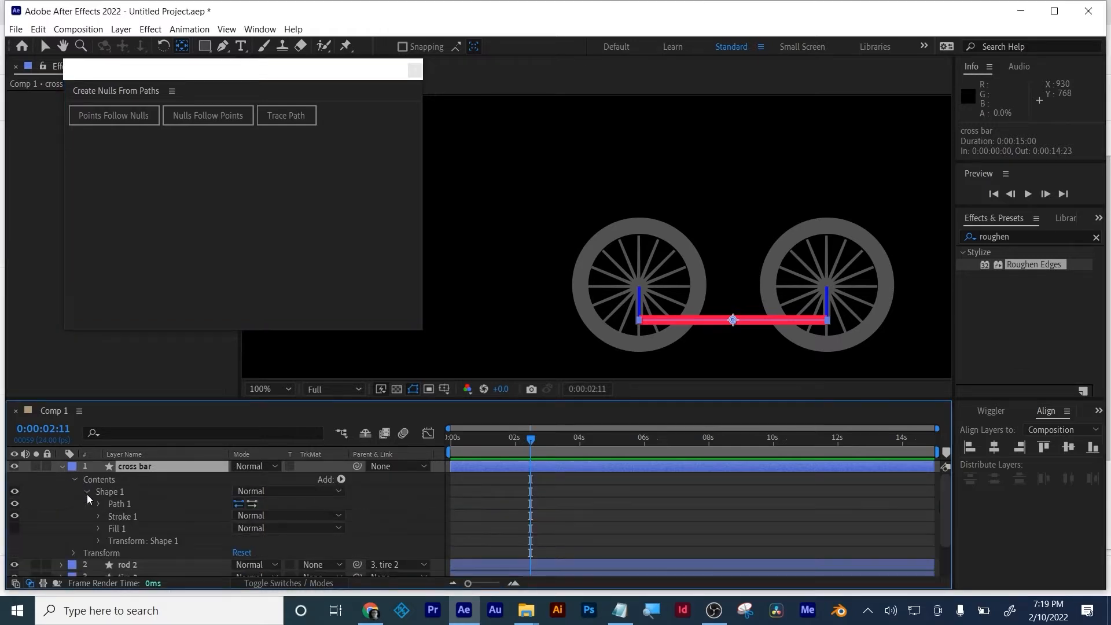
{"action": "left_click", "coordinate": [99, 504]}
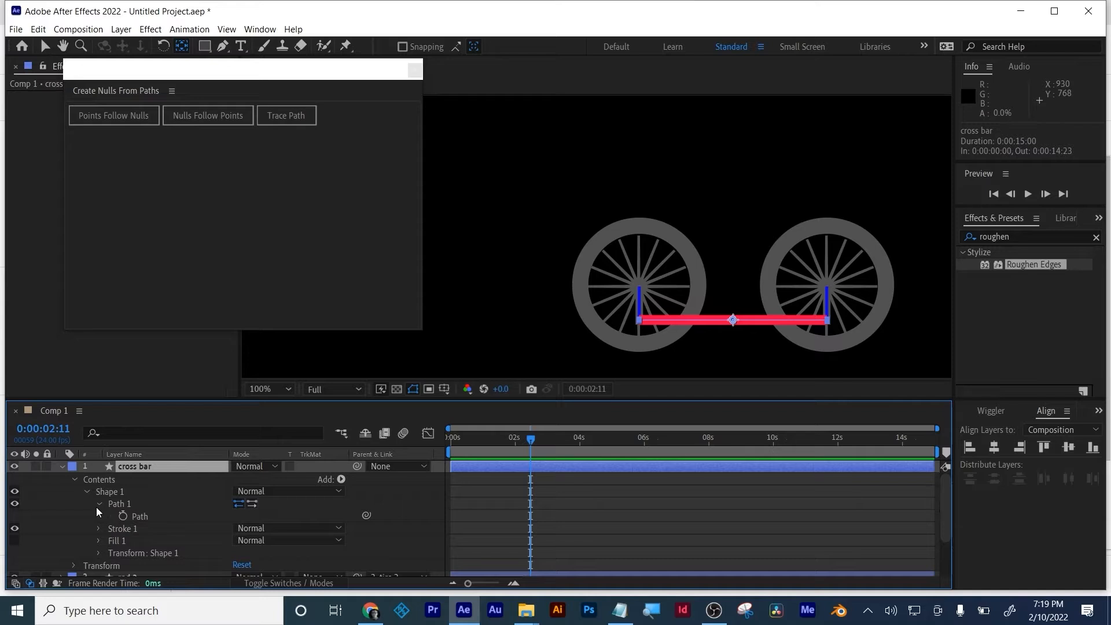
{"action": "left_click", "coordinate": [141, 516]}
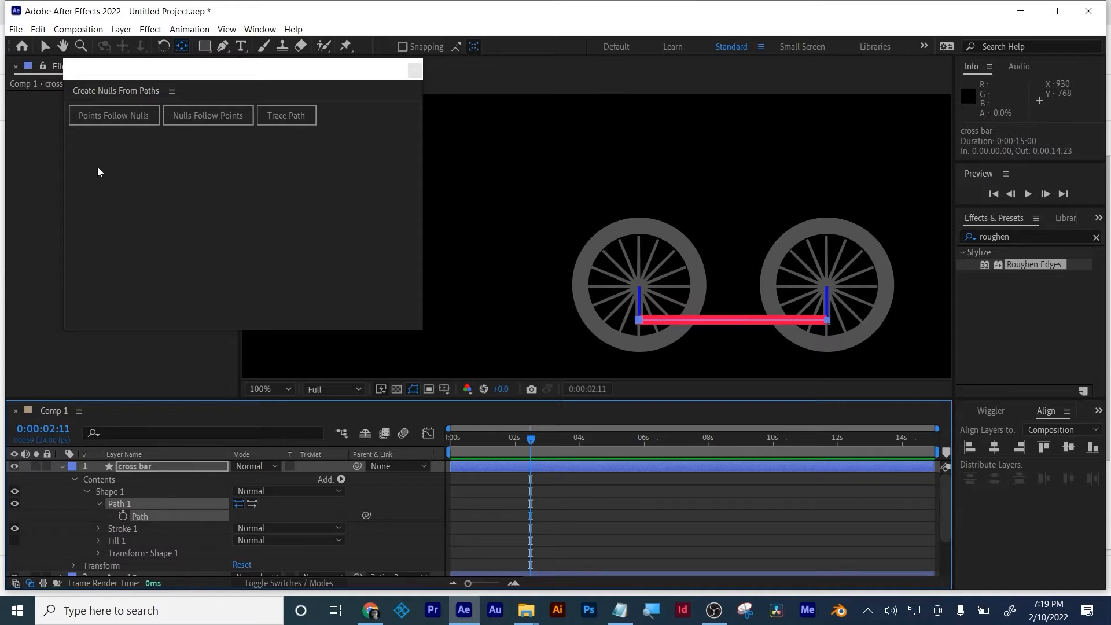
{"action": "left_click", "coordinate": [116, 118]}
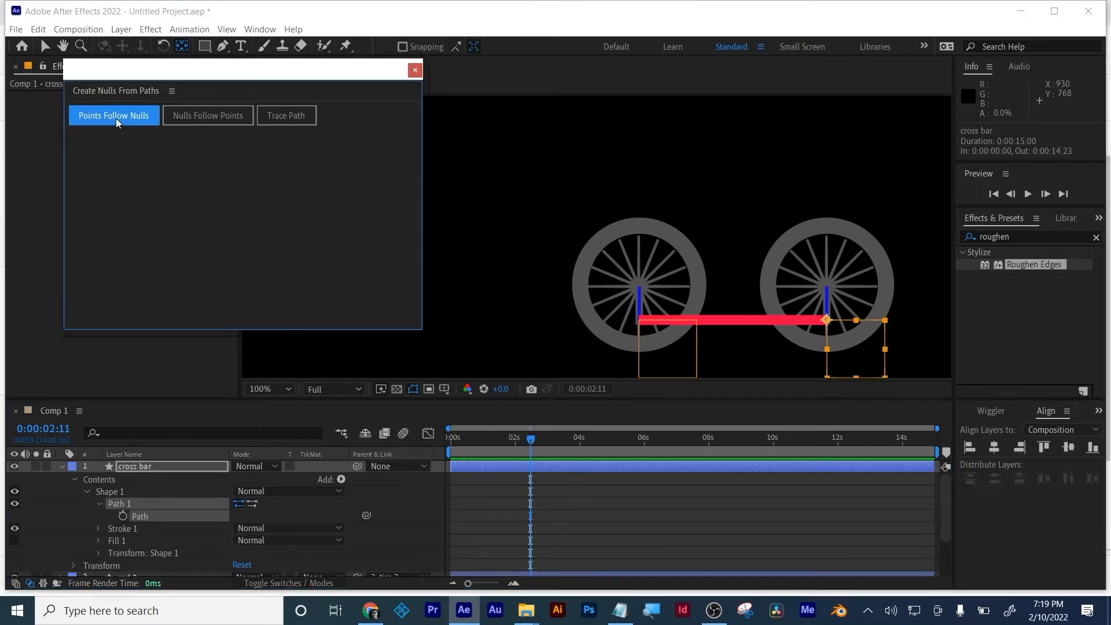
{"action": "left_click", "coordinate": [599, 357]}
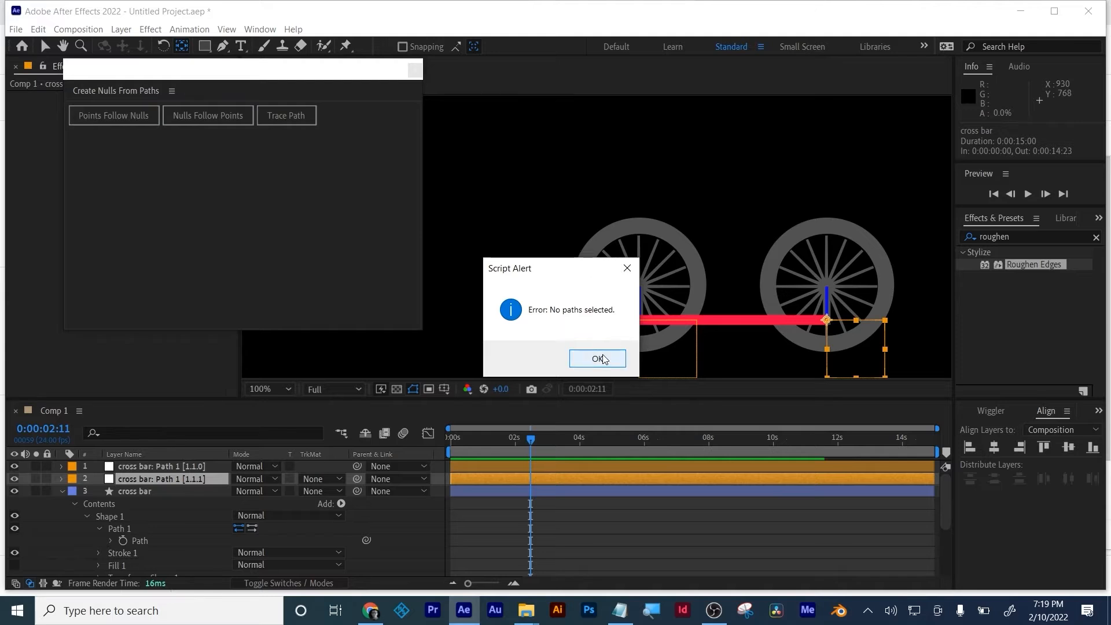
{"action": "left_click", "coordinate": [414, 71]}
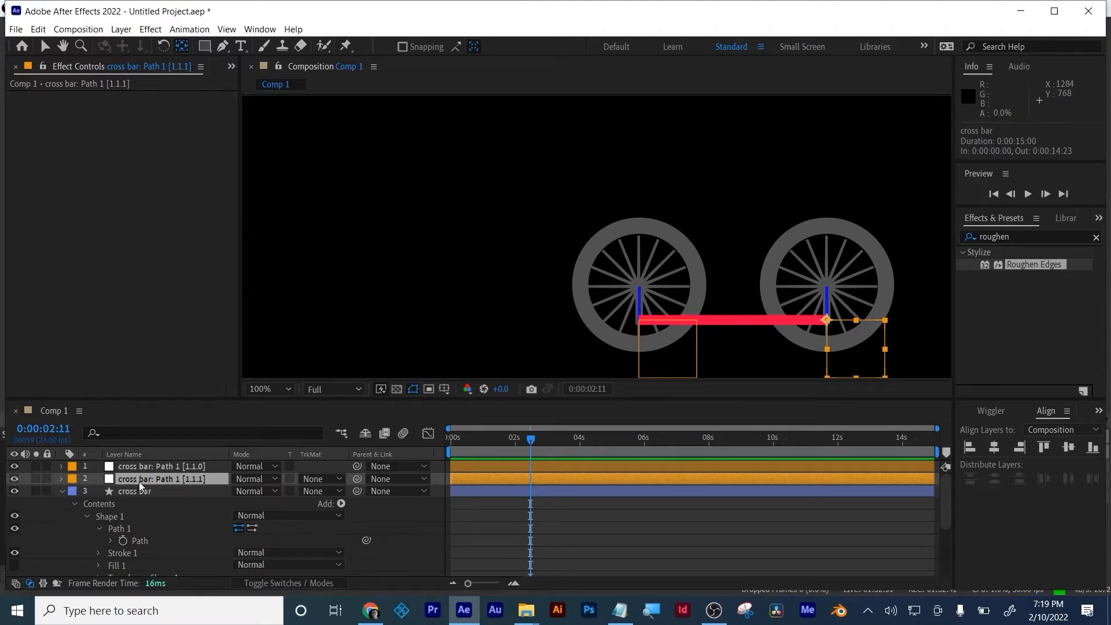
Rename the null at the second wheel's end of the cross bar, Path 1 [1.1.1], as tire2.
{"action": "left_click", "coordinate": [139, 481]}
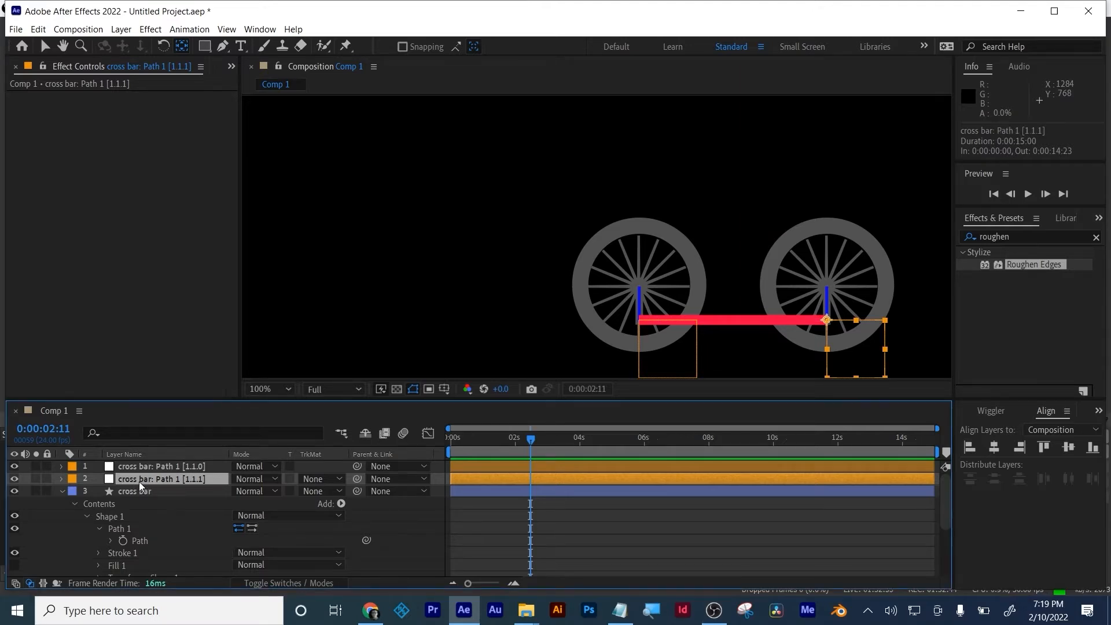
{"action": "key", "text": "Return"}
{"action": "type", "text": "tire"}
{"action": "key", "text": "Return"}
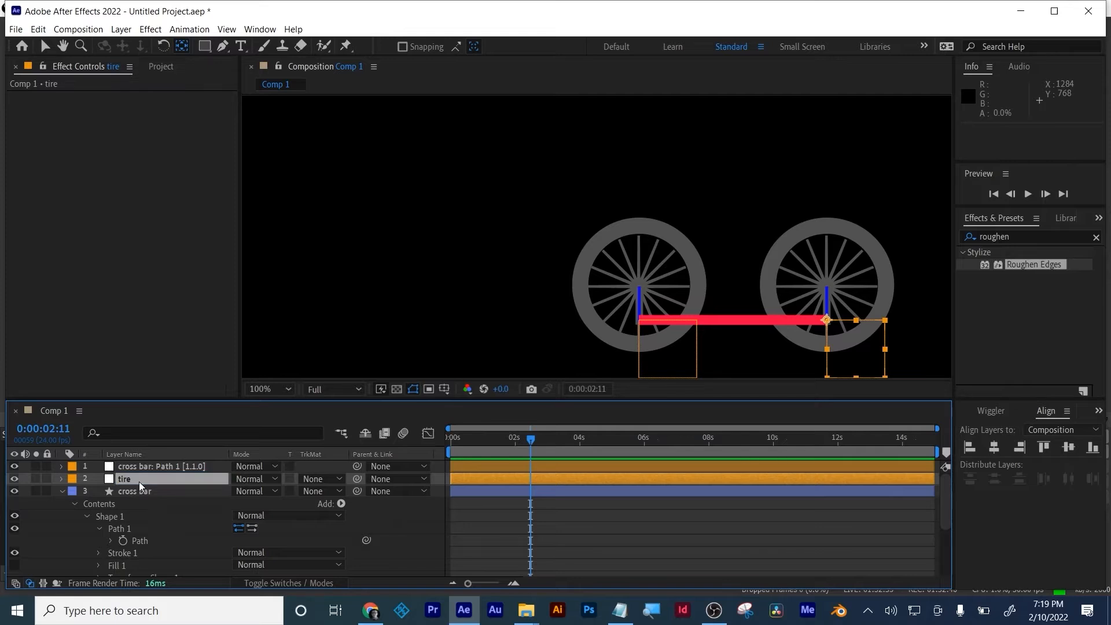
{"action": "key", "text": "Return"}
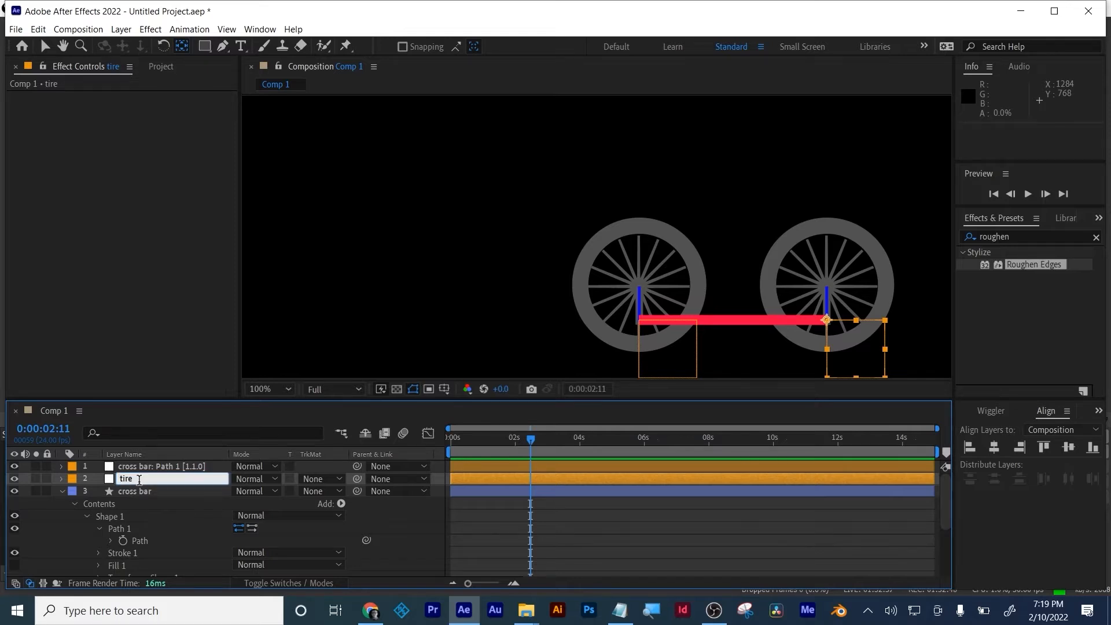
{"action": "key", "text": "Return"}
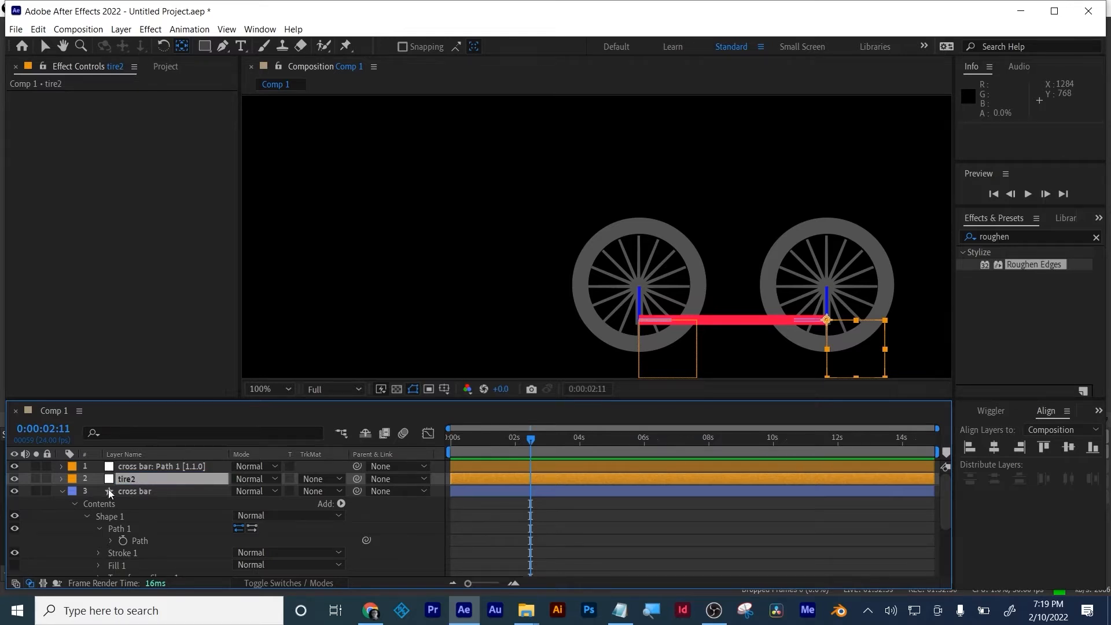
Collapse the cross bar layer's properties and rename the null Path 1 [1.1.0] as tire 1.
{"action": "left_click", "coordinate": [61, 493]}
{"action": "left_click", "coordinate": [158, 467]}
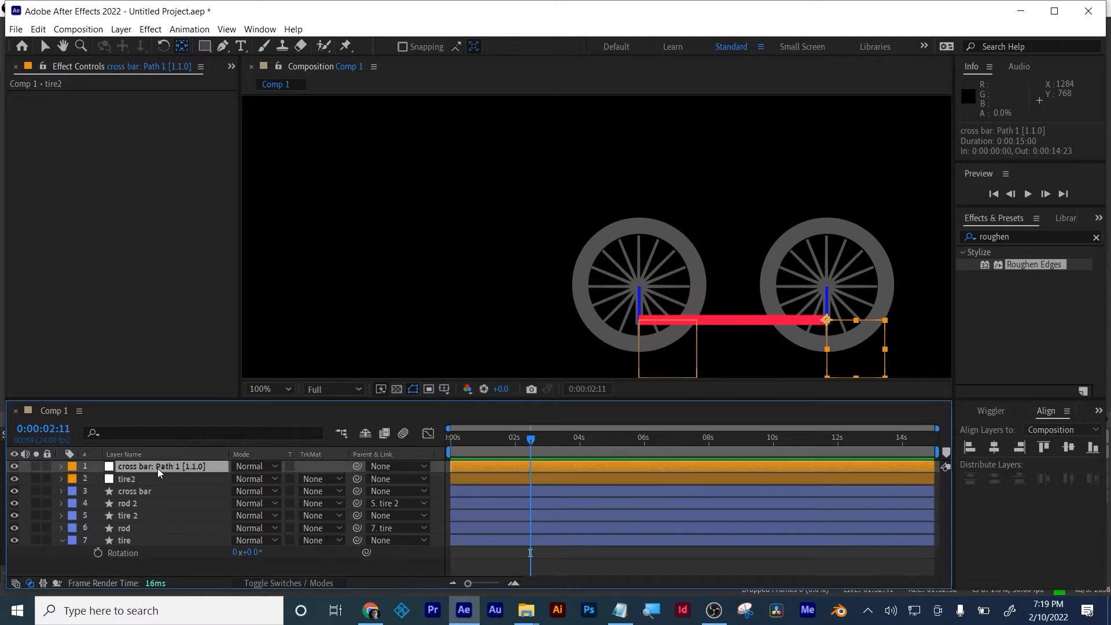
{"action": "key", "text": "Return"}
{"action": "type", "text": "tire"}
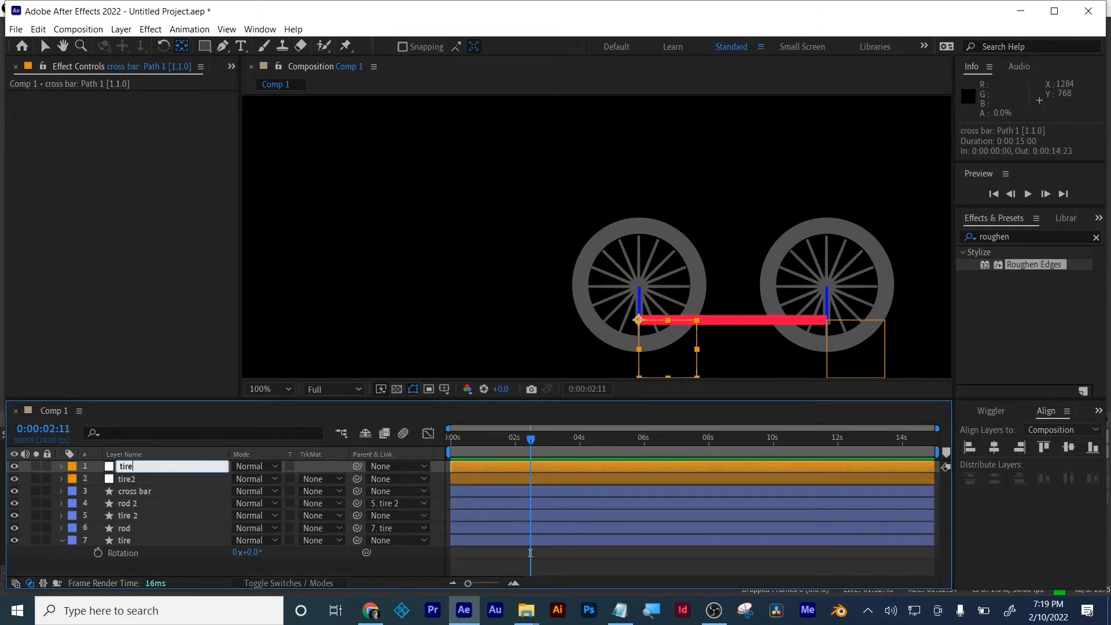
{"action": "type", "text": " 1"}
{"action": "key", "text": "Return"}
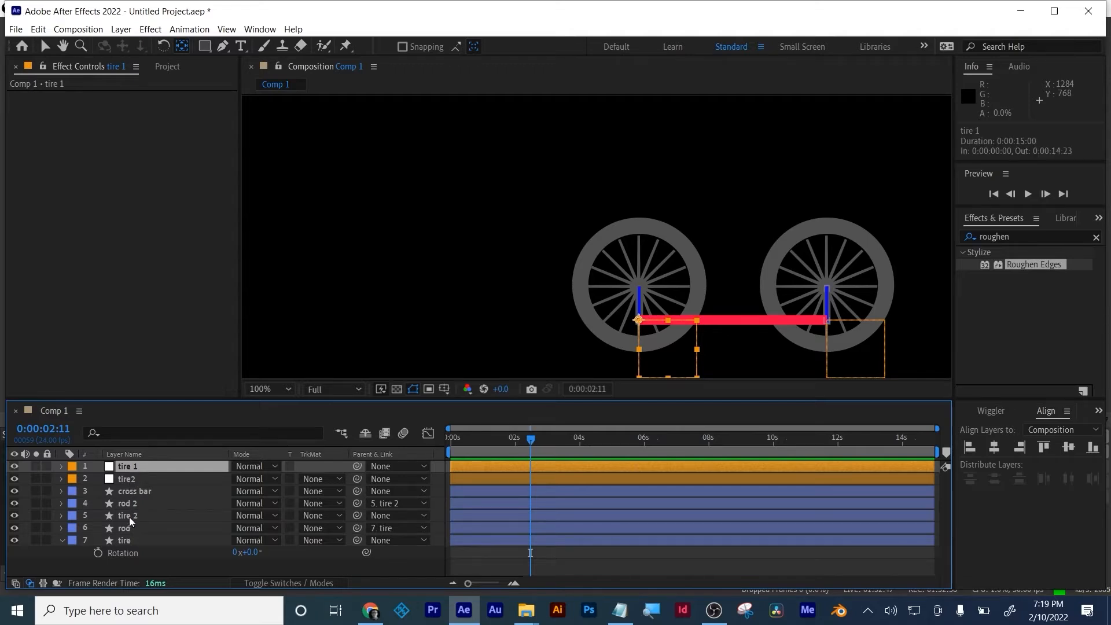
Parent the tire 1 null to the rod layer and the tire2 null to the rod 2 layer.
{"action": "left_click", "coordinate": [124, 540]}
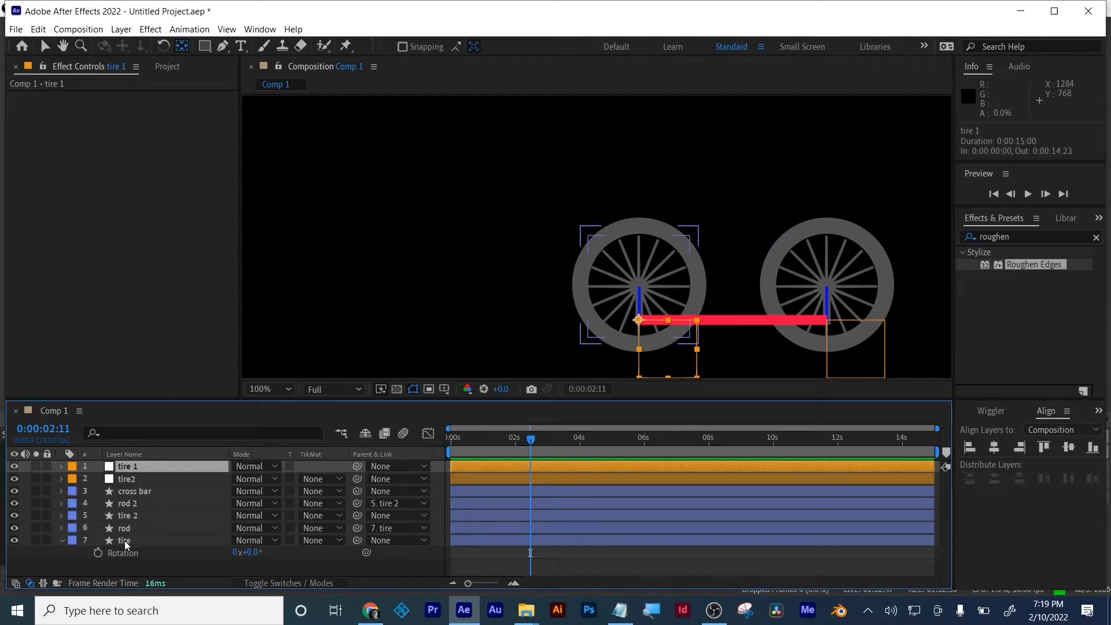
{"action": "left_click", "coordinate": [126, 466]}
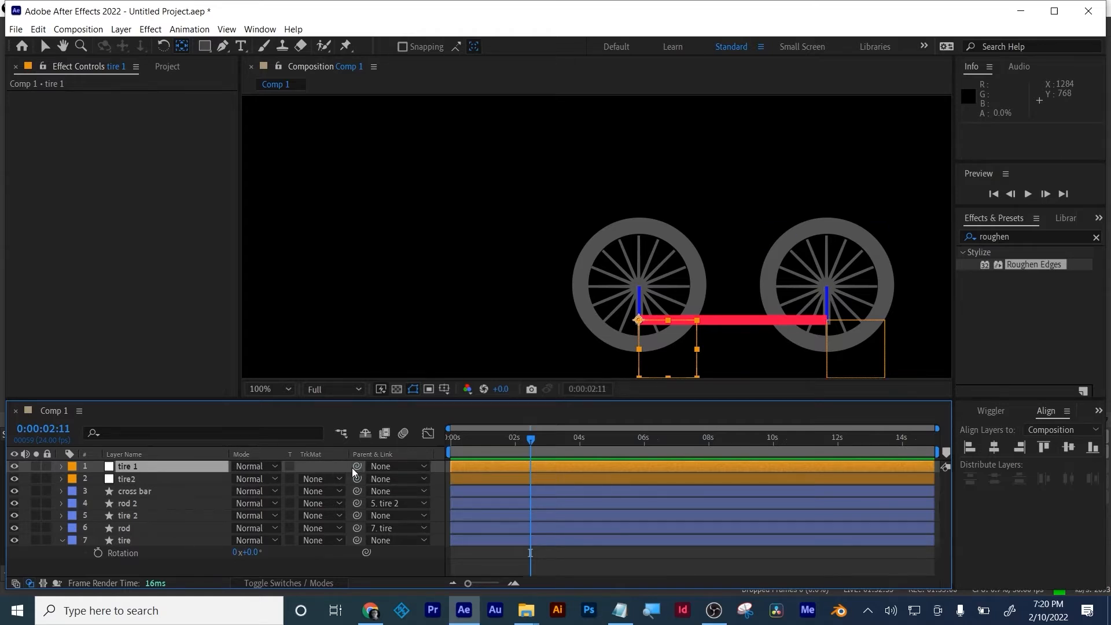
{"action": "left_click_drag", "start_coordinate": [354, 467], "coordinate": [141, 525]}
{"action": "left_click", "coordinate": [124, 477]}
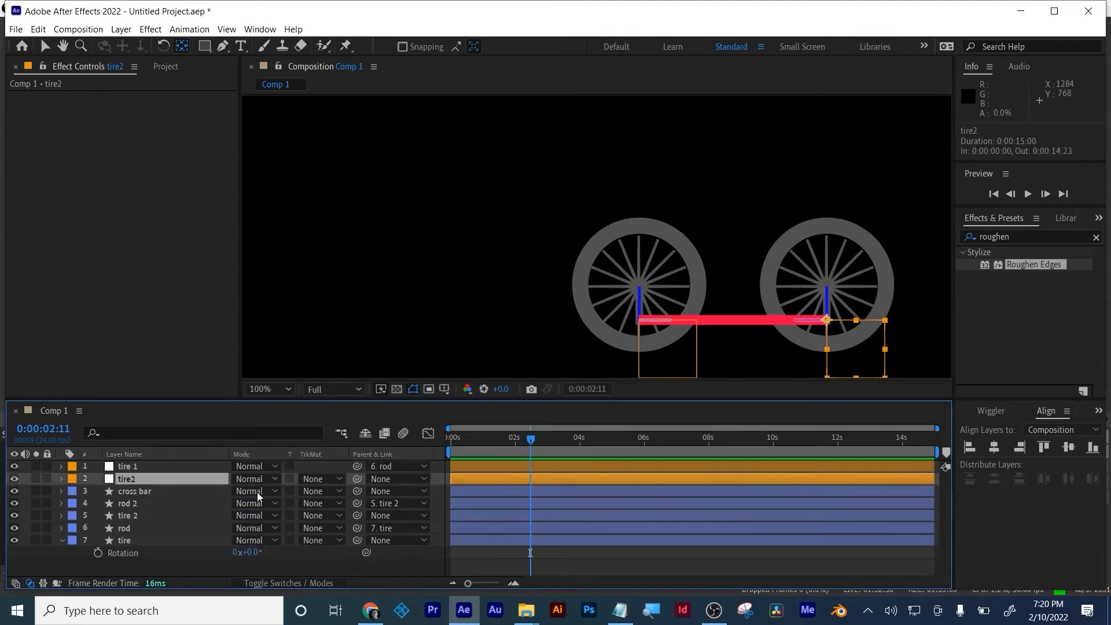
{"action": "left_click_drag", "start_coordinate": [352, 481], "coordinate": [155, 501]}
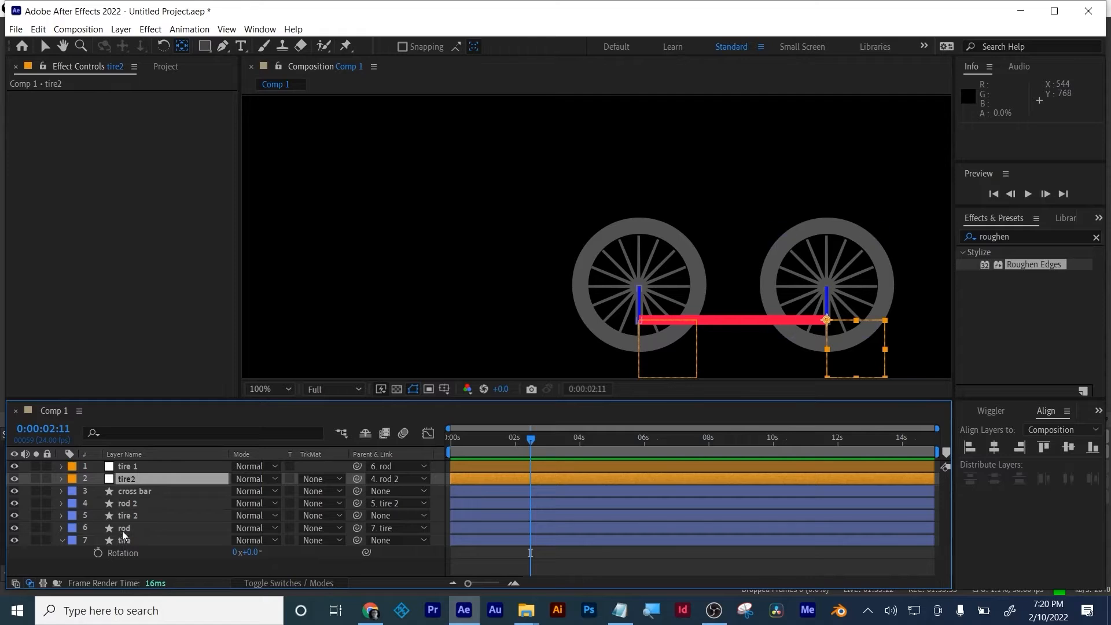
With no layer selected, draw a rectangle about 459 by 140 px above the two wheels and collapse its new layer.
{"action": "left_click", "coordinate": [120, 557]}
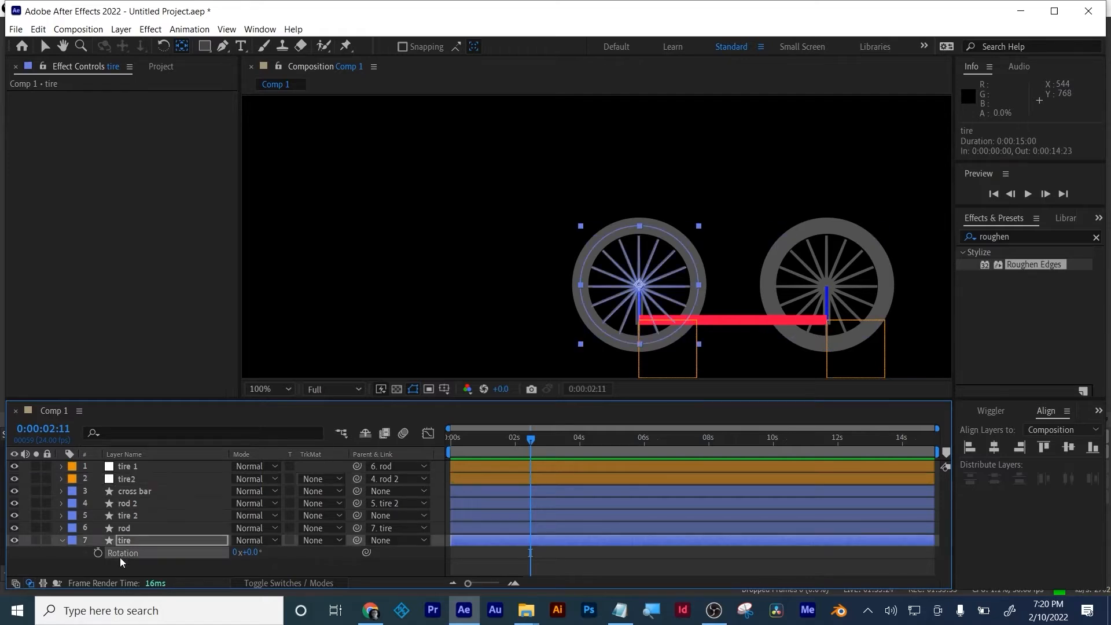
{"action": "left_click", "coordinate": [120, 564]}
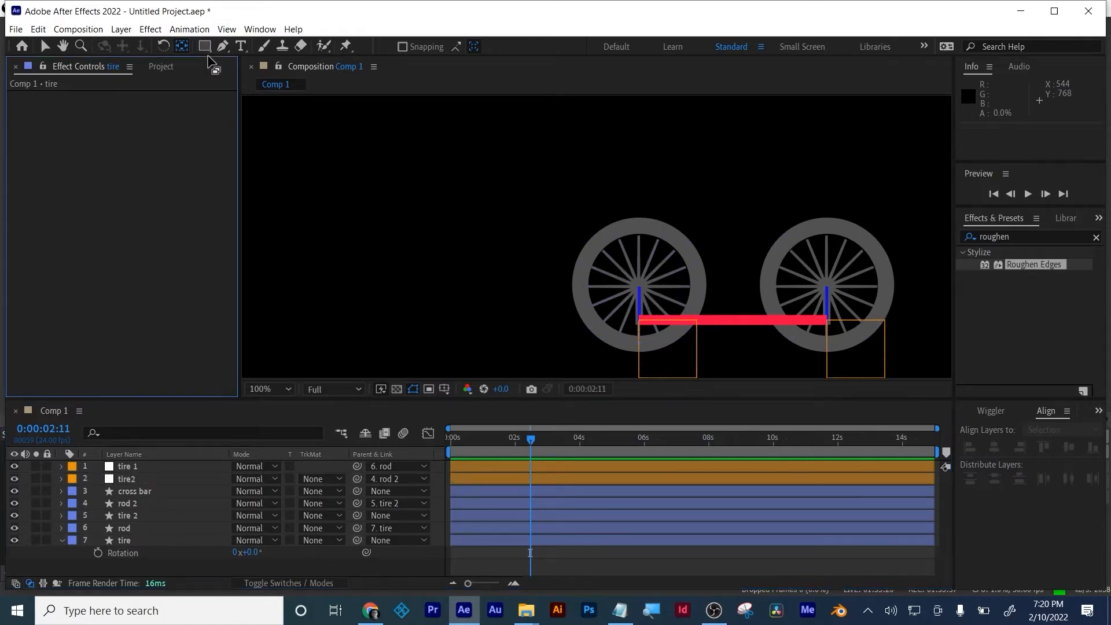
{"action": "left_click", "coordinate": [204, 45]}
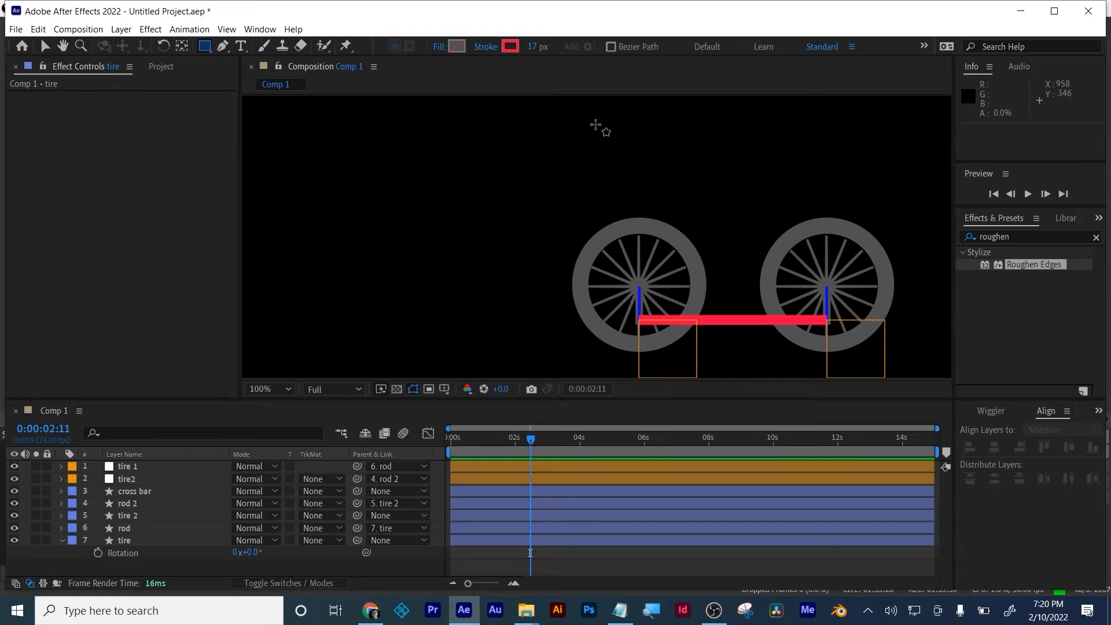
{"action": "left_click_drag", "start_coordinate": [596, 125], "coordinate": [862, 205]}
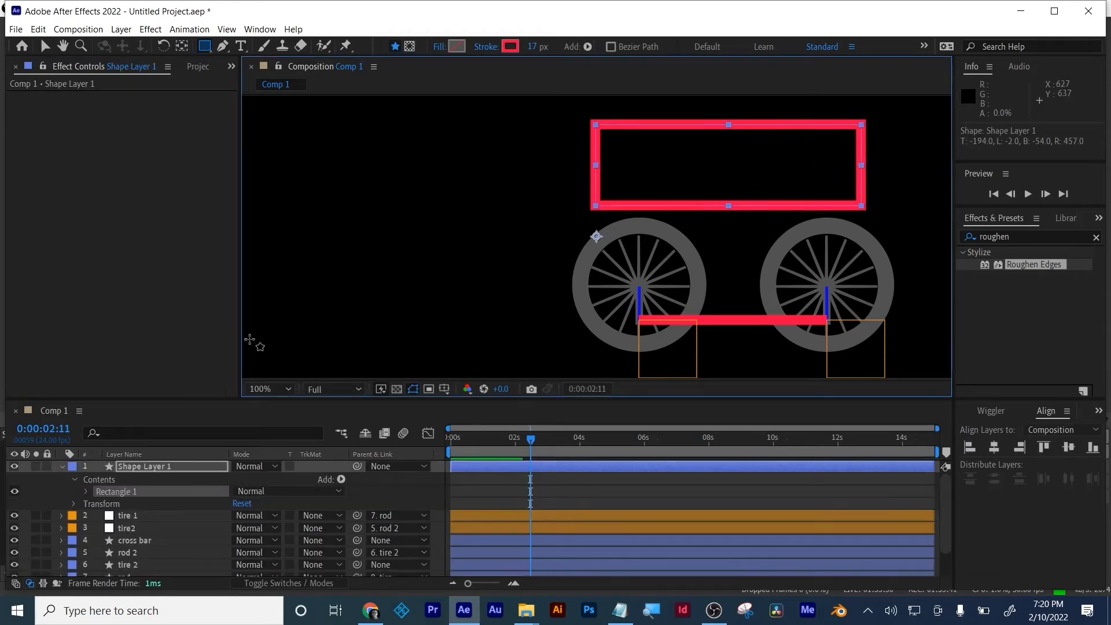
{"action": "left_click", "coordinate": [60, 466]}
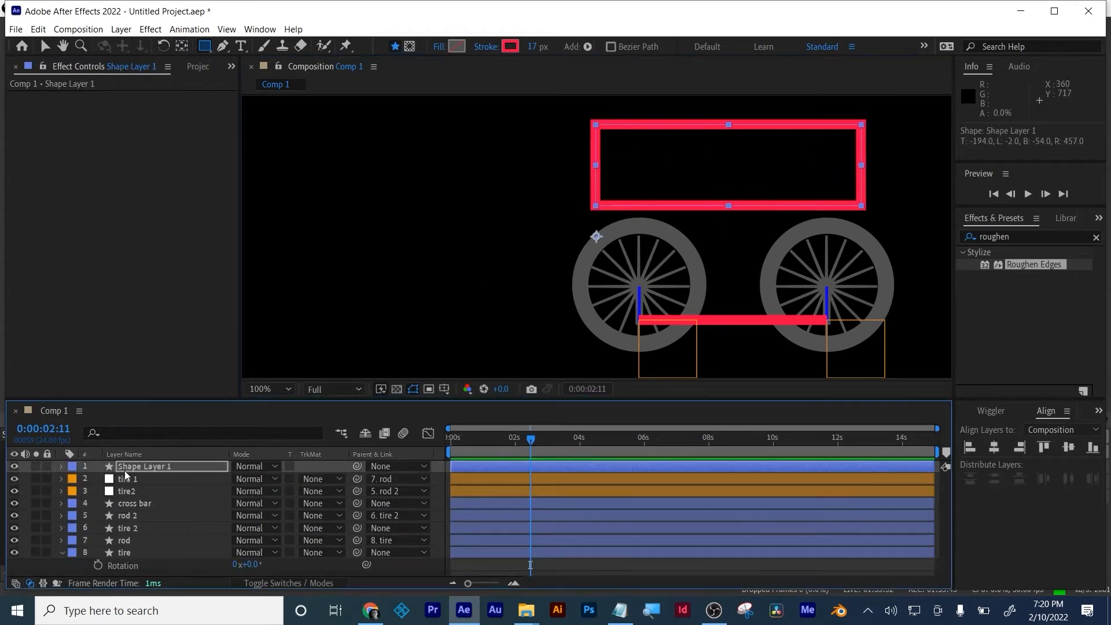
Rename the shape layer holding the rectangle above the wheels as train body.
{"action": "left_click", "coordinate": [129, 468]}
{"action": "key", "text": "Return"}
{"action": "type", "text": "train body"}
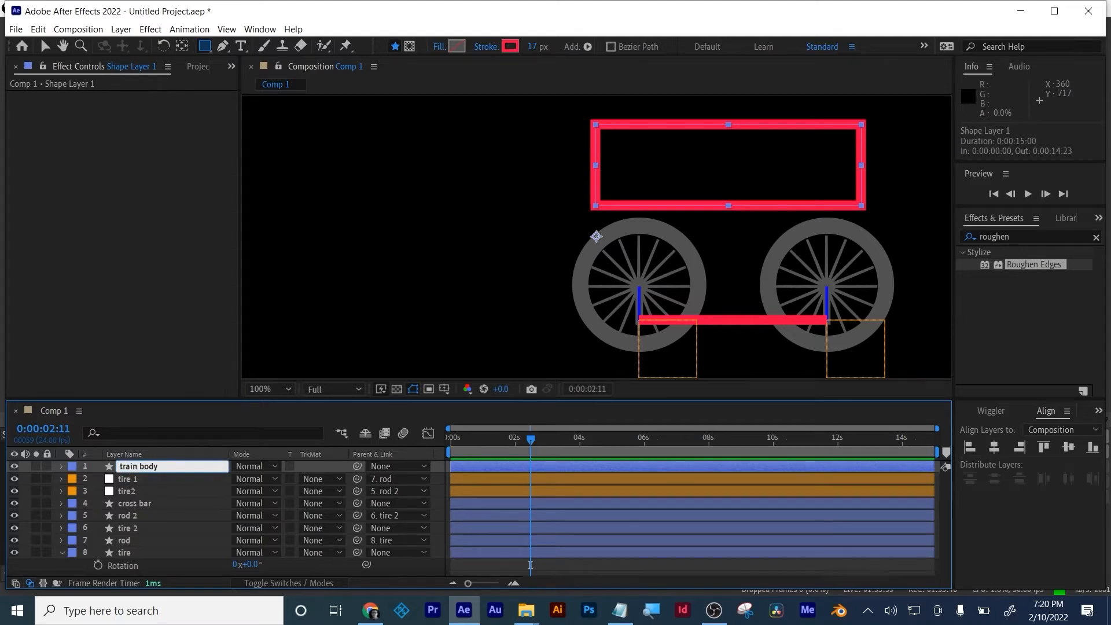
{"action": "key", "text": "Return"}
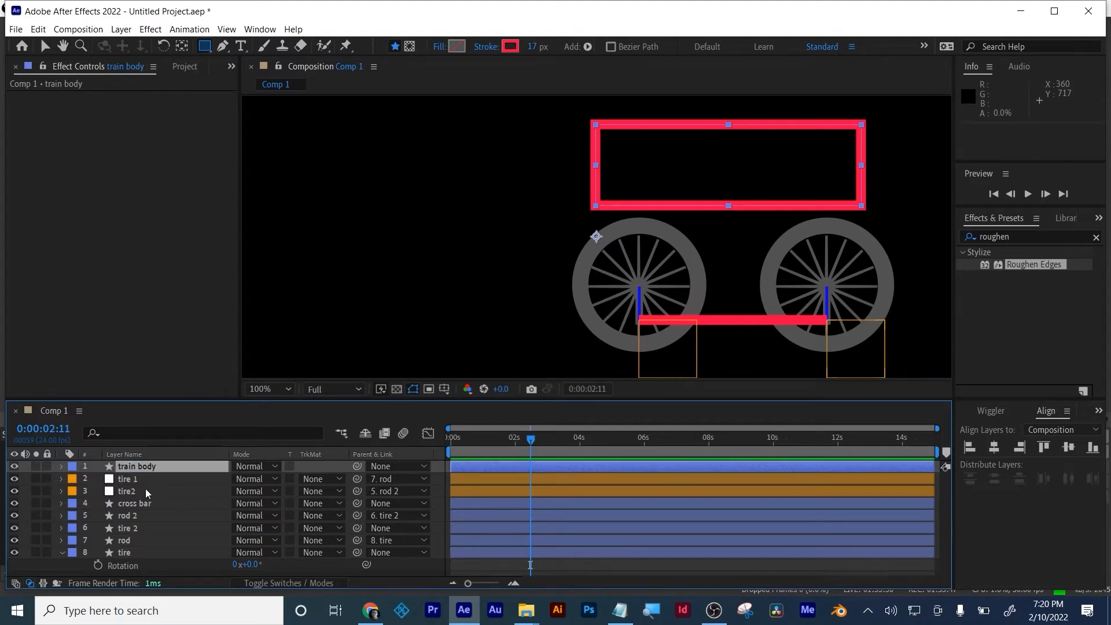
Parent the tire and tire 2 layers to the train body layer.
{"action": "left_click", "coordinate": [127, 551]}
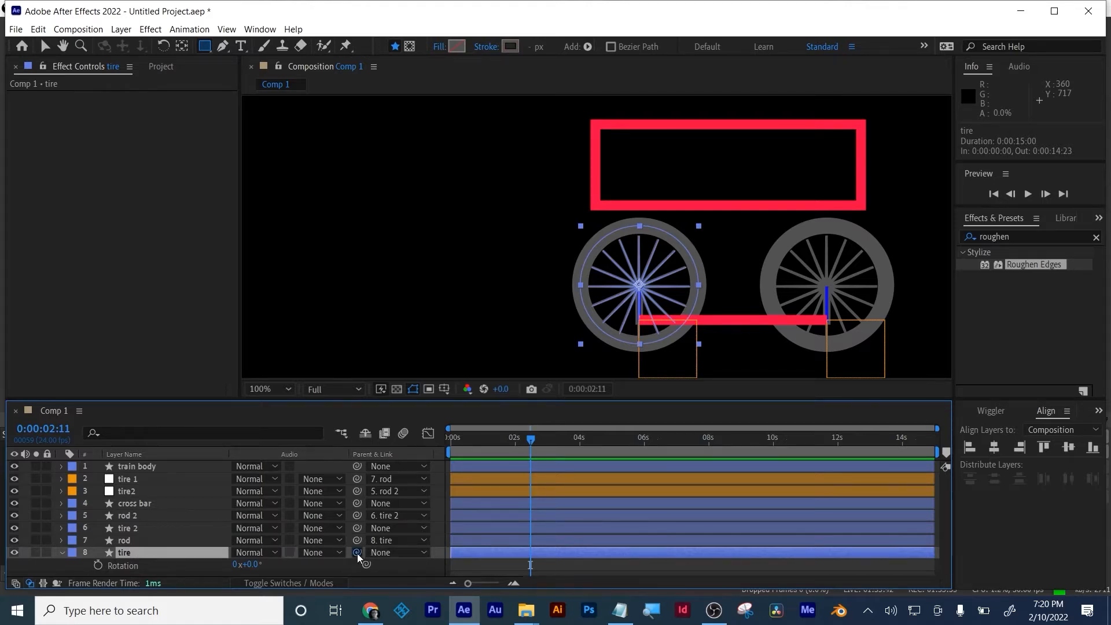
{"action": "left_click_drag", "start_coordinate": [356, 553], "coordinate": [143, 467]}
{"action": "left_click", "coordinate": [130, 528]}
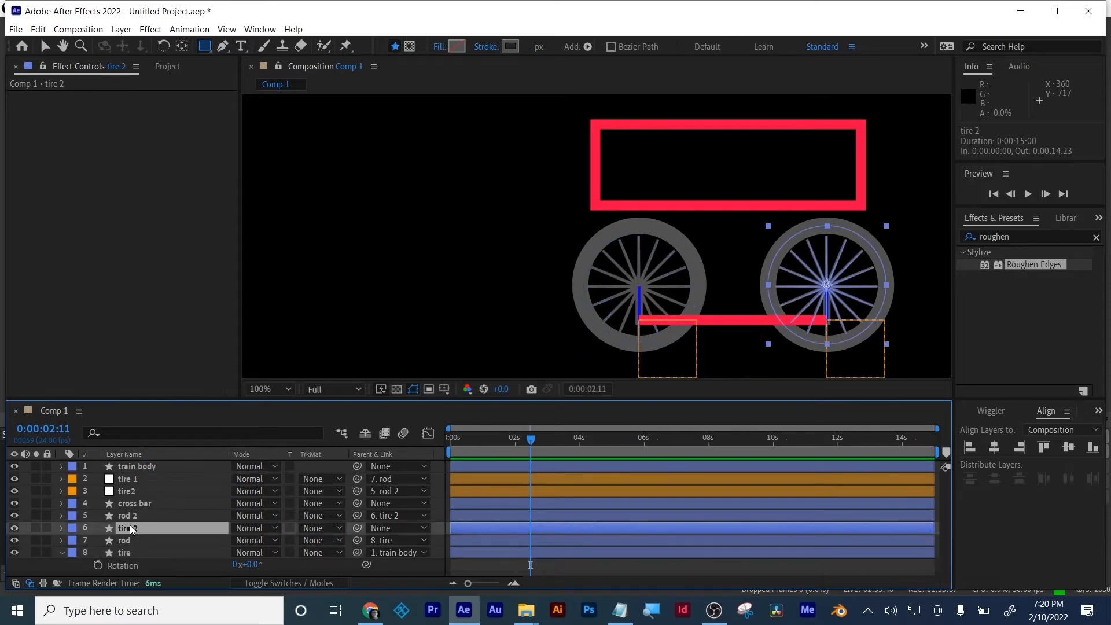
{"action": "left_click_drag", "start_coordinate": [355, 527], "coordinate": [156, 470]}
Reveal the train body's Position property and link the tire layer's Rotation to it.
{"action": "left_click", "coordinate": [155, 470]}
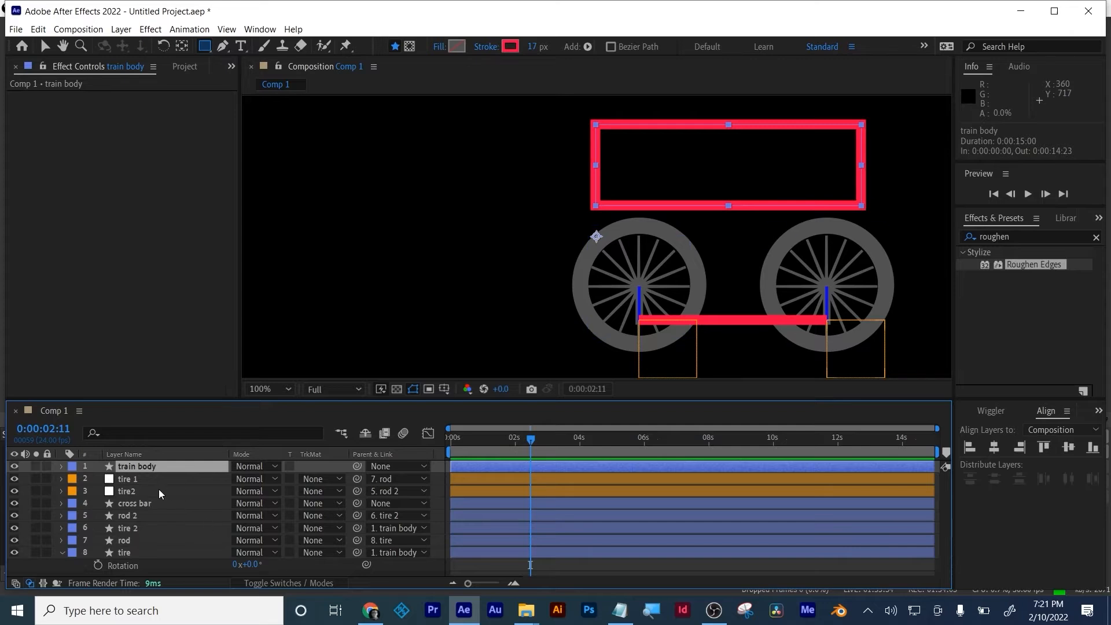
{"action": "key", "text": "p"}
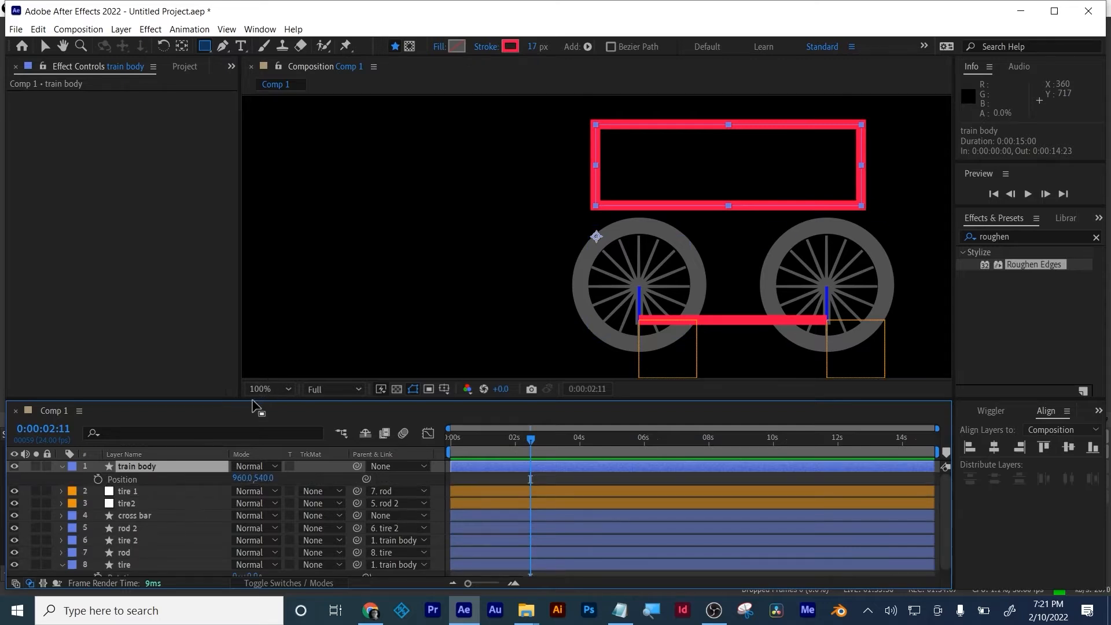
{"action": "left_click_drag", "start_coordinate": [193, 400], "coordinate": [195, 355]}
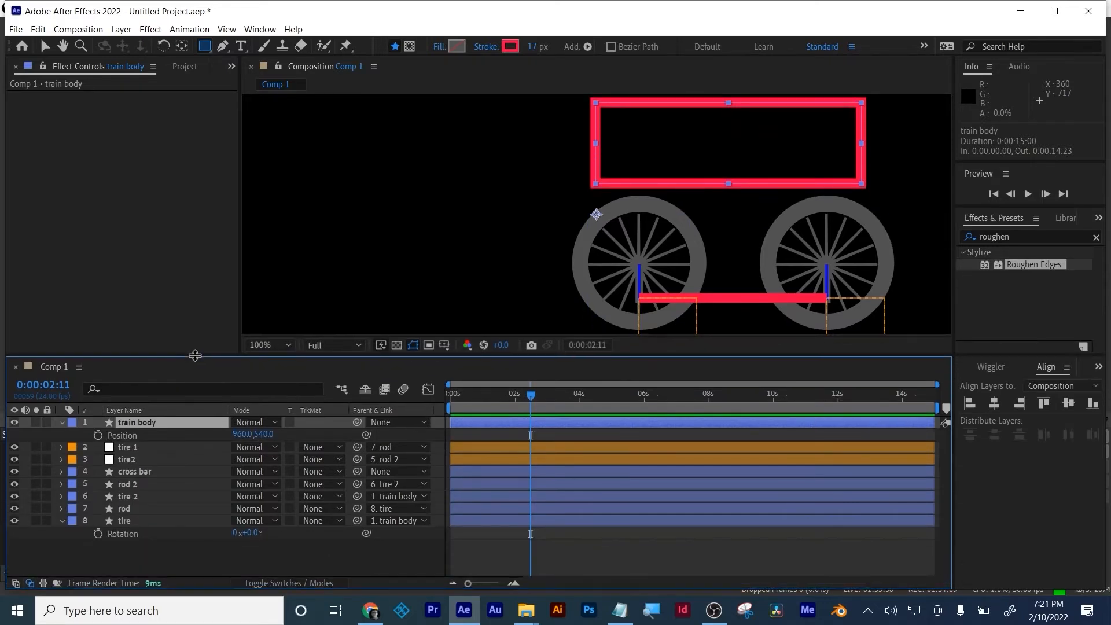
{"action": "left_click", "coordinate": [131, 535]}
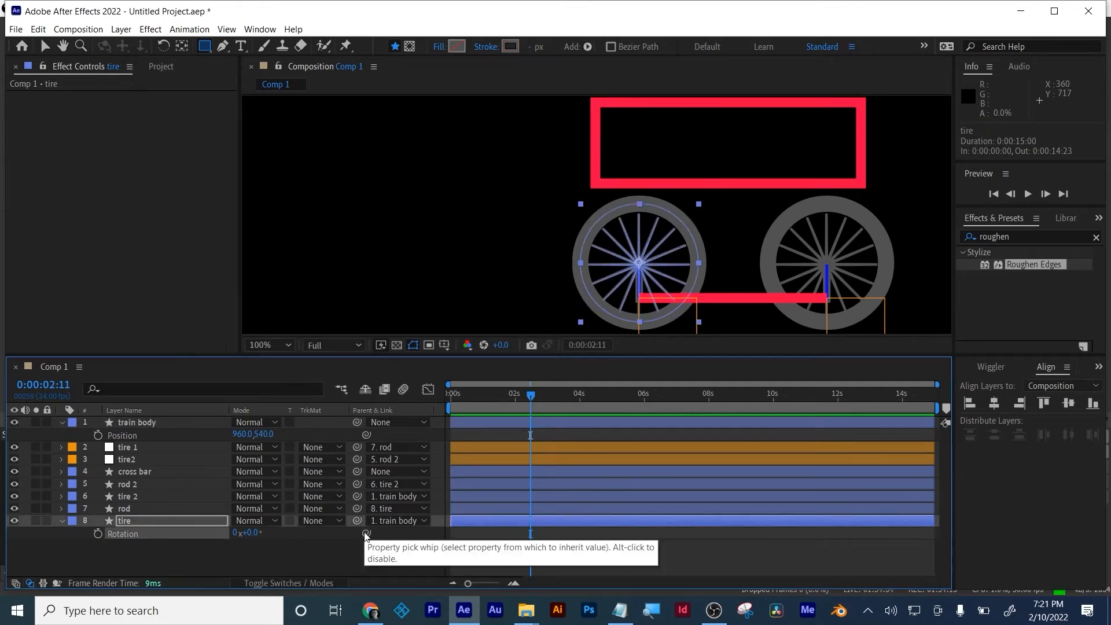
{"action": "left_click_drag", "start_coordinate": [366, 536], "coordinate": [120, 435]}
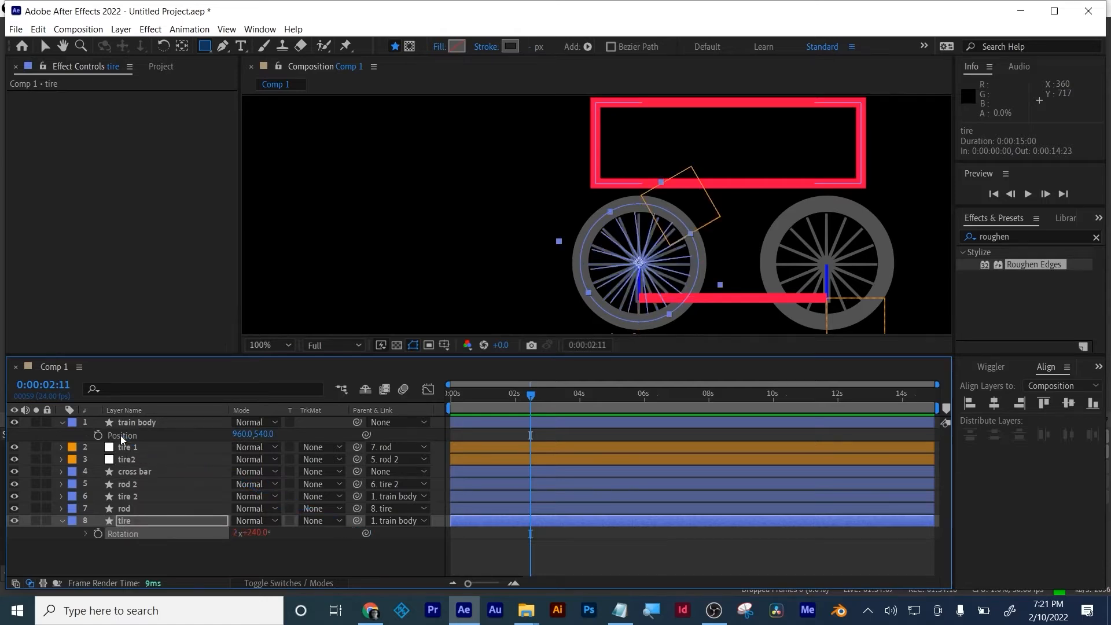
Link the tire 2 layer's Rotation to the train body's Position and test the rig by moving the body to X 797.
{"action": "left_click", "coordinate": [133, 498]}
{"action": "key", "text": "r"}
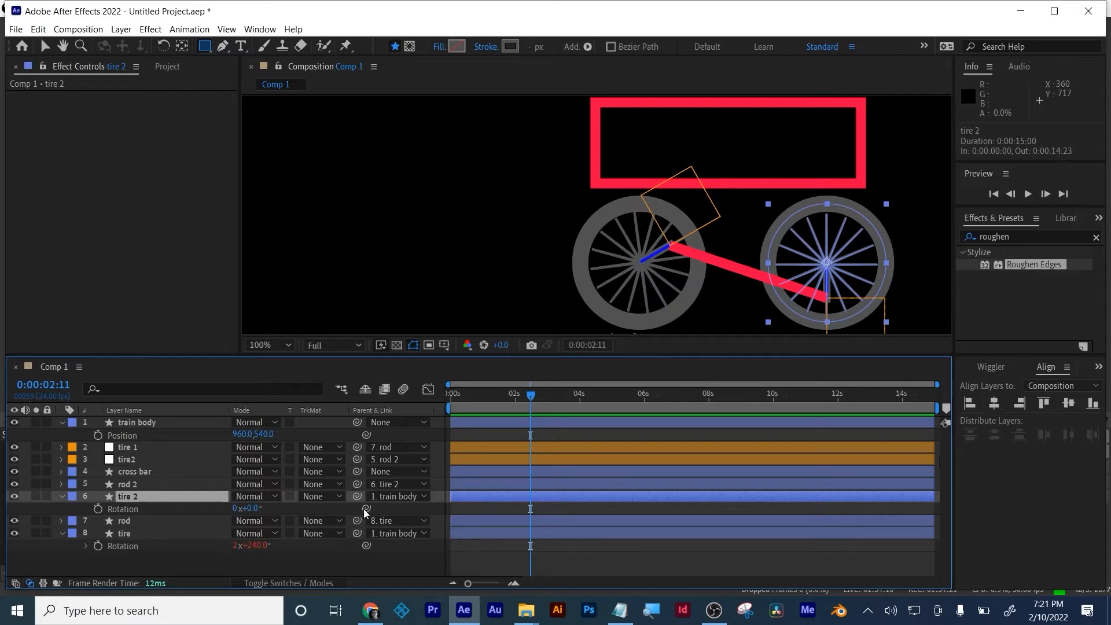
{"action": "left_click_drag", "start_coordinate": [366, 509], "coordinate": [129, 441]}
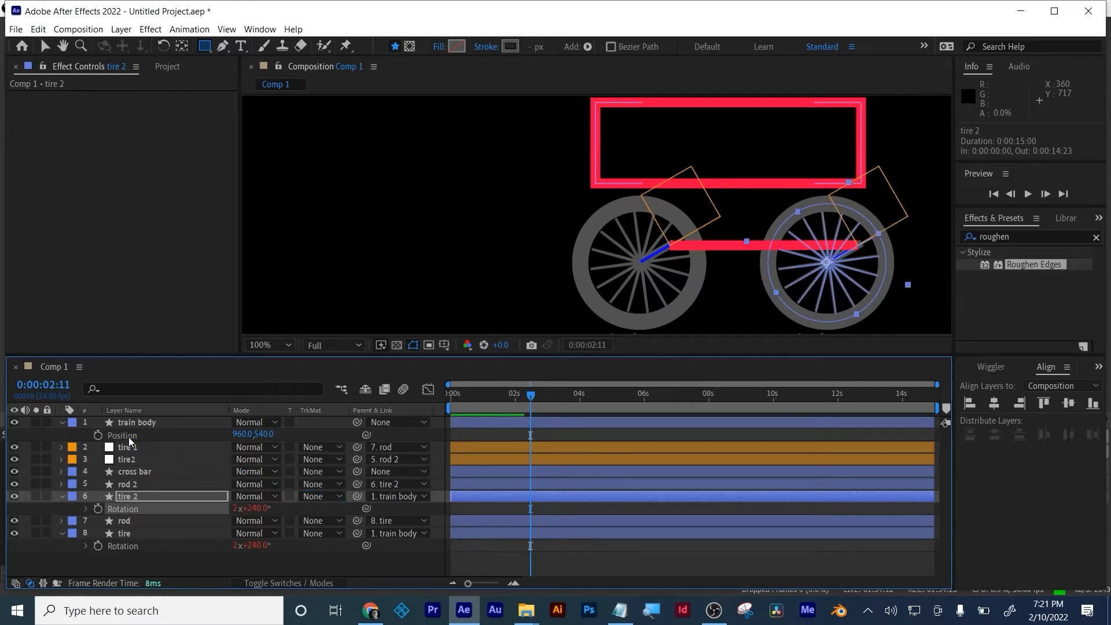
{"action": "left_click_drag", "start_coordinate": [242, 435], "coordinate": [147, 463]}
{"action": "left_click", "coordinate": [457, 550]}
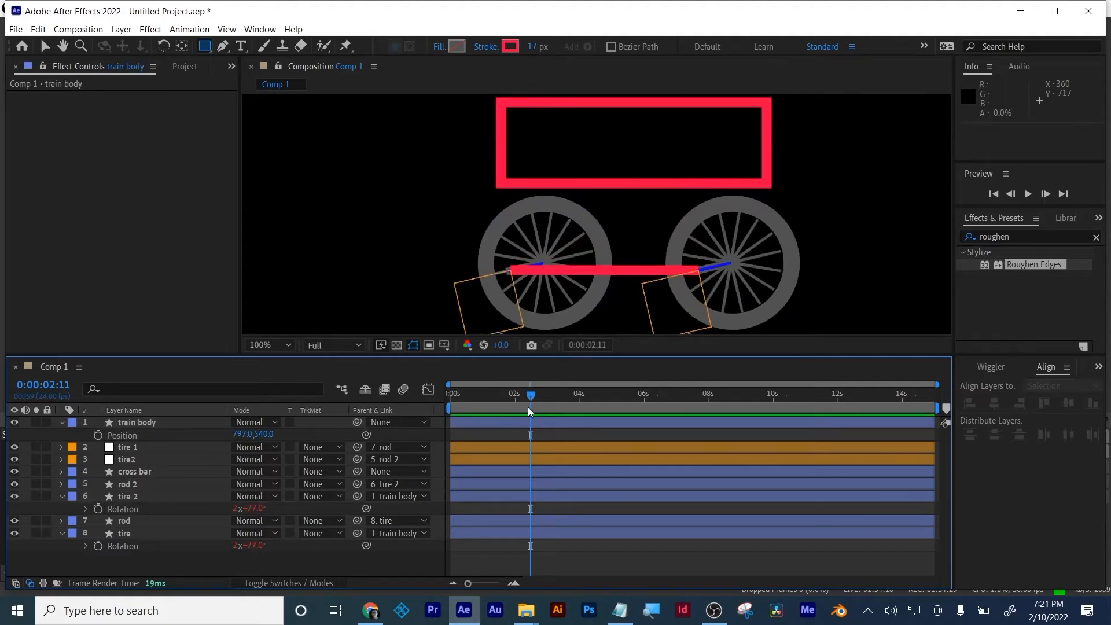
Keyframe the train body's Position at 439, 540 at 0 seconds and 1057, 540 at 12 seconds.
{"action": "left_click_drag", "start_coordinate": [532, 391], "coordinate": [452, 393]}
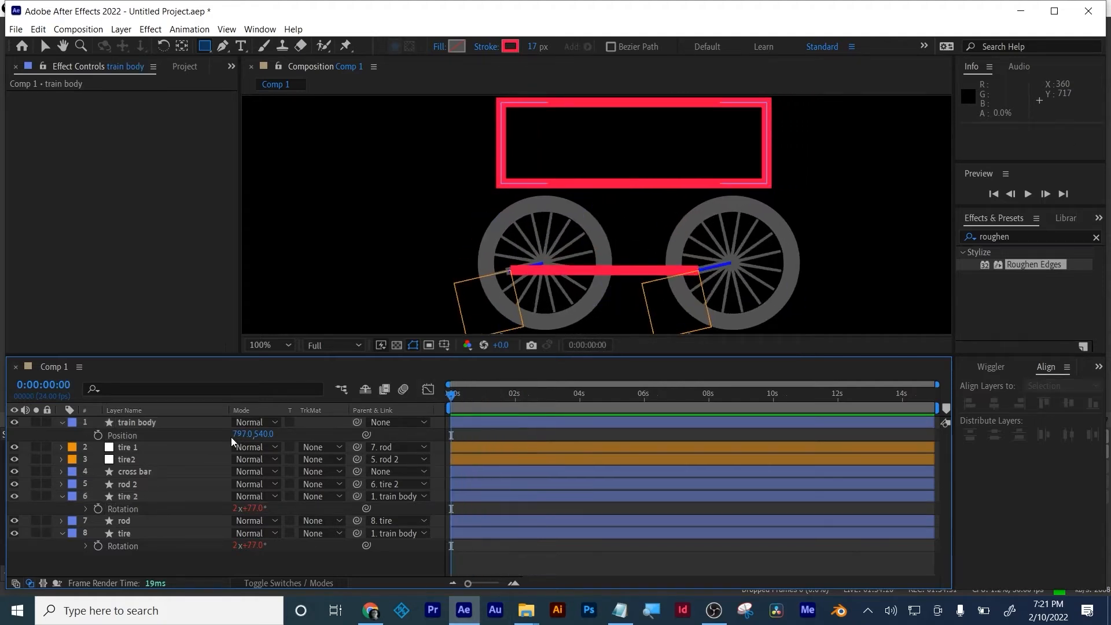
{"action": "left_click_drag", "start_coordinate": [240, 435], "coordinate": [33, 437]}
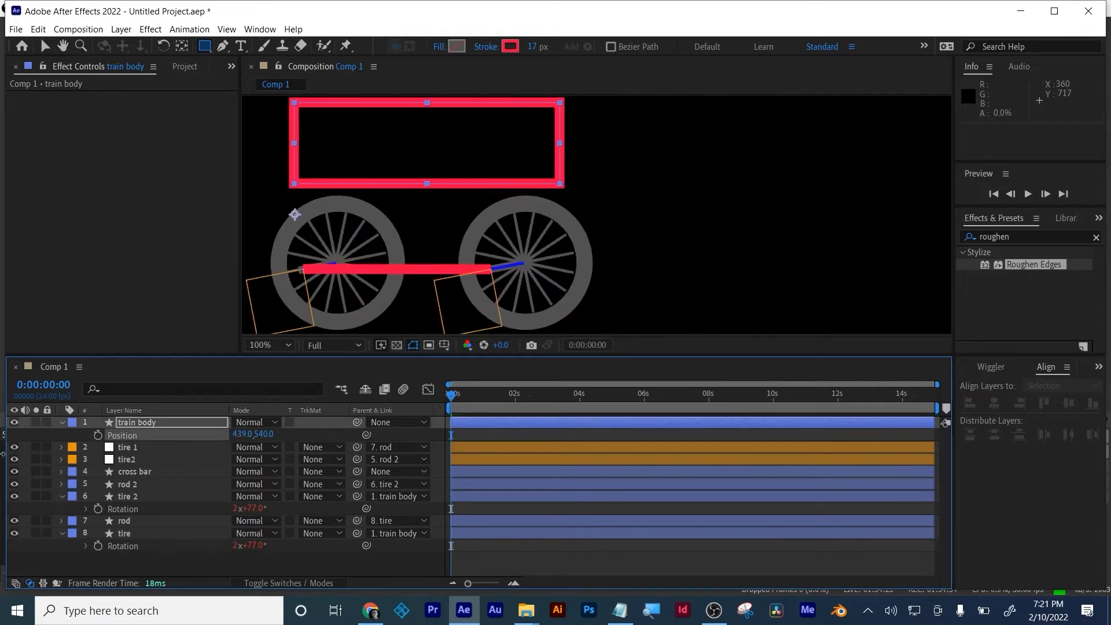
{"action": "left_click", "coordinate": [98, 435]}
{"action": "left_click_drag", "start_coordinate": [509, 394], "coordinate": [839, 388]}
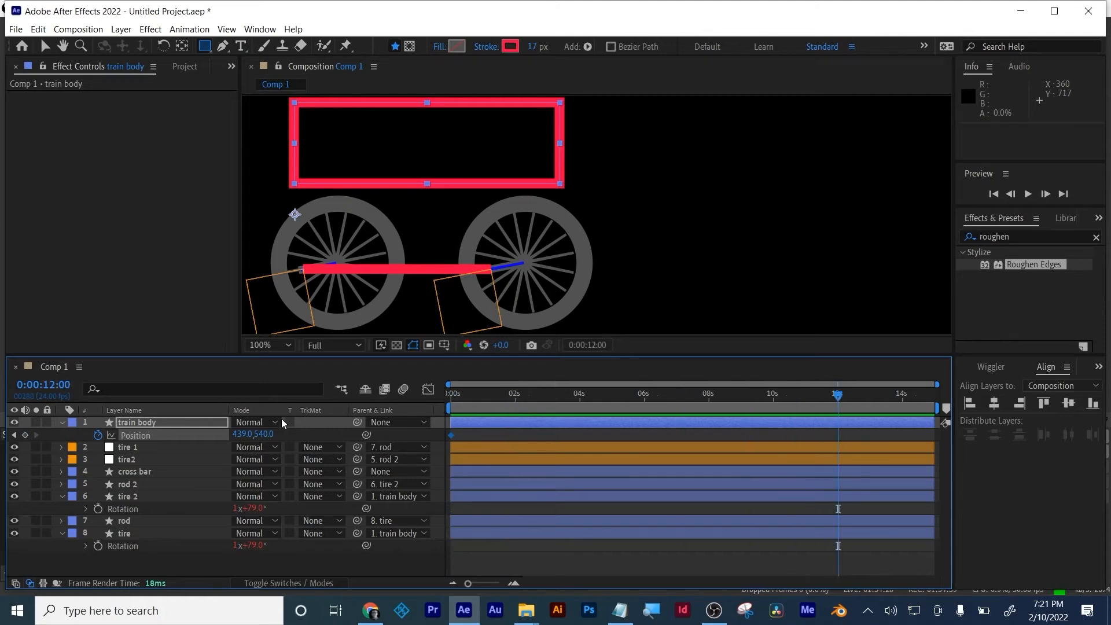
{"action": "left_click_drag", "start_coordinate": [244, 436], "coordinate": [658, 405]}
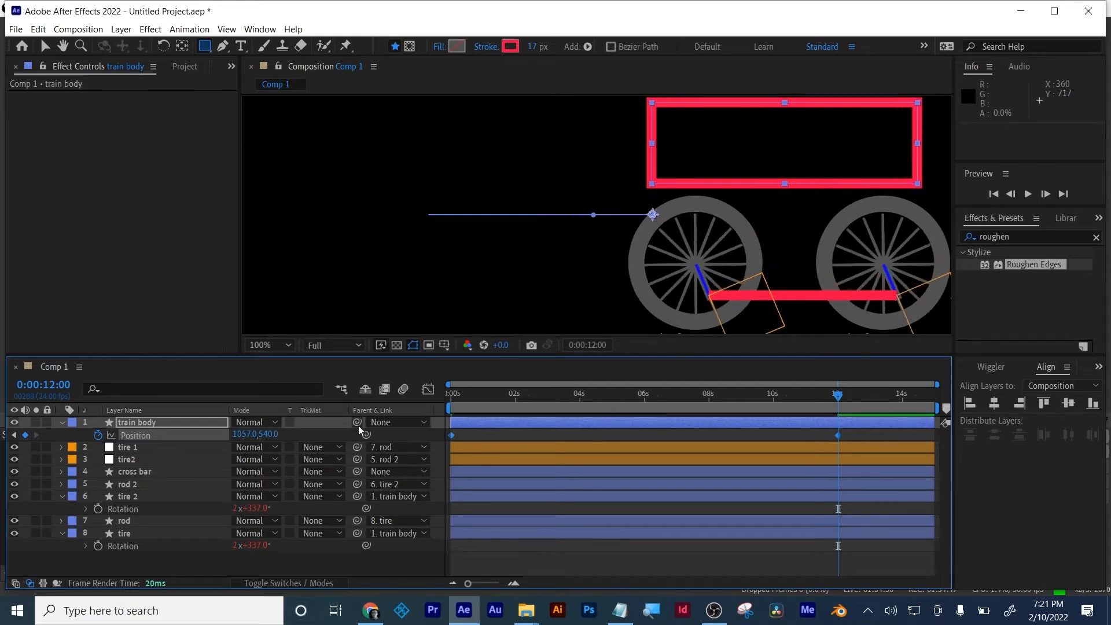
Apply Easy Ease to both train body Position keyframes and lengthen the final keyframe's incoming ease in the speed graph.
{"action": "right_click", "coordinate": [452, 440]}
{"action": "mouse_move", "coordinate": [481, 432]}
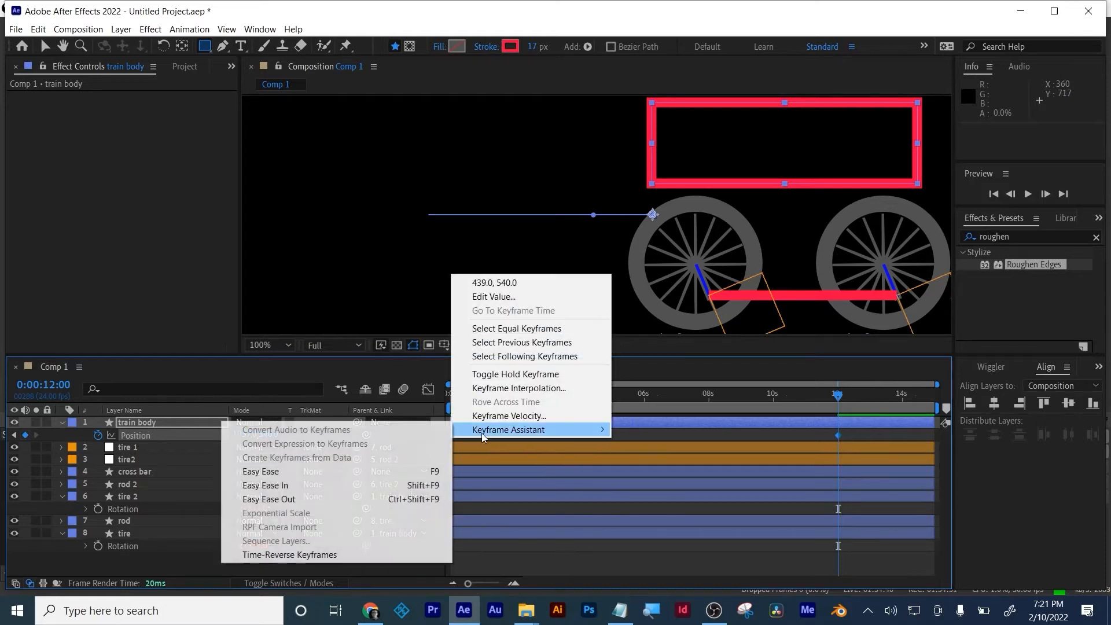
{"action": "left_click", "coordinate": [370, 471]}
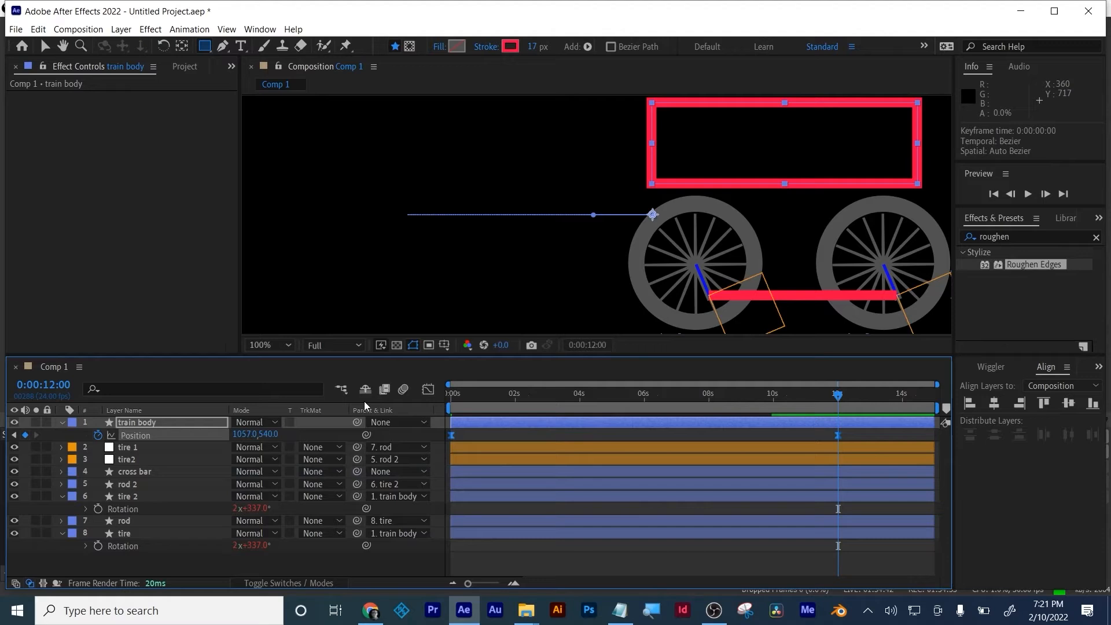
{"action": "left_click", "coordinate": [428, 389]}
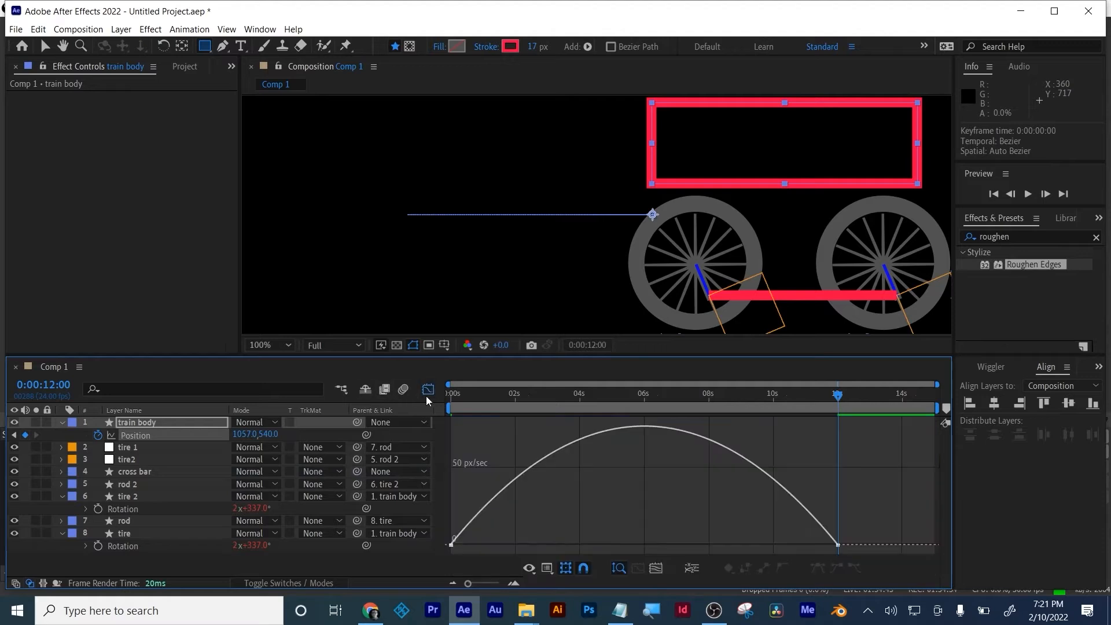
{"action": "left_click", "coordinate": [837, 545]}
{"action": "left_click_drag", "start_coordinate": [773, 544], "coordinate": [682, 545]}
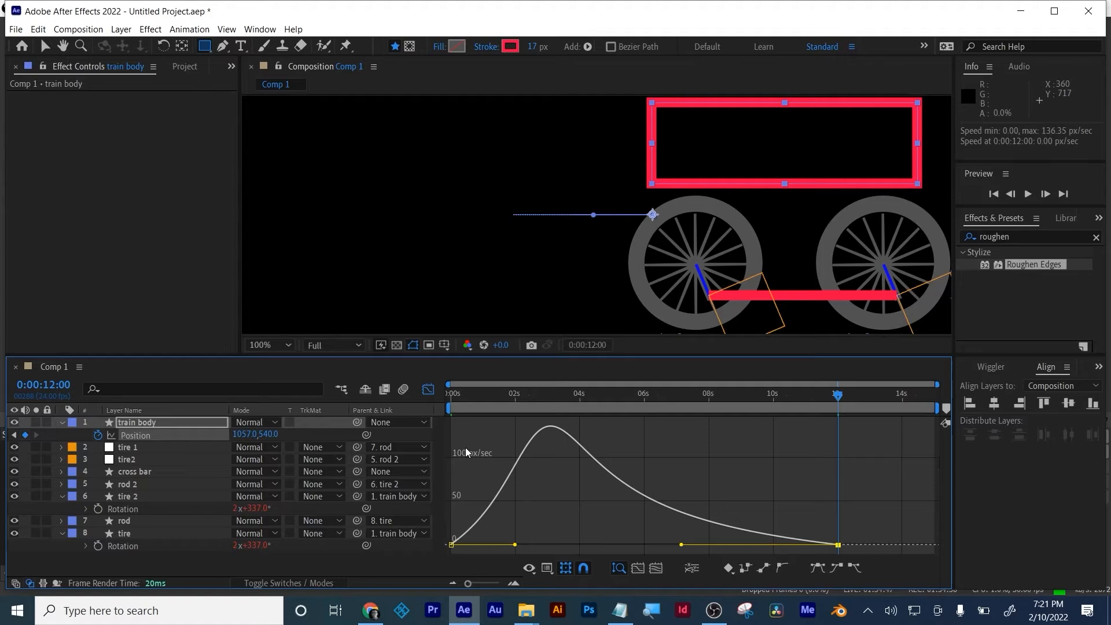
{"action": "left_click", "coordinate": [427, 389]}
{"action": "left_click", "coordinate": [493, 560]}
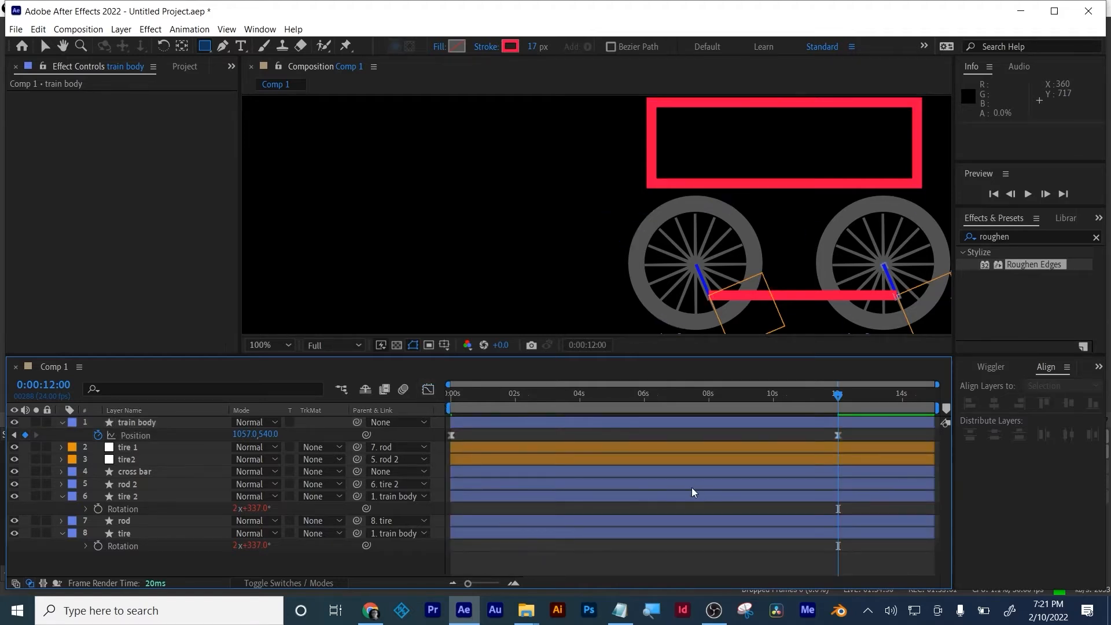
Shorten the work area to end just after the 12-second keyframe and preview the animation from the start.
{"action": "left_click_drag", "start_coordinate": [942, 408], "coordinate": [854, 401]}
{"action": "left_click_drag", "start_coordinate": [699, 394], "coordinate": [433, 425]}
{"action": "key", "text": "space"}
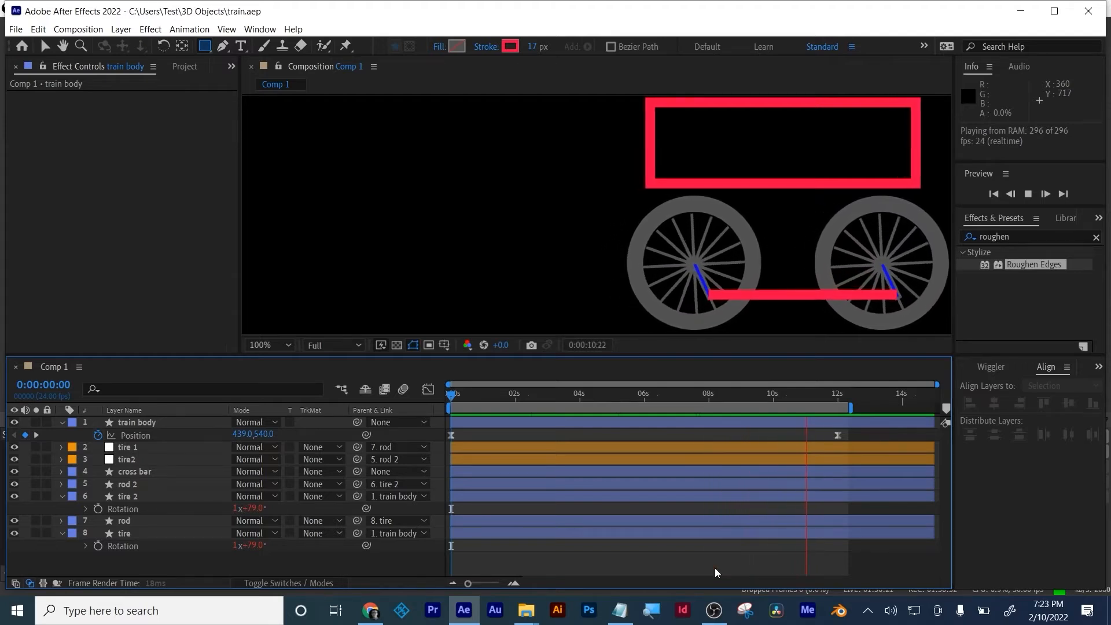
{"action": "key", "text": "space"}
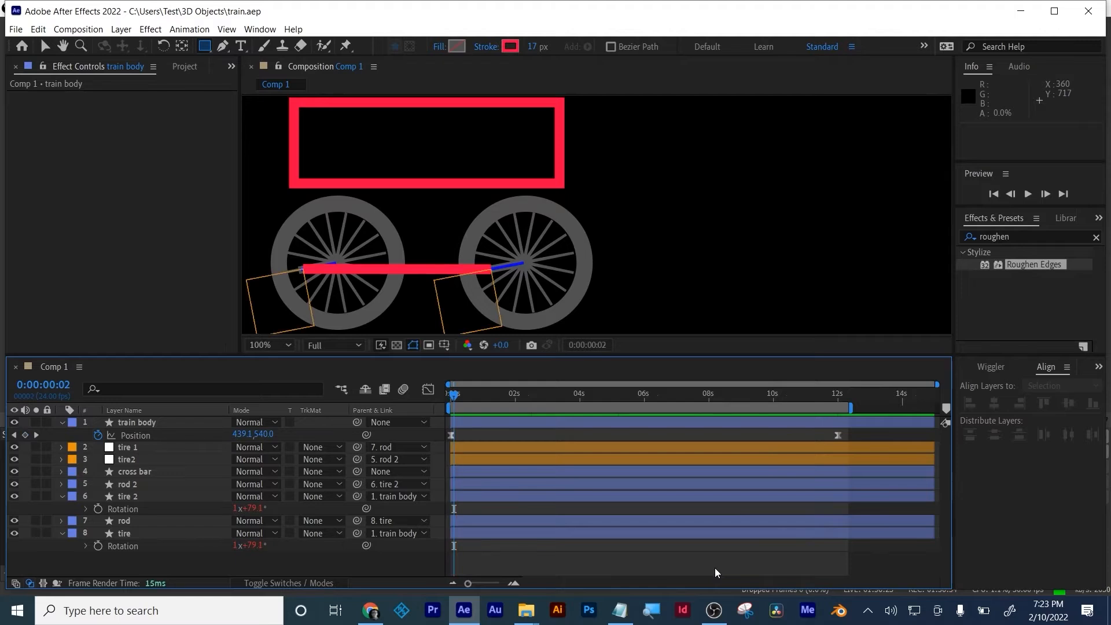
Rename the Comp 1 composition in the project as train example.
{"action": "left_click", "coordinate": [185, 65]}
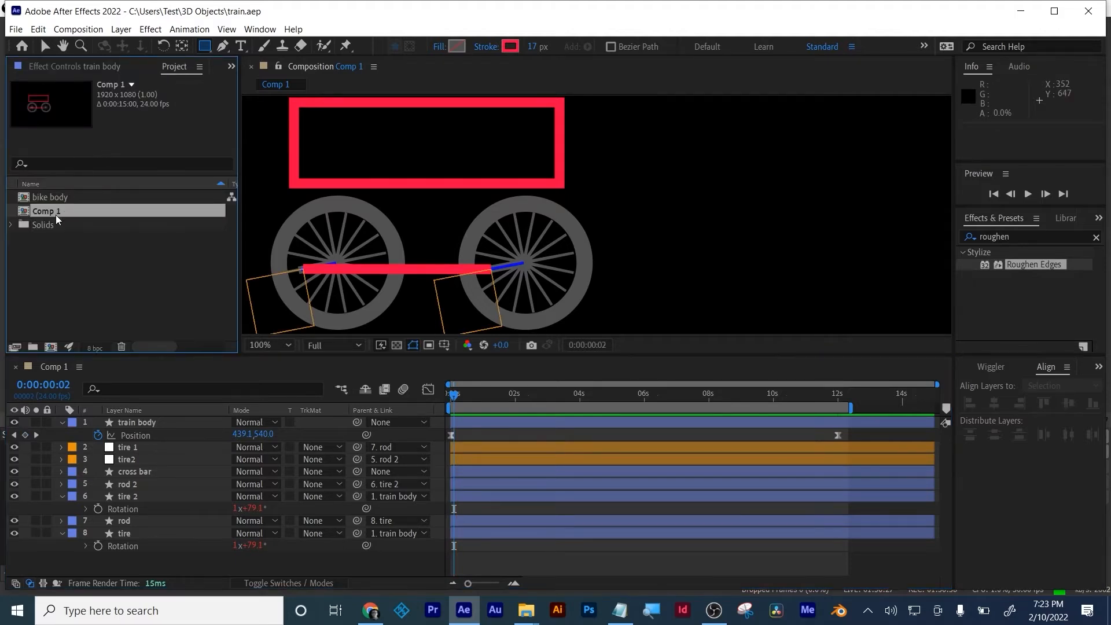
{"action": "key", "text": "Return"}
{"action": "type", "text": "trai"}
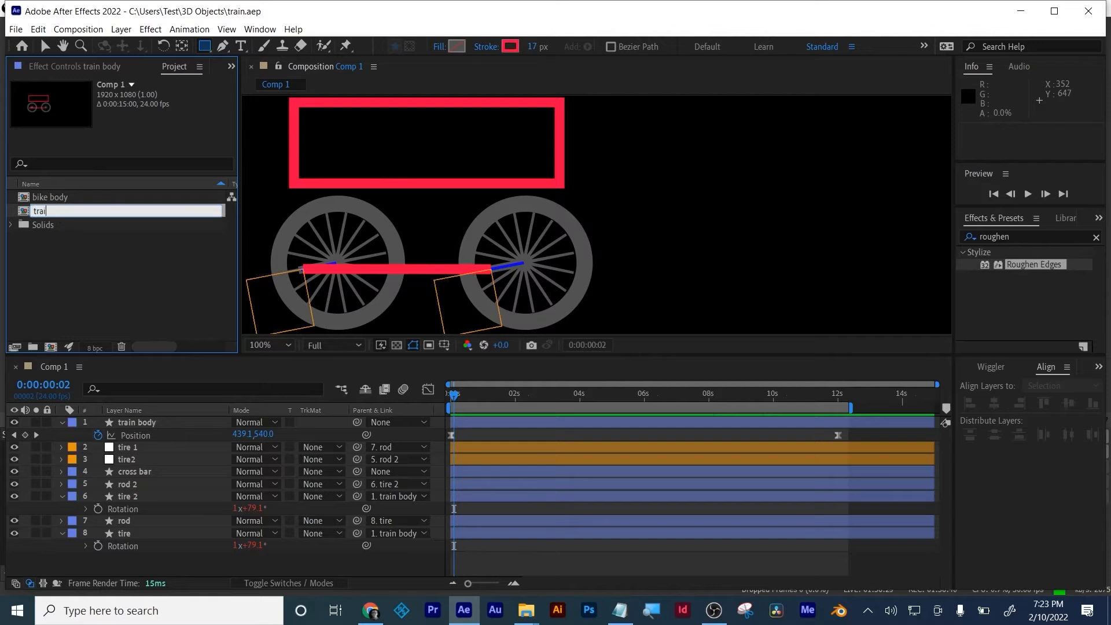
{"action": "type", "text": "n example"}
{"action": "key", "text": "Return"}
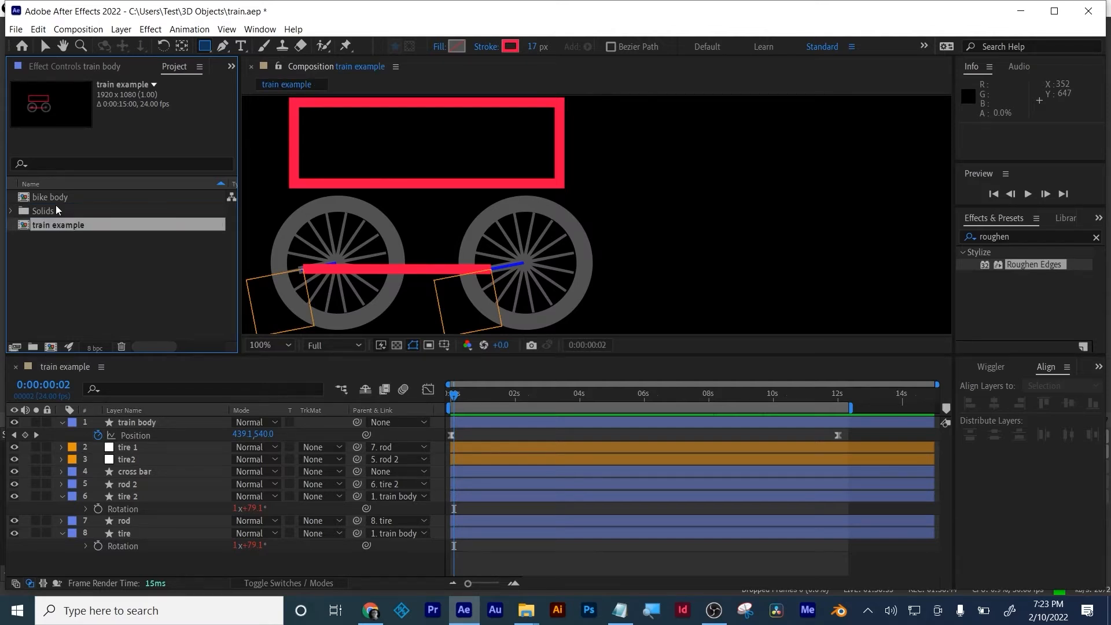
Check the bike body composition, close it and delete it from the project.
{"action": "double_click", "coordinate": [57, 197]}
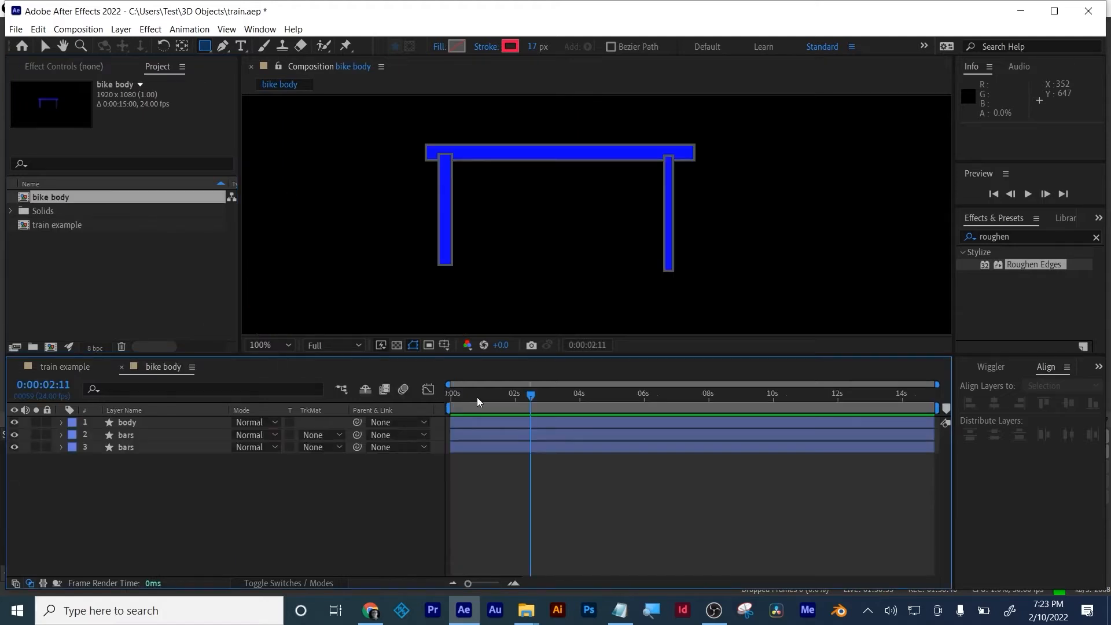
{"action": "left_click_drag", "start_coordinate": [478, 398], "coordinate": [454, 403]}
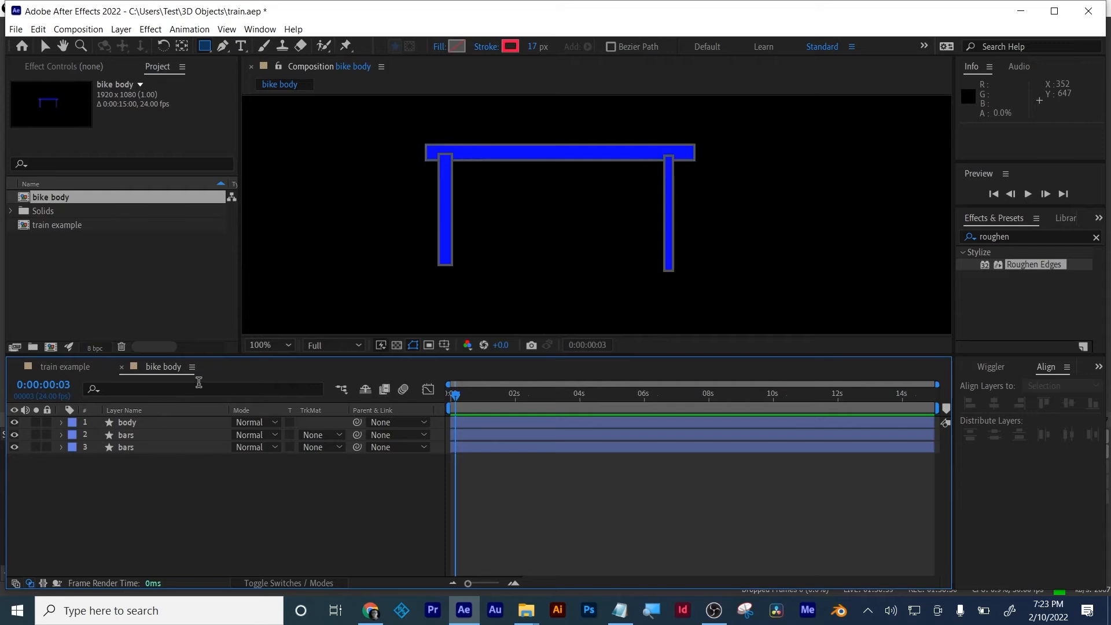
{"action": "left_click", "coordinate": [122, 366]}
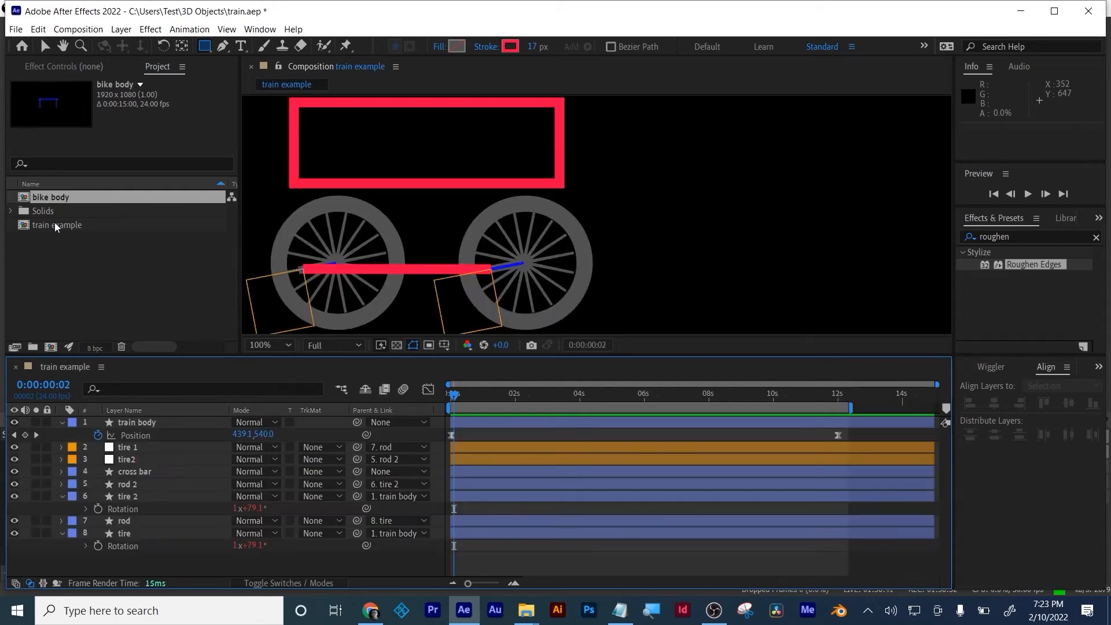
{"action": "left_click", "coordinate": [50, 196]}
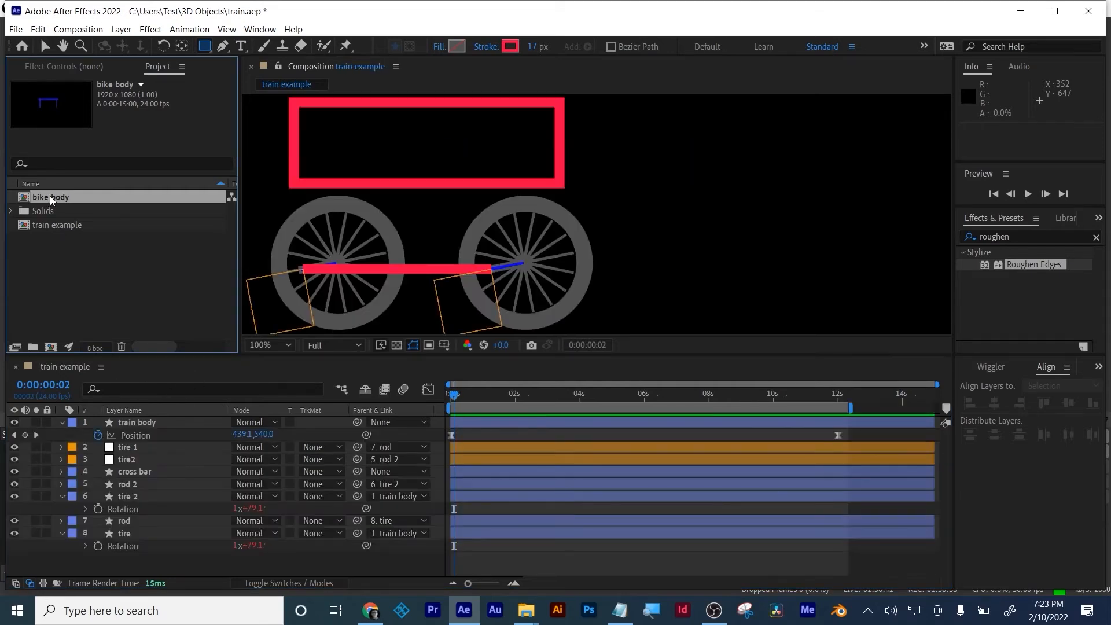
{"action": "left_click", "coordinate": [122, 346]}
{"action": "left_click", "coordinate": [583, 322]}
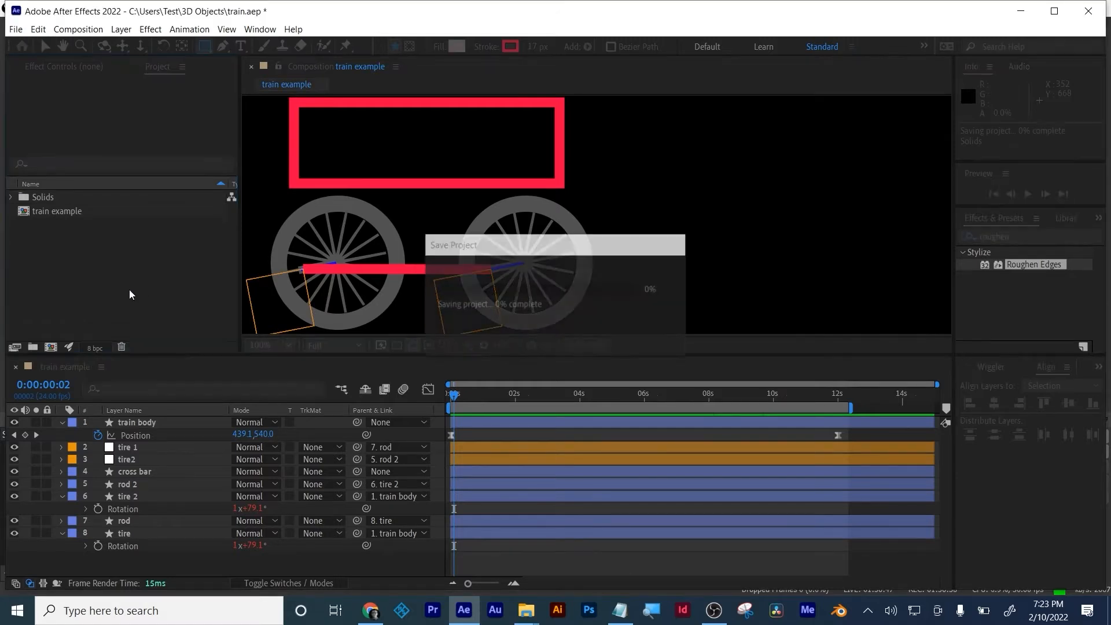
Create a new 1920 by 1080 px, 24 fps composition named nulls paths with a 15-second duration.
{"action": "left_click", "coordinate": [52, 346]}
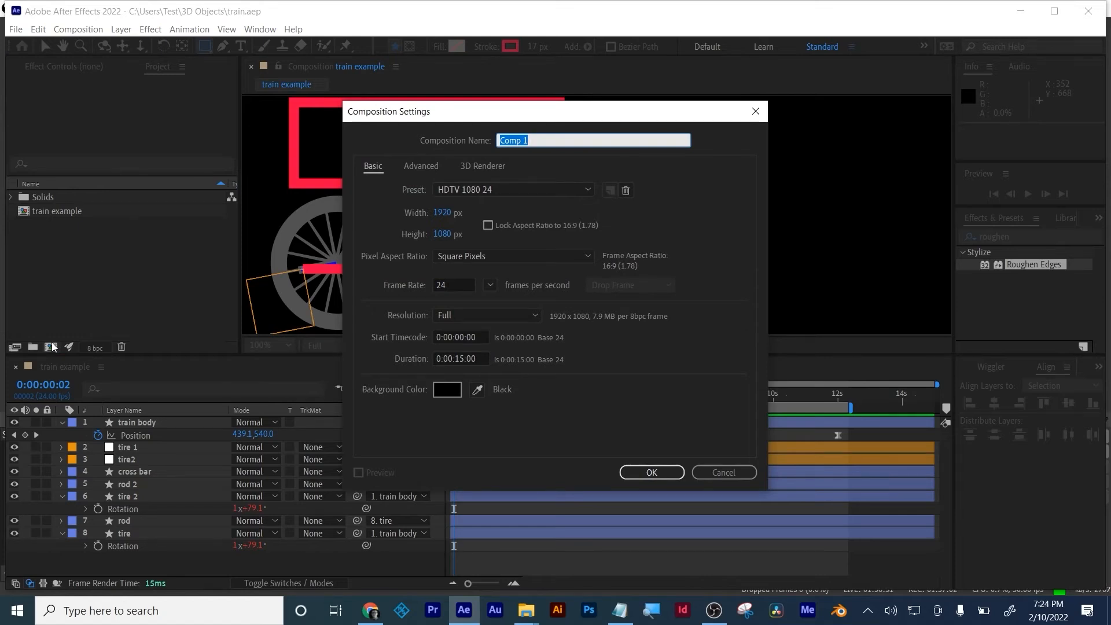
{"action": "type", "text": "nulls paths"}
{"action": "left_click", "coordinate": [637, 477]}
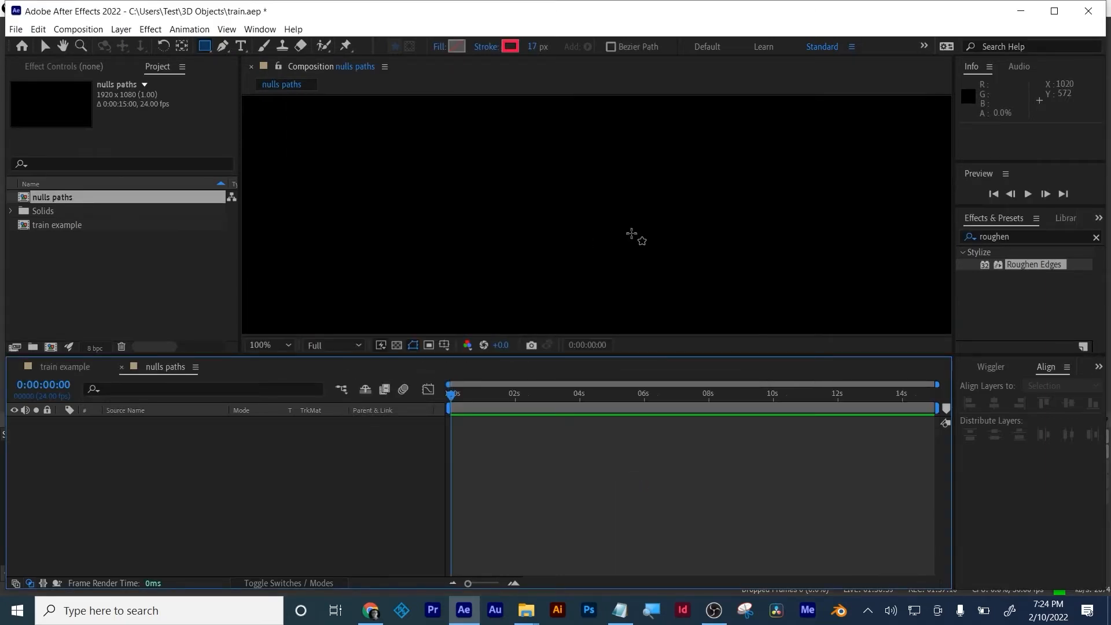
Draw an open wavy path with six smooth curve points across the empty composition using the Pen tool.
{"action": "left_click", "coordinate": [223, 47]}
{"action": "left_click_drag", "start_coordinate": [330, 244], "coordinate": [339, 191]}
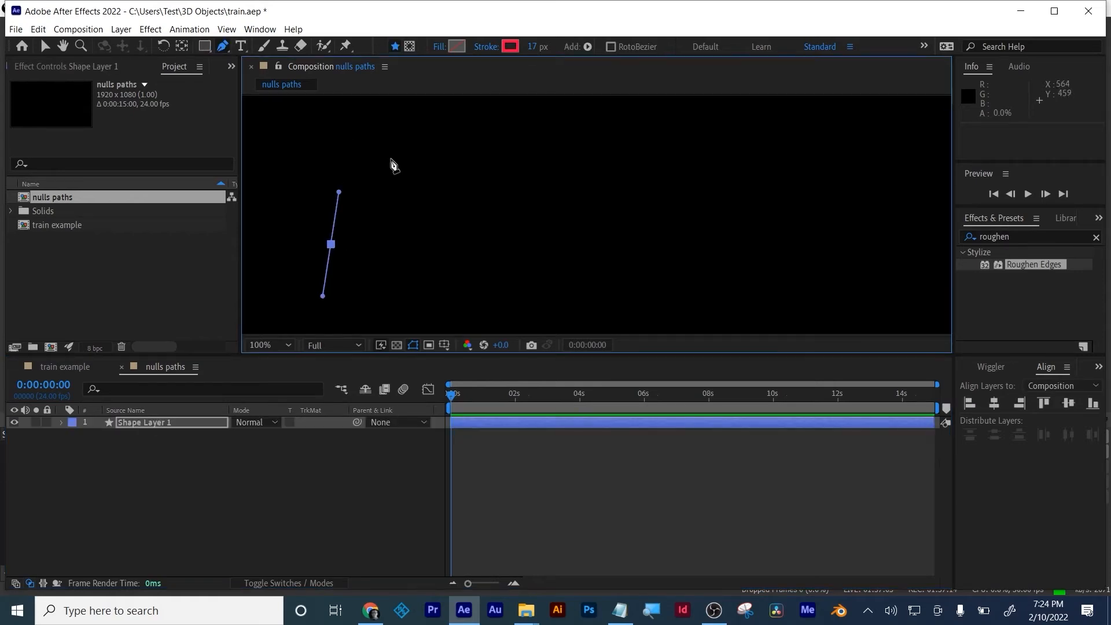
{"action": "left_click_drag", "start_coordinate": [415, 158], "coordinate": [438, 217]}
{"action": "mouse_move", "coordinate": [483, 255]}
{"action": "left_mouse_down"}
{"action": "mouse_move", "coordinate": [551, 197]}
{"action": "mouse_move", "coordinate": [601, 229]}
{"action": "left_mouse_up"}
{"action": "left_click_drag", "start_coordinate": [627, 270], "coordinate": [670, 229]}
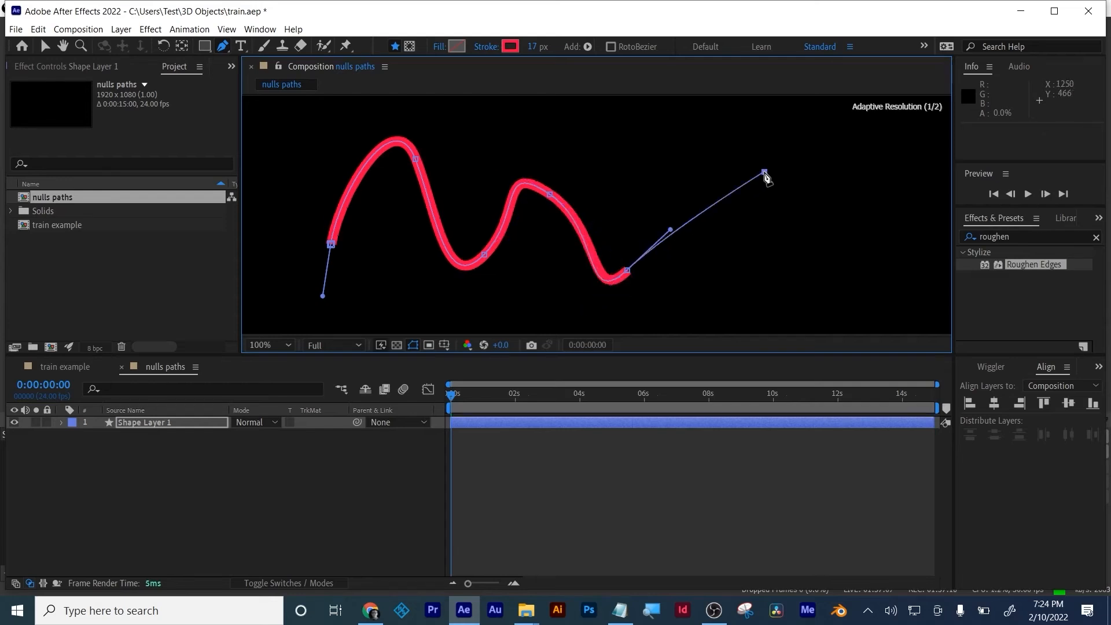
{"action": "left_click_drag", "start_coordinate": [763, 171], "coordinate": [808, 227]}
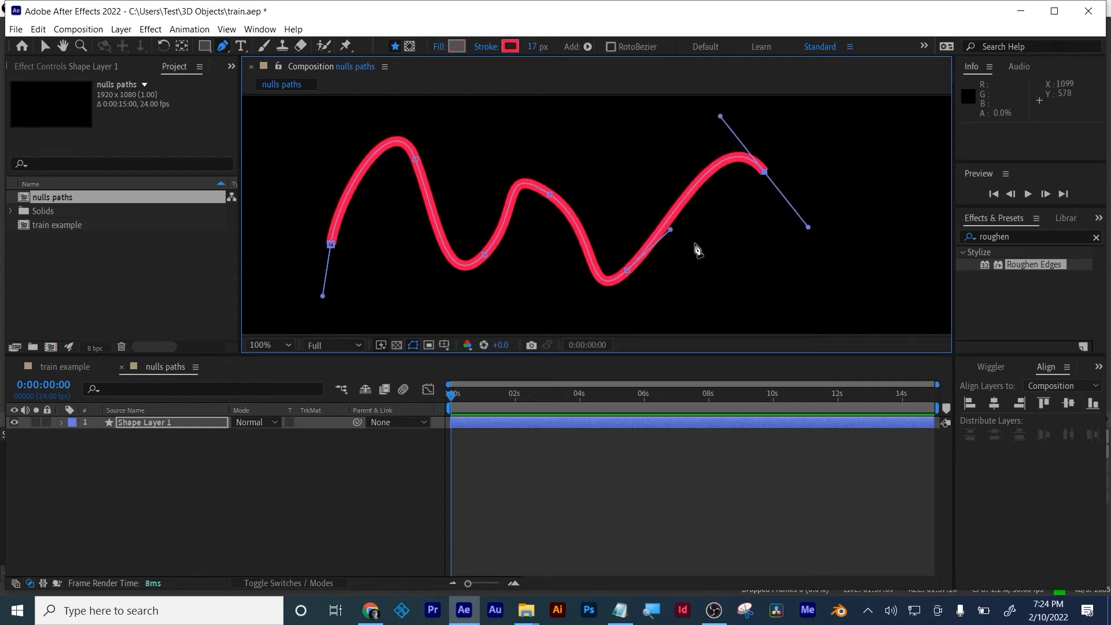
Expand the contents of Shape Layer 1 down to Path 1 and select its Path property.
{"action": "left_click", "coordinate": [61, 425]}
{"action": "left_click", "coordinate": [80, 436]}
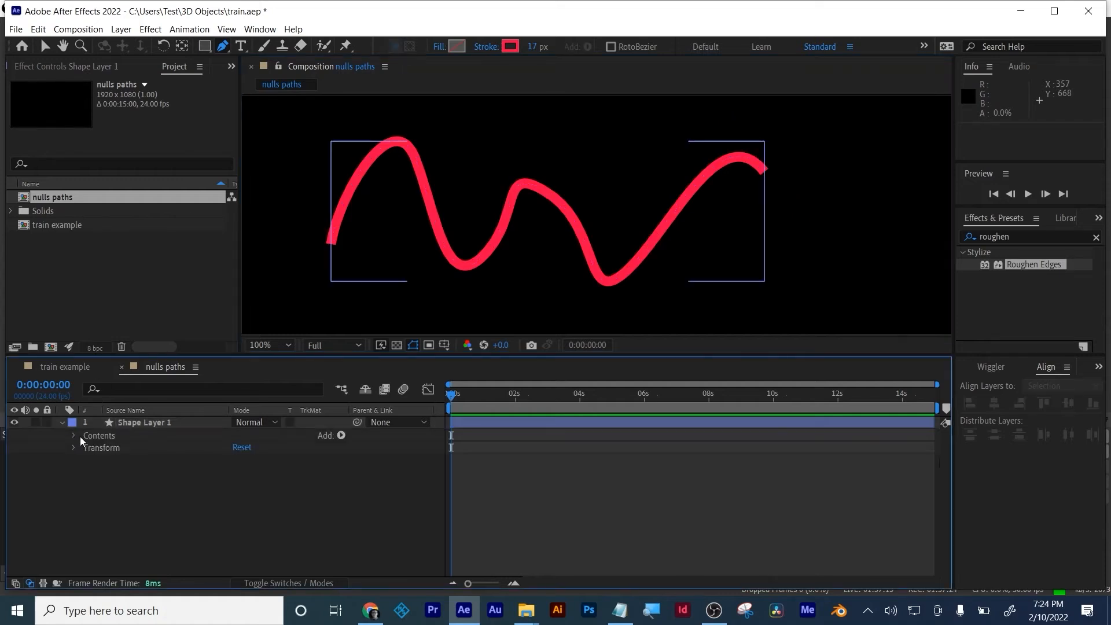
{"action": "left_click", "coordinate": [74, 436]}
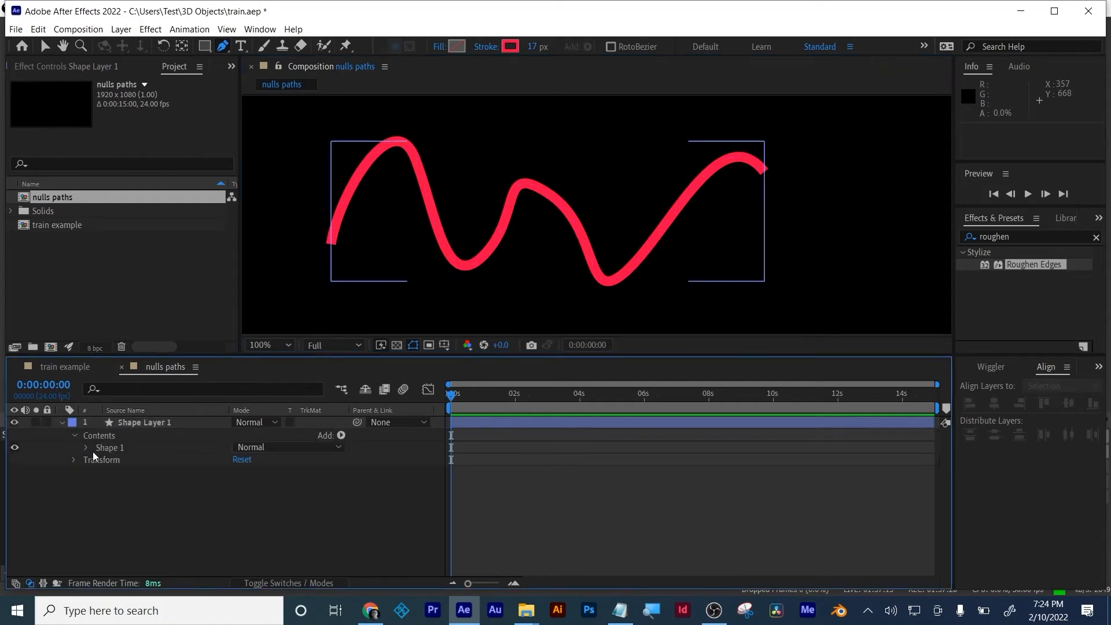
{"action": "left_click", "coordinate": [85, 446]}
{"action": "left_click", "coordinate": [99, 459]}
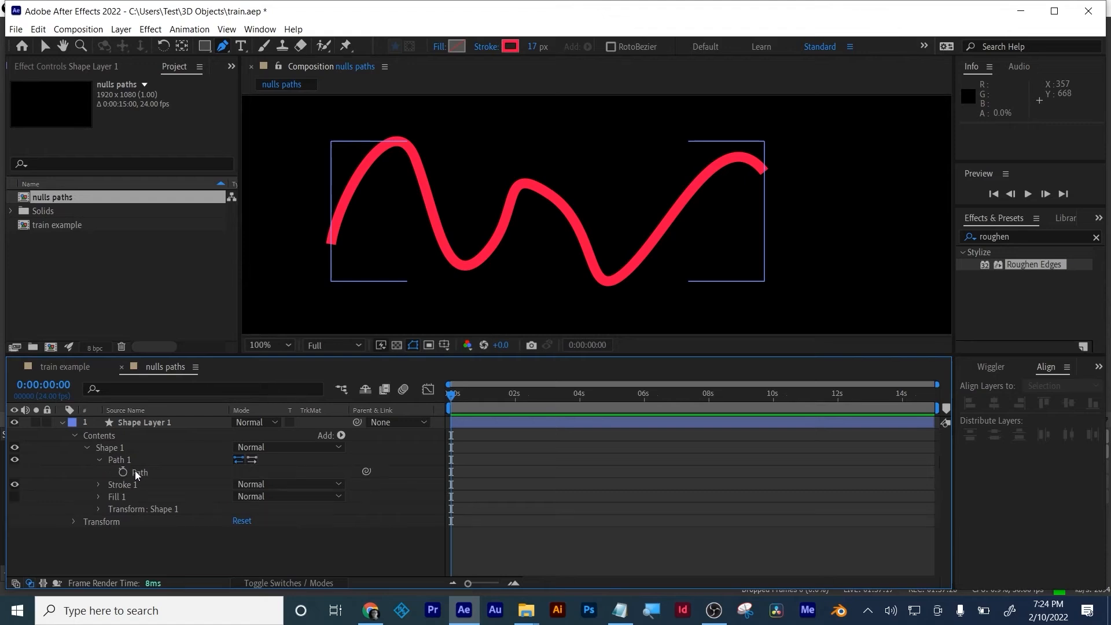
{"action": "left_click", "coordinate": [138, 472]}
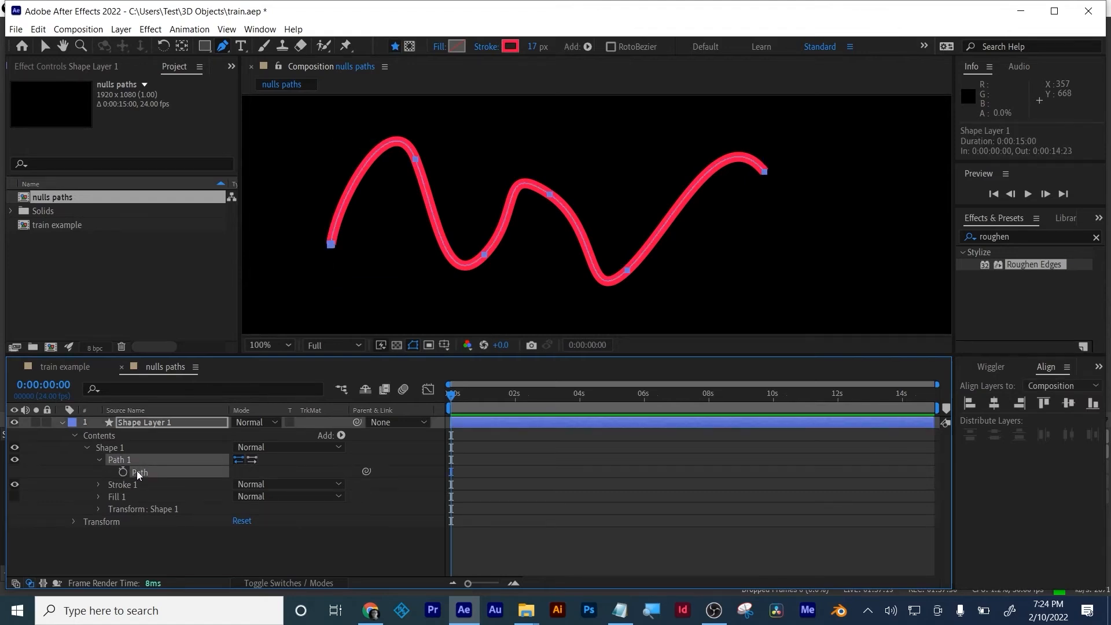
Generate control nulls for the selected path with the Points Follow Nulls option of Create Nulls From Paths.
{"action": "left_click", "coordinate": [254, 34]}
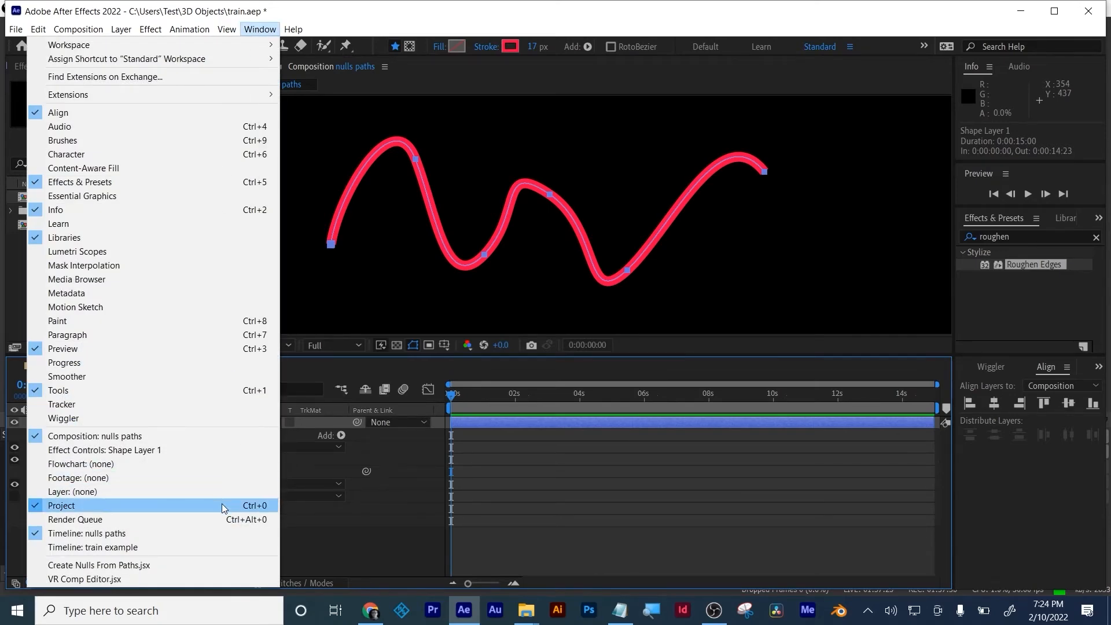
{"action": "left_click", "coordinate": [165, 565]}
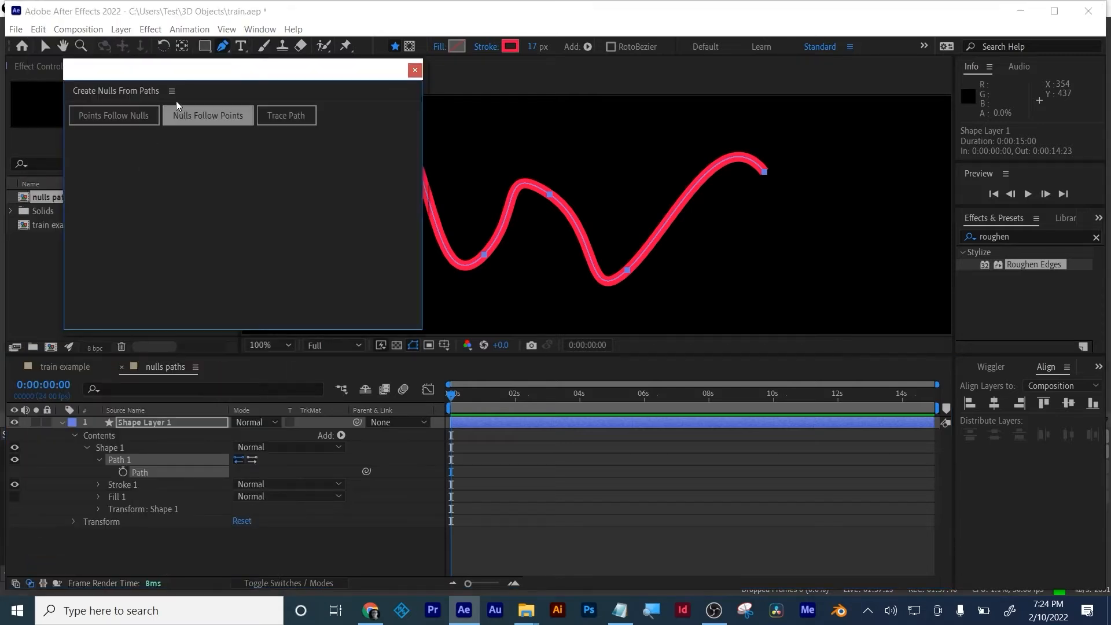
{"action": "left_click_drag", "start_coordinate": [196, 79], "coordinate": [795, 327]}
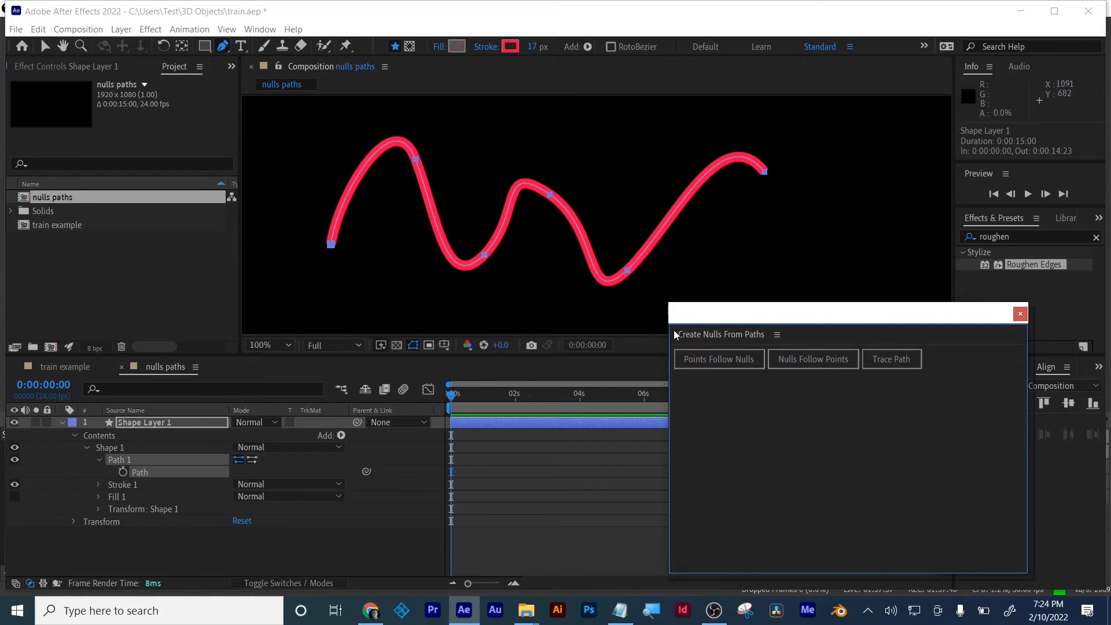
{"action": "left_click", "coordinate": [703, 360]}
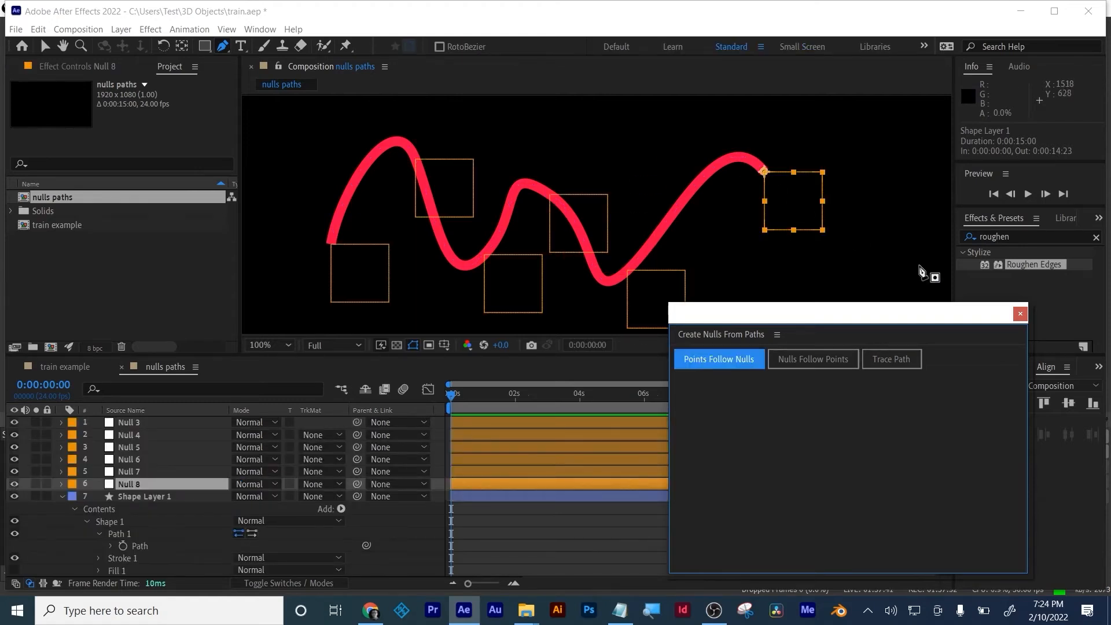
{"action": "left_click", "coordinate": [1020, 313]}
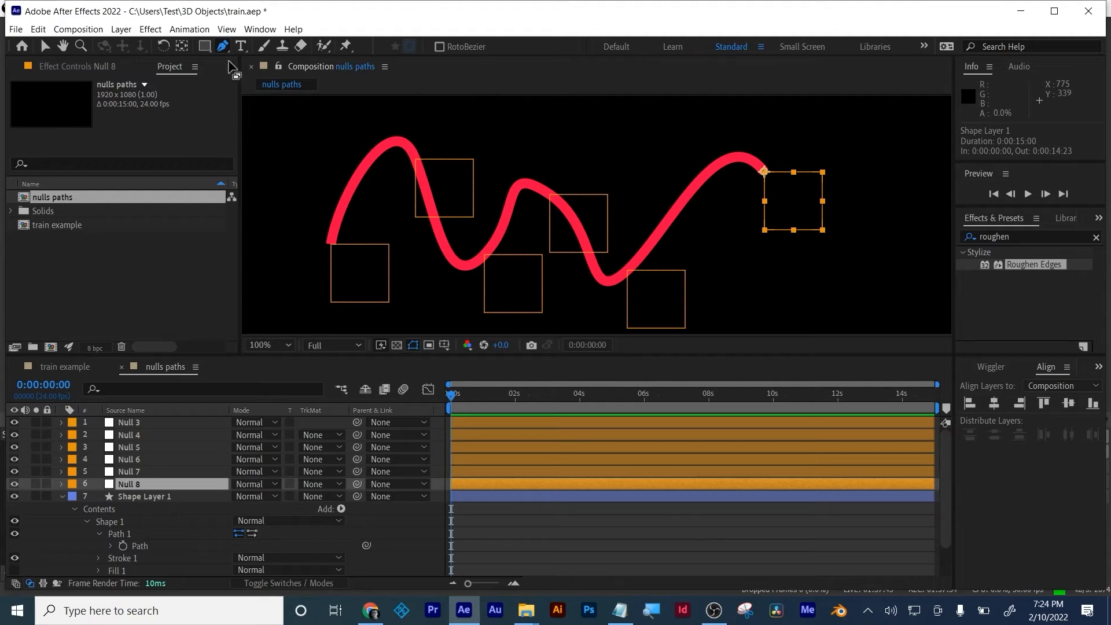
Move Null 8 up to a Y position of 451 to test the link, and undo back to the path without nulls.
{"action": "left_click", "coordinate": [47, 66]}
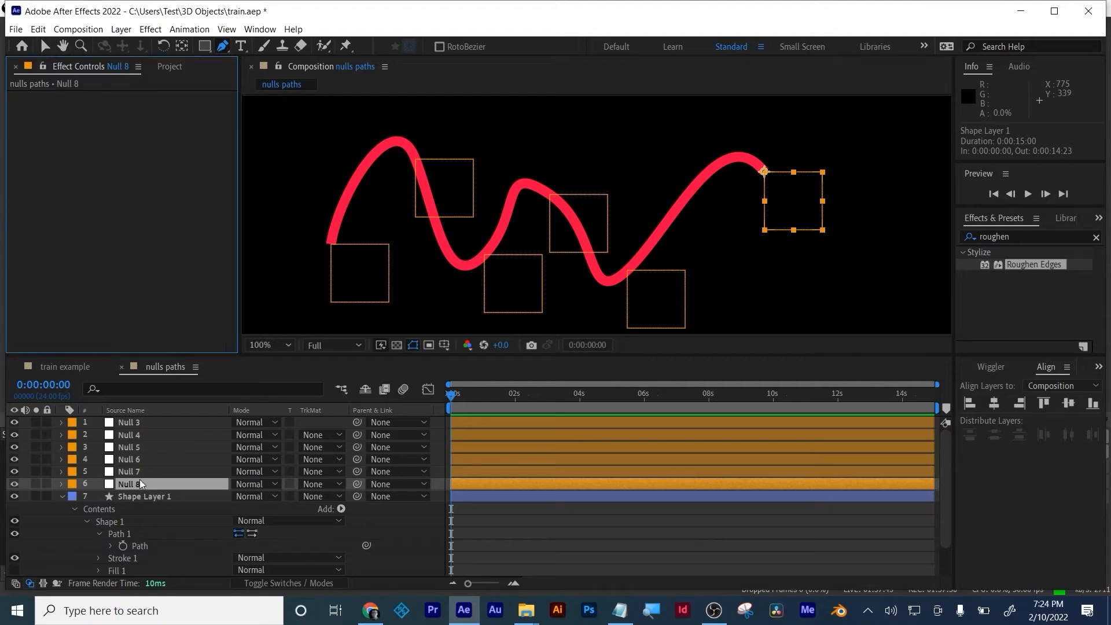
{"action": "key", "text": "p"}
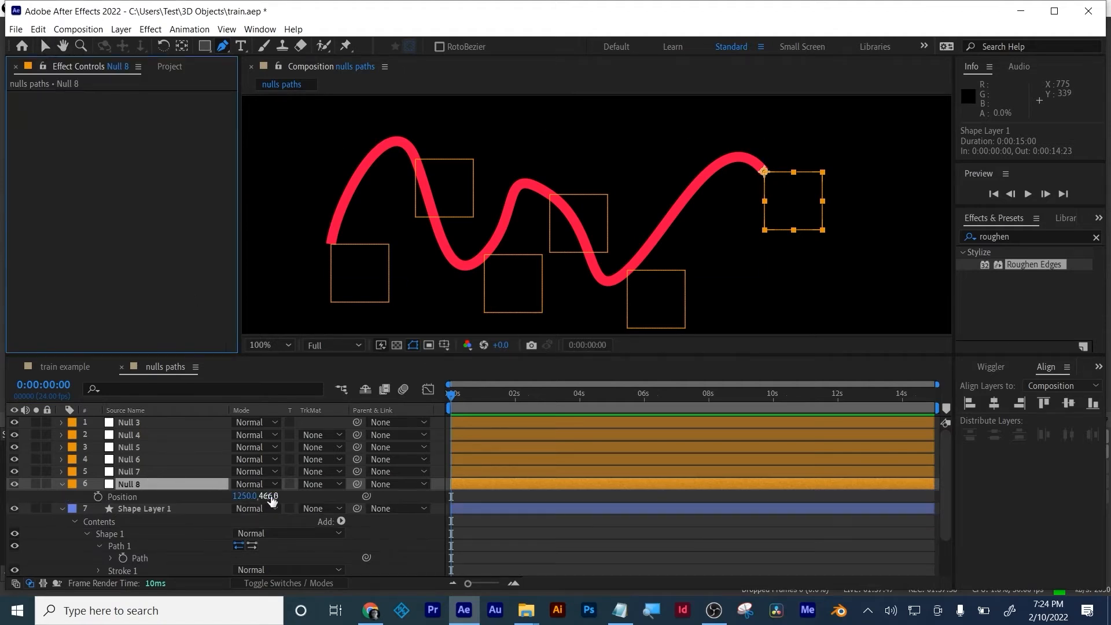
{"action": "left_click_drag", "start_coordinate": [268, 496], "coordinate": [307, 499]}
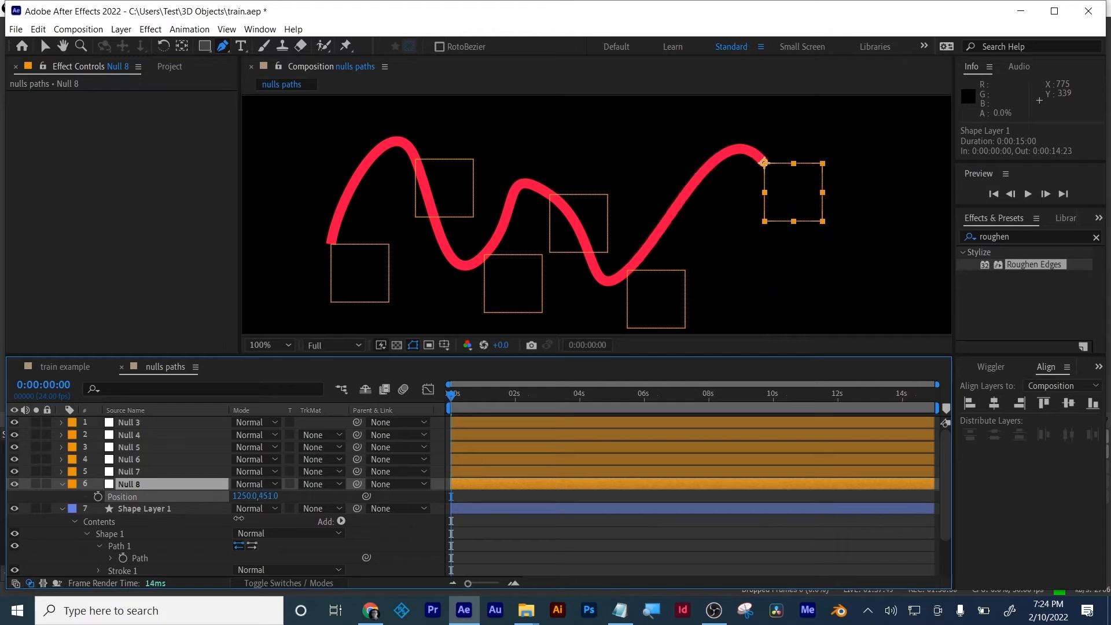
{"action": "key", "text": "ctrl+z"}
{"action": "key", "text": "ctrl+z"}
{"action": "key", "text": "ctrl+z"}
{"action": "key", "text": "ctrl+z"}
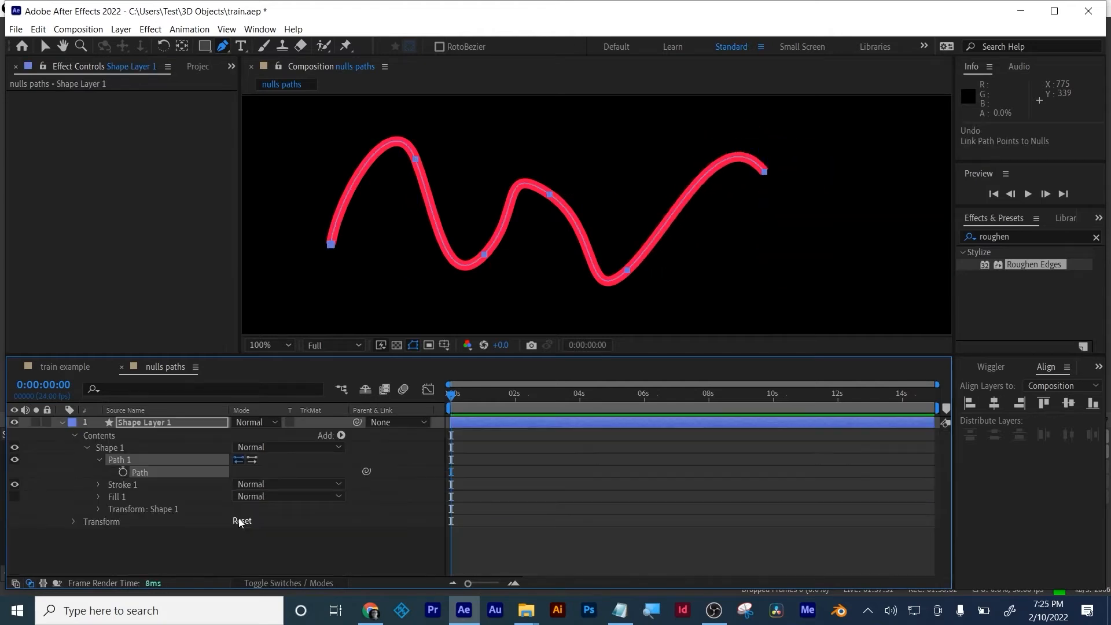
Generate nulls attached to the selected path's vertices with the Nulls Follow Points option of Create Nulls From Paths.
{"action": "left_click", "coordinate": [141, 472]}
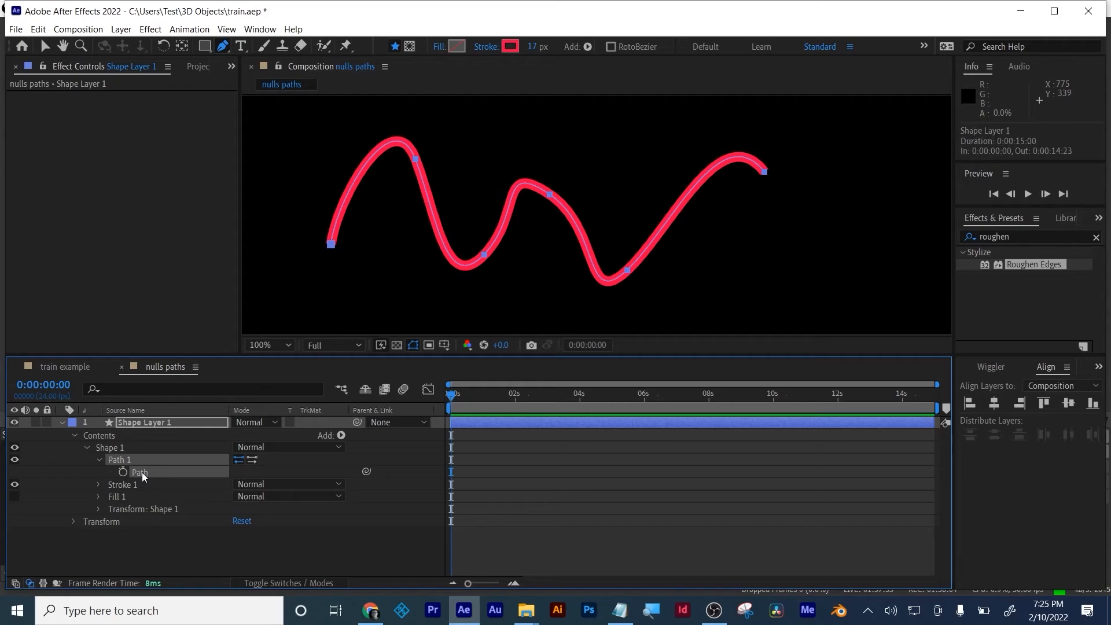
{"action": "left_click", "coordinate": [261, 28]}
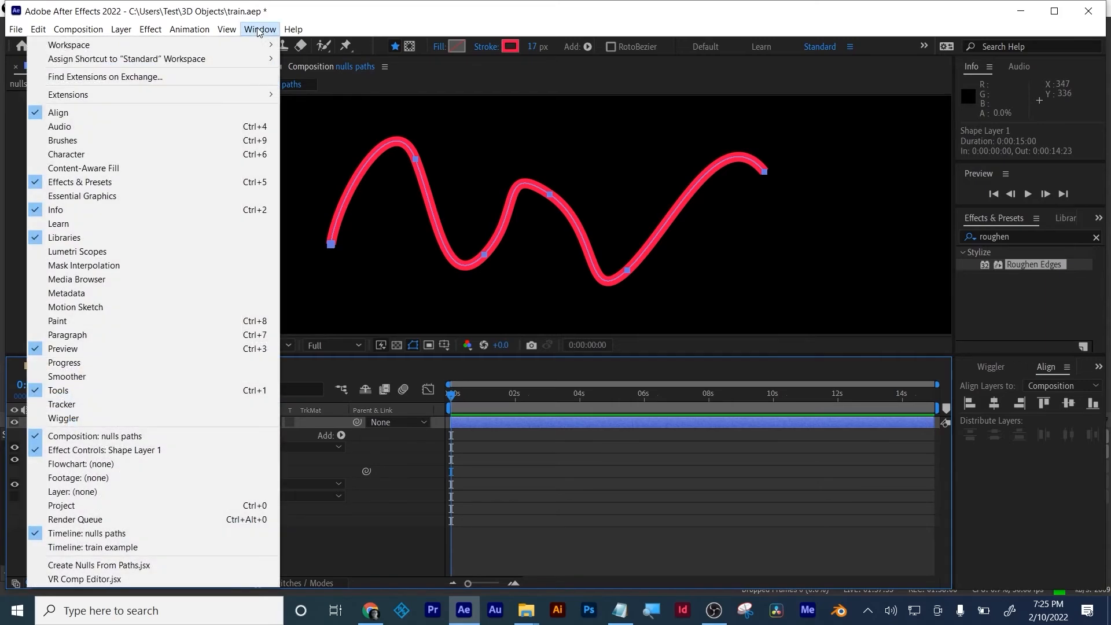
{"action": "left_click", "coordinate": [171, 566]}
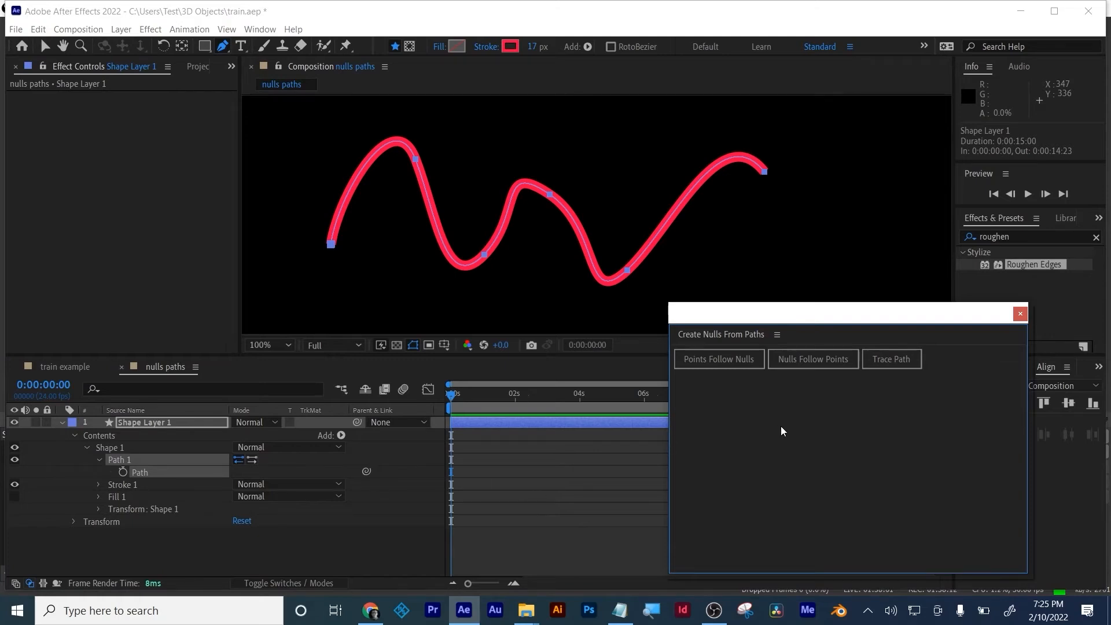
{"action": "left_click", "coordinate": [813, 360]}
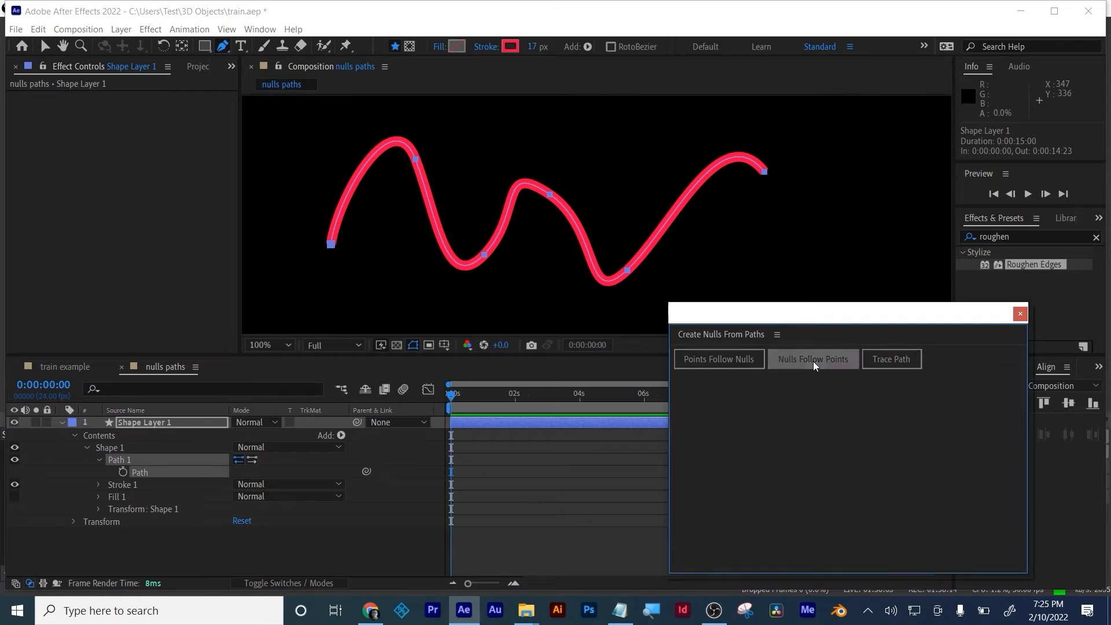
{"action": "left_click", "coordinate": [1019, 314]}
Move the curve's last vertex downward to test the linked nulls, and undo both the vertex move and the null creation.
{"action": "left_click", "coordinate": [146, 497]}
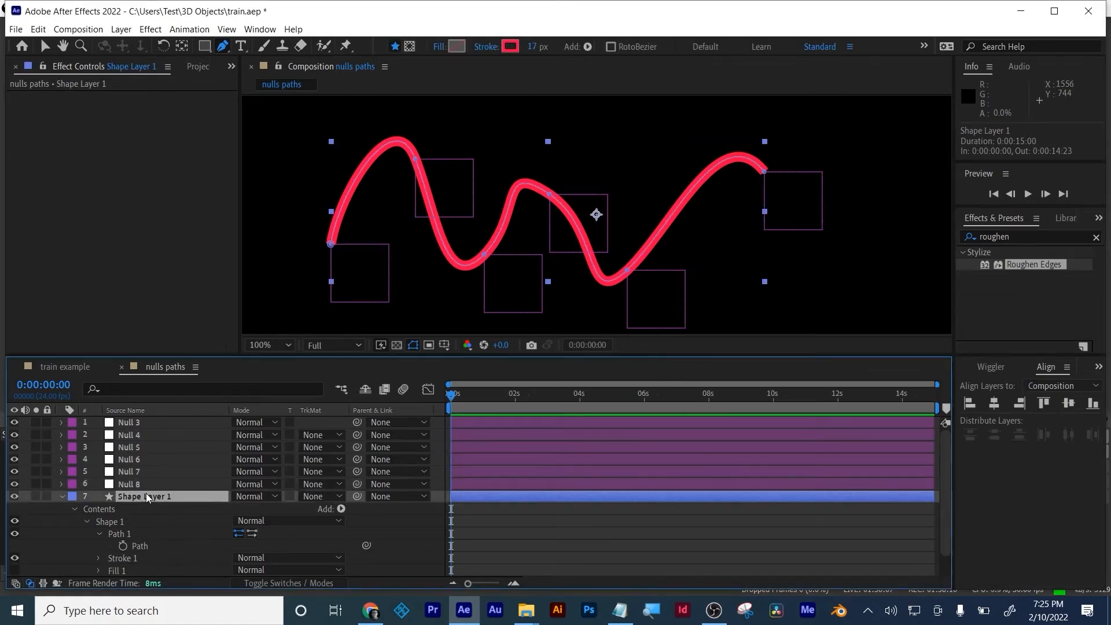
{"action": "left_click", "coordinate": [137, 545]}
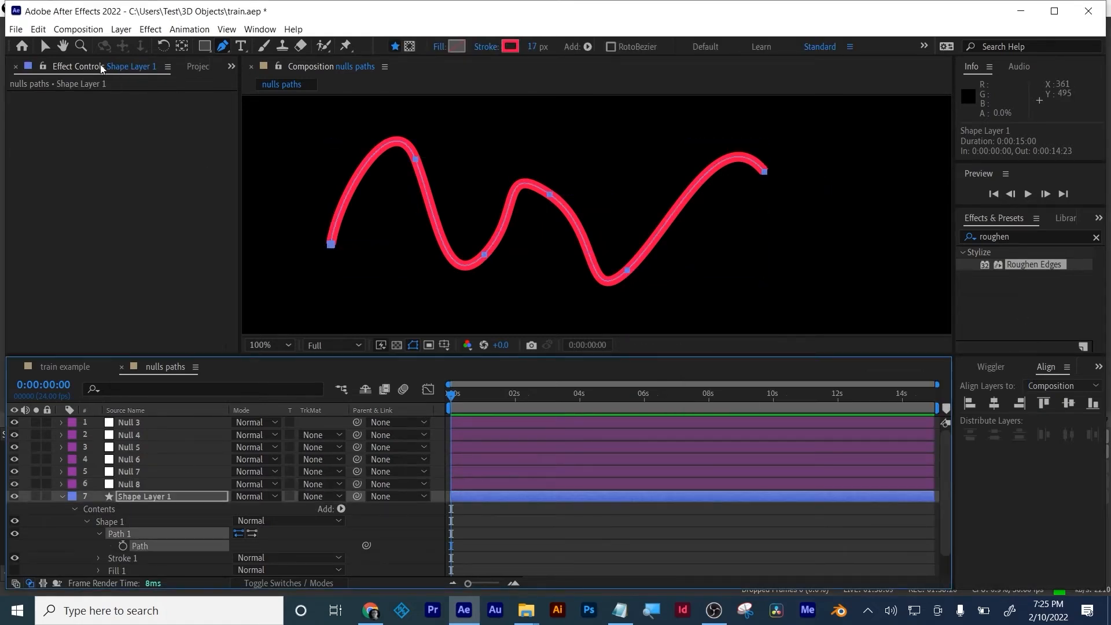
{"action": "left_click", "coordinate": [45, 46]}
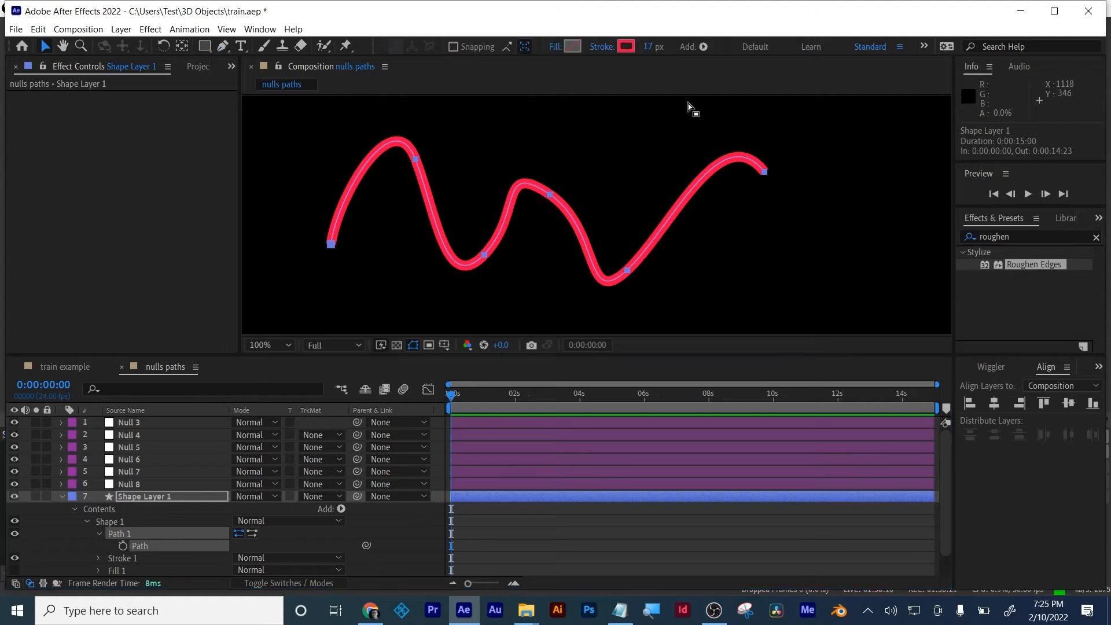
{"action": "right_click", "coordinate": [764, 171]}
{"action": "left_click", "coordinate": [764, 172]}
{"action": "left_click_drag", "start_coordinate": [764, 171], "coordinate": [775, 263]}
{"action": "left_click", "coordinate": [699, 516]}
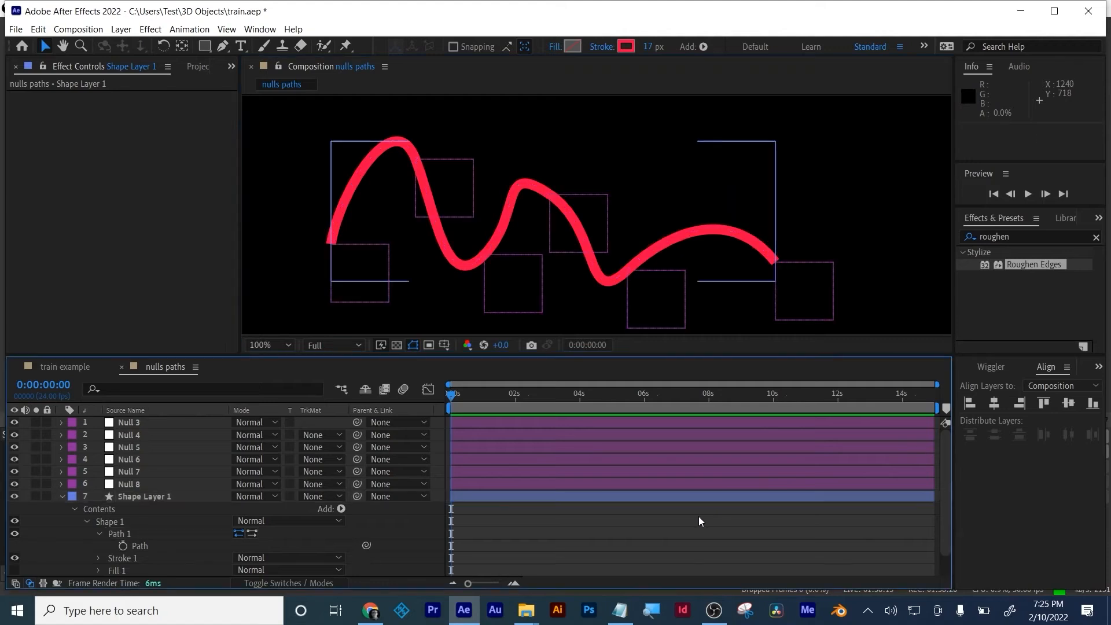
{"action": "key", "text": "ctrl+z"}
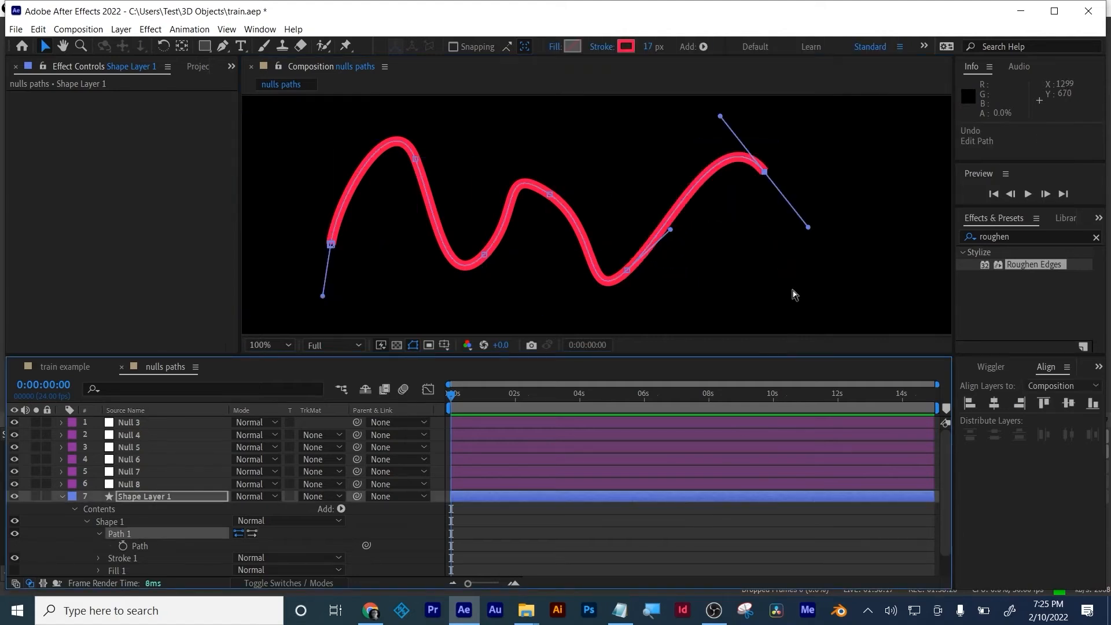
{"action": "key", "text": "ctrl+z"}
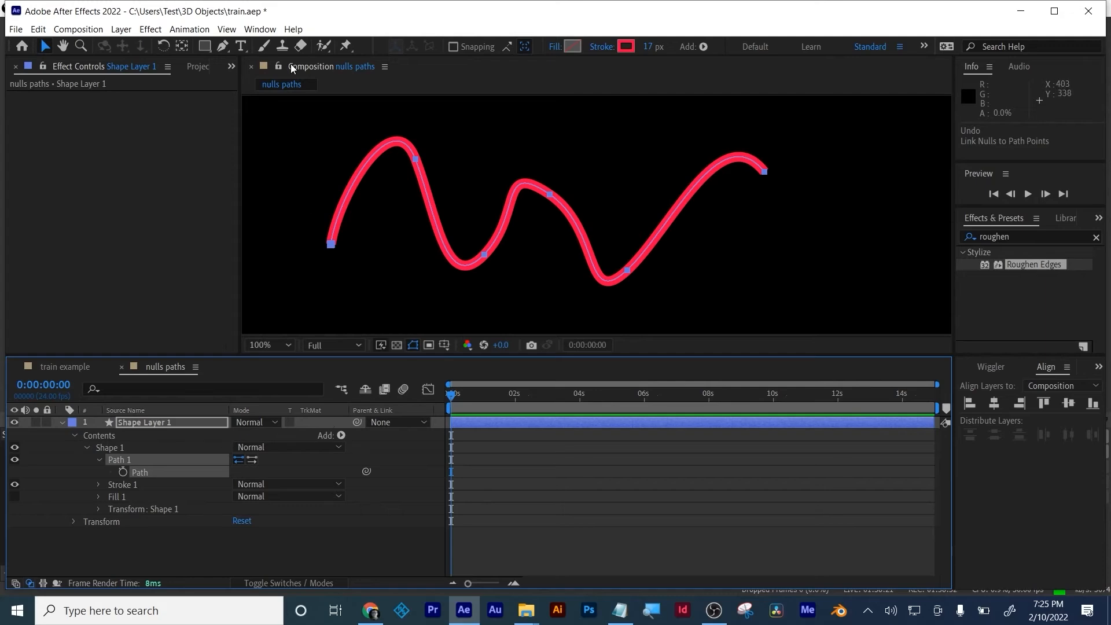
Create a null that travels along the selected path with the Trace Path option of Create Nulls From Paths.
{"action": "left_click", "coordinate": [259, 28]}
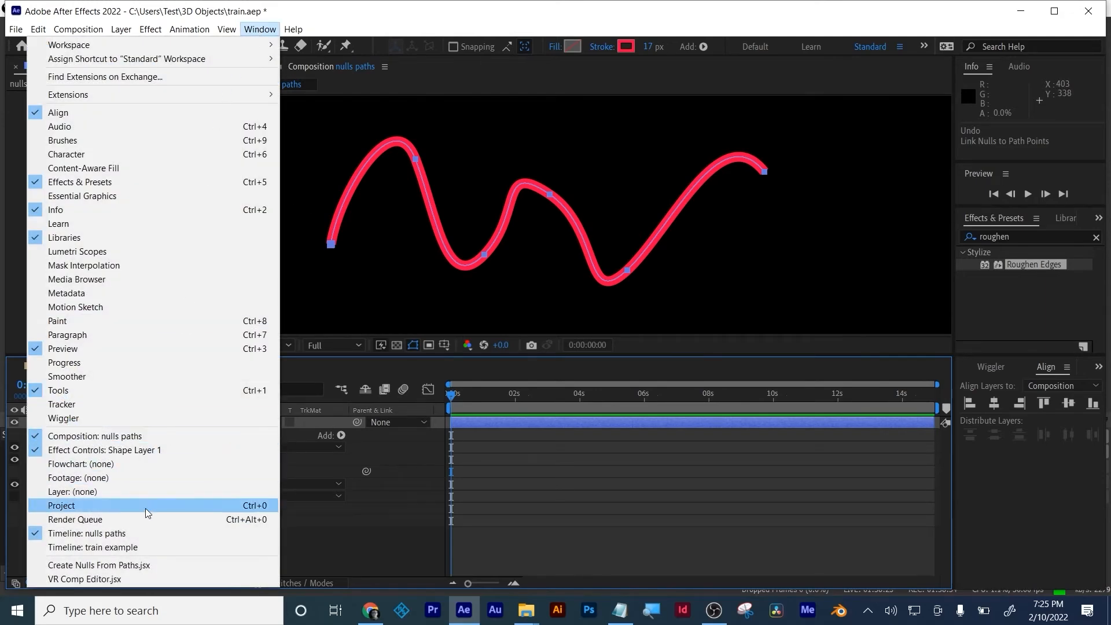
{"action": "left_click", "coordinate": [140, 564]}
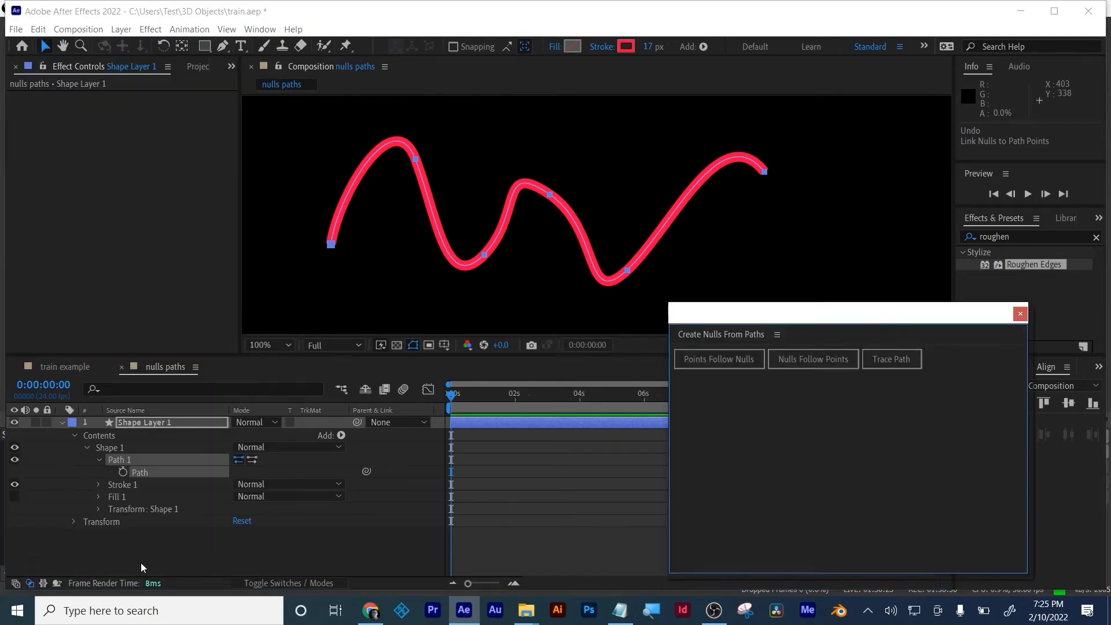
{"action": "left_click", "coordinate": [896, 359]}
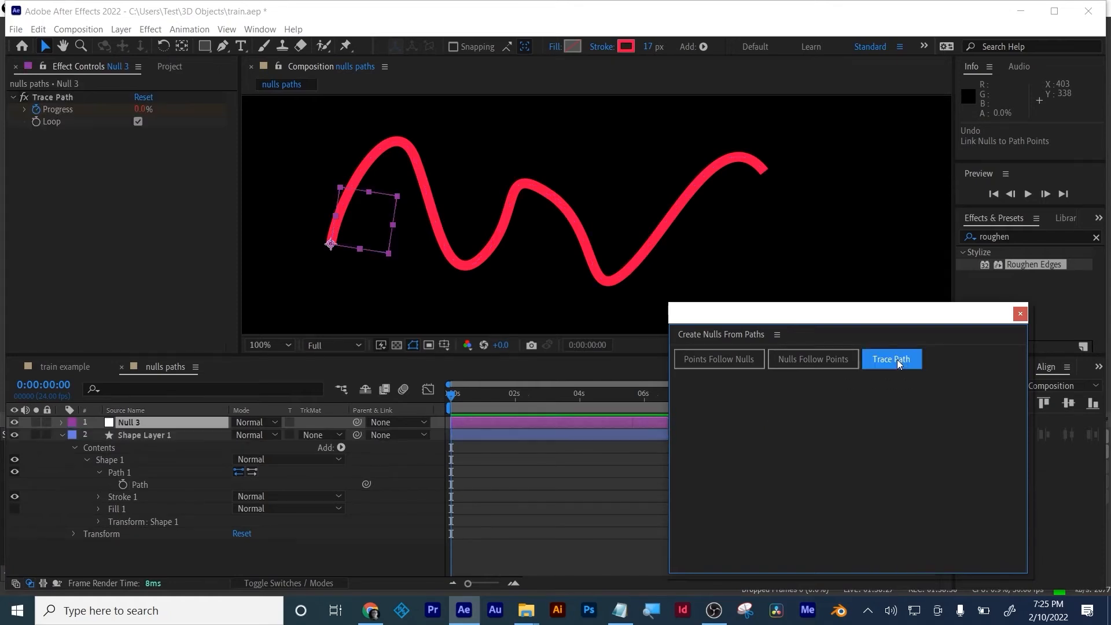
{"action": "left_click", "coordinate": [1019, 315]}
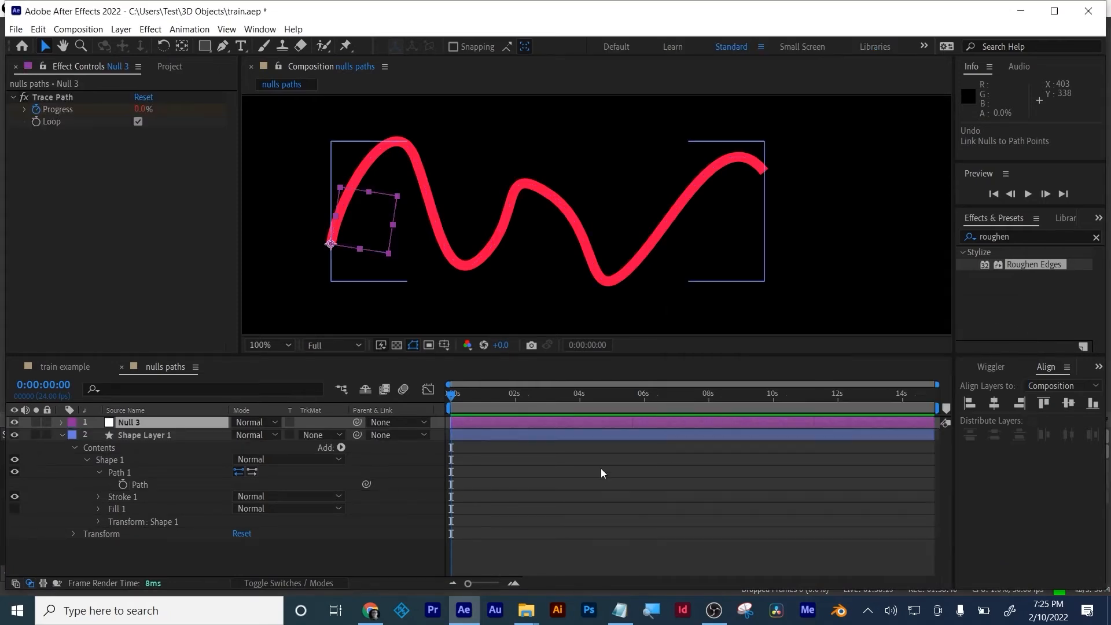
Preview the null tracing the path from the start and return to the first frame.
{"action": "mouse_move", "coordinate": [454, 396]}
{"action": "left_mouse_down"}
{"action": "mouse_move", "coordinate": [577, 394]}
{"action": "mouse_move", "coordinate": [442, 391]}
{"action": "left_mouse_up"}
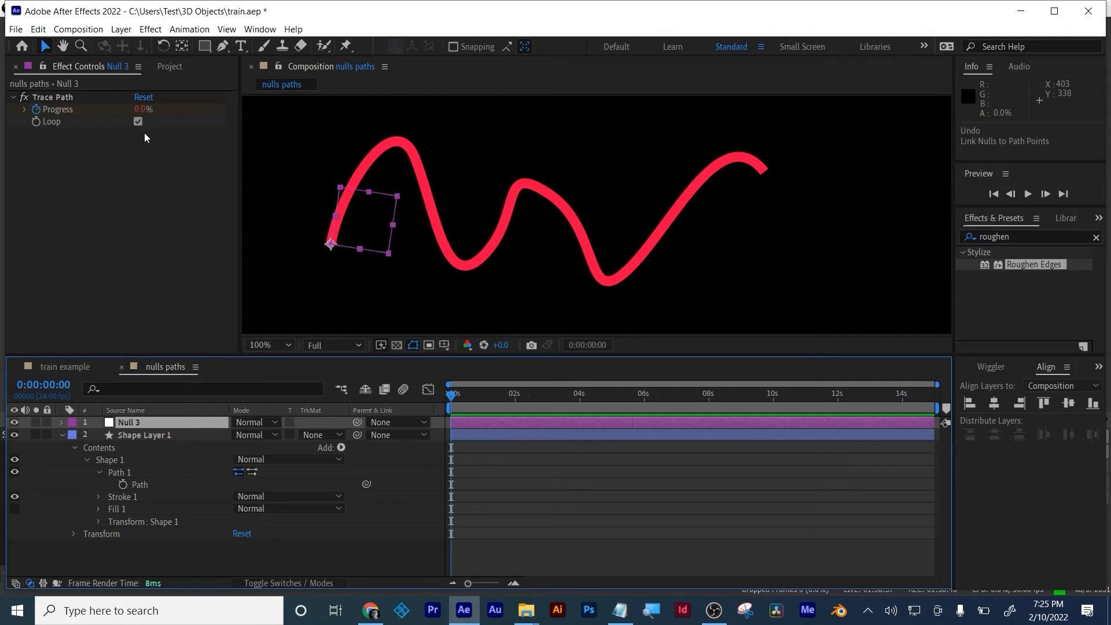
{"action": "key", "text": "space"}
{"action": "key", "text": "space"}
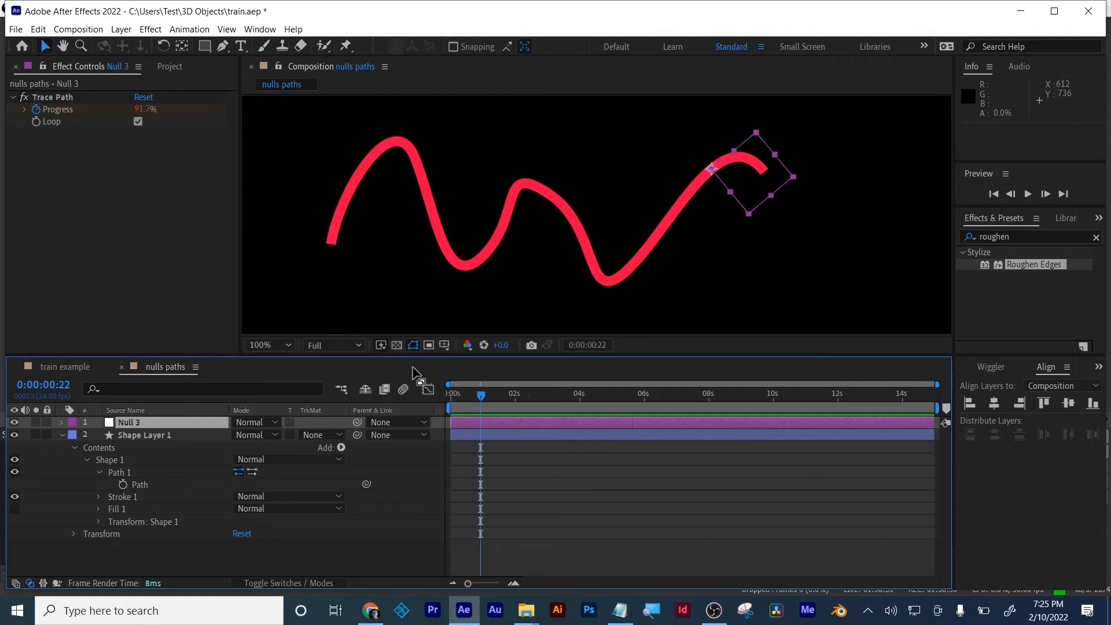
{"action": "left_click_drag", "start_coordinate": [461, 393], "coordinate": [422, 399]}
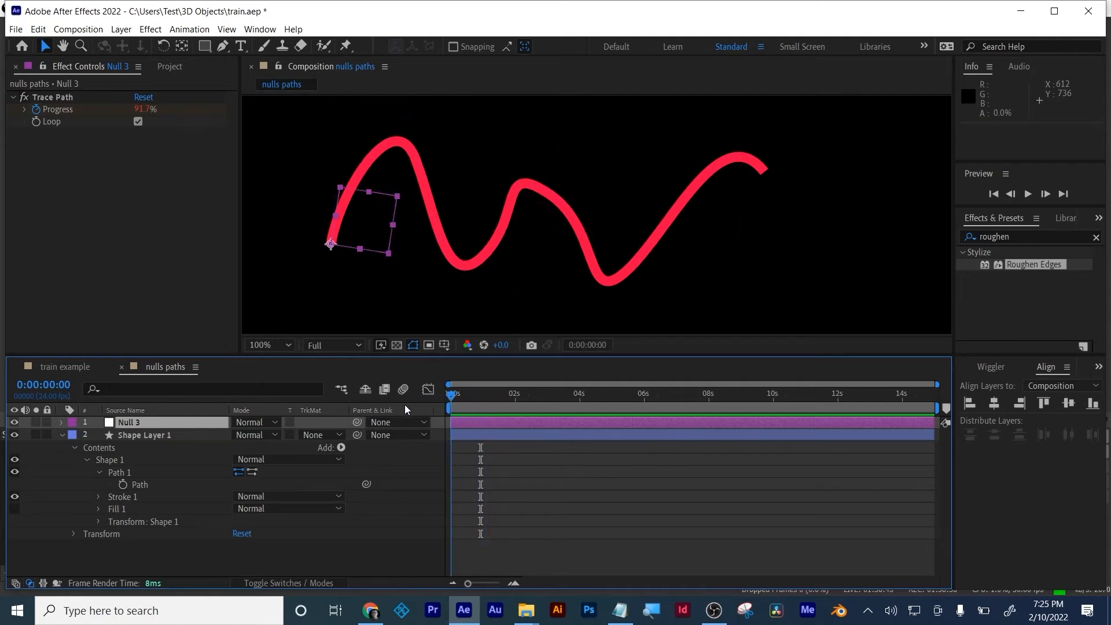
Turn off Loop in the null's Trace Path effect and hide Shape Layer 1.
{"action": "left_click", "coordinate": [137, 122]}
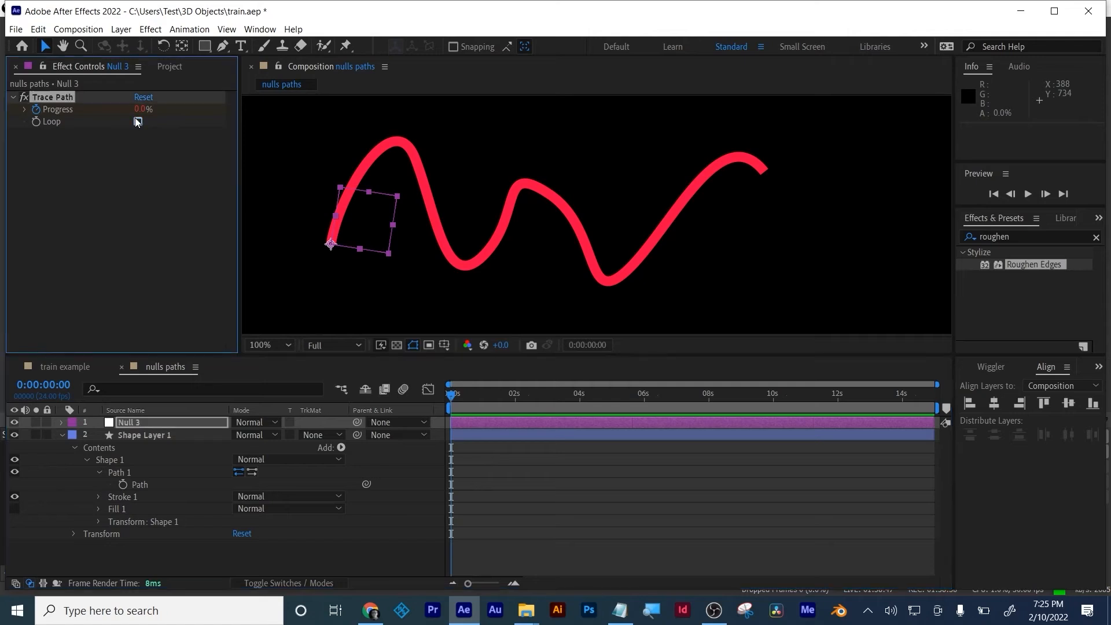
{"action": "left_click", "coordinate": [14, 435]}
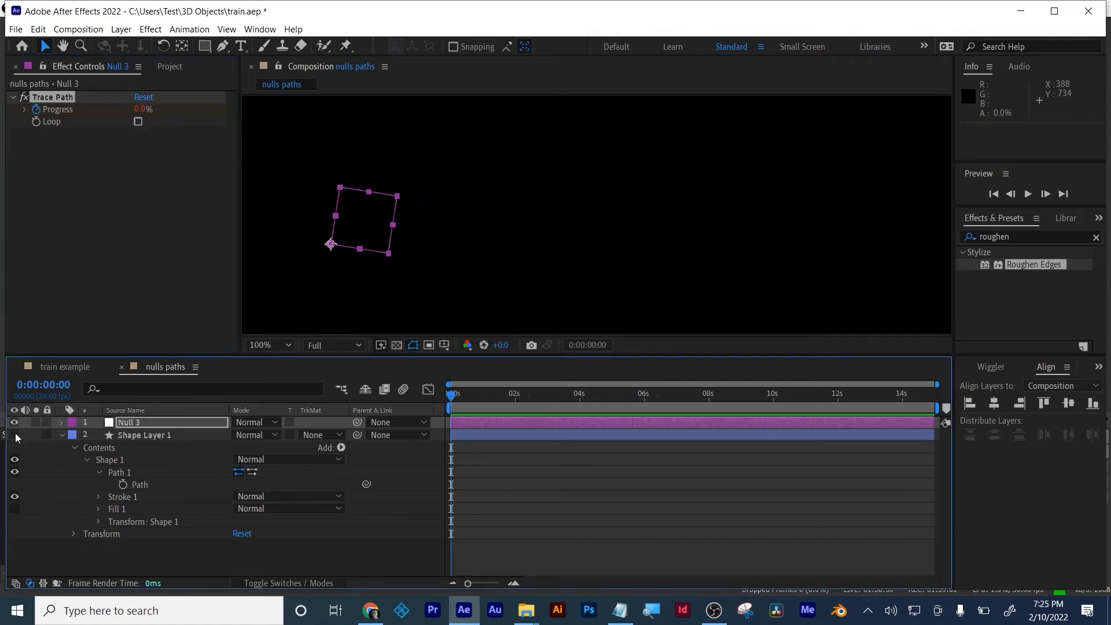
Draw a five-pointed star as a new shape layer, move it over the null and center its anchor point.
{"action": "left_click", "coordinate": [507, 462]}
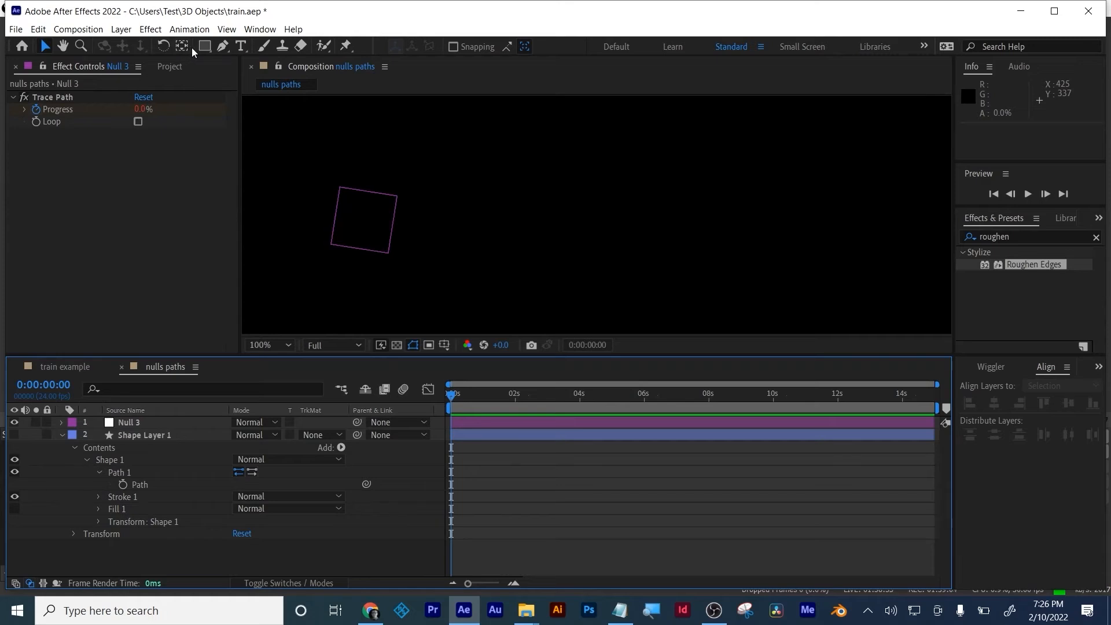
{"action": "left_click_drag", "start_coordinate": [204, 46], "coordinate": [258, 104]}
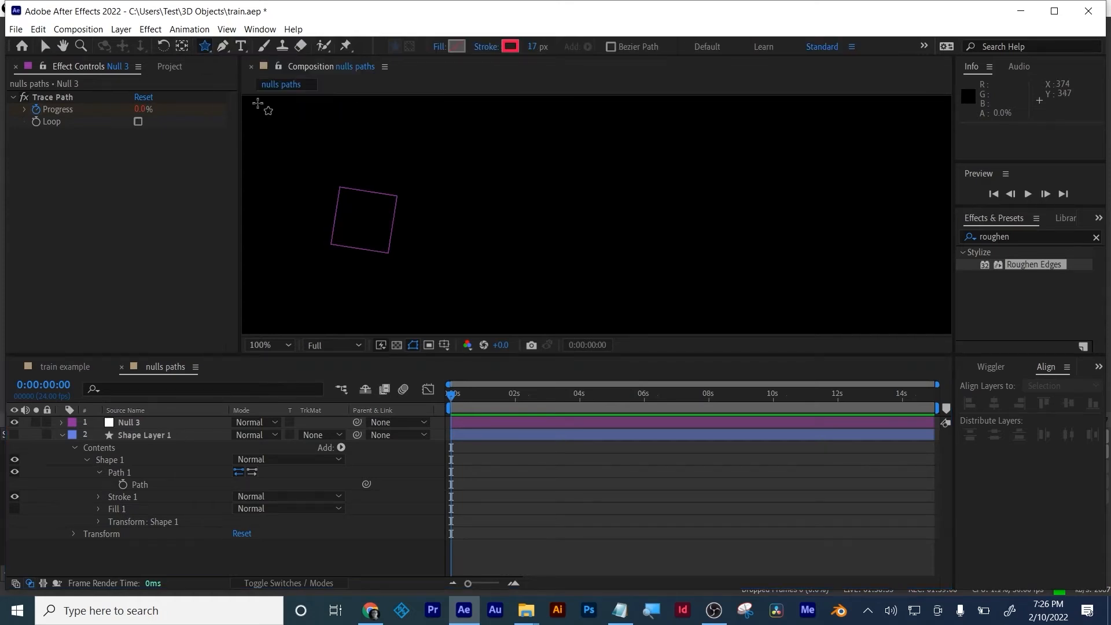
{"action": "left_click_drag", "start_coordinate": [340, 186], "coordinate": [365, 233]}
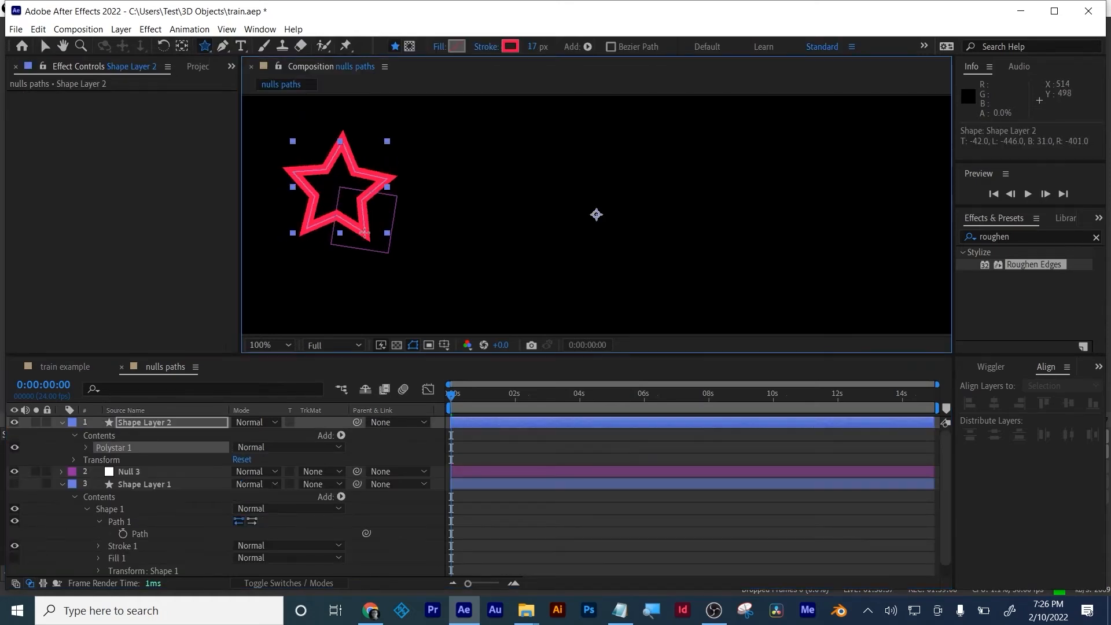
{"action": "left_click", "coordinate": [43, 46]}
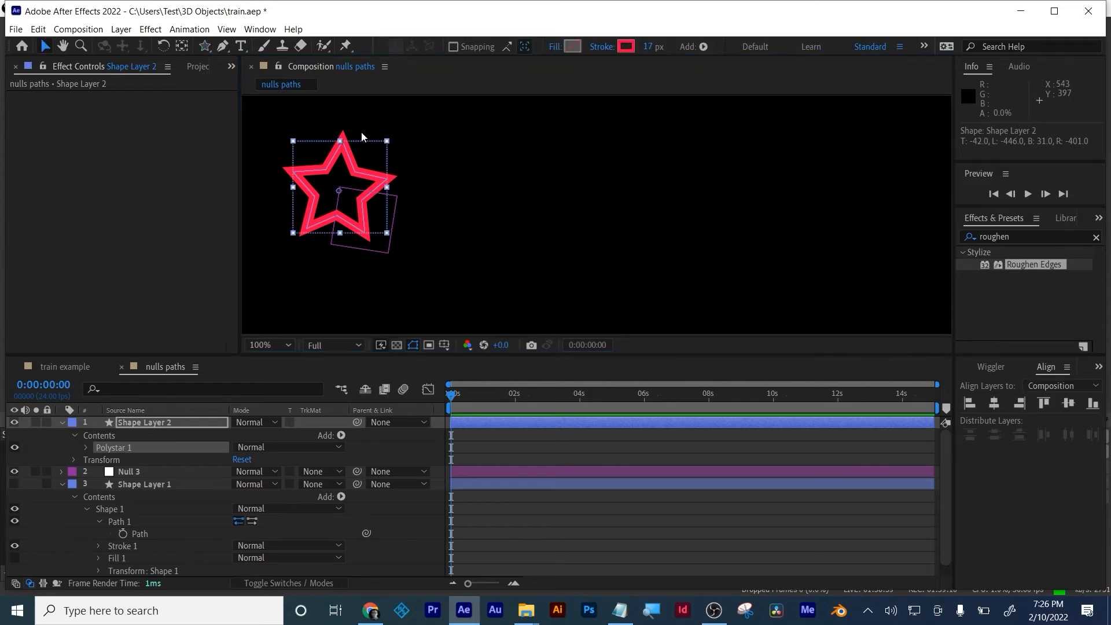
{"action": "left_click_drag", "start_coordinate": [353, 150], "coordinate": [376, 181]}
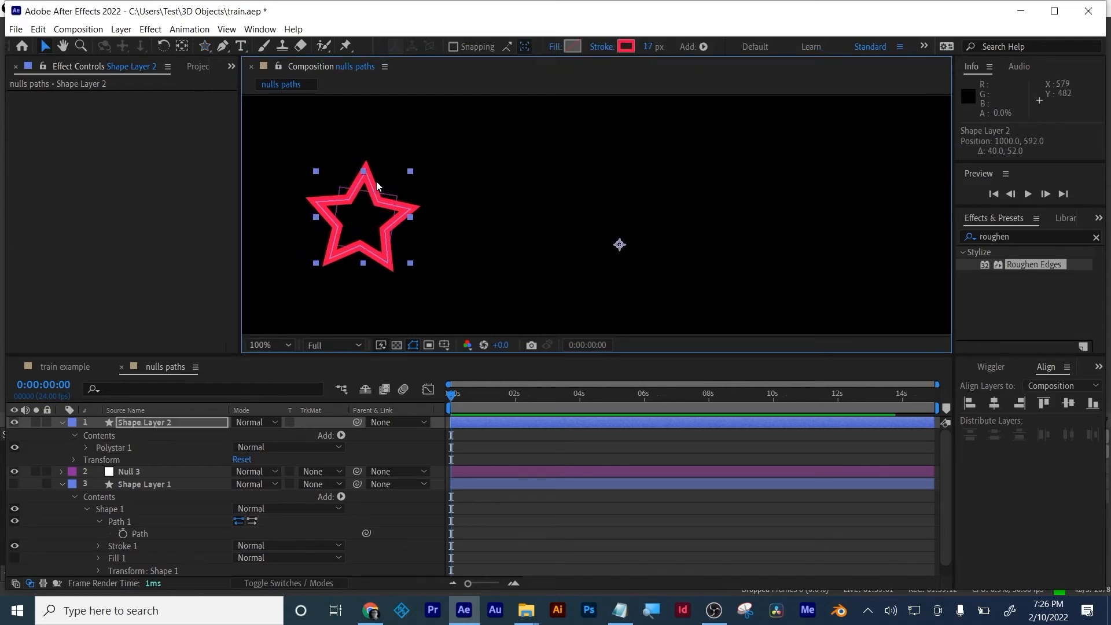
{"action": "left_click", "coordinate": [185, 47]}
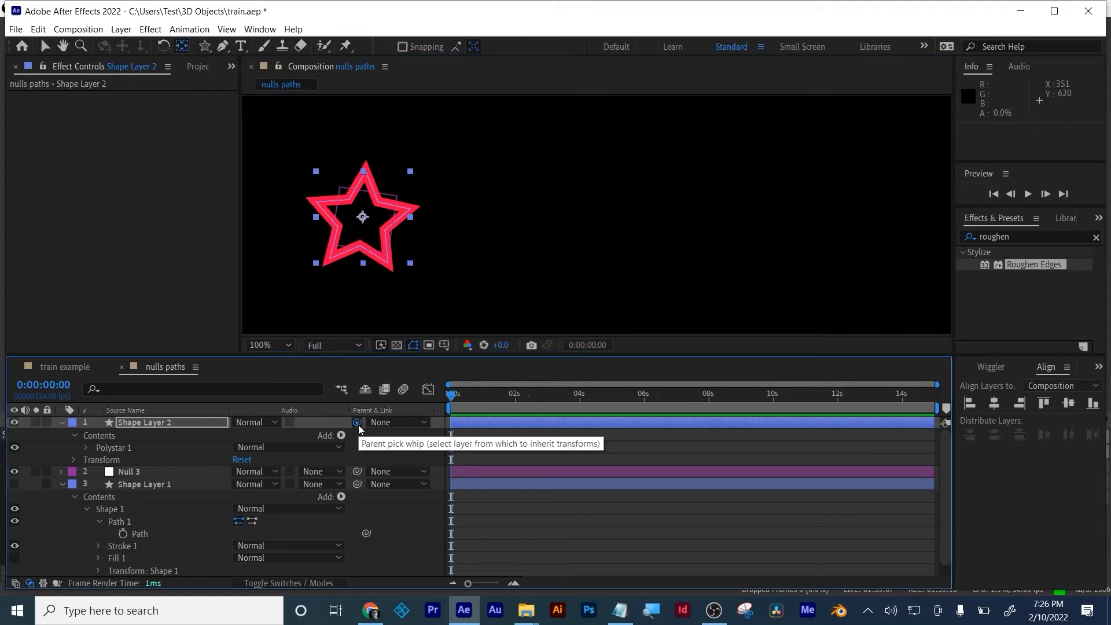
Show layer names instead of source names and rename the new star's shape layer as star.
{"action": "left_click", "coordinate": [155, 410]}
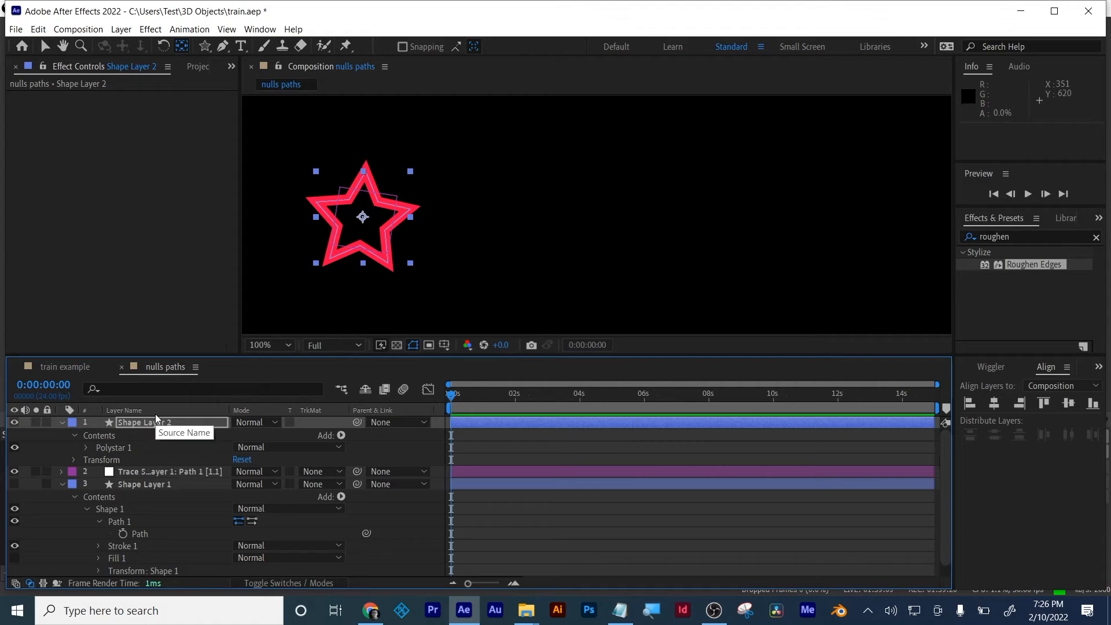
{"action": "left_click", "coordinate": [151, 422]}
{"action": "key", "text": "Return"}
{"action": "type", "text": "star"}
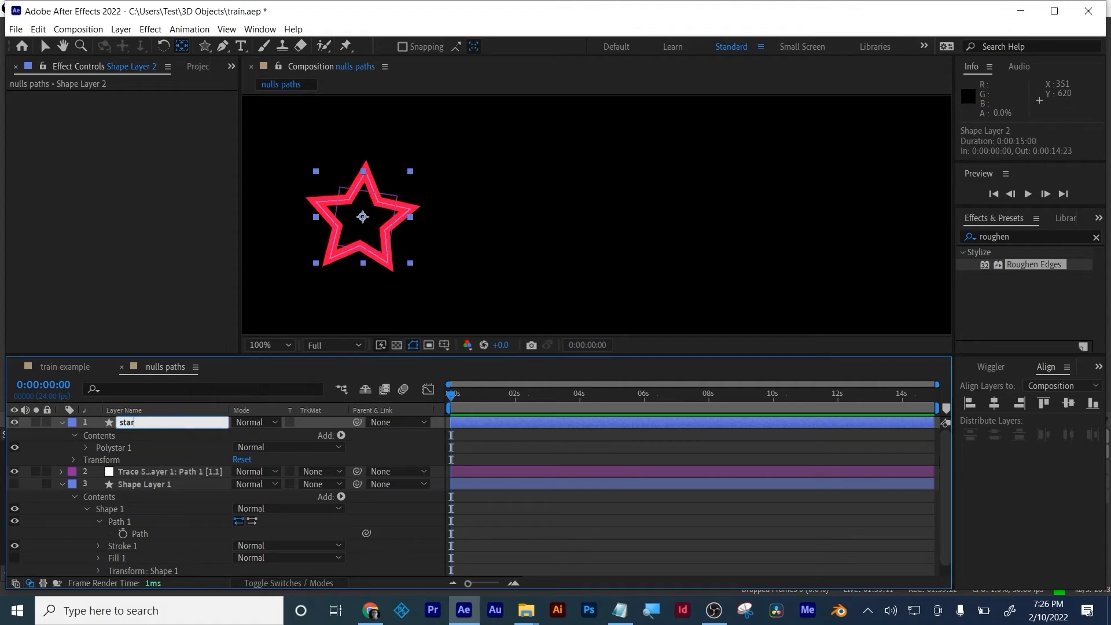
{"action": "key", "text": "Return"}
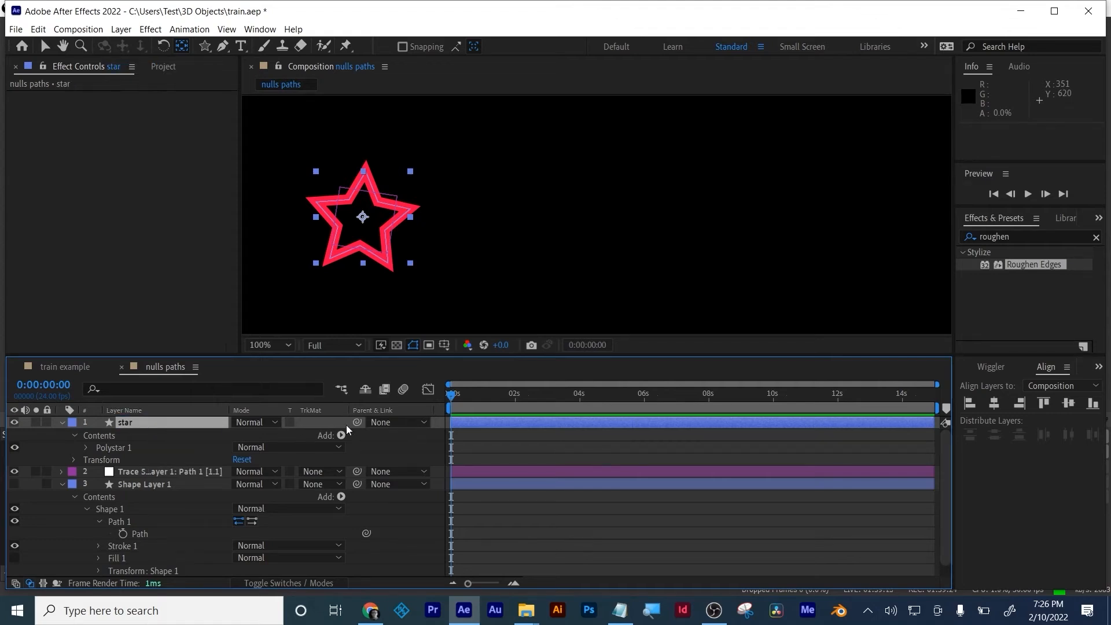
Parent the star layer to the Trace Path null and preview the star's movement from the first frame.
{"action": "mouse_move", "coordinate": [356, 422]}
{"action": "left_mouse_down"}
{"action": "mouse_move", "coordinate": [223, 437]}
{"action": "mouse_move", "coordinate": [171, 466]}
{"action": "left_mouse_up"}
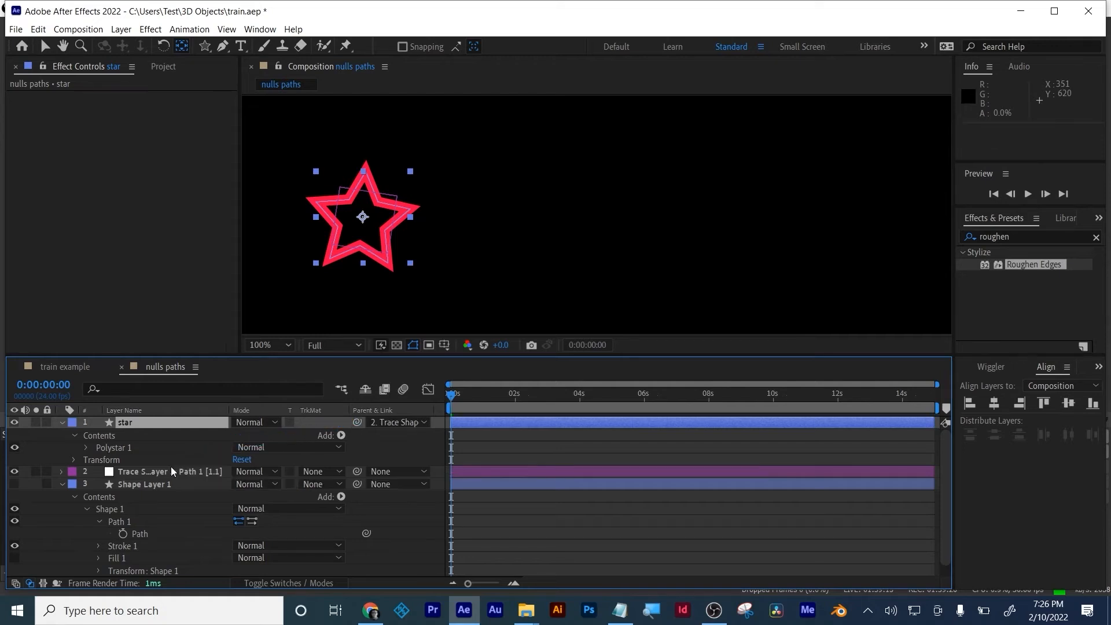
{"action": "left_click", "coordinate": [60, 484]}
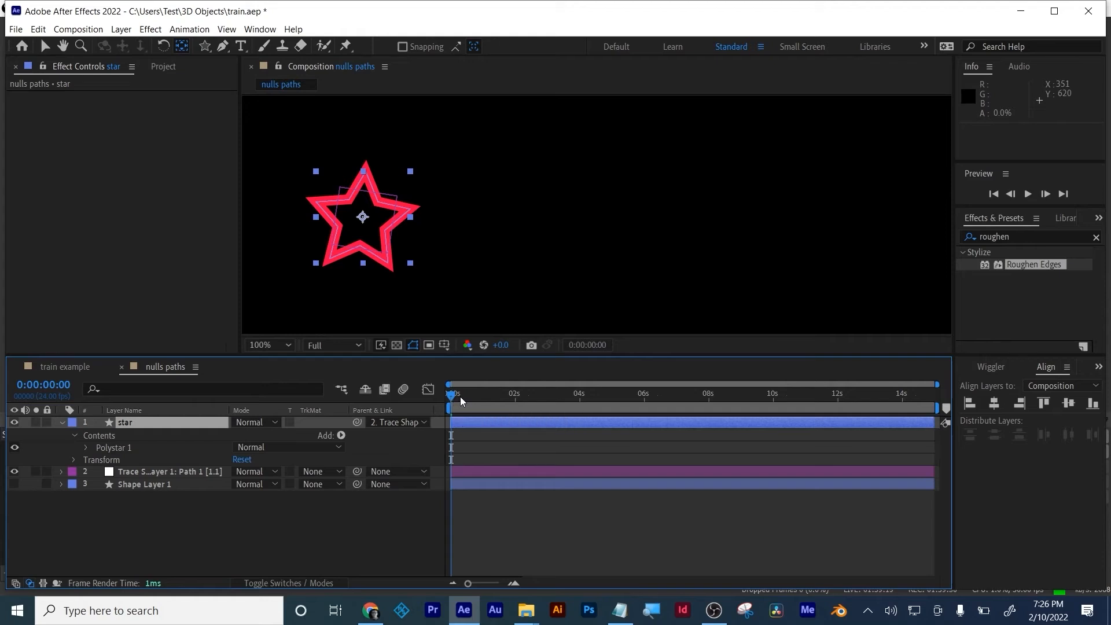
{"action": "left_click_drag", "start_coordinate": [464, 398], "coordinate": [436, 404]}
{"action": "key", "text": "space"}
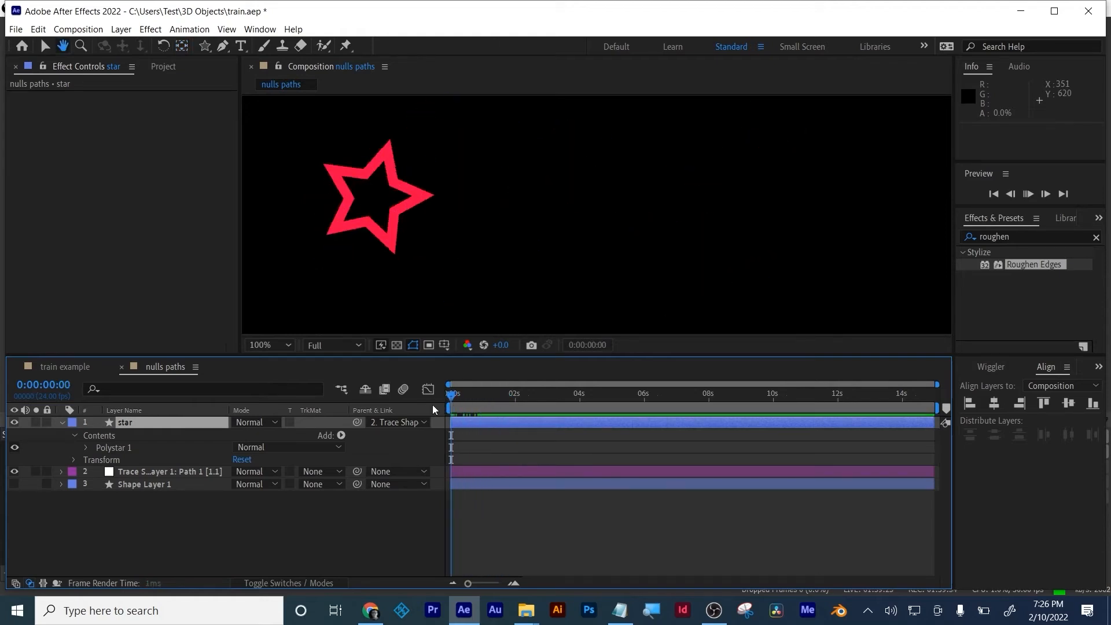
{"action": "key", "text": "space"}
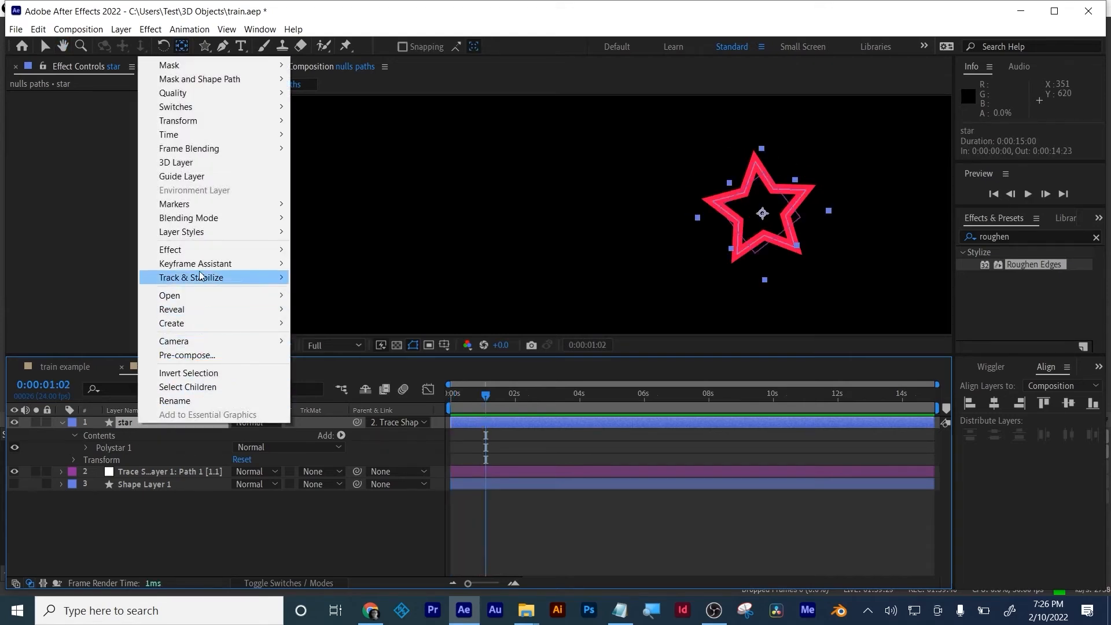
Set the star layer's Auto-Orientation to Orient Along Path, preview the movement and return to the first frame.
{"action": "mouse_move", "coordinate": [201, 269]}
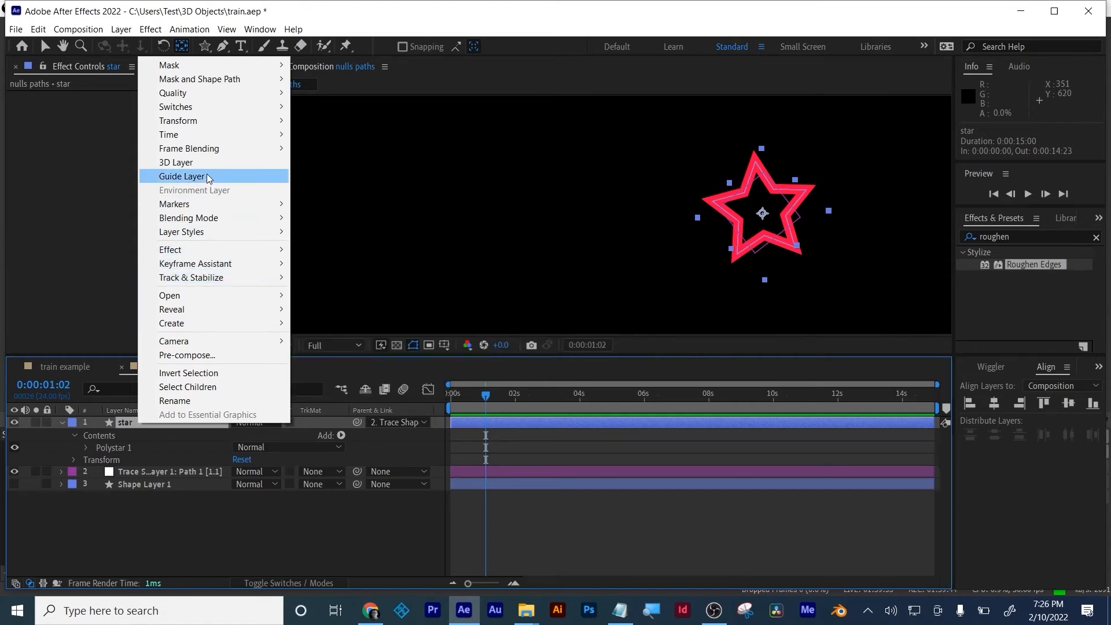
{"action": "mouse_move", "coordinate": [212, 127]}
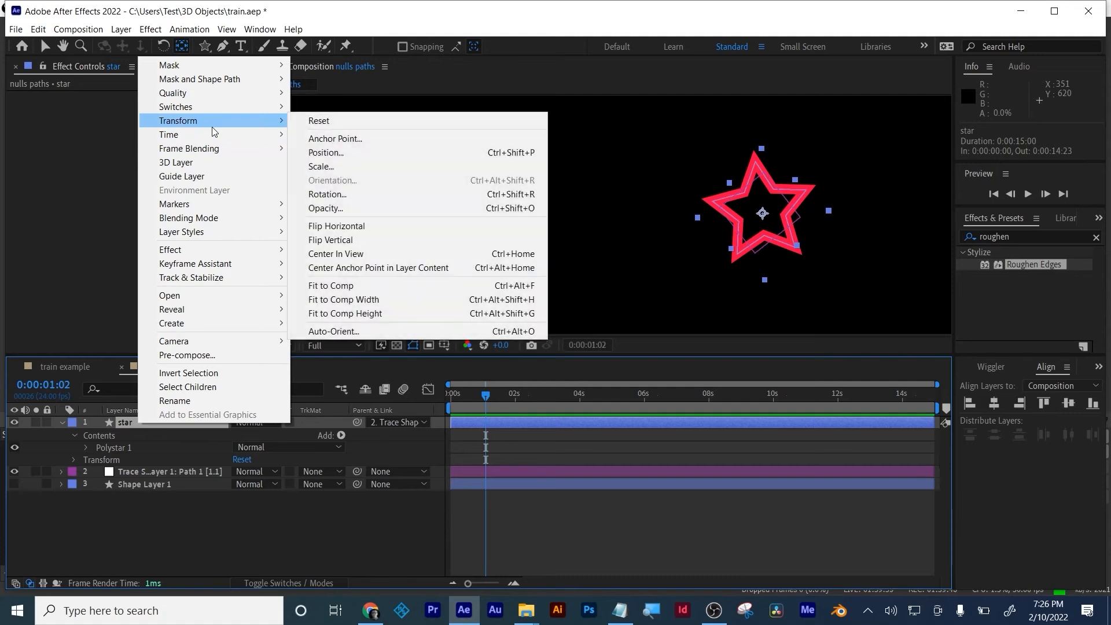
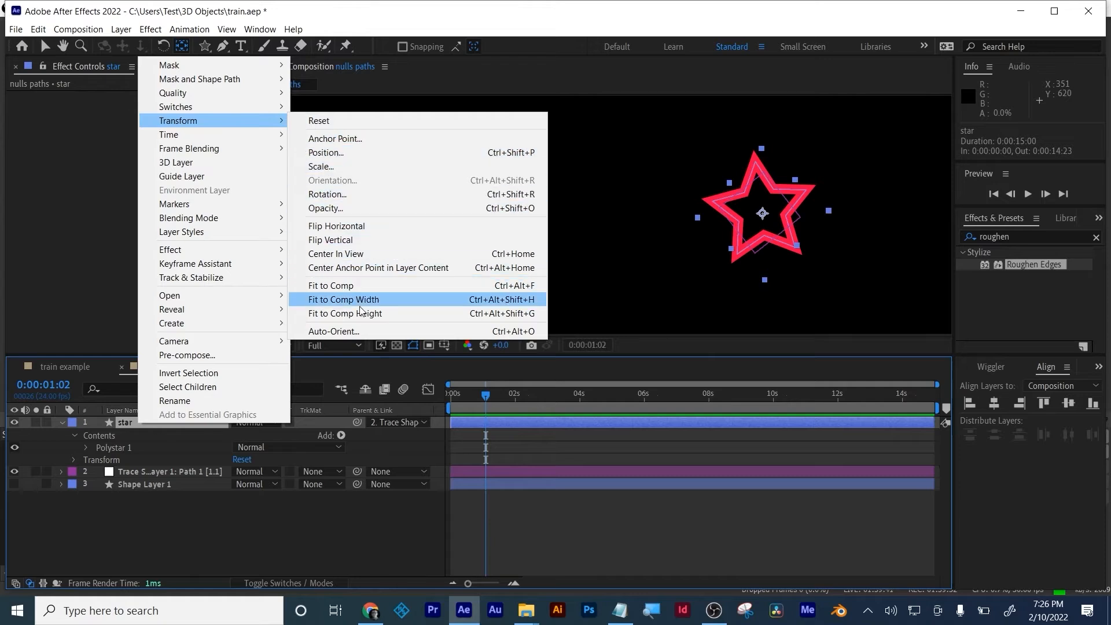
{"action": "left_click", "coordinate": [350, 332]}
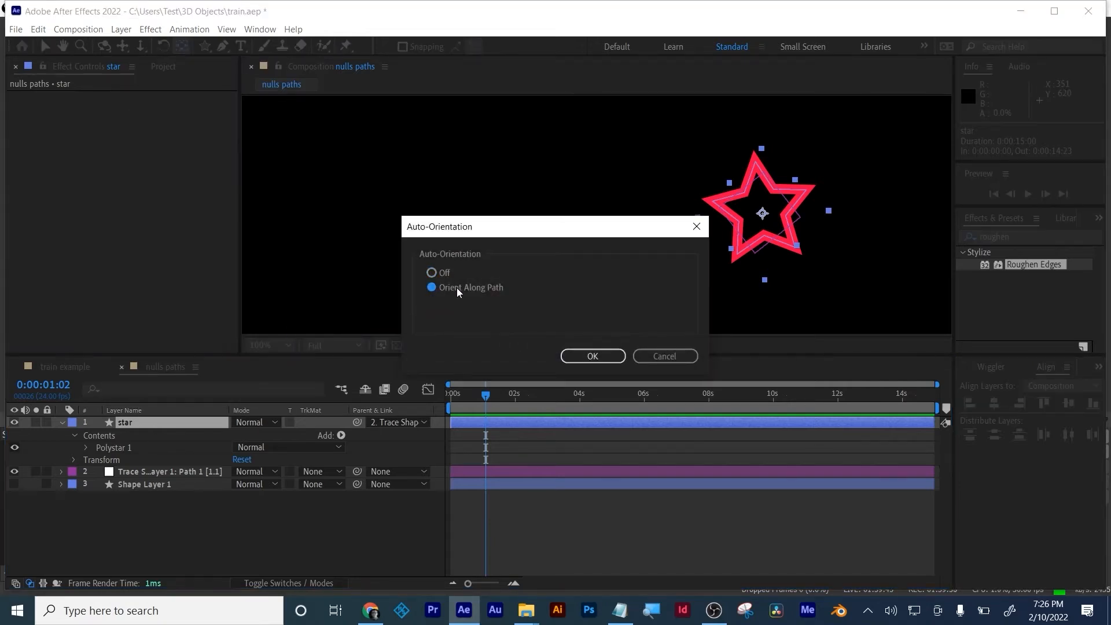
{"action": "left_click", "coordinate": [582, 351]}
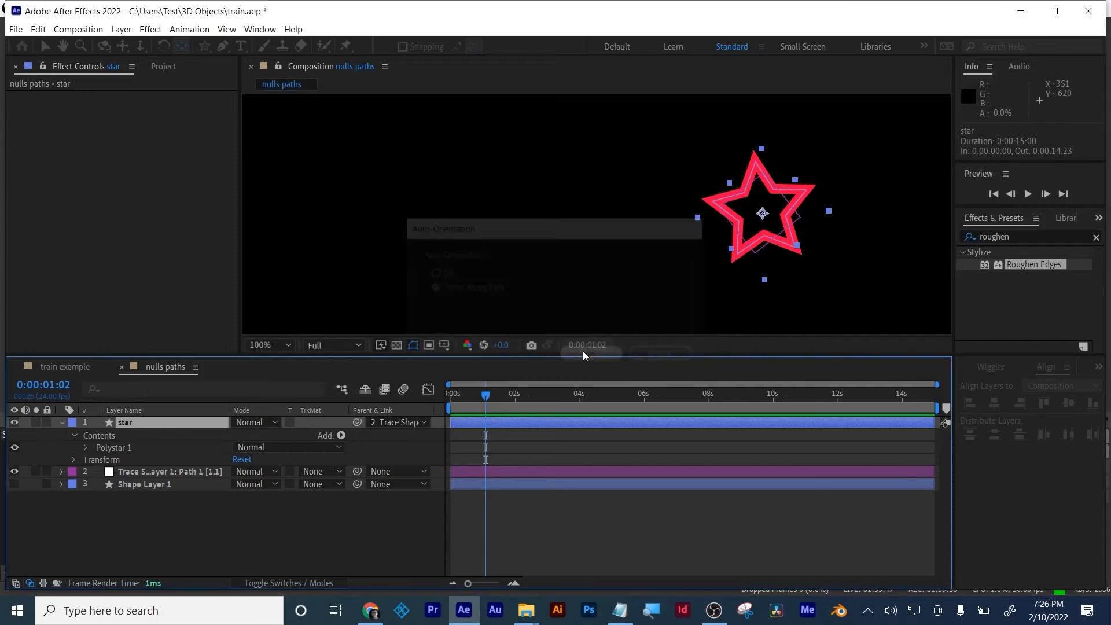
{"action": "left_click_drag", "start_coordinate": [488, 393], "coordinate": [426, 411]}
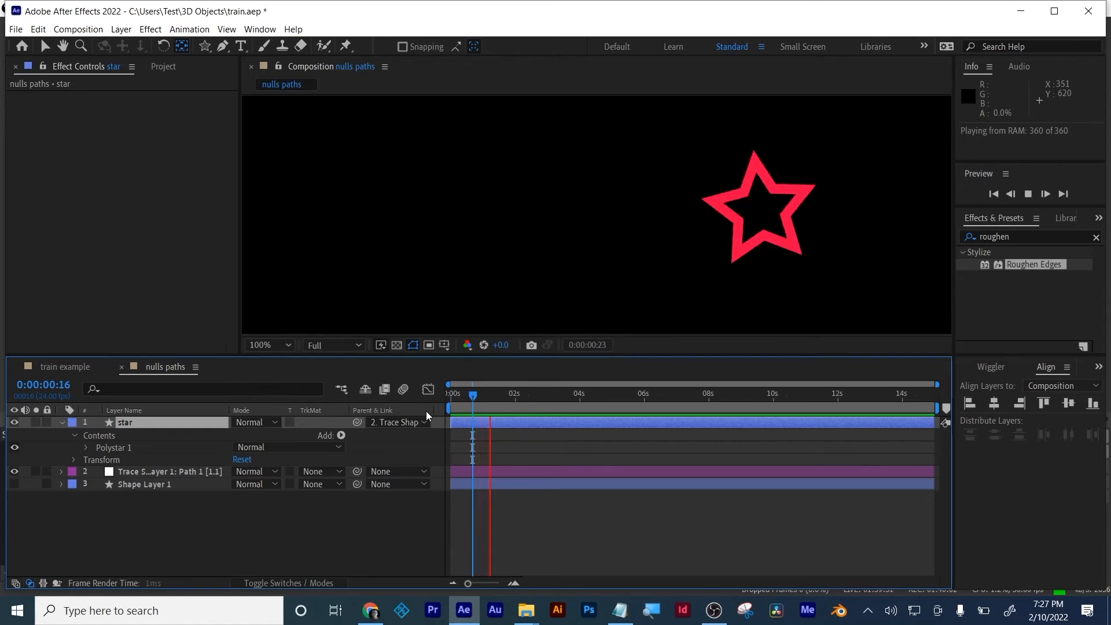
{"action": "key", "text": "space"}
{"action": "left_click_drag", "start_coordinate": [479, 390], "coordinate": [432, 376]}
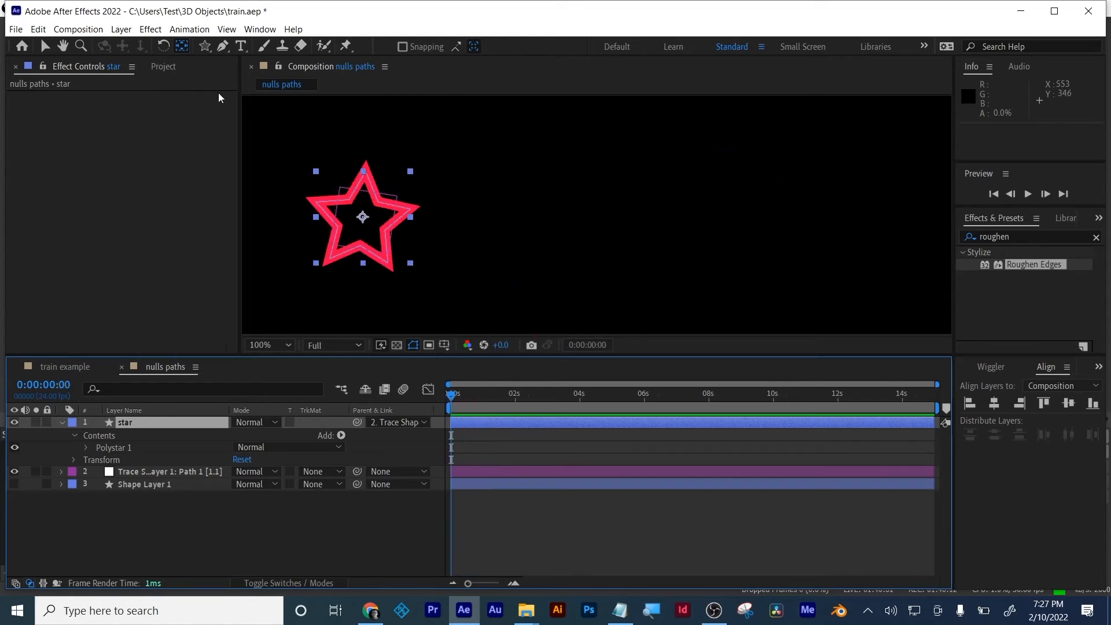
Review the star's Auto-Orientation setting, keep Orient Along Path and scrub through the beginning of the animation.
{"action": "right_click", "coordinate": [367, 195]}
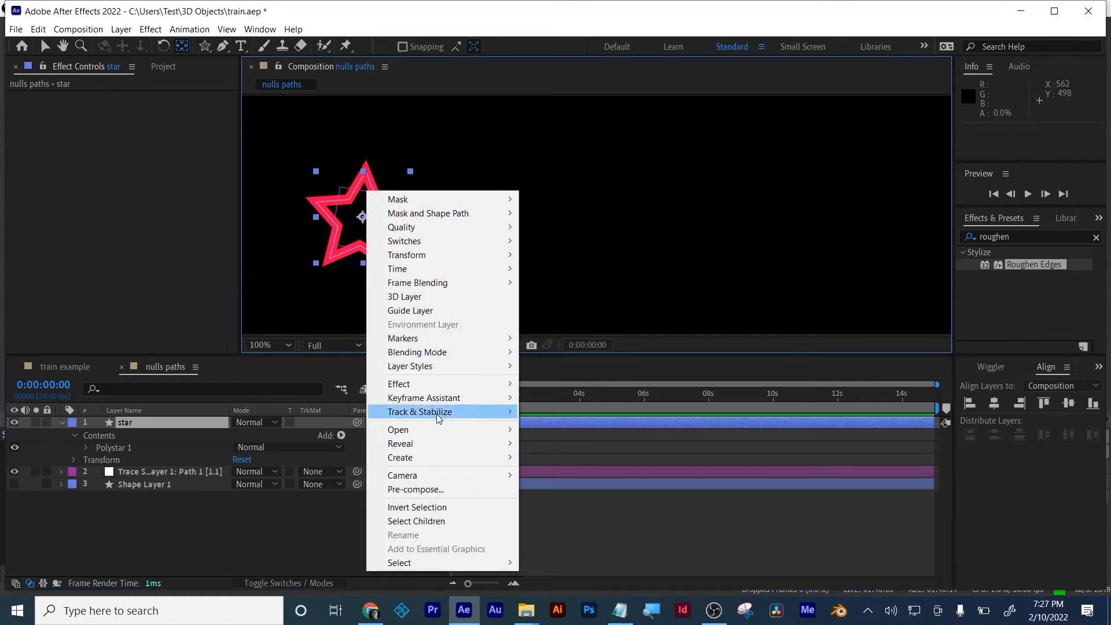
{"action": "mouse_move", "coordinate": [428, 253]}
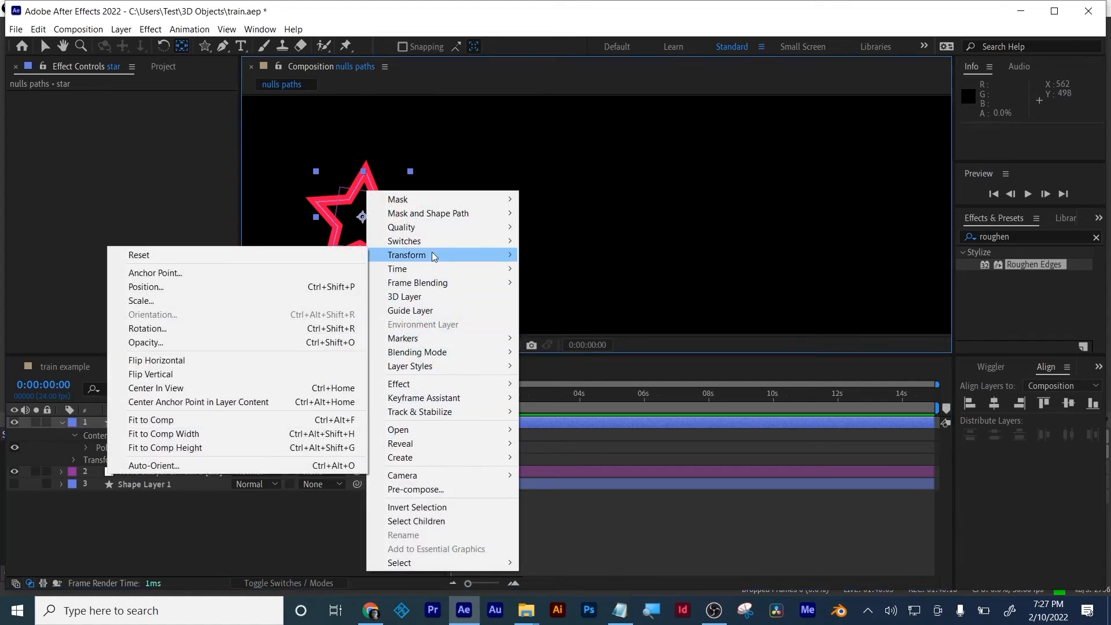
{"action": "left_click", "coordinate": [151, 465]}
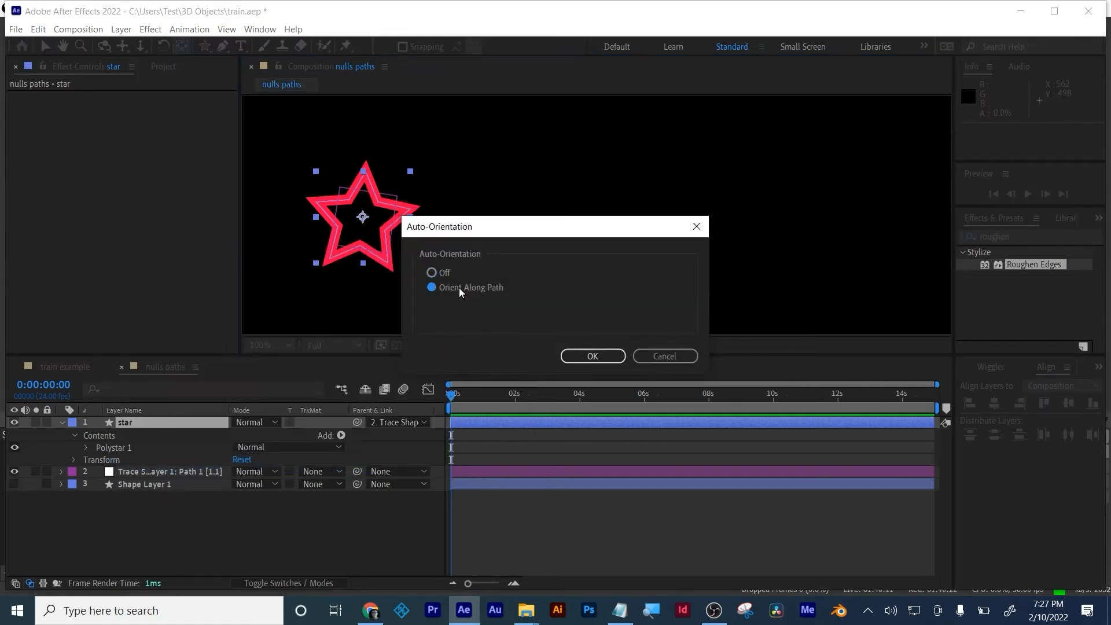
{"action": "left_click", "coordinate": [593, 356]}
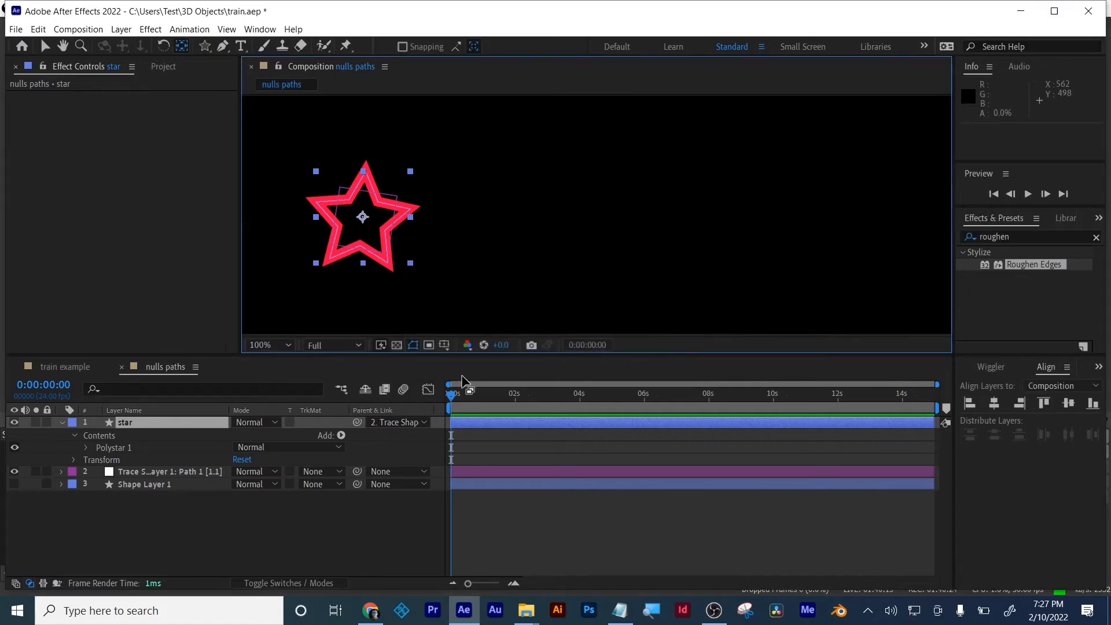
{"action": "left_click_drag", "start_coordinate": [455, 395], "coordinate": [502, 395]}
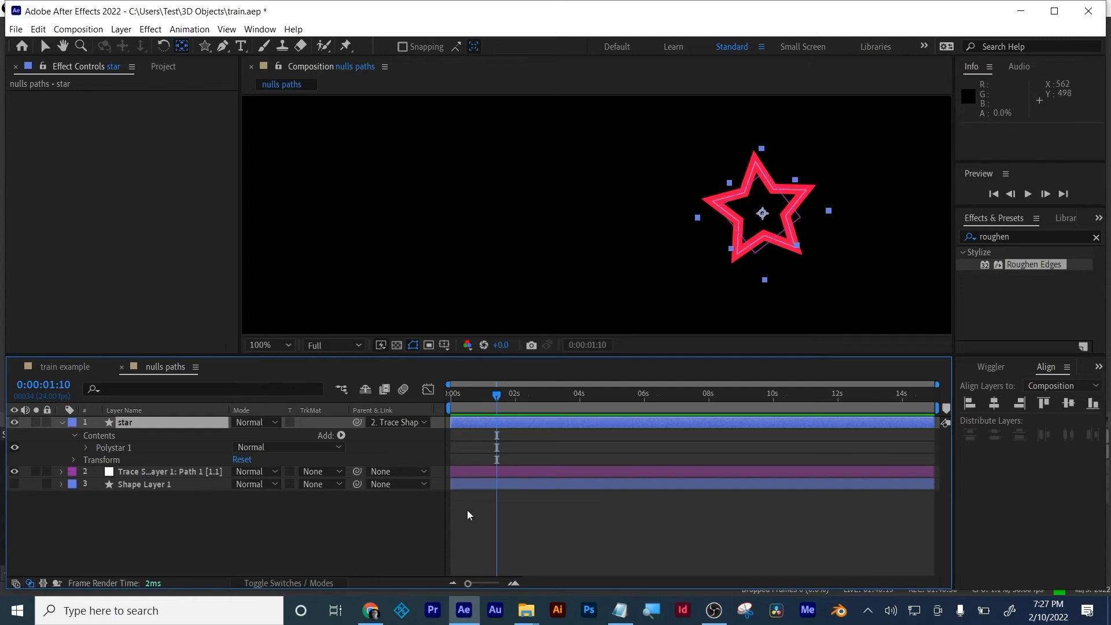
Delete the star, the Trace Path null and Shape Layer 1 to empty the nulls paths composition.
{"action": "left_click_drag", "start_coordinate": [465, 501], "coordinate": [510, 423]}
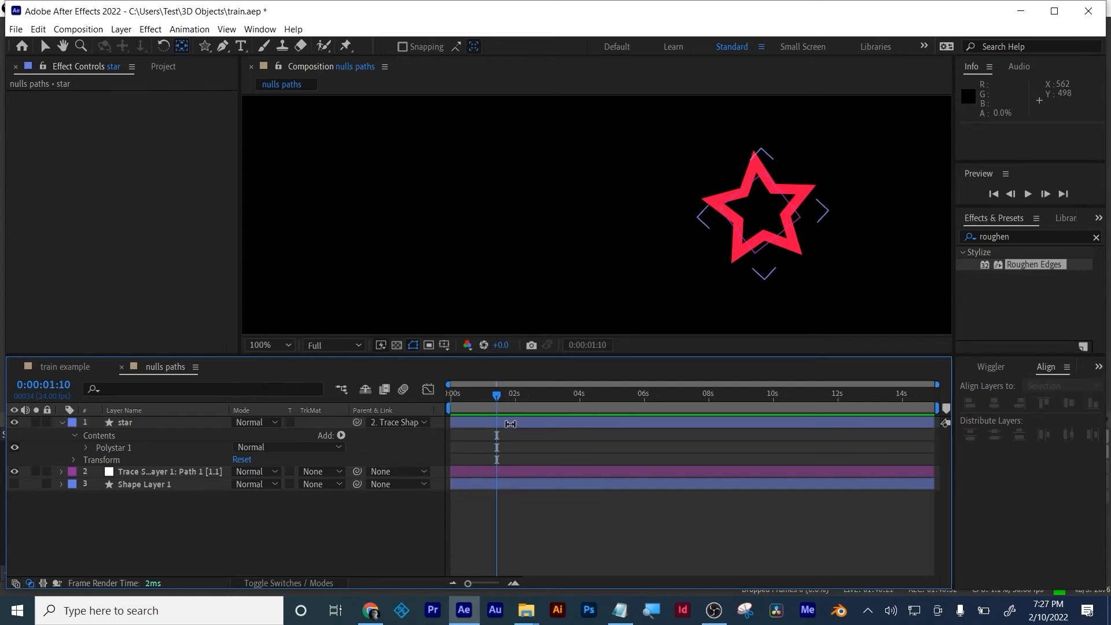
{"action": "left_click", "coordinate": [12, 513]}
{"action": "left_click_drag", "start_coordinate": [107, 511], "coordinate": [116, 429]}
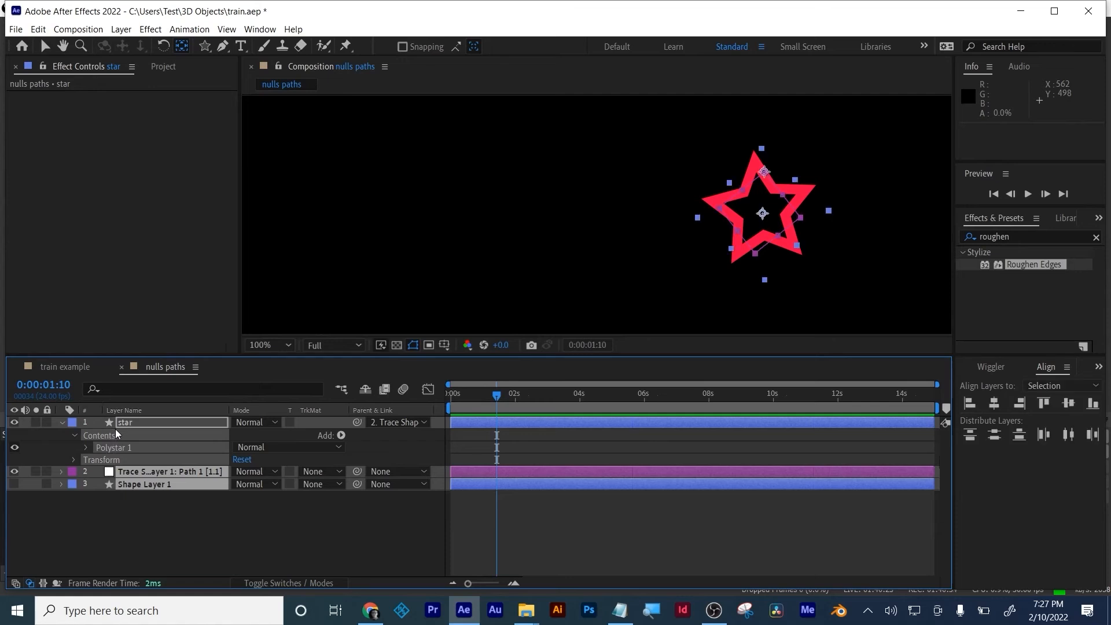
{"action": "key", "text": "Delete"}
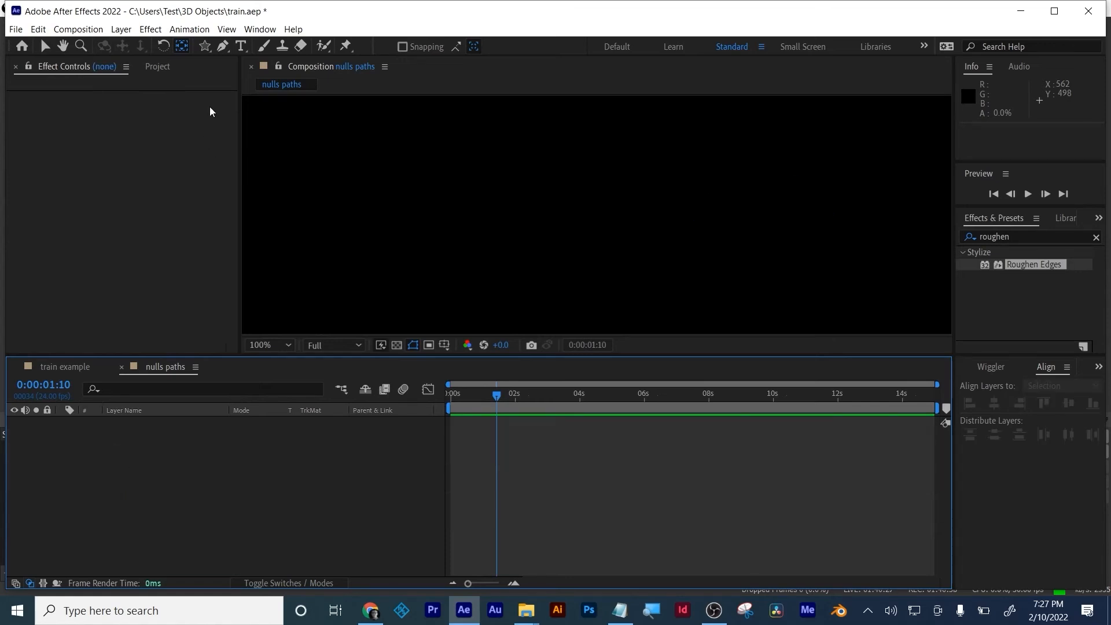
Draw an open L-shaped path with three points using the Pen tool and set its stroke width to 37 px.
{"action": "left_click", "coordinate": [222, 46]}
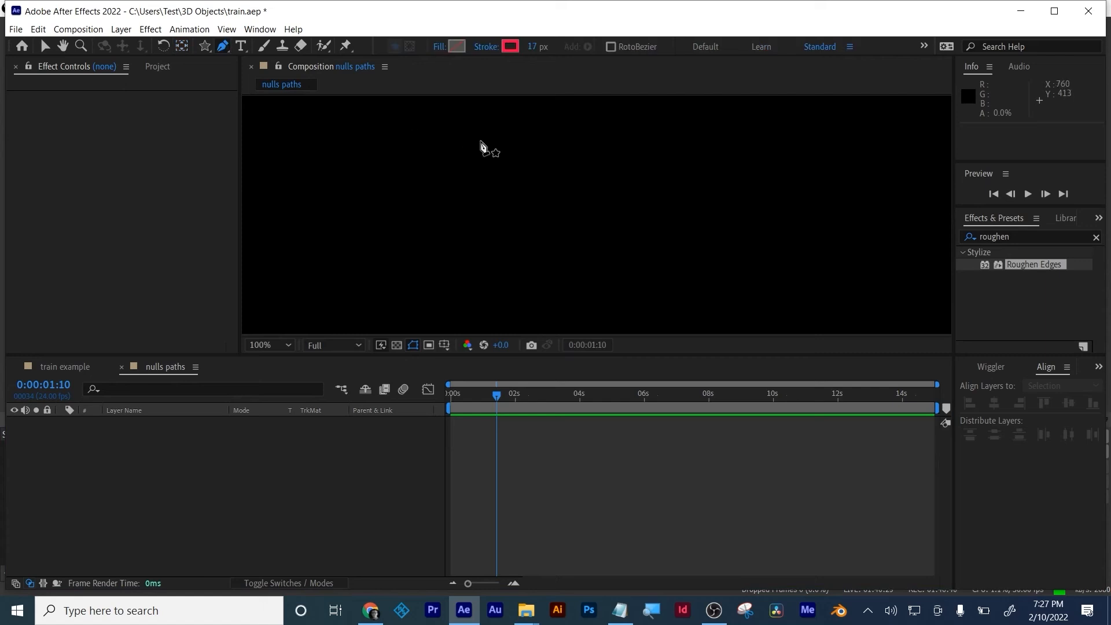
{"action": "left_click", "coordinate": [480, 142]}
{"action": "left_click", "coordinate": [474, 264]}
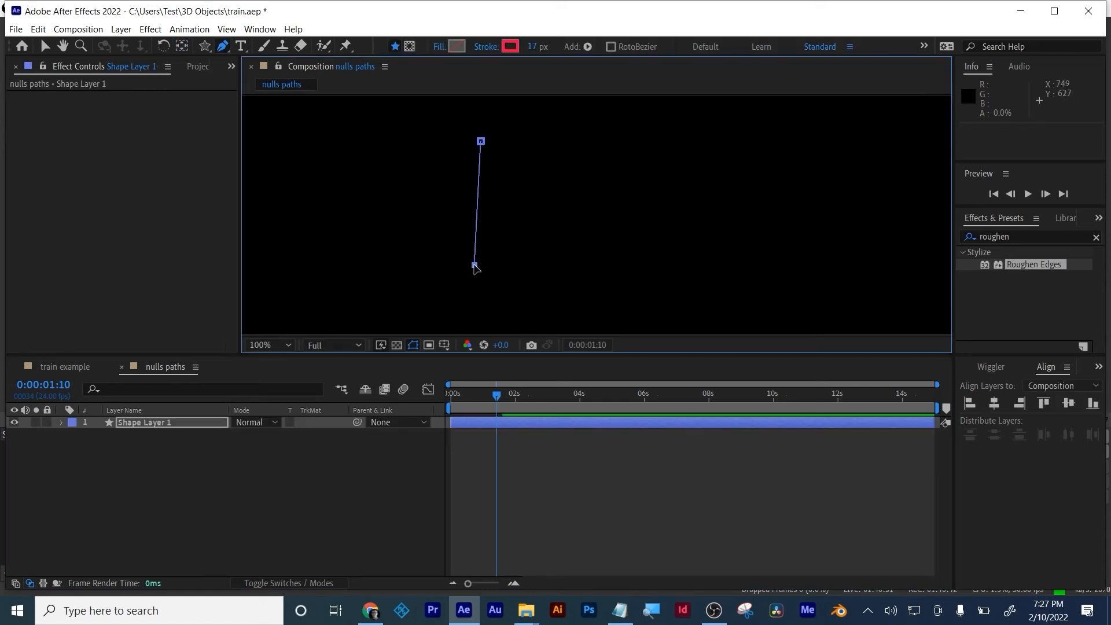
{"action": "left_click", "coordinate": [590, 245]}
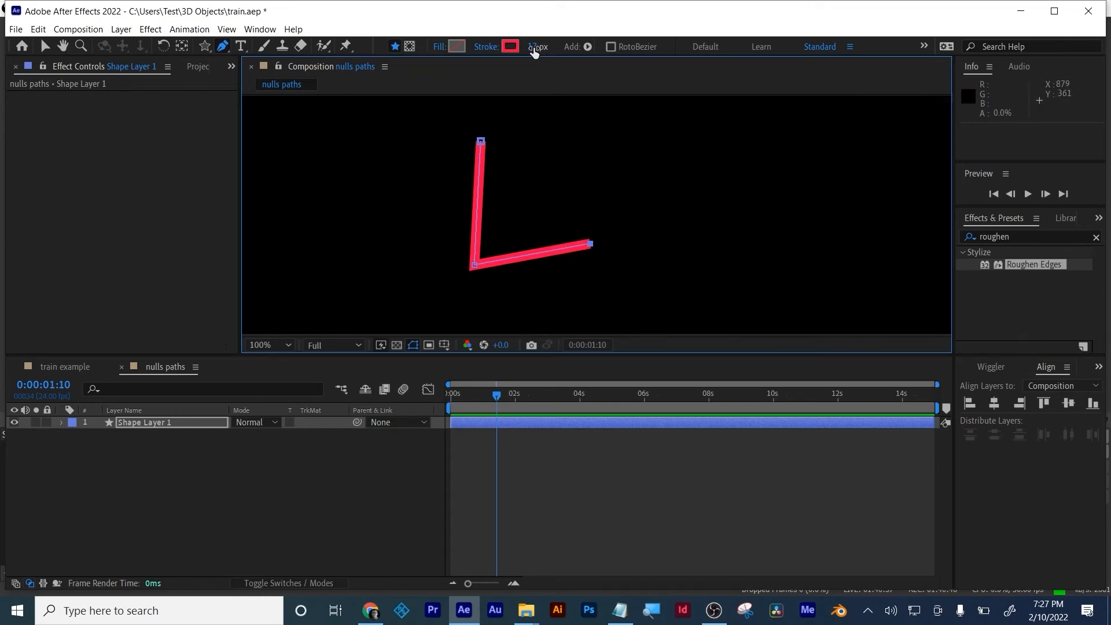
{"action": "left_click_drag", "start_coordinate": [533, 48], "coordinate": [555, 48]}
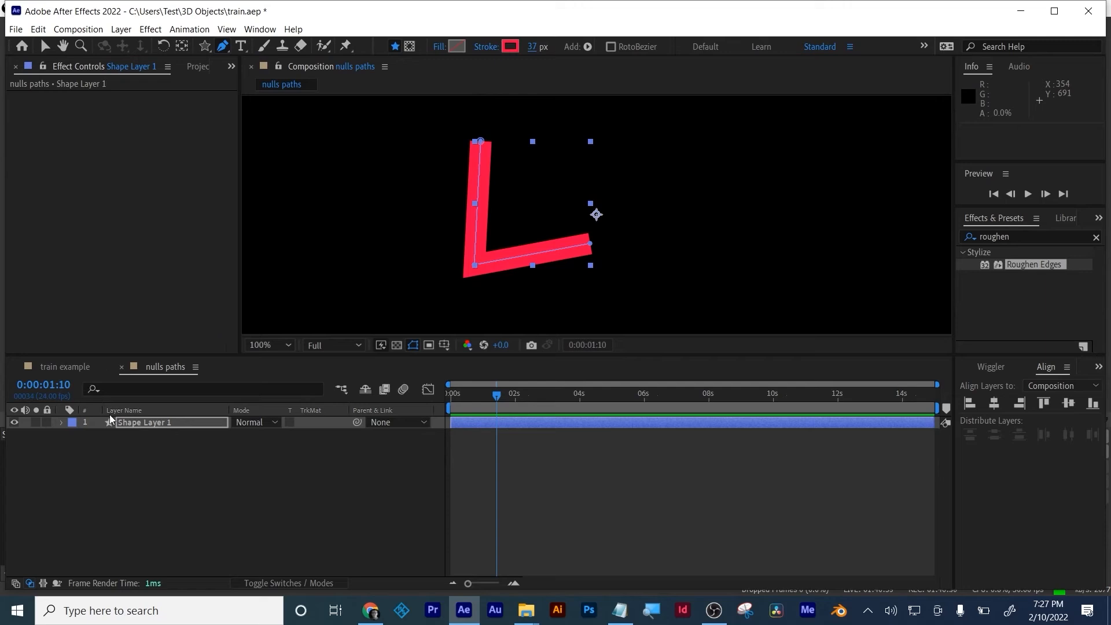
Rename the L-shaped path's layer as atm.
{"action": "left_click", "coordinate": [125, 419]}
{"action": "key", "text": "Return"}
{"action": "type", "text": "atm"}
{"action": "key", "text": "Return"}
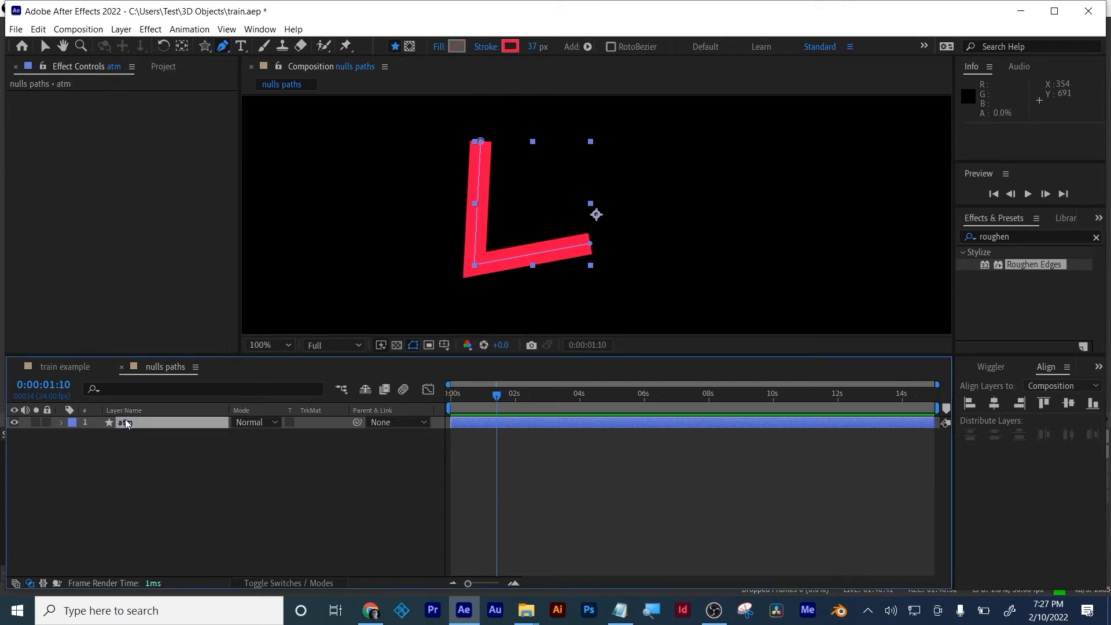
Give the L-shaped path's stroke a Round Cap line cap and a Round Join line join.
{"action": "left_click", "coordinate": [61, 423]}
{"action": "left_click", "coordinate": [74, 449]}
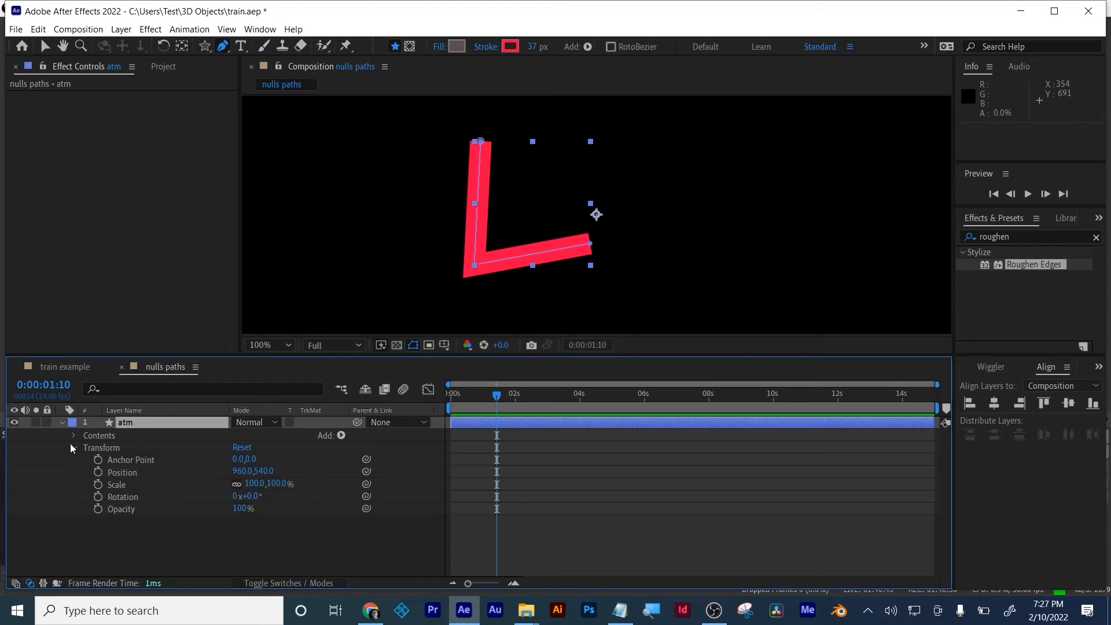
{"action": "left_click", "coordinate": [72, 447]}
{"action": "left_click", "coordinate": [73, 436]}
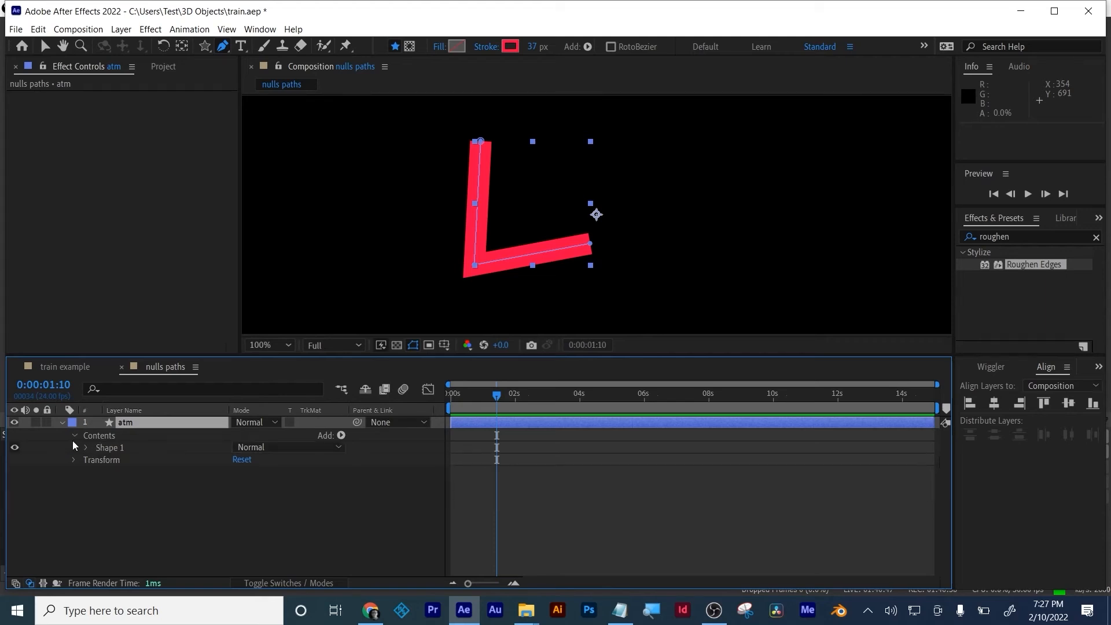
{"action": "left_click", "coordinate": [78, 450]}
{"action": "left_click", "coordinate": [83, 448]}
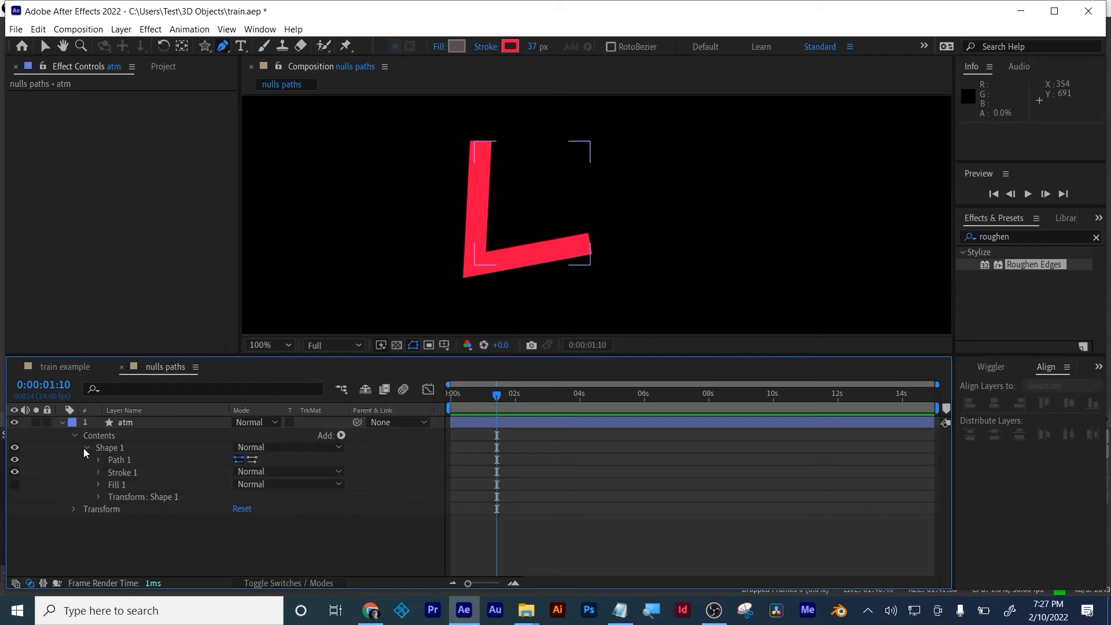
{"action": "left_click", "coordinate": [98, 472]}
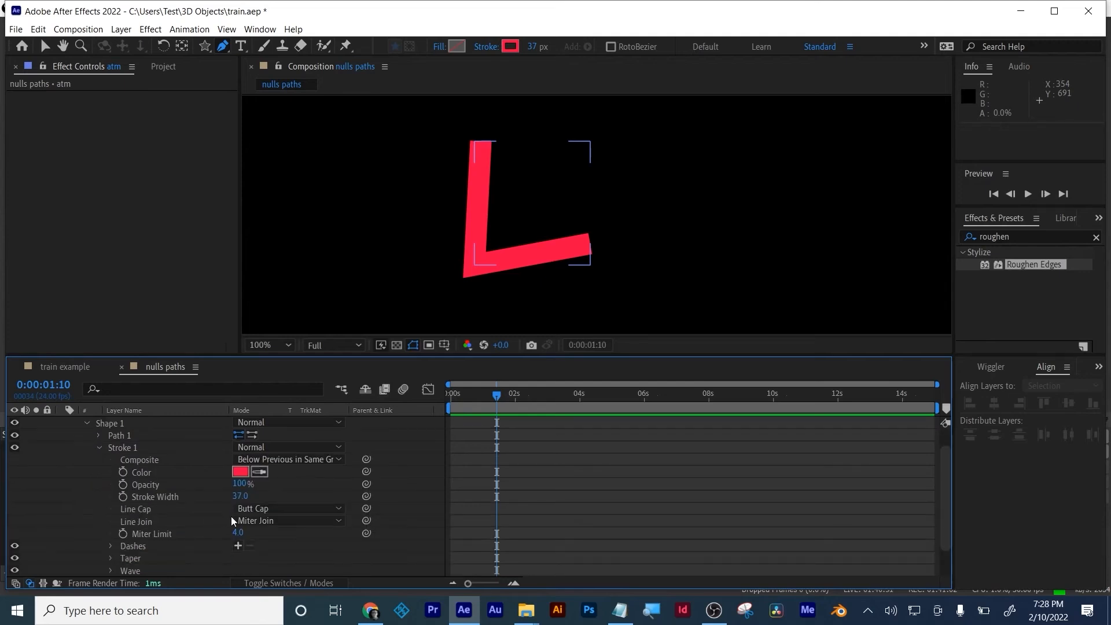
{"action": "left_click", "coordinate": [261, 507]}
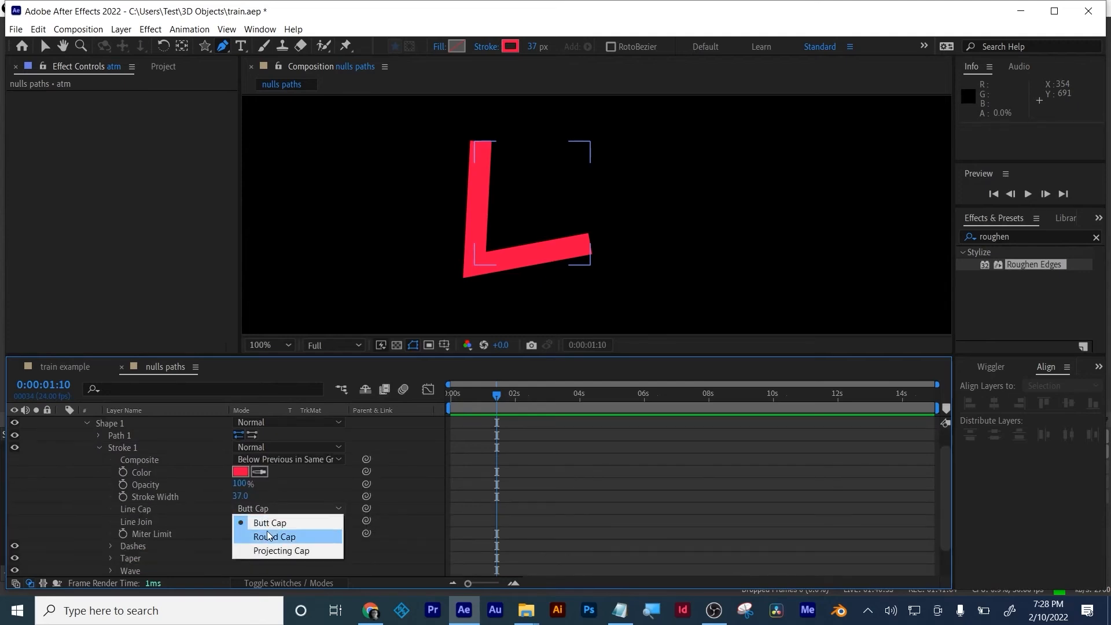
{"action": "left_click", "coordinate": [266, 533]}
{"action": "left_click", "coordinate": [267, 522]}
{"action": "left_click", "coordinate": [271, 549]}
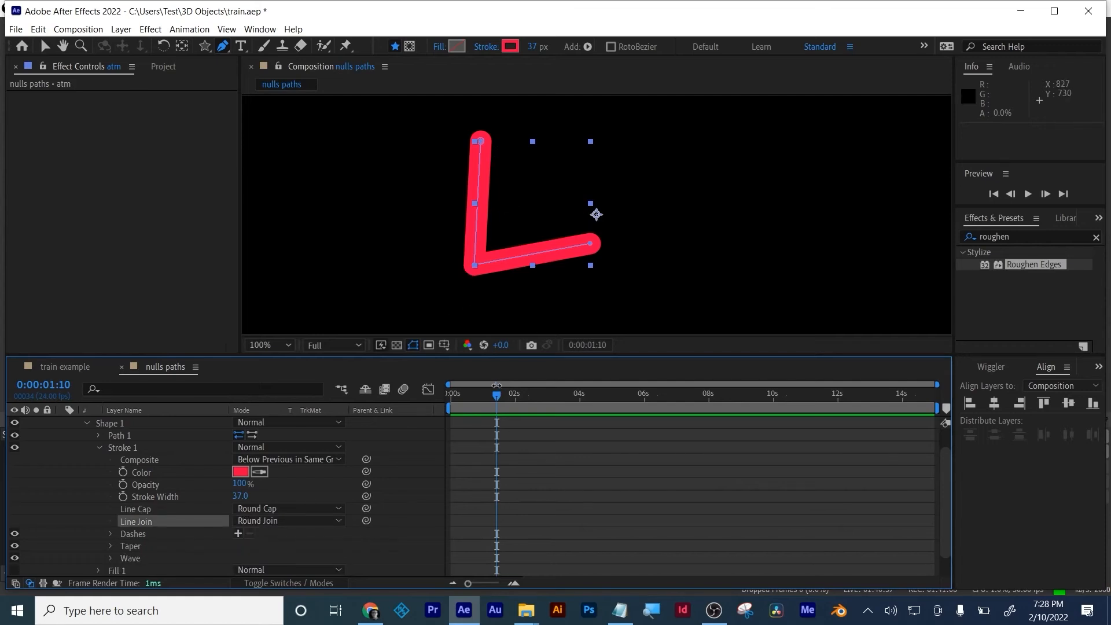
Return the current time to 0:00:00:00 and rename the atm layer as arm.
{"action": "left_click_drag", "start_coordinate": [495, 395], "coordinate": [335, 435]}
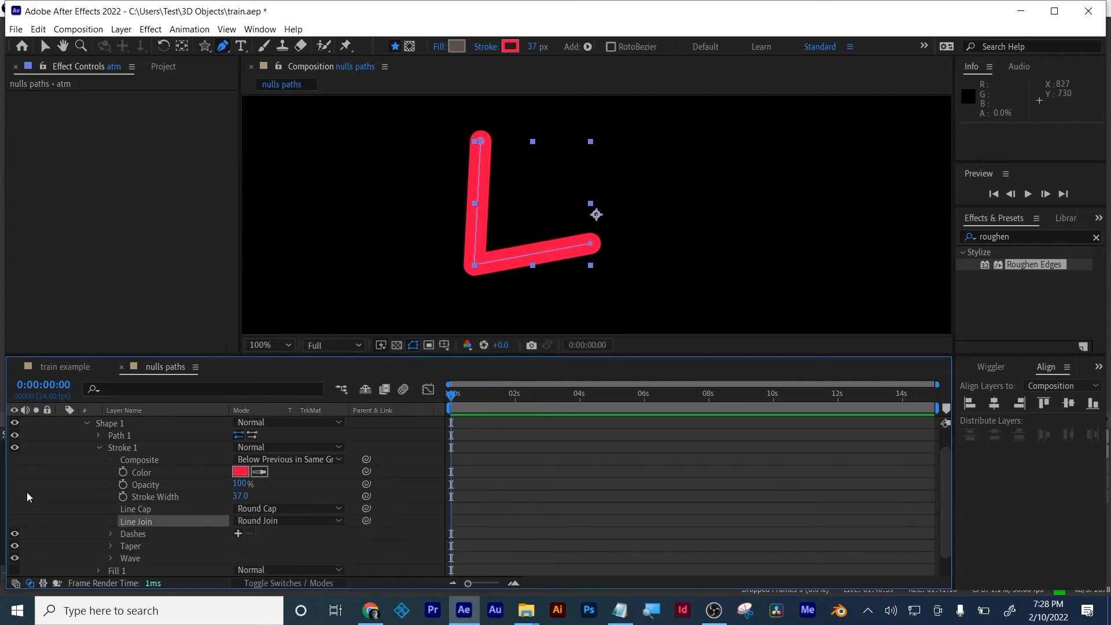
{"action": "left_click", "coordinate": [97, 449]}
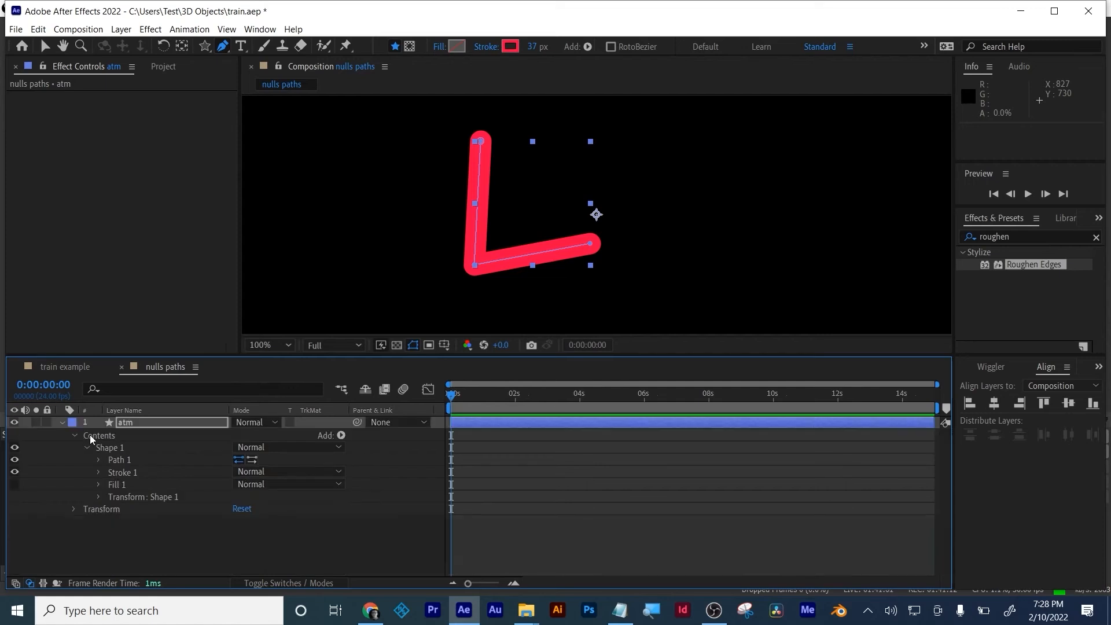
{"action": "left_click", "coordinate": [76, 437]}
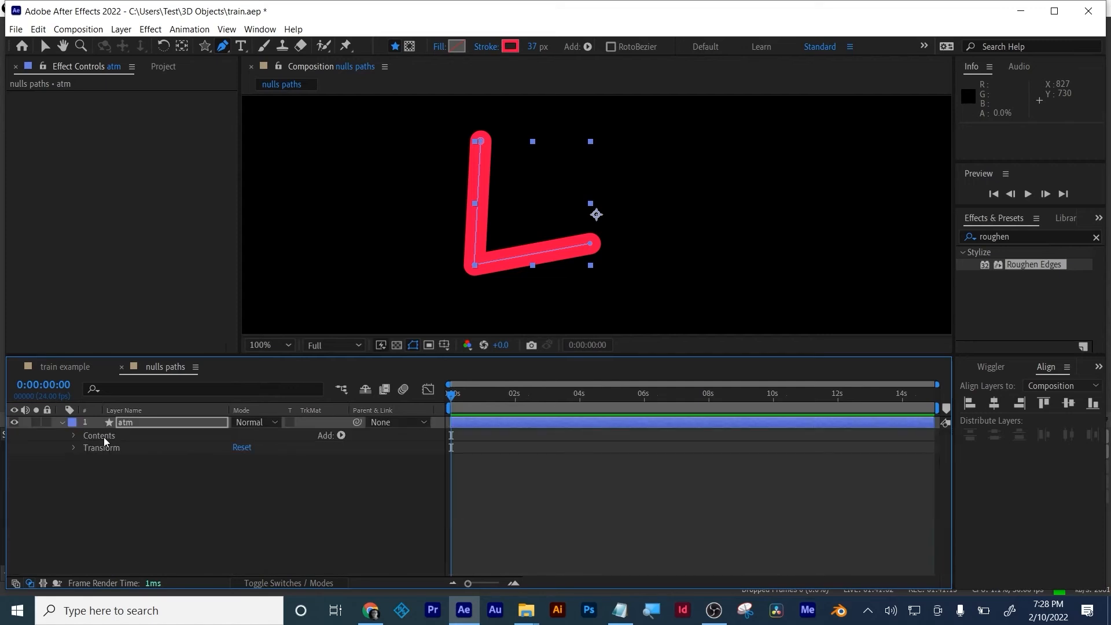
{"action": "left_click", "coordinate": [134, 421]}
{"action": "key", "text": "Return"}
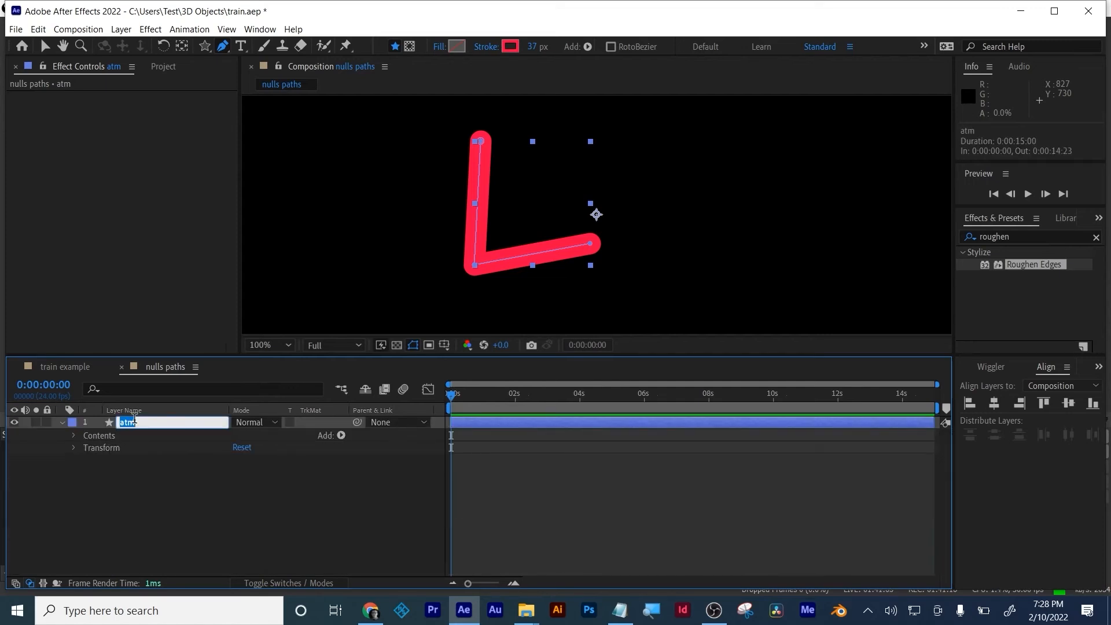
{"action": "type", "text": "arm"}
{"action": "key", "text": "Return"}
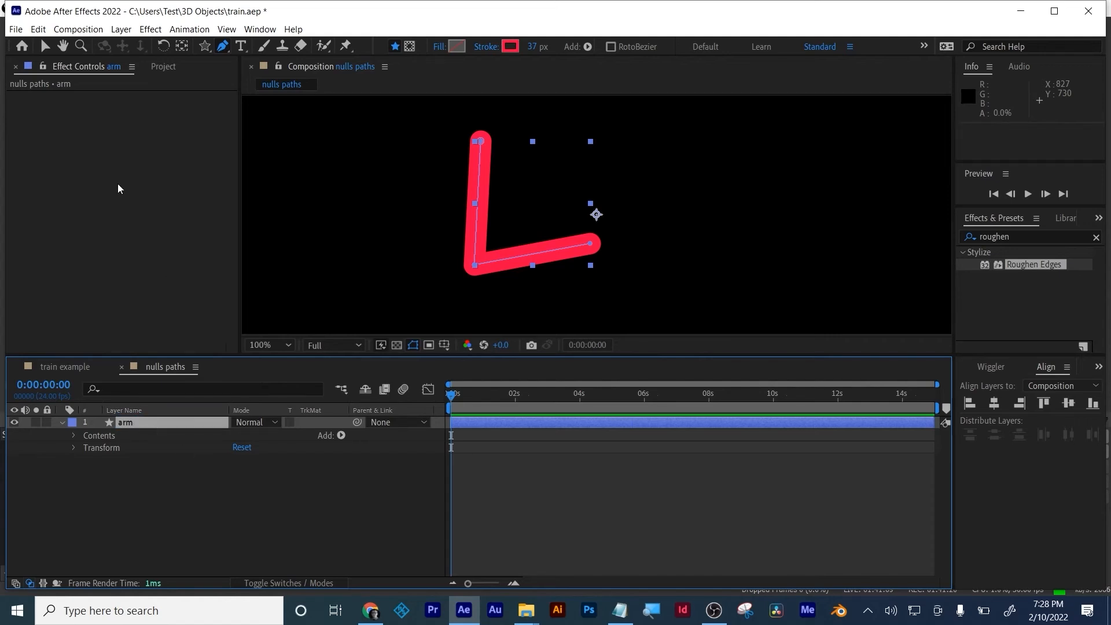
Move the arm layer's anchor point onto the upper end of the L-shaped path.
{"action": "left_click", "coordinate": [49, 52]}
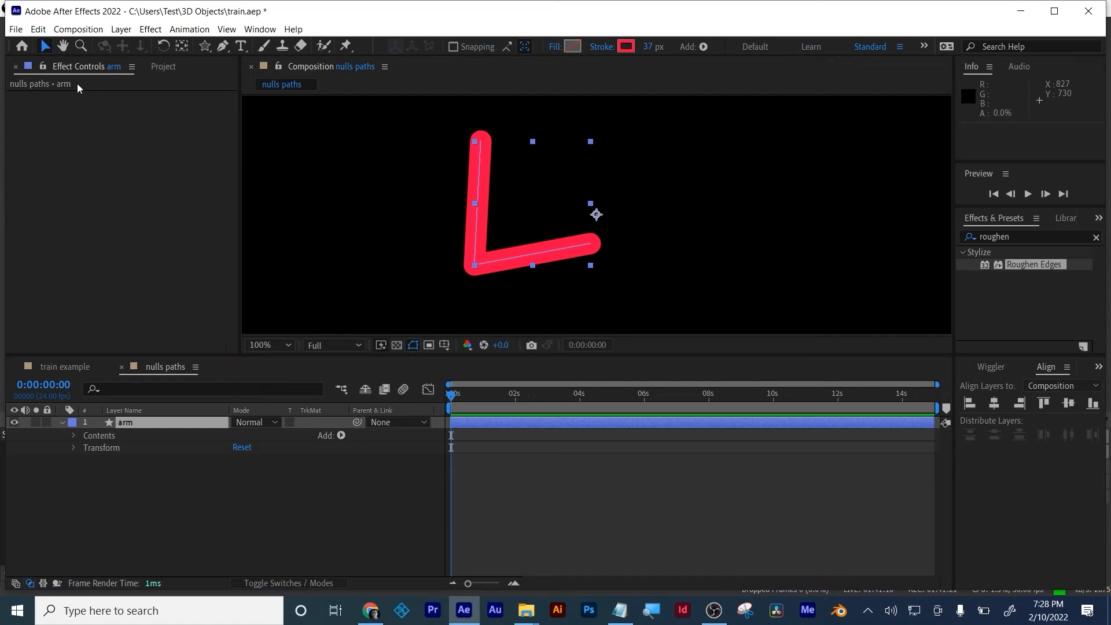
{"action": "left_click", "coordinate": [280, 497]}
{"action": "left_click", "coordinate": [477, 183]}
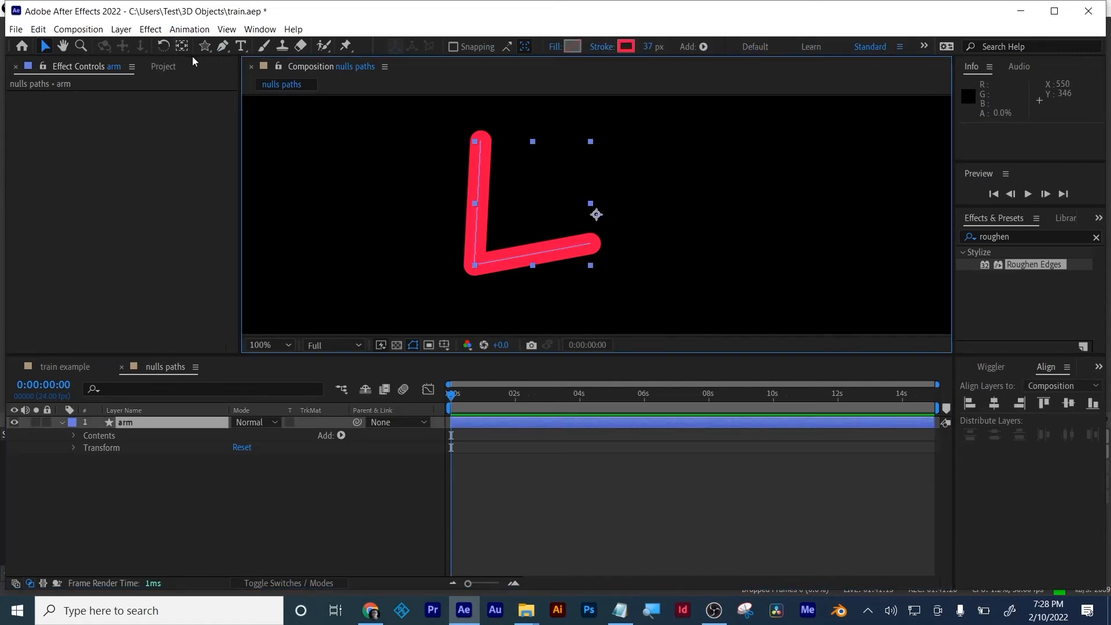
{"action": "key", "text": "y"}
{"action": "left_click_drag", "start_coordinate": [596, 214], "coordinate": [479, 145]}
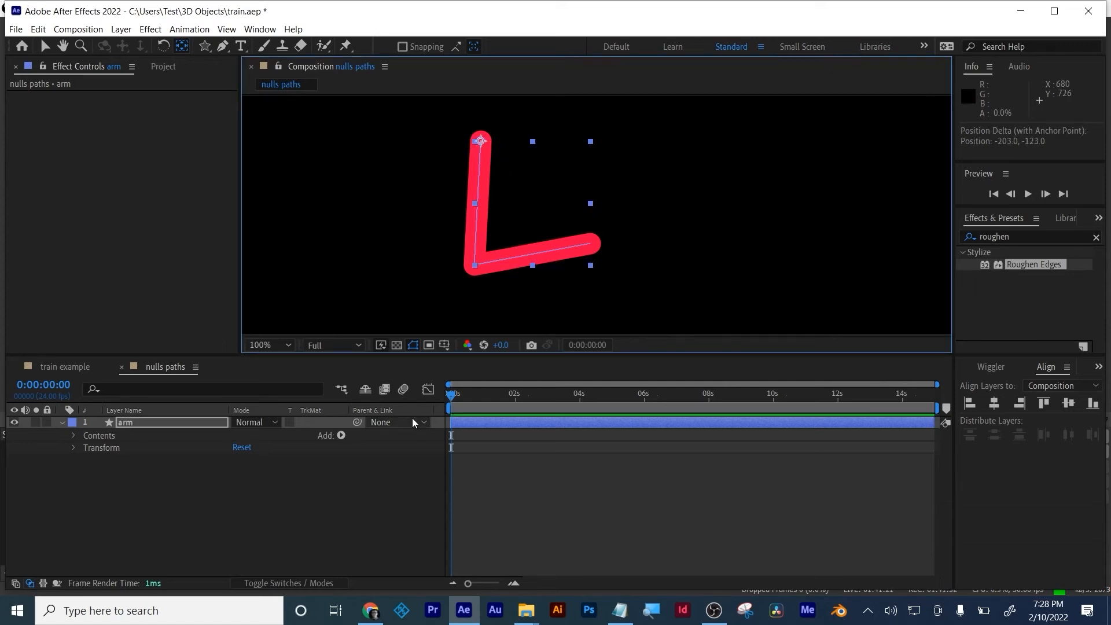
Try rotating the arm layer 14° about its anchor point, and undo the rotation.
{"action": "left_click", "coordinate": [276, 572]}
{"action": "key", "text": "r"}
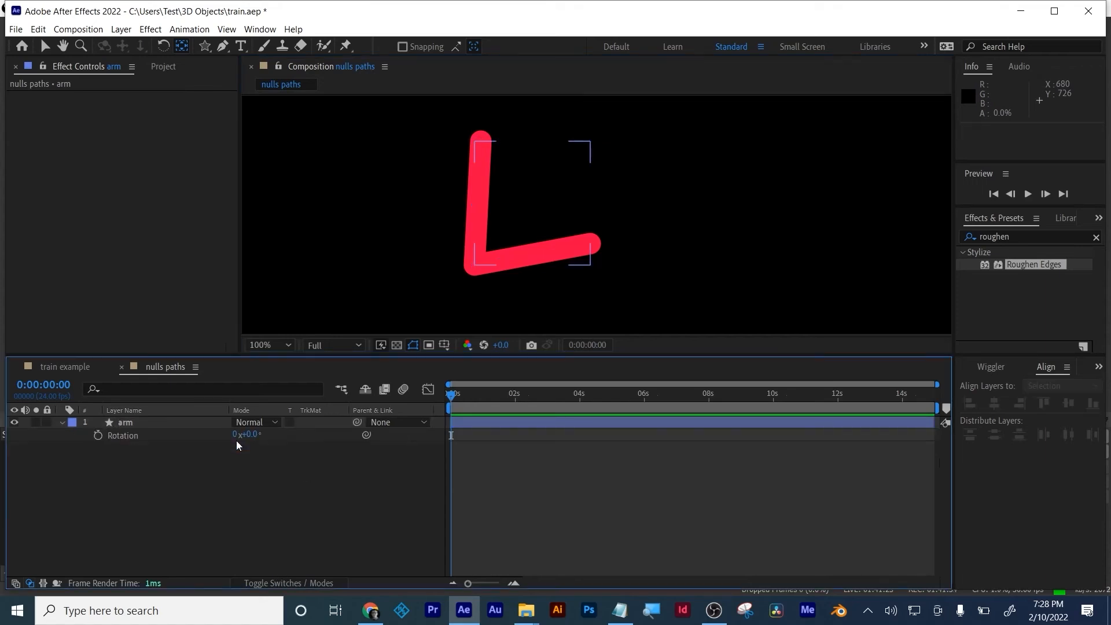
{"action": "left_click_drag", "start_coordinate": [253, 434], "coordinate": [274, 445]}
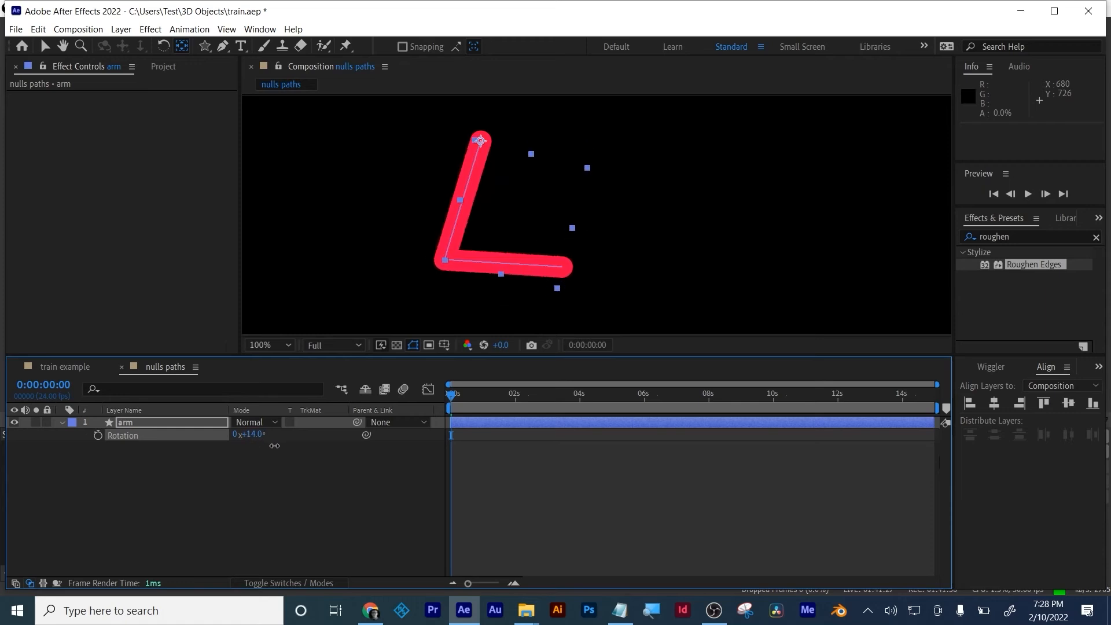
{"action": "key", "text": "ctrl+z"}
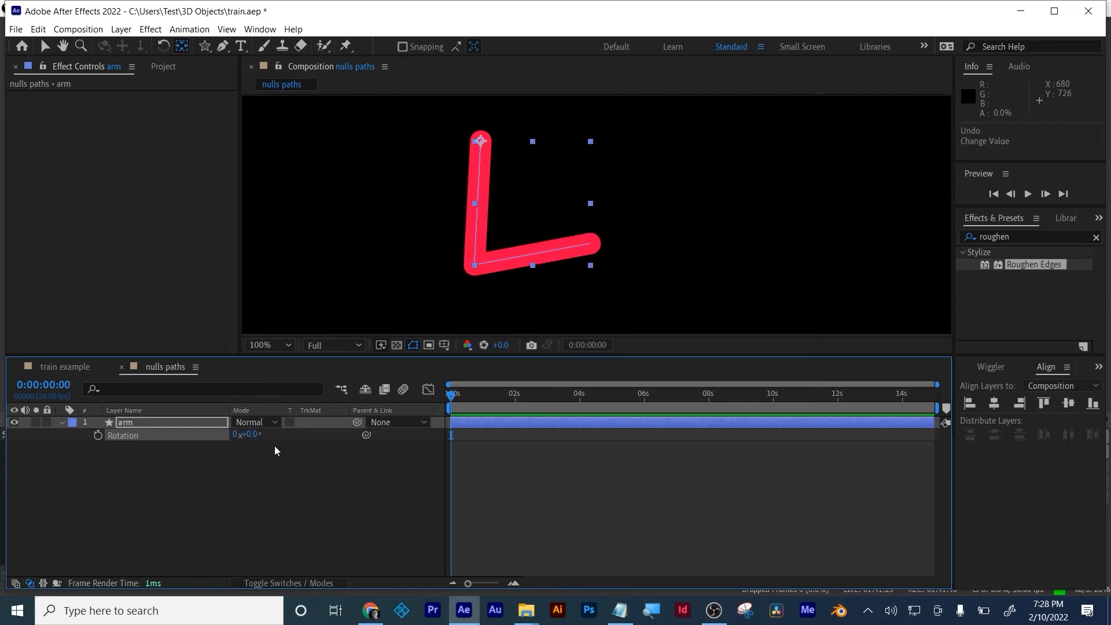
Draw a closed, curved hand outline on a new shape layer at the arm's free lower end with the Pen tool.
{"action": "left_click", "coordinate": [262, 485]}
{"action": "left_click", "coordinate": [223, 46]}
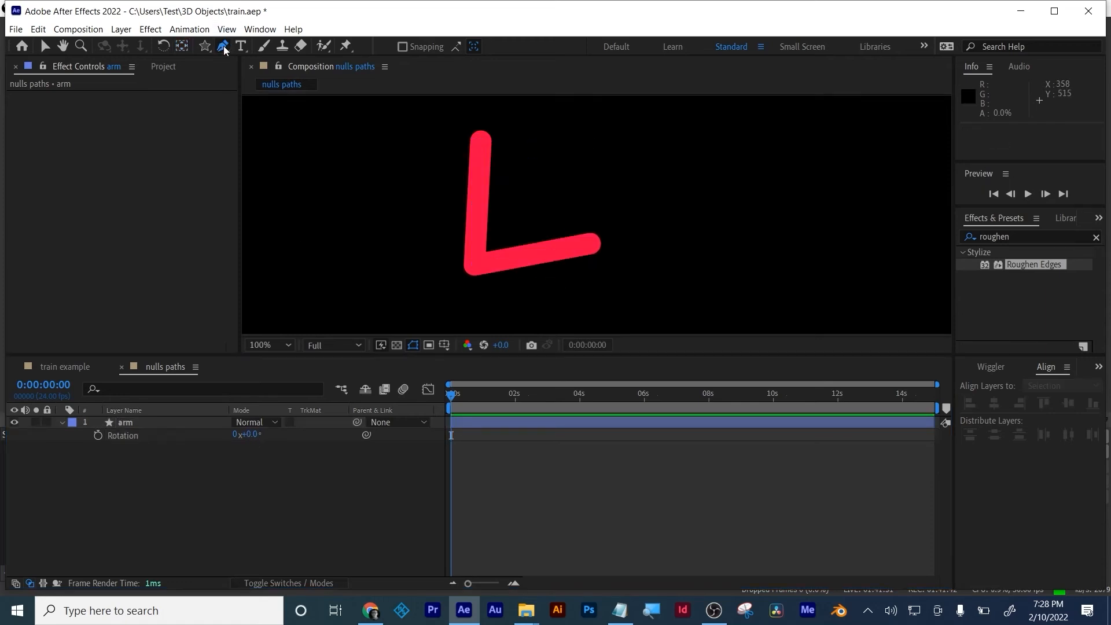
{"action": "left_click", "coordinate": [584, 234]}
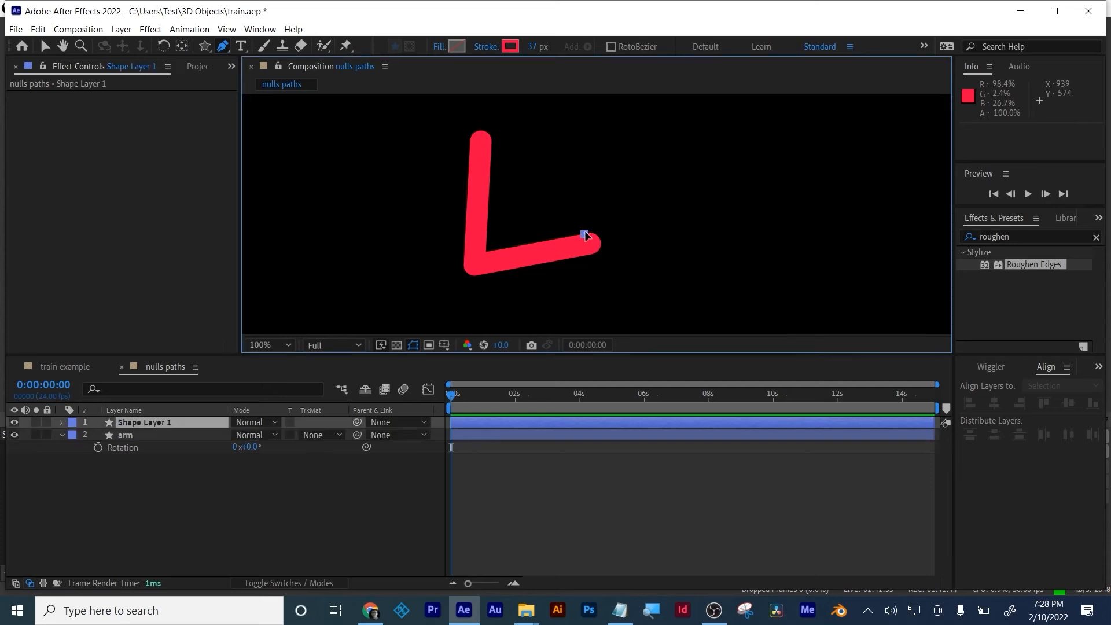
{"action": "left_click", "coordinate": [601, 207]}
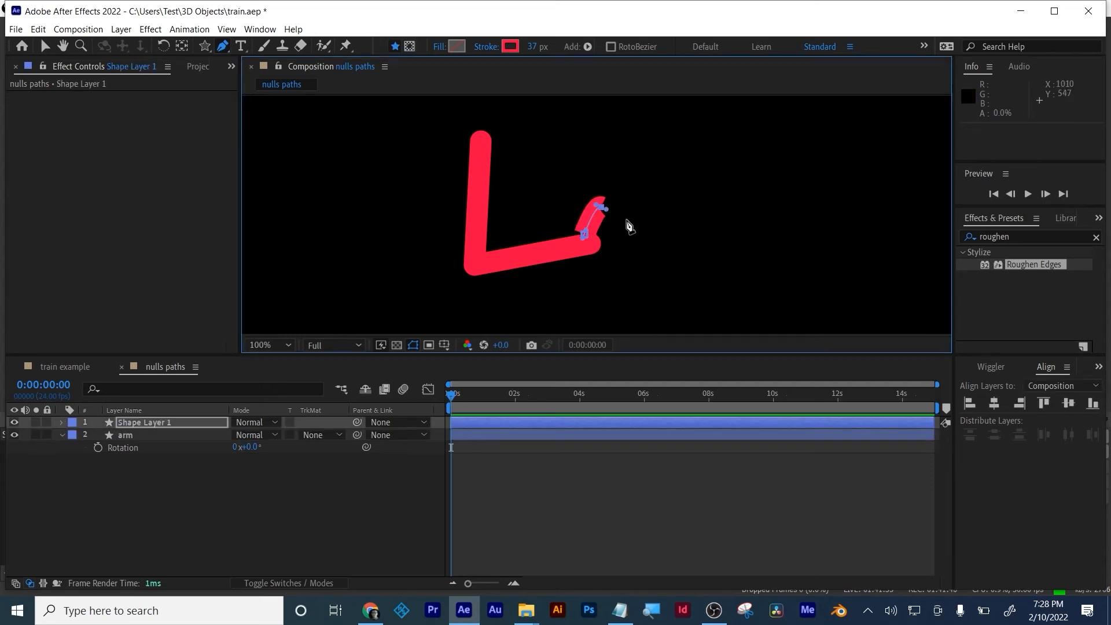
{"action": "mouse_move", "coordinate": [626, 217]}
{"action": "left_mouse_down"}
{"action": "mouse_move", "coordinate": [673, 223]}
{"action": "mouse_move", "coordinate": [671, 253]}
{"action": "mouse_move", "coordinate": [584, 274]}
{"action": "left_mouse_up"}
{"action": "left_click", "coordinate": [601, 273]}
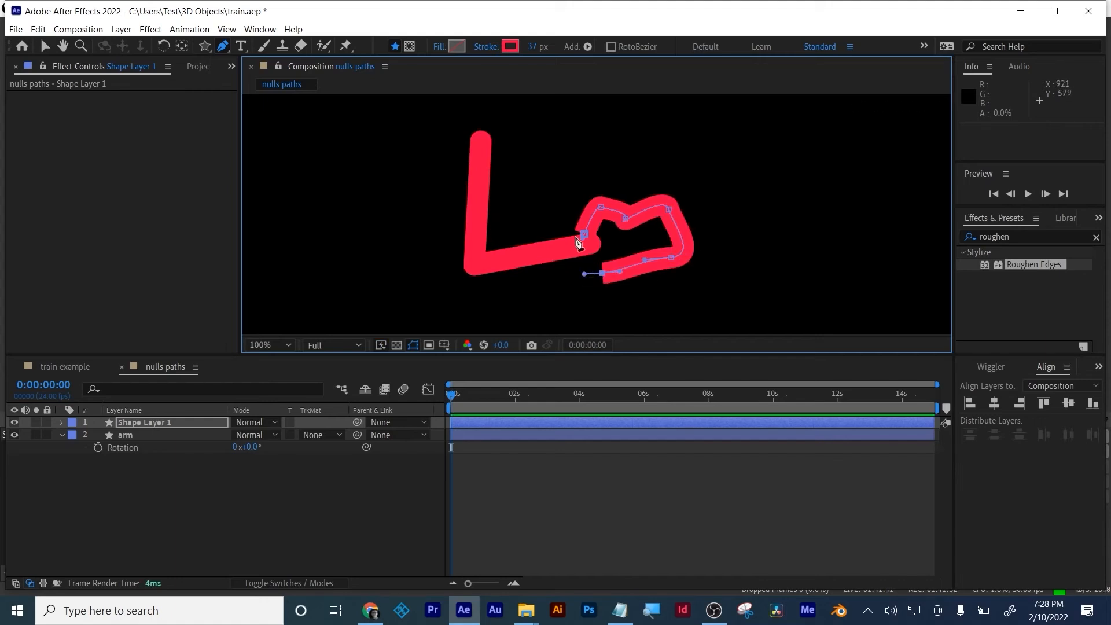
{"action": "left_click_drag", "start_coordinate": [584, 235], "coordinate": [603, 227]}
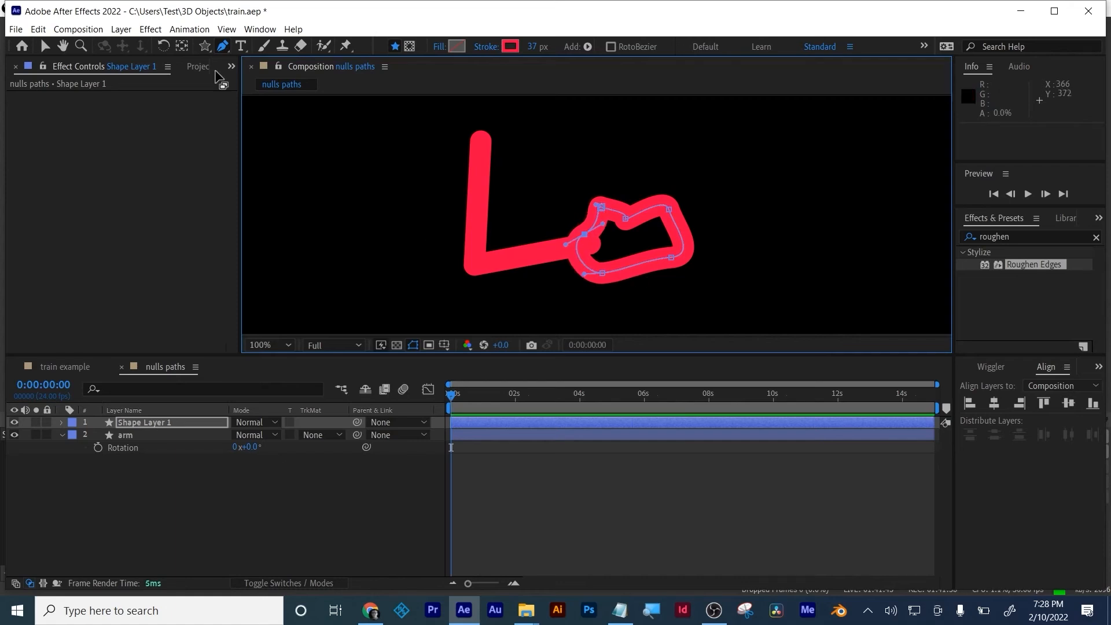
Shift the hand shape to about position 985, 529 and place its anchor point at the wrist where it meets the arm.
{"action": "left_click", "coordinate": [45, 46]}
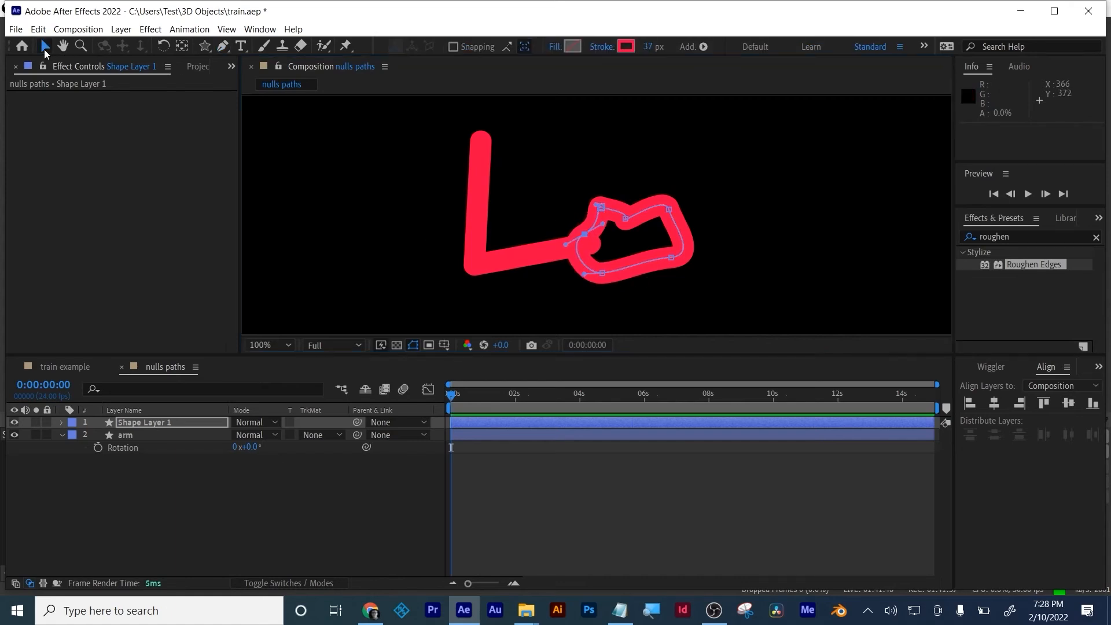
{"action": "left_click", "coordinate": [652, 210]}
{"action": "left_click_drag", "start_coordinate": [653, 210], "coordinate": [697, 233]}
{"action": "left_click", "coordinate": [639, 285]}
{"action": "left_click", "coordinate": [682, 243]}
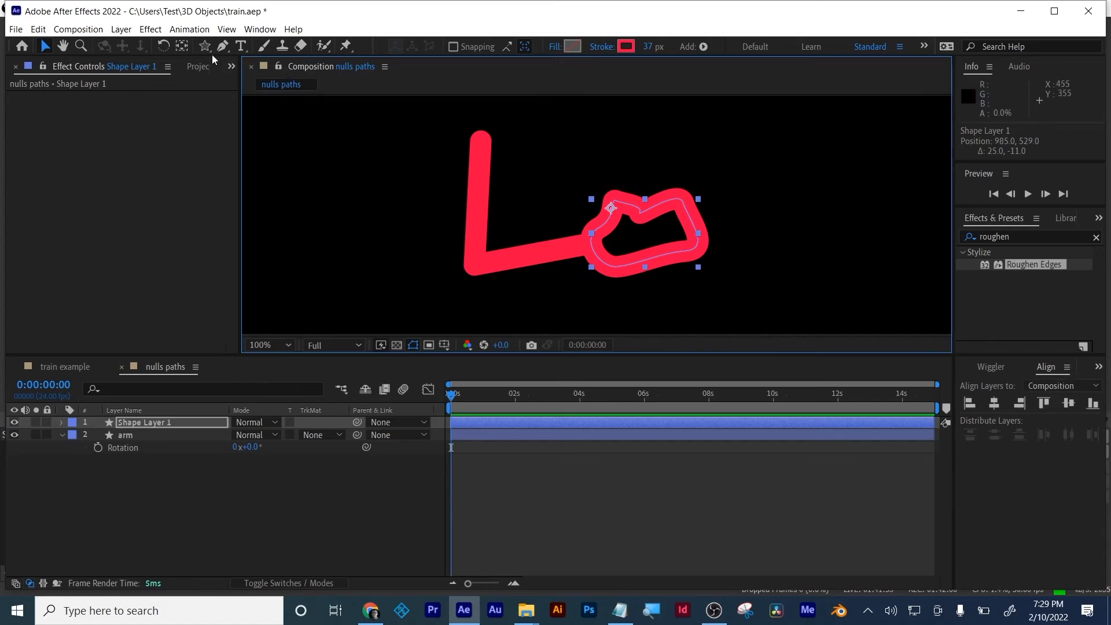
{"action": "left_click", "coordinate": [183, 46]}
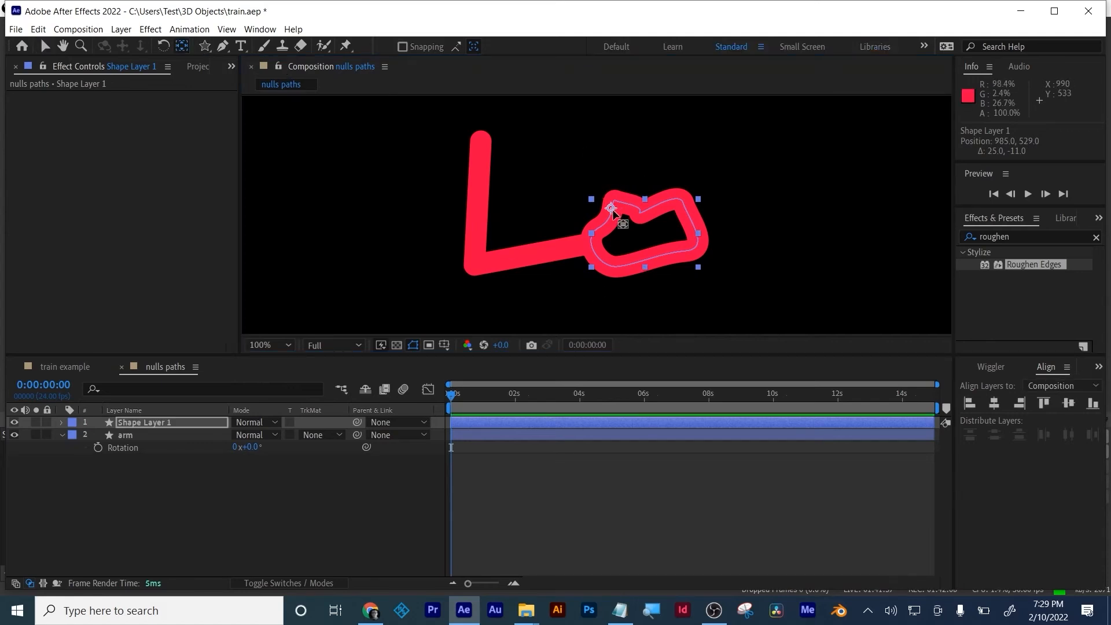
{"action": "left_click_drag", "start_coordinate": [610, 209], "coordinate": [592, 246]}
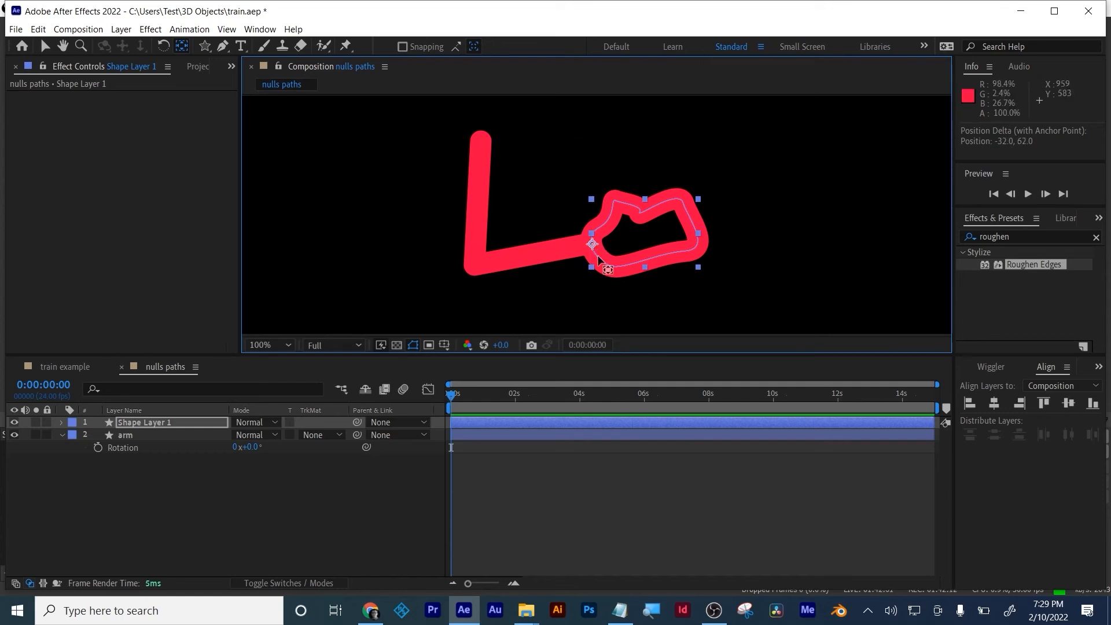
Rename the hand shape's layer as hand.
{"action": "left_click", "coordinate": [511, 418]}
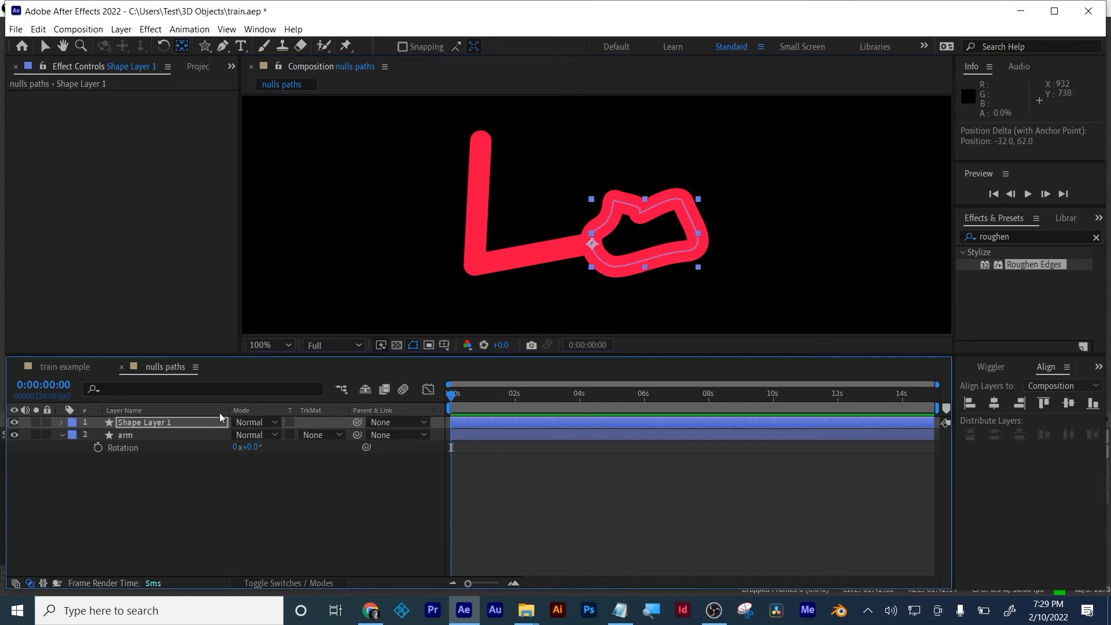
{"action": "type", "text": "hand"}
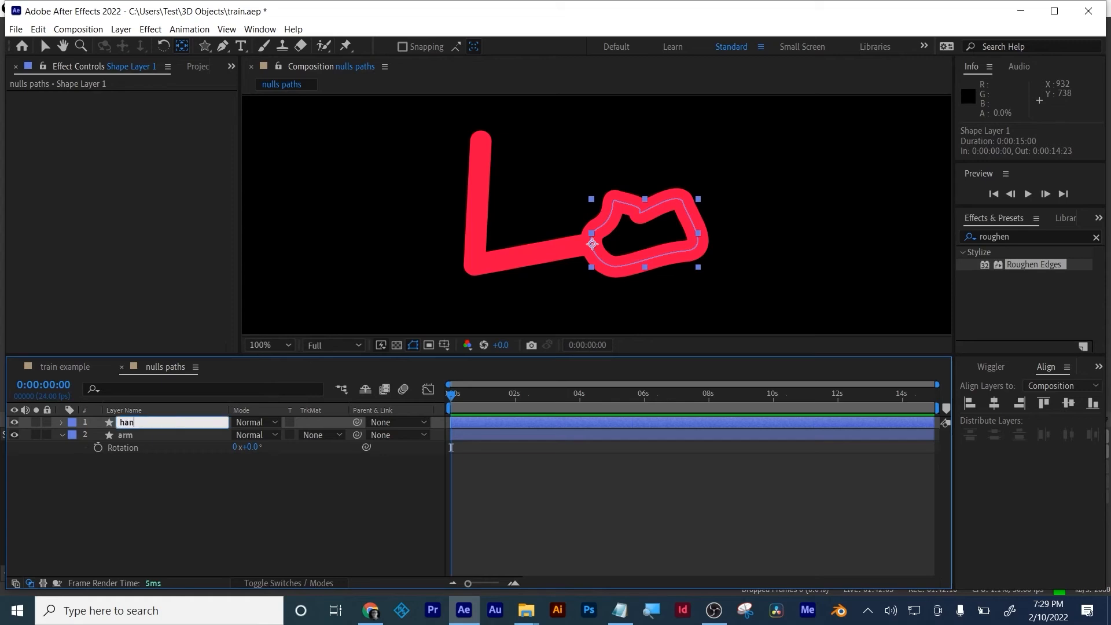
{"action": "key", "text": "Return"}
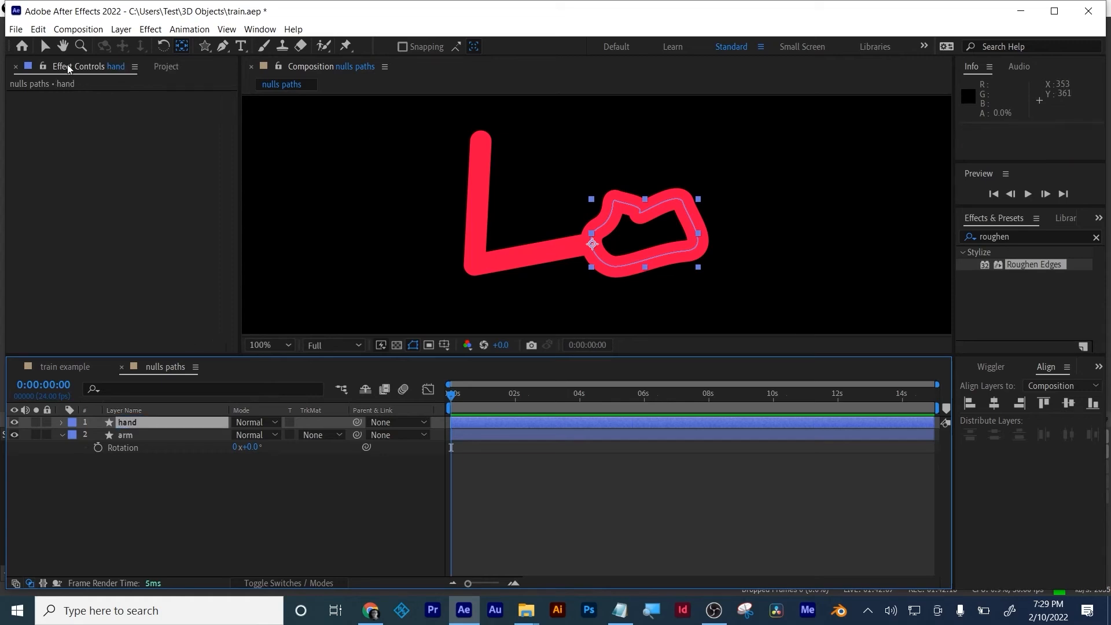
Give the hand shape a solid blue fill and set its stroke to None.
{"action": "left_click", "coordinate": [45, 46]}
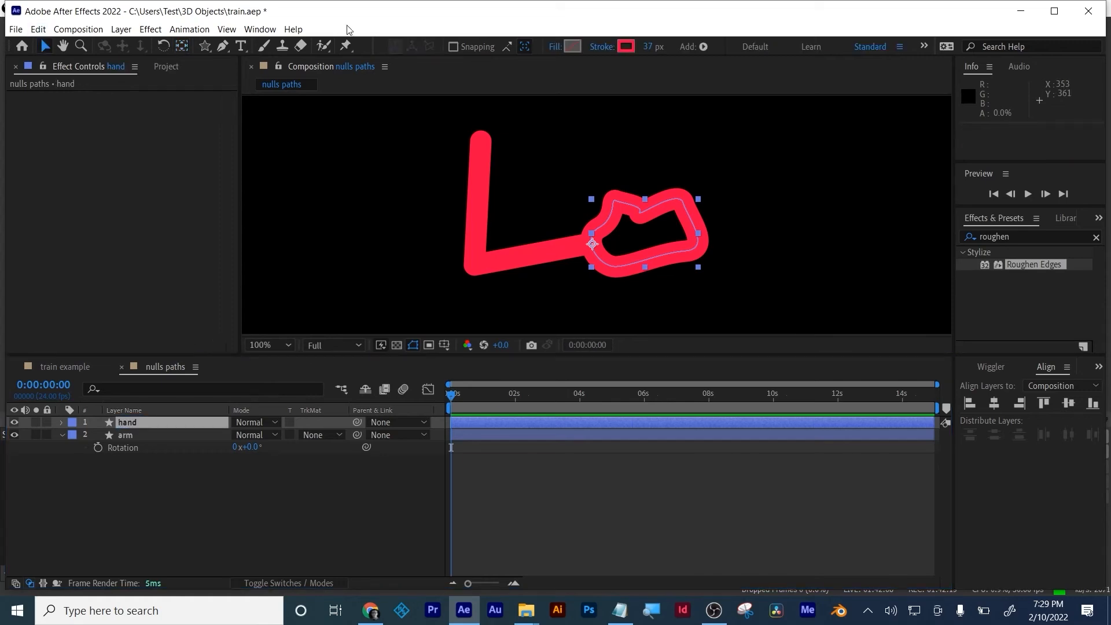
{"action": "left_click", "coordinate": [556, 48]}
{"action": "left_click", "coordinate": [499, 265]}
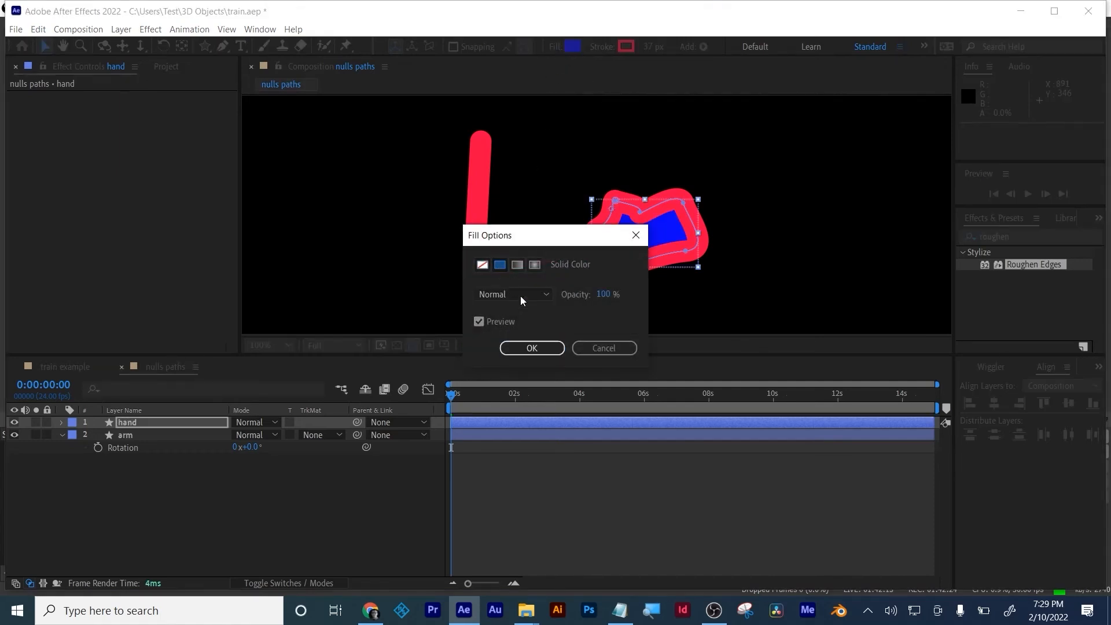
{"action": "left_click", "coordinate": [531, 348]}
{"action": "left_click", "coordinate": [602, 46]}
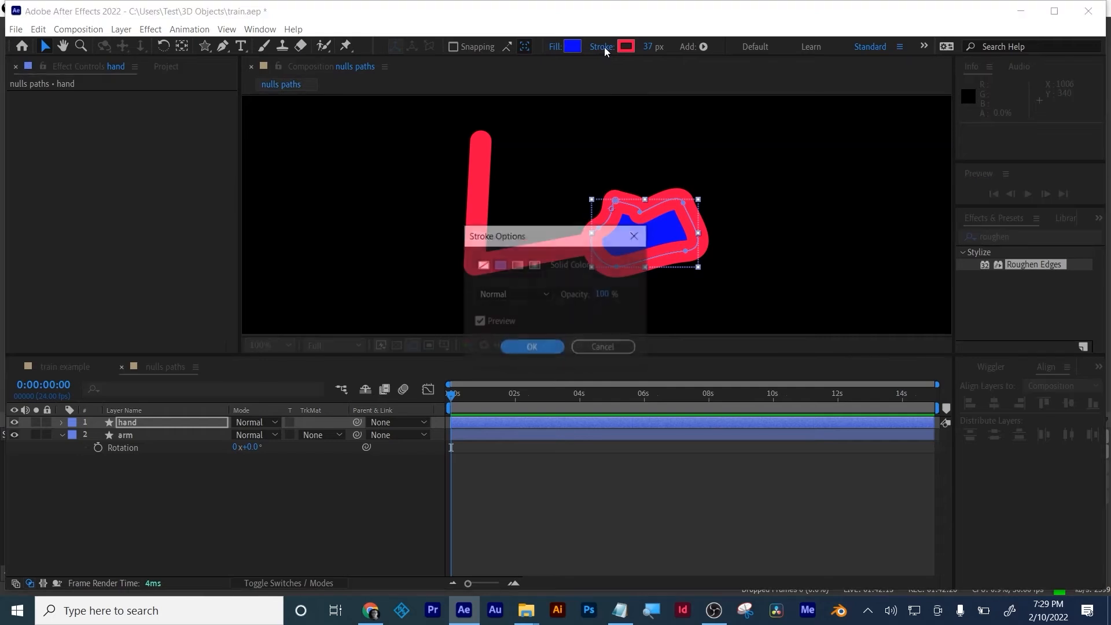
{"action": "left_click", "coordinate": [482, 265]}
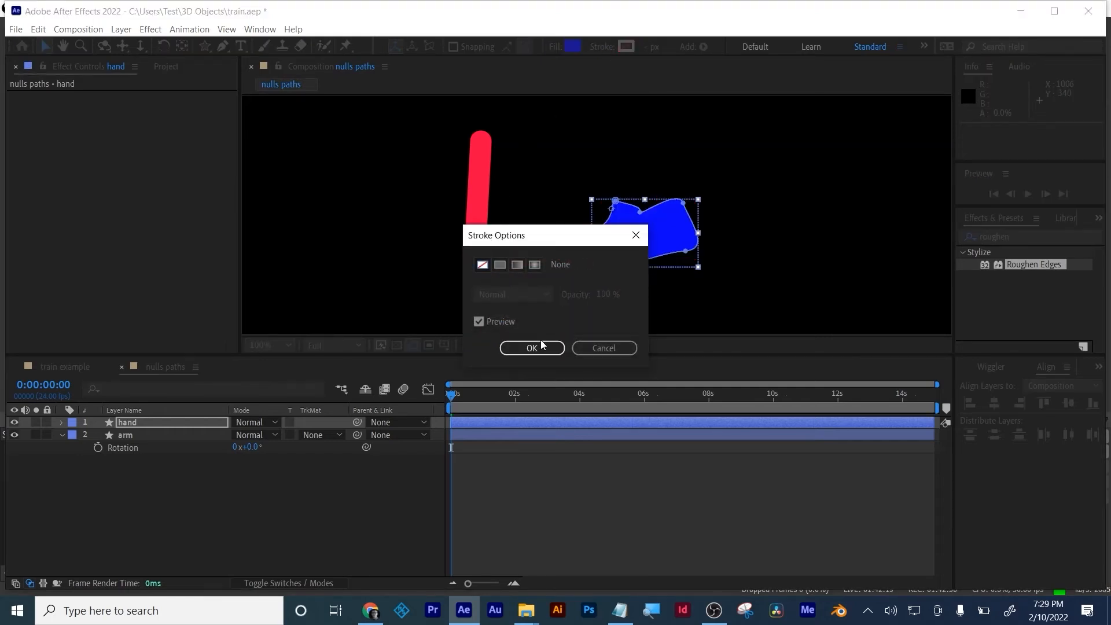
{"action": "left_click", "coordinate": [536, 345]}
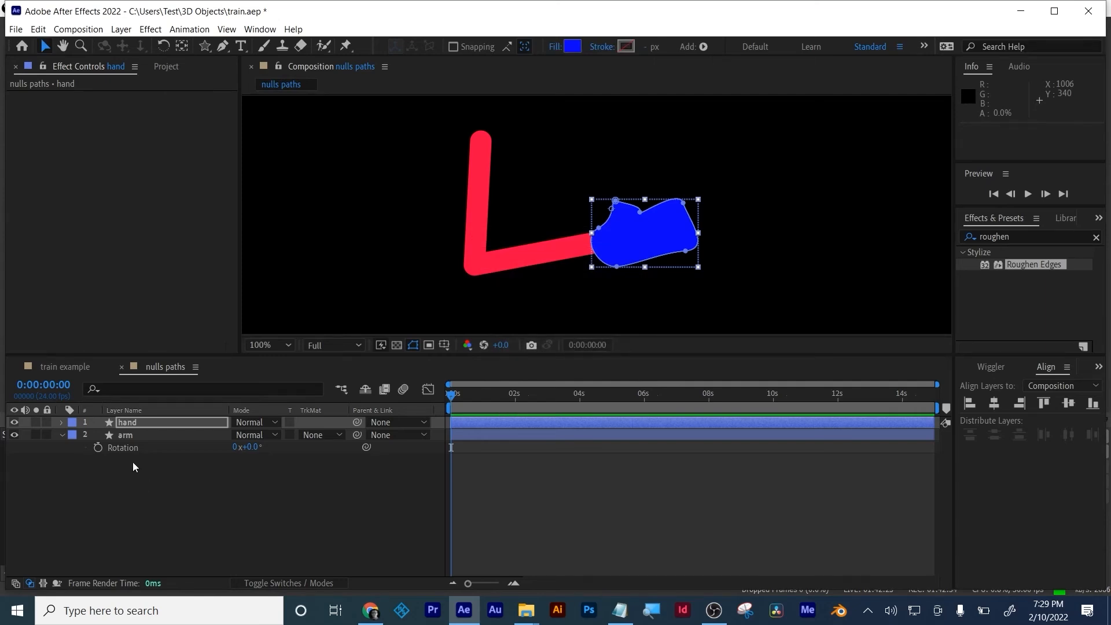
Create nulls from the arm layer's Shape 1 path using Points Follow Nulls, and close the Create Nulls From Paths window.
{"action": "left_click", "coordinate": [119, 436]}
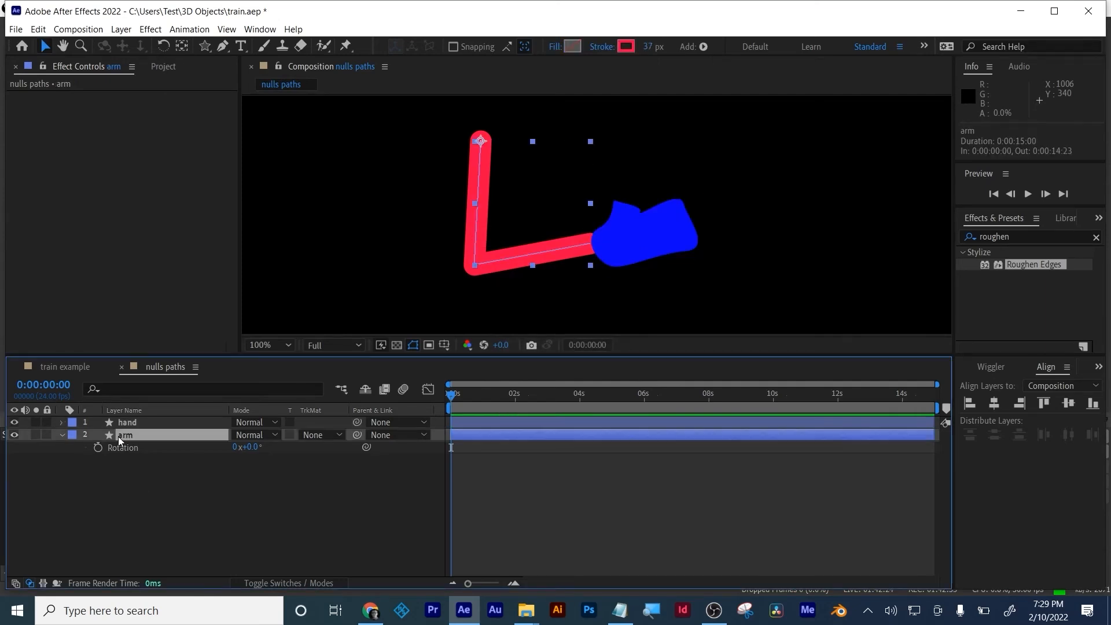
{"action": "left_click", "coordinate": [63, 435]}
{"action": "left_click", "coordinate": [62, 435]}
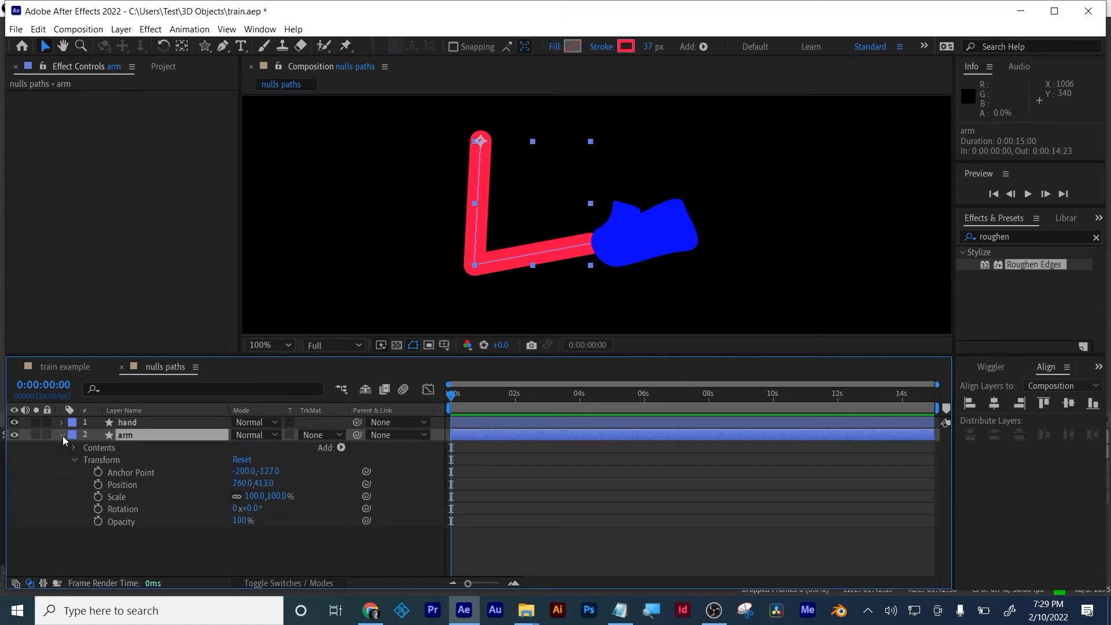
{"action": "left_click", "coordinate": [74, 459]}
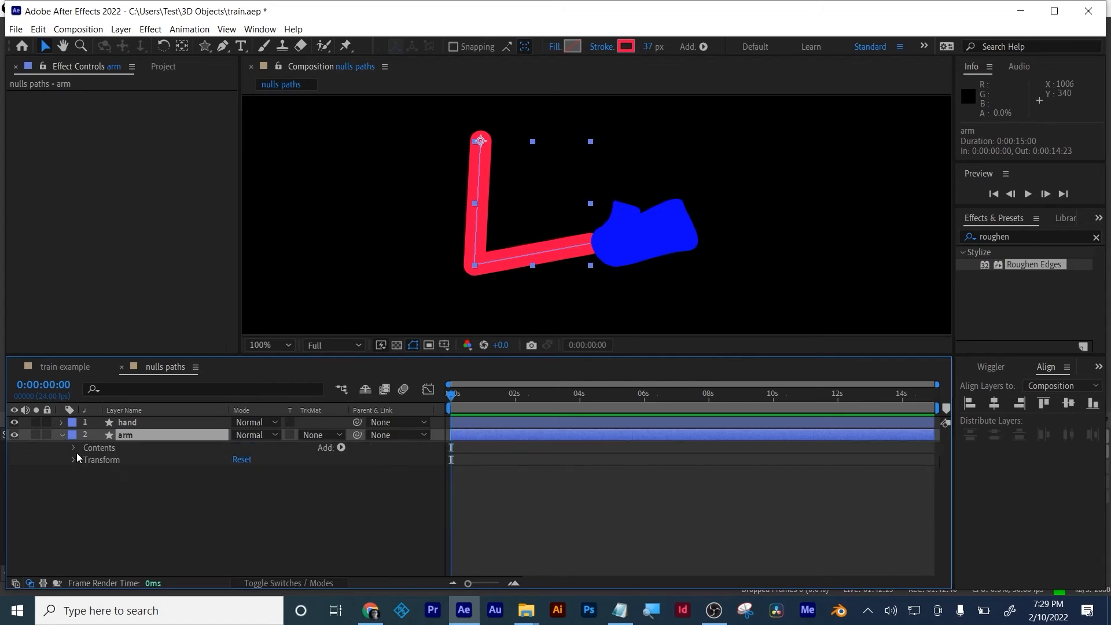
{"action": "left_click", "coordinate": [74, 447]}
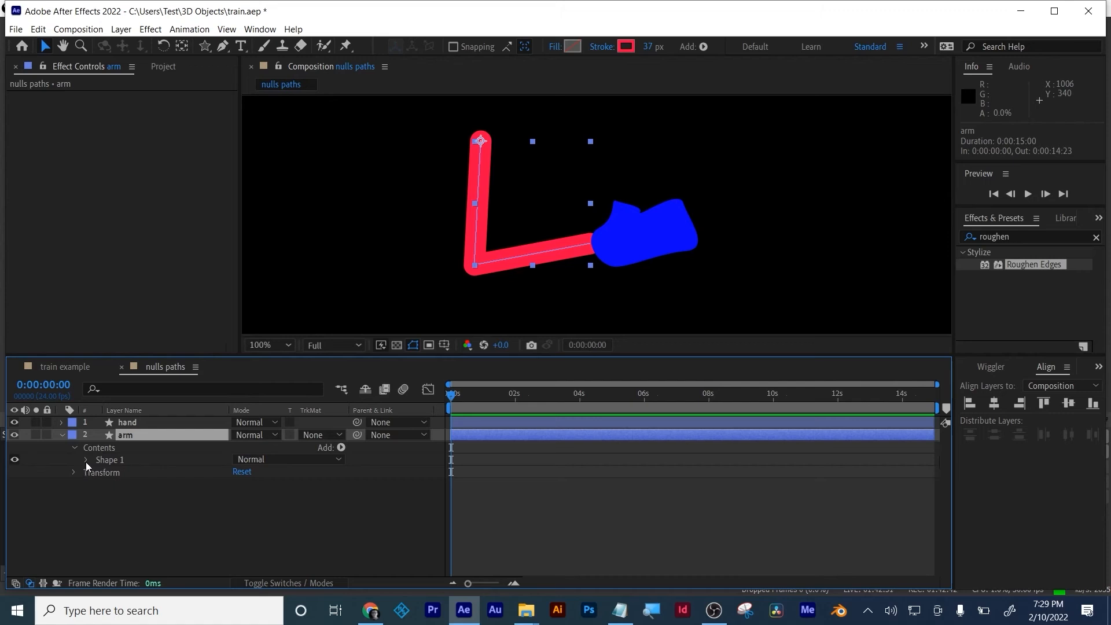
{"action": "left_click", "coordinate": [87, 460]}
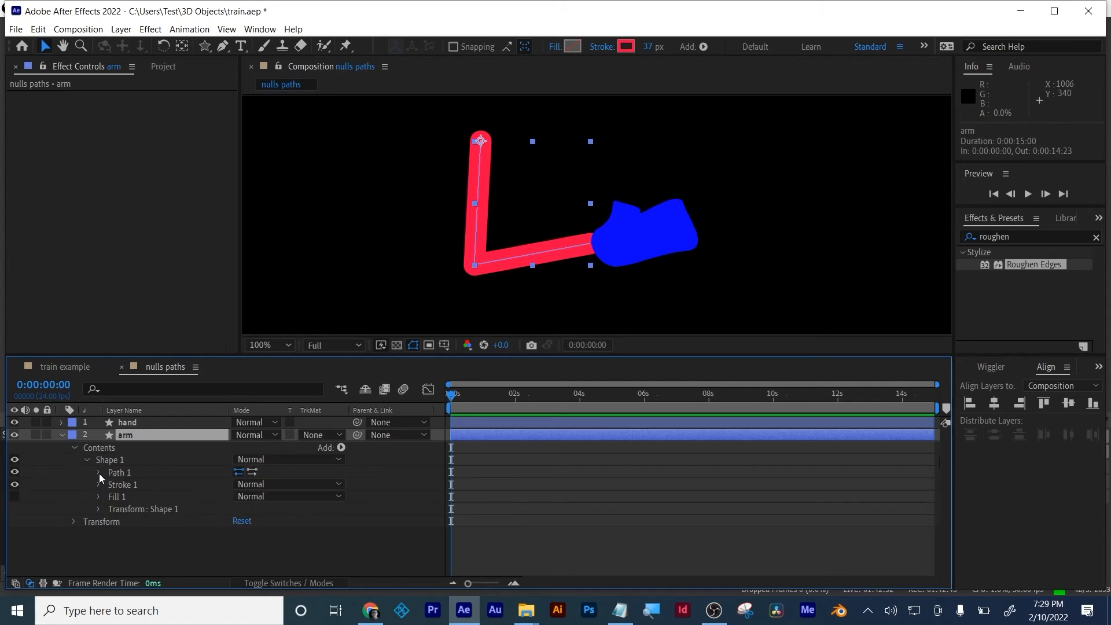
{"action": "left_click", "coordinate": [99, 473]}
{"action": "left_click", "coordinate": [138, 485]}
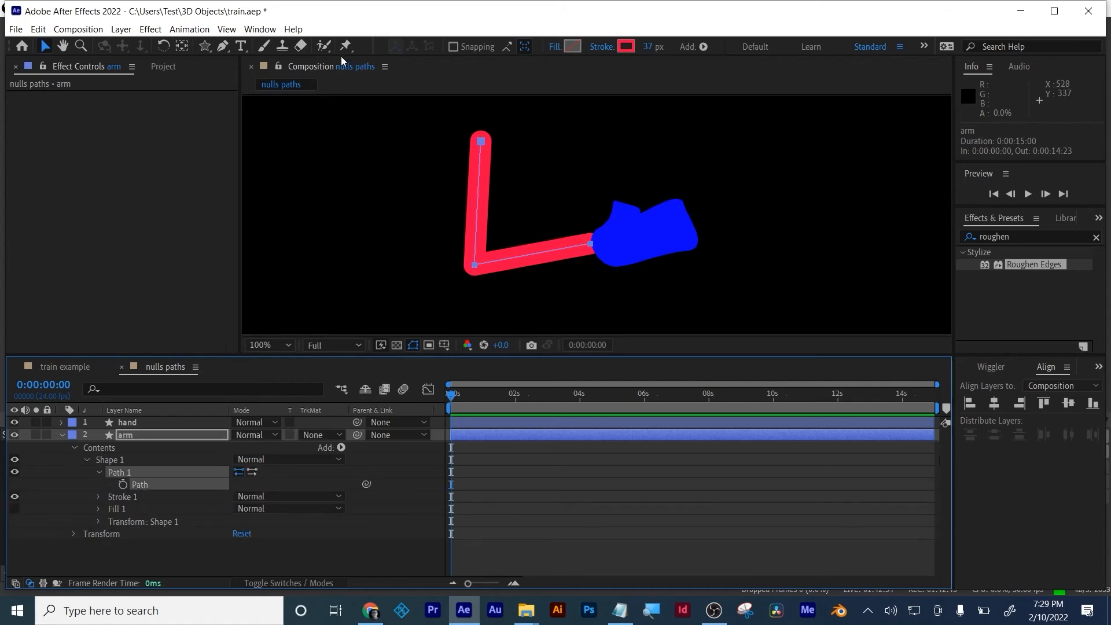
{"action": "left_click", "coordinate": [266, 28]}
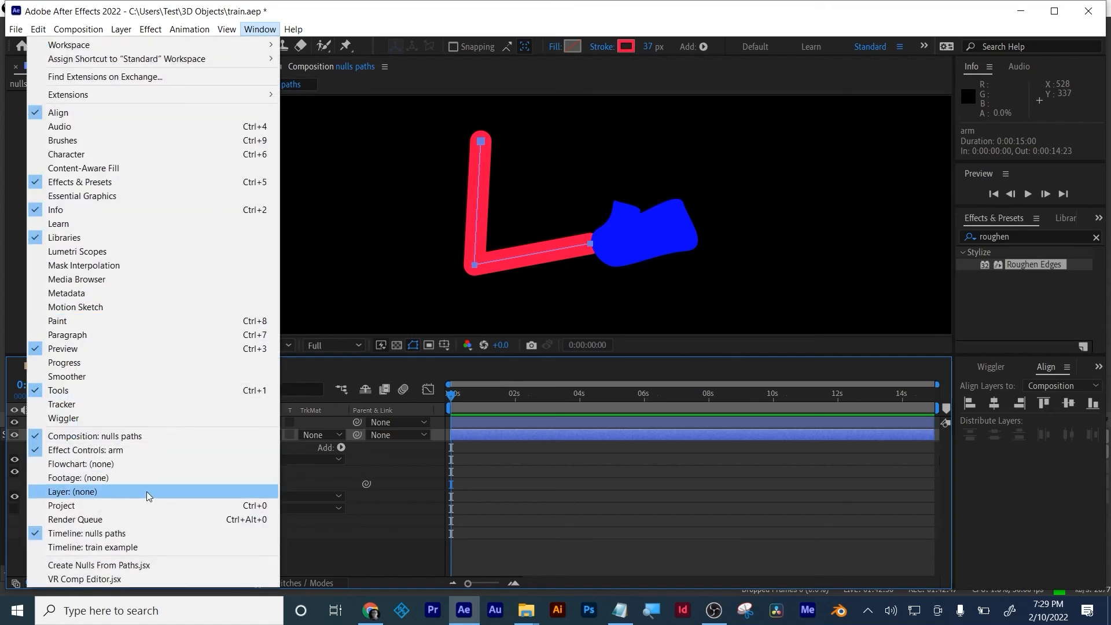
{"action": "left_click", "coordinate": [124, 567]}
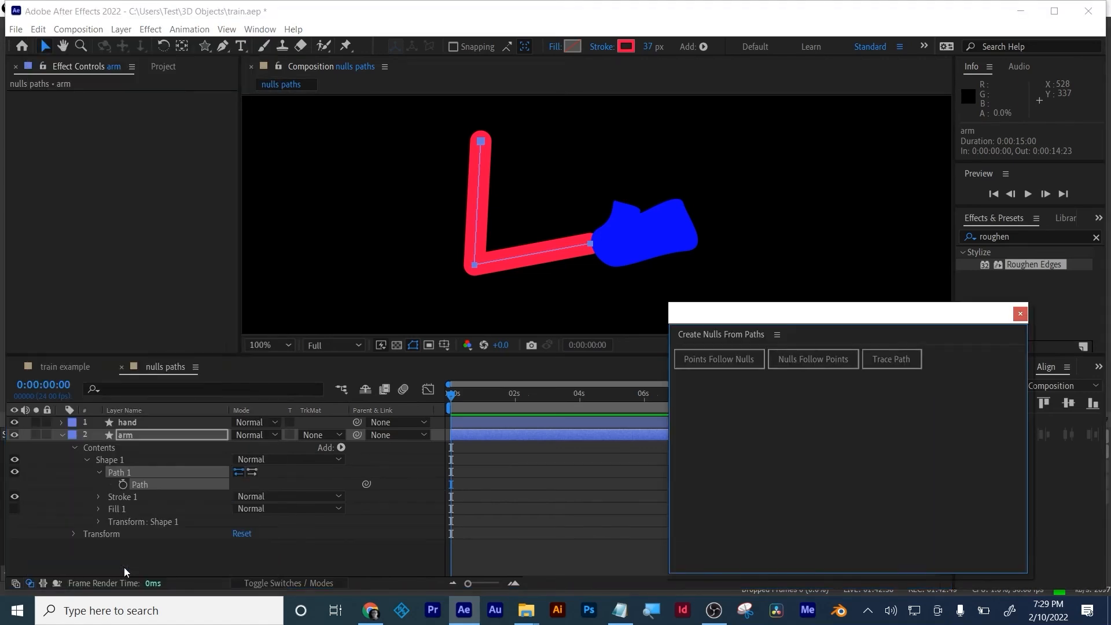
{"action": "left_click", "coordinate": [714, 360]}
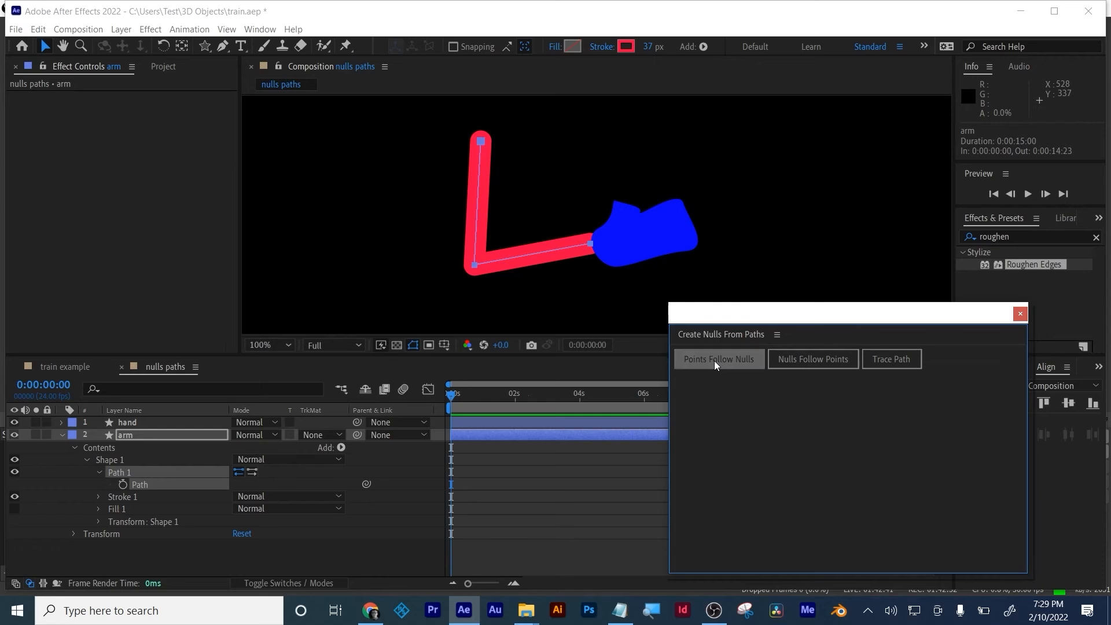
{"action": "left_click", "coordinate": [1021, 314]}
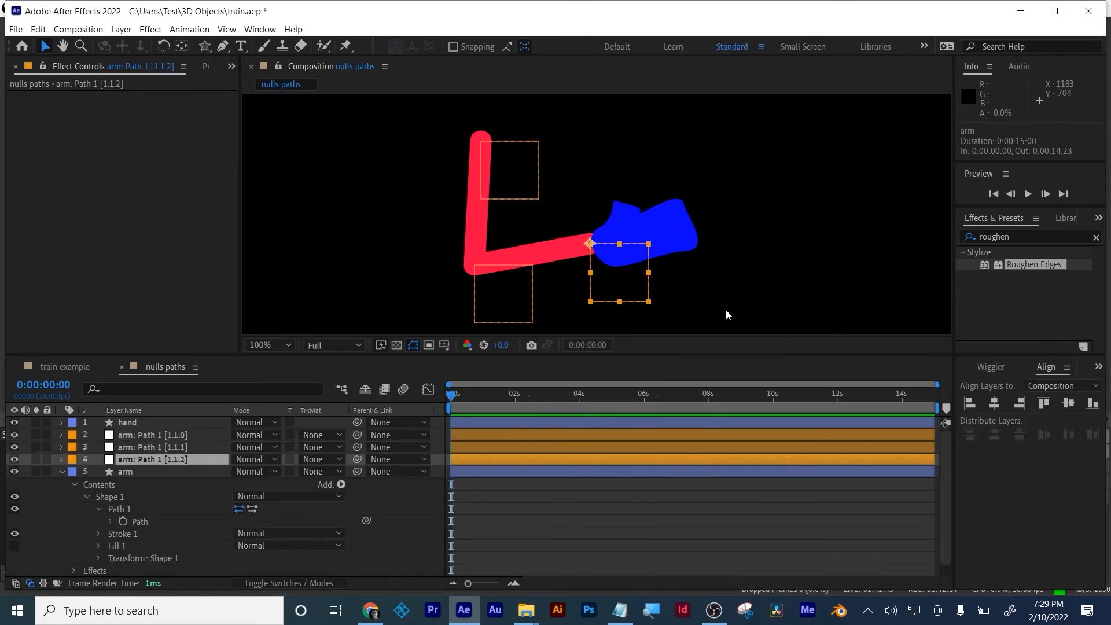
Rename the null at the arm's hand end, arm: Path 1 [1.1.2], as wrist.
{"action": "left_click", "coordinate": [589, 280]}
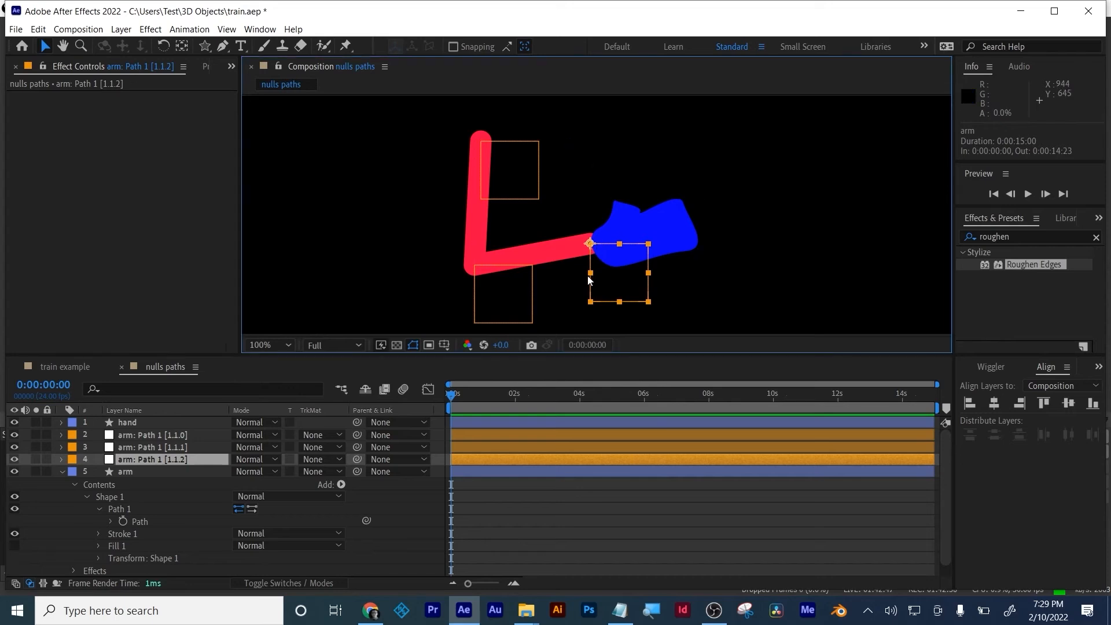
{"action": "left_click", "coordinate": [152, 464]}
{"action": "key", "text": "Return"}
{"action": "type", "text": "wrist"}
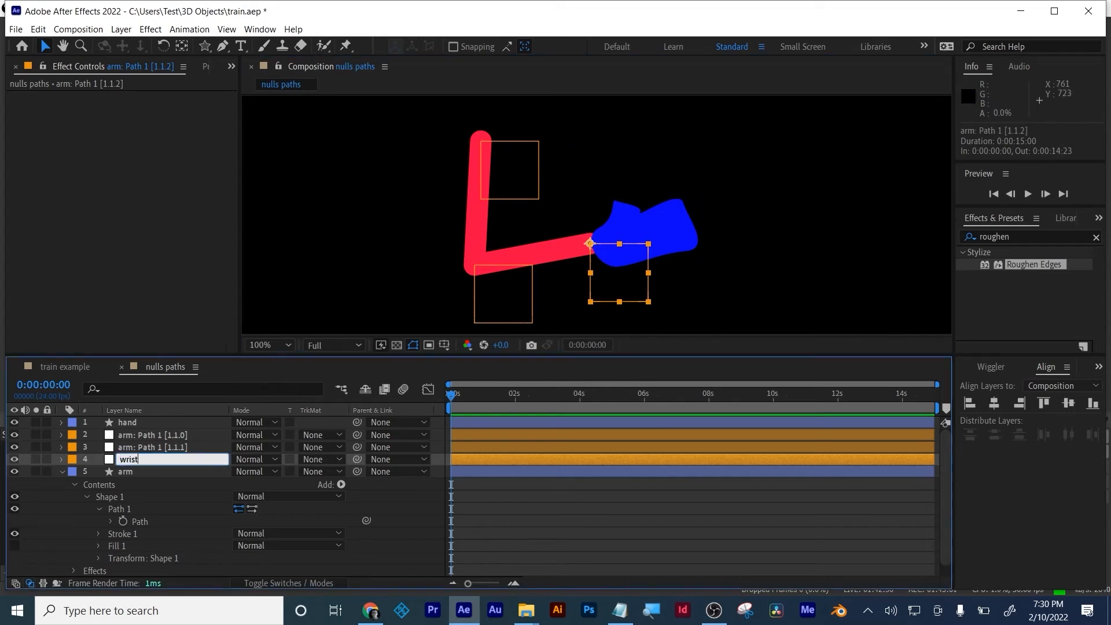
{"action": "key", "text": "Return"}
Rename the null at the arm's bend, arm: Path 1 [1.1.1], as elbow.
{"action": "left_click", "coordinate": [154, 446]}
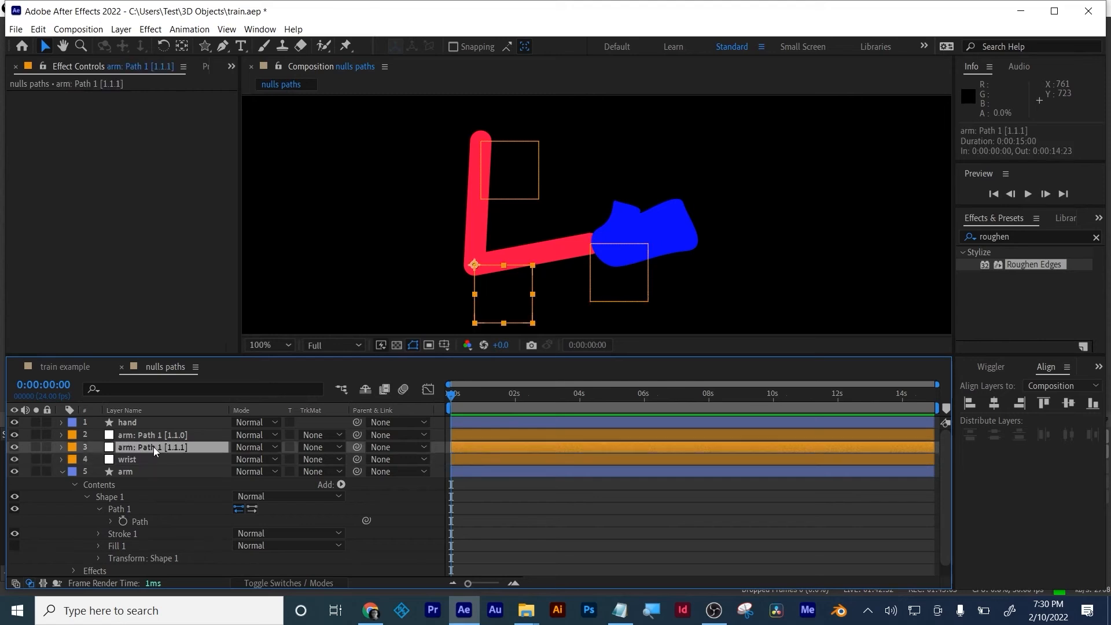
{"action": "key", "text": "Return"}
{"action": "type", "text": "elbow"}
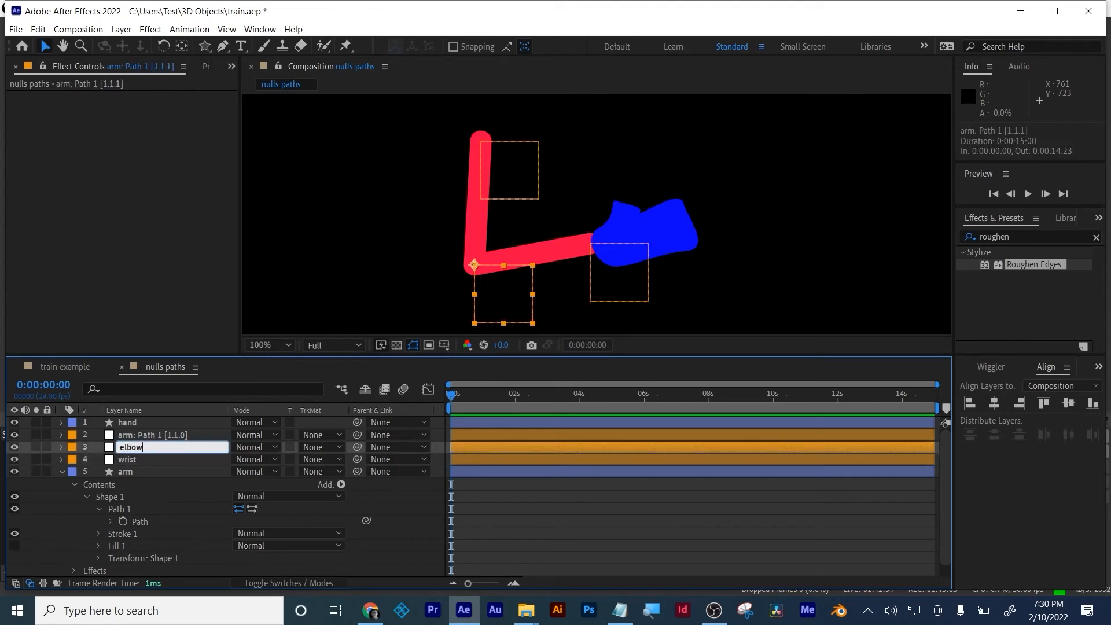
{"action": "key", "text": "Return"}
Rename the null at the arm's upper end, arm: Path 1 [1.1.0], as shoulder and collapse the arm layer's properties.
{"action": "left_click", "coordinate": [152, 435]}
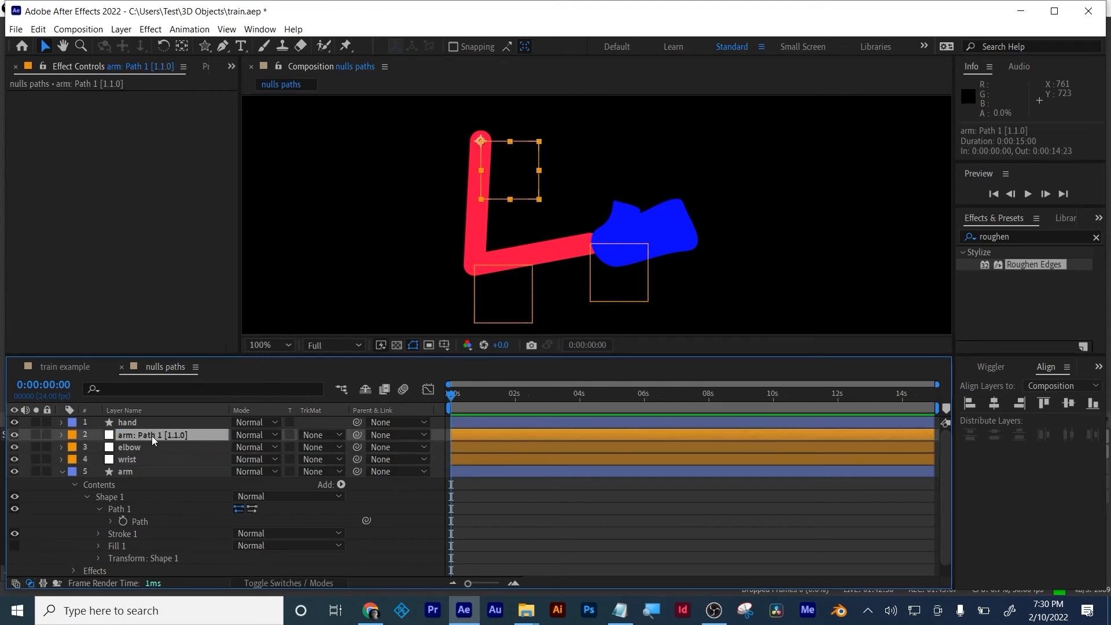
{"action": "key", "text": "Return"}
{"action": "type", "text": "shoulder"}
{"action": "key", "text": "Return"}
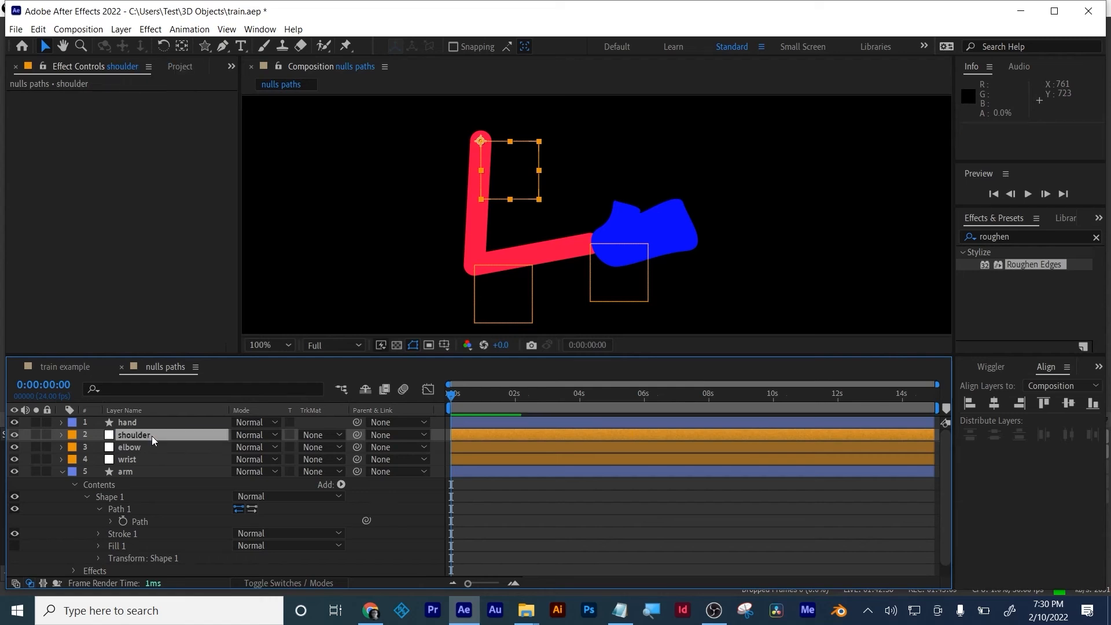
{"action": "left_click", "coordinate": [60, 471]}
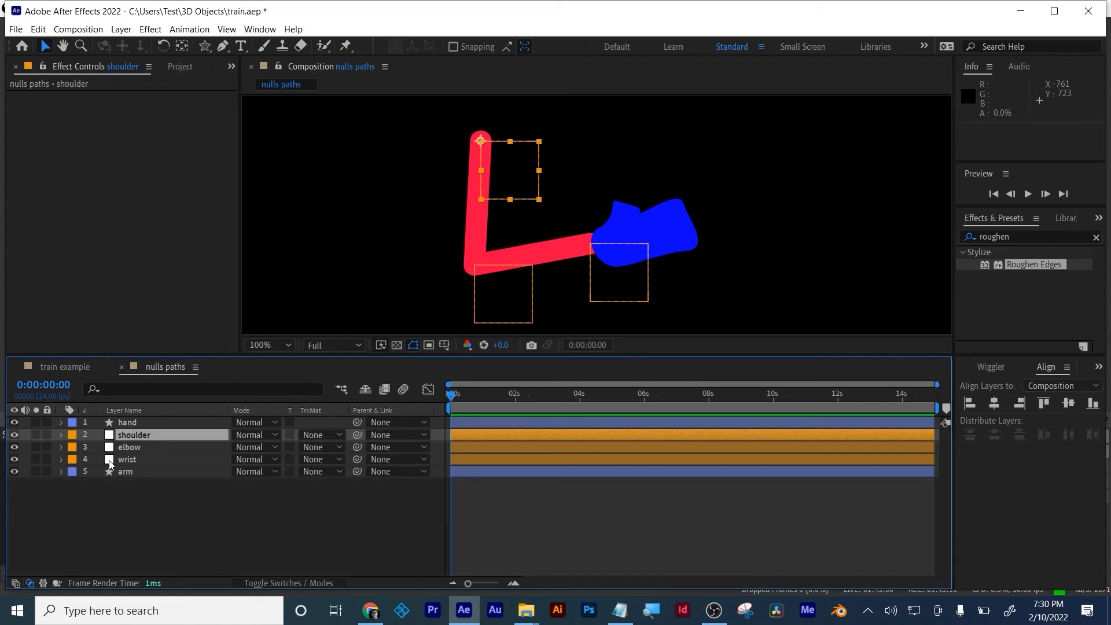
Reveal the wrist null's Position property and parent the hand layer to the wrist null.
{"action": "left_click", "coordinate": [124, 461]}
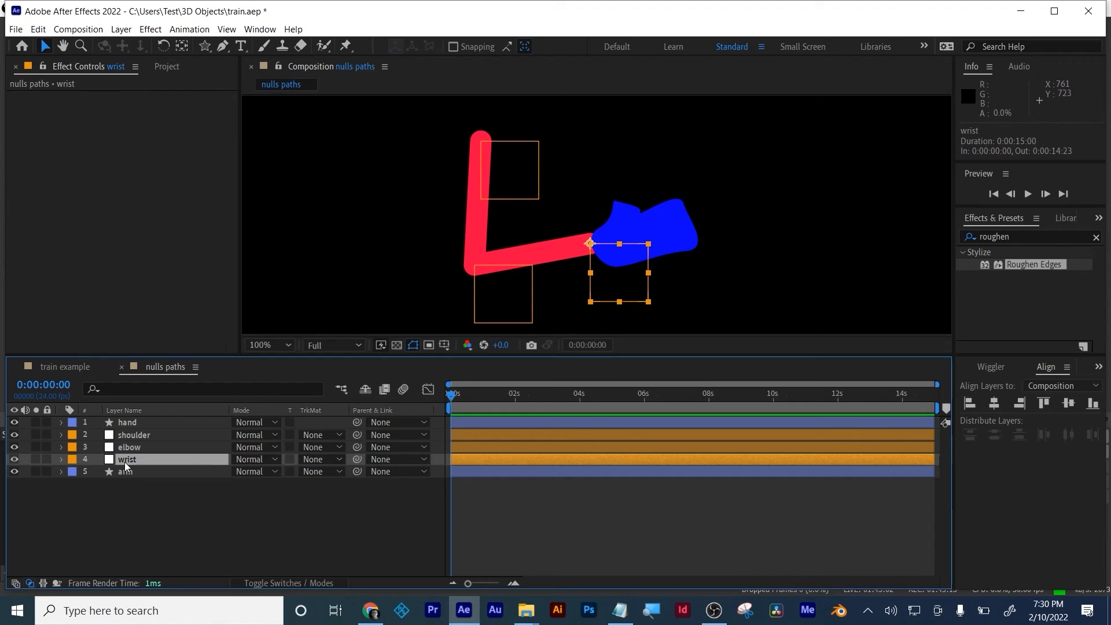
{"action": "key", "text": "p"}
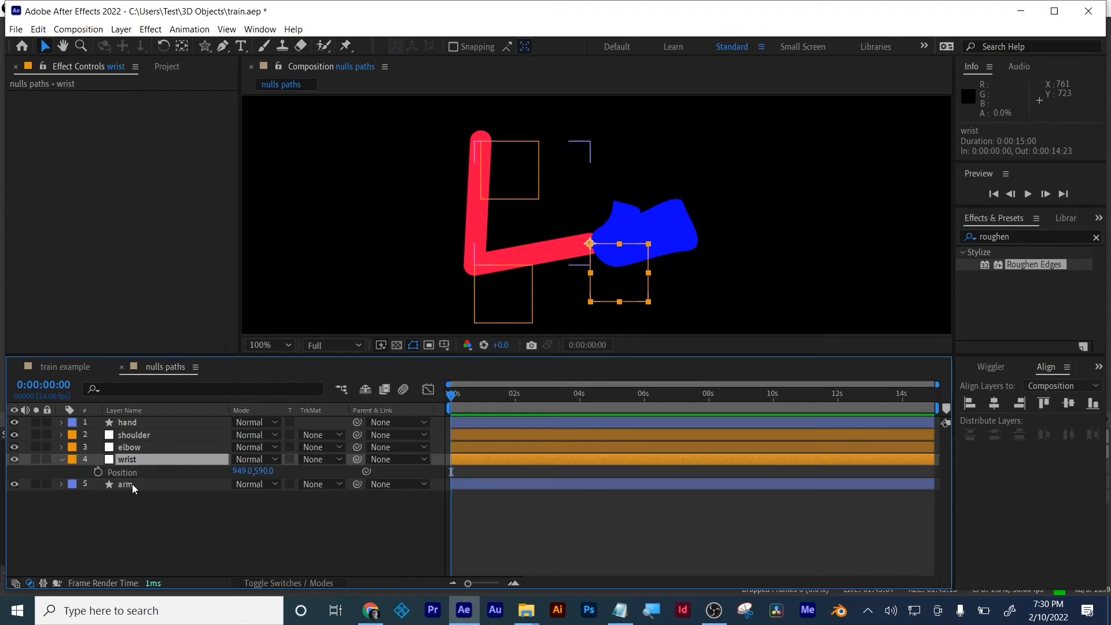
{"action": "left_click", "coordinate": [131, 422]}
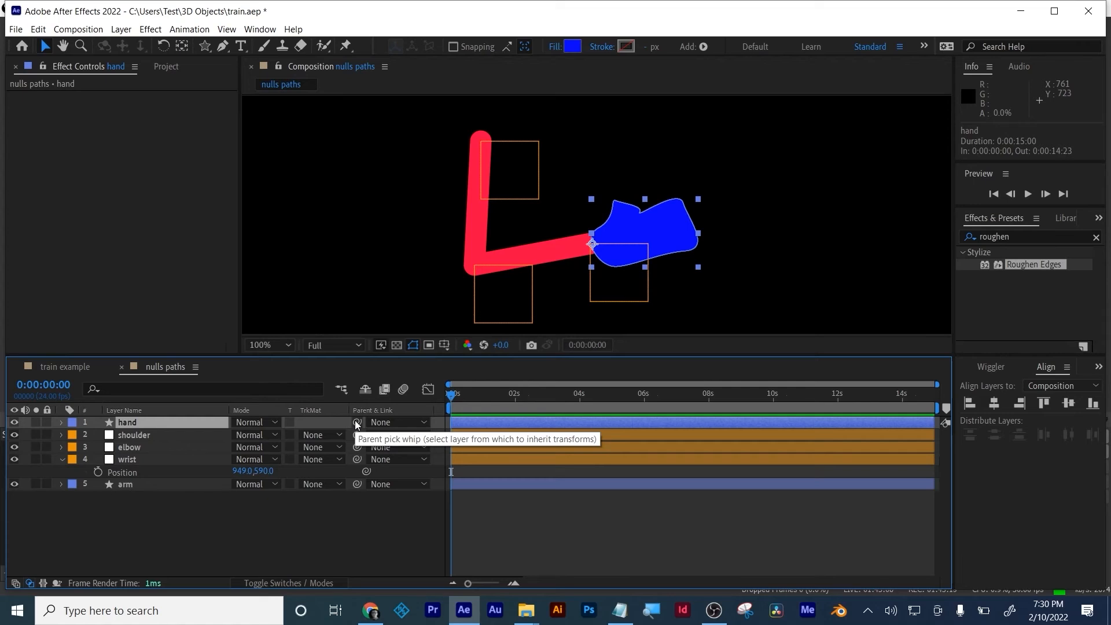
{"action": "left_click_drag", "start_coordinate": [355, 421], "coordinate": [141, 460]}
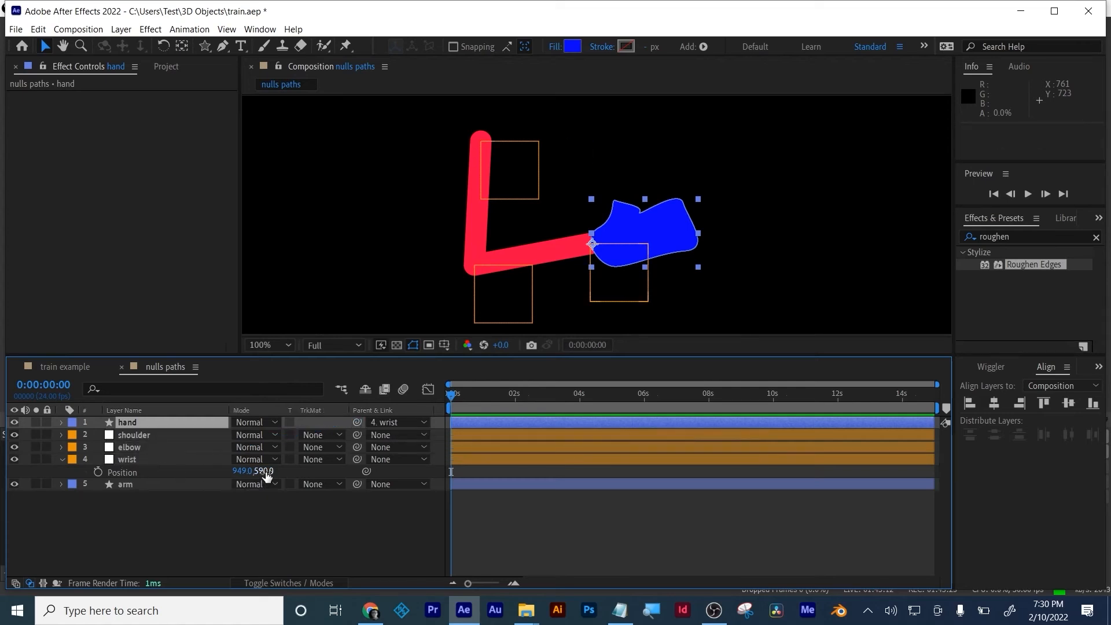
Raise the wrist null to position 949, 539 and set its rotation to -44°.
{"action": "left_click_drag", "start_coordinate": [265, 471], "coordinate": [236, 465]}
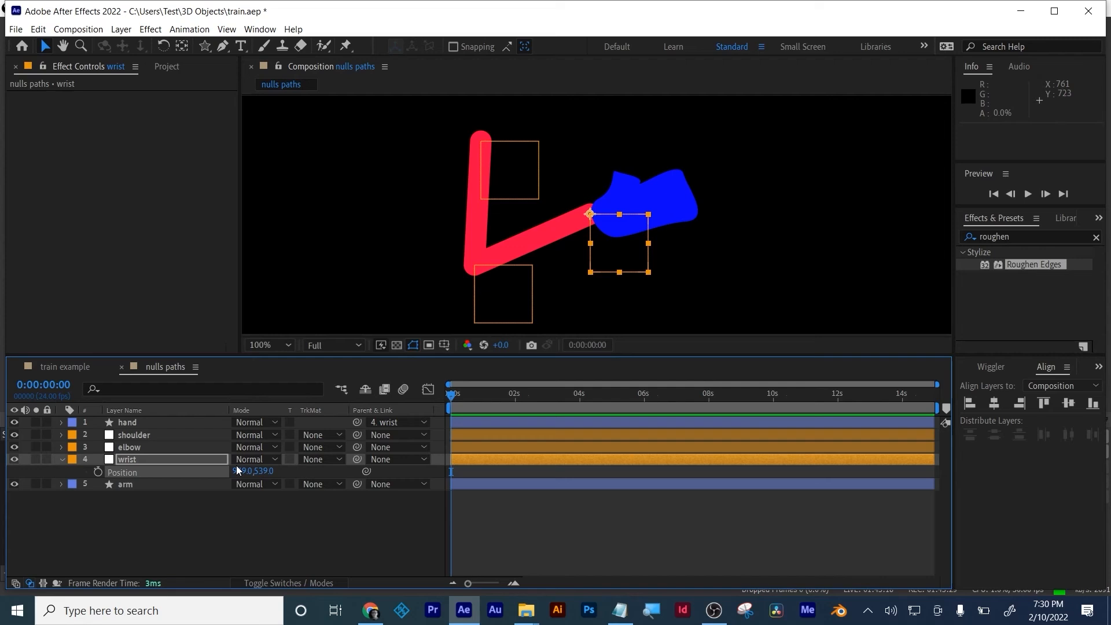
{"action": "key", "text": "r"}
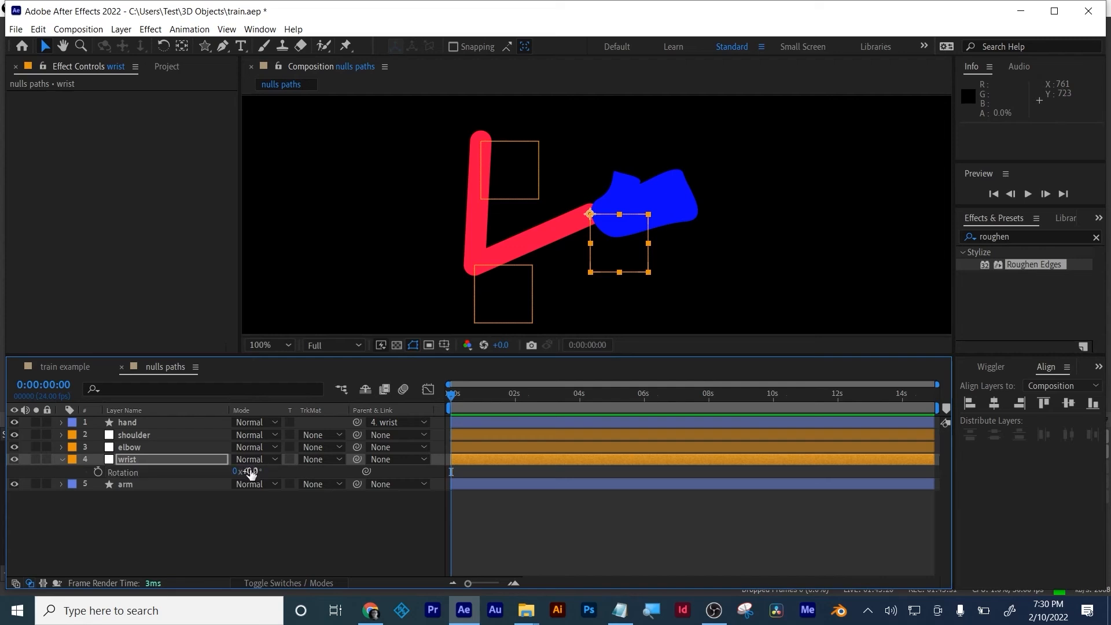
{"action": "left_click_drag", "start_coordinate": [250, 472], "coordinate": [186, 438]}
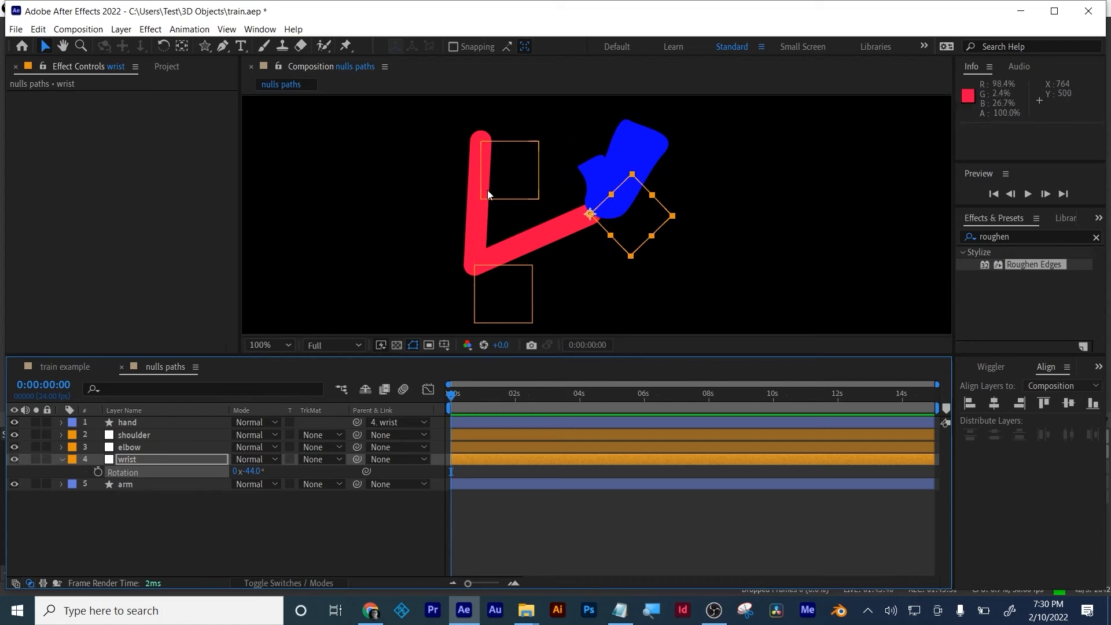
Move the elbow null to position 832, 634.
{"action": "left_click", "coordinate": [130, 439]}
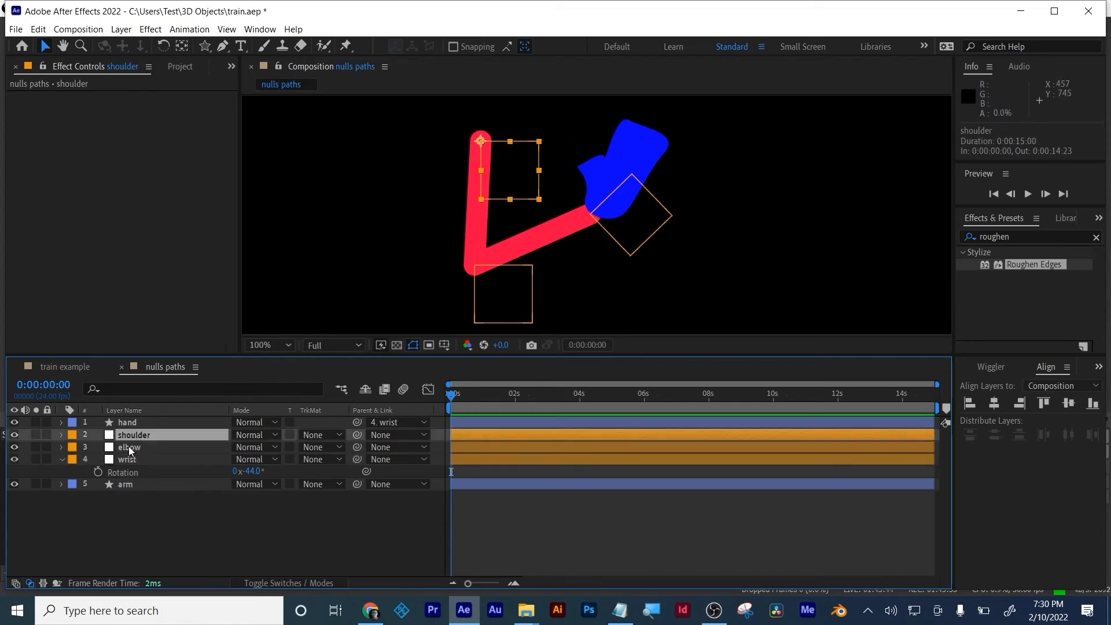
{"action": "left_click", "coordinate": [128, 447]}
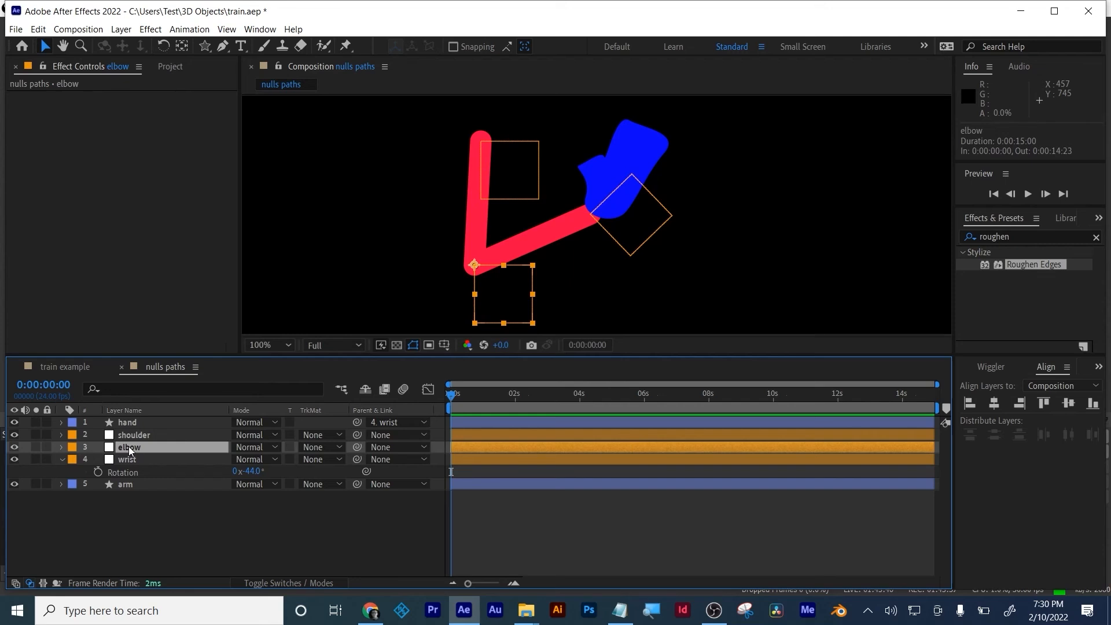
{"action": "key", "text": "p"}
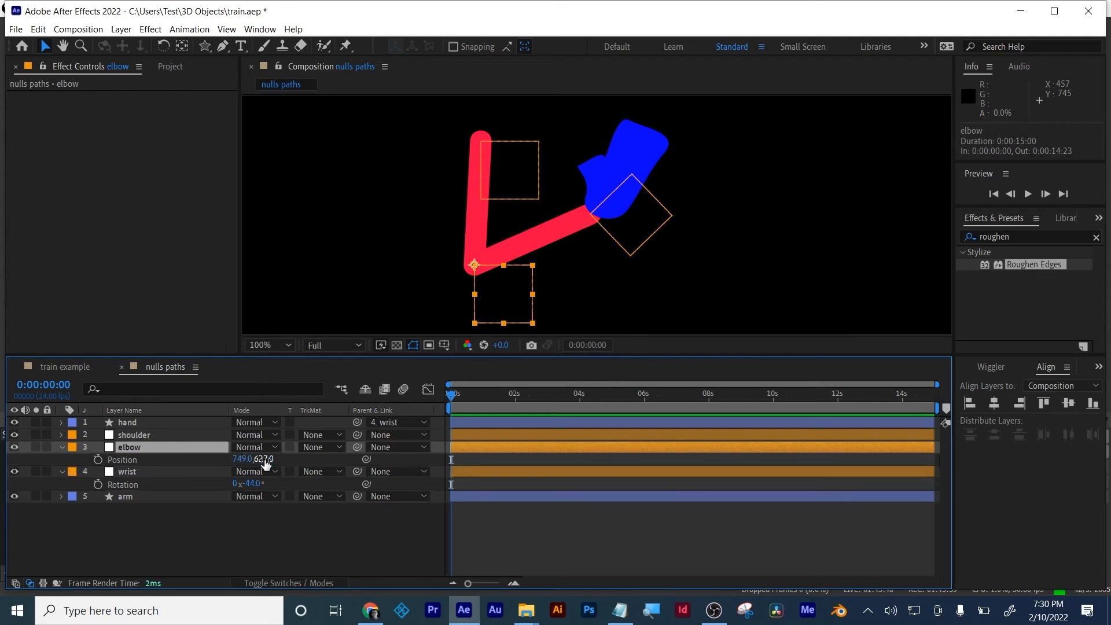
{"action": "left_click_drag", "start_coordinate": [265, 463], "coordinate": [299, 459]}
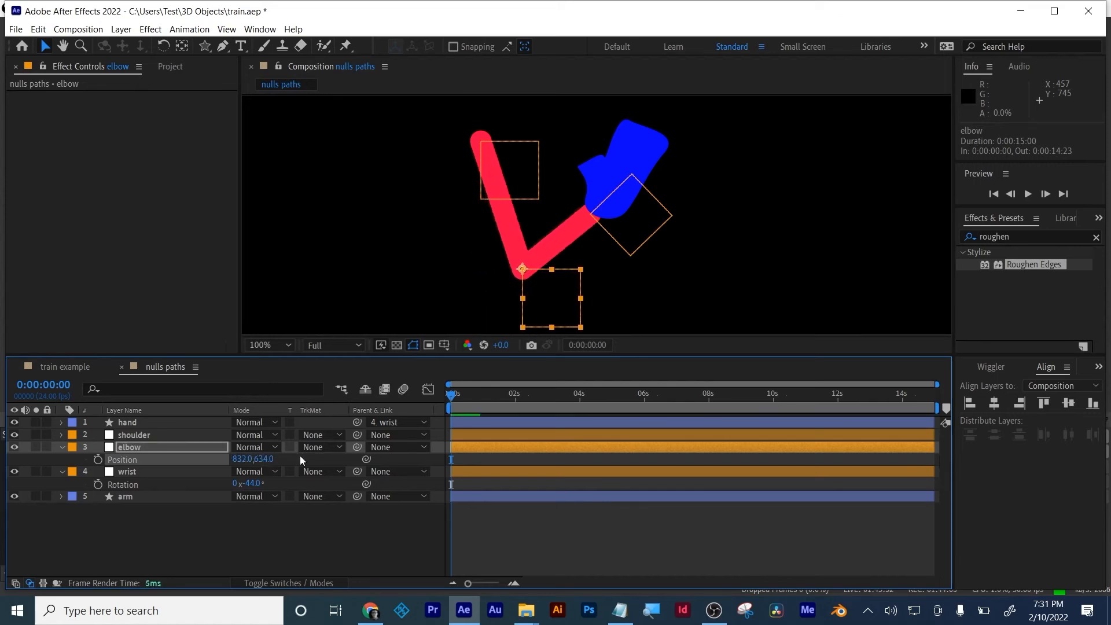
Move the wrist null to X position 1010 and slightly lower so the forearm extends away from the elbow.
{"action": "left_click", "coordinate": [127, 473]}
{"action": "key", "text": "p"}
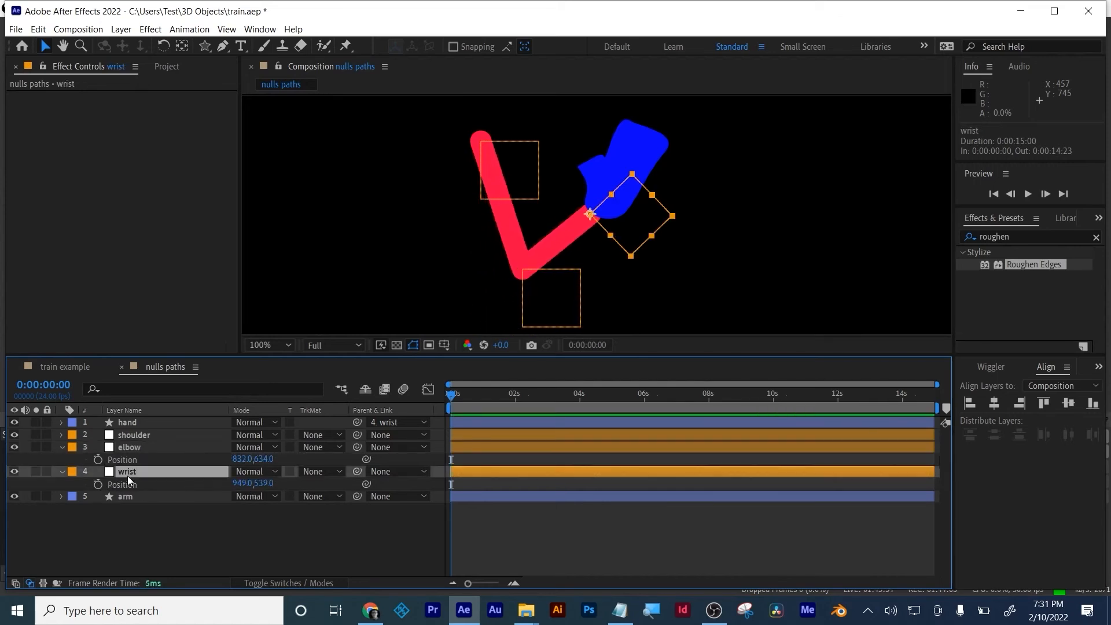
{"action": "mouse_move", "coordinate": [264, 484]}
{"action": "left_mouse_down"}
{"action": "mouse_move", "coordinate": [291, 492]}
{"action": "mouse_move", "coordinate": [275, 483]}
{"action": "left_mouse_up"}
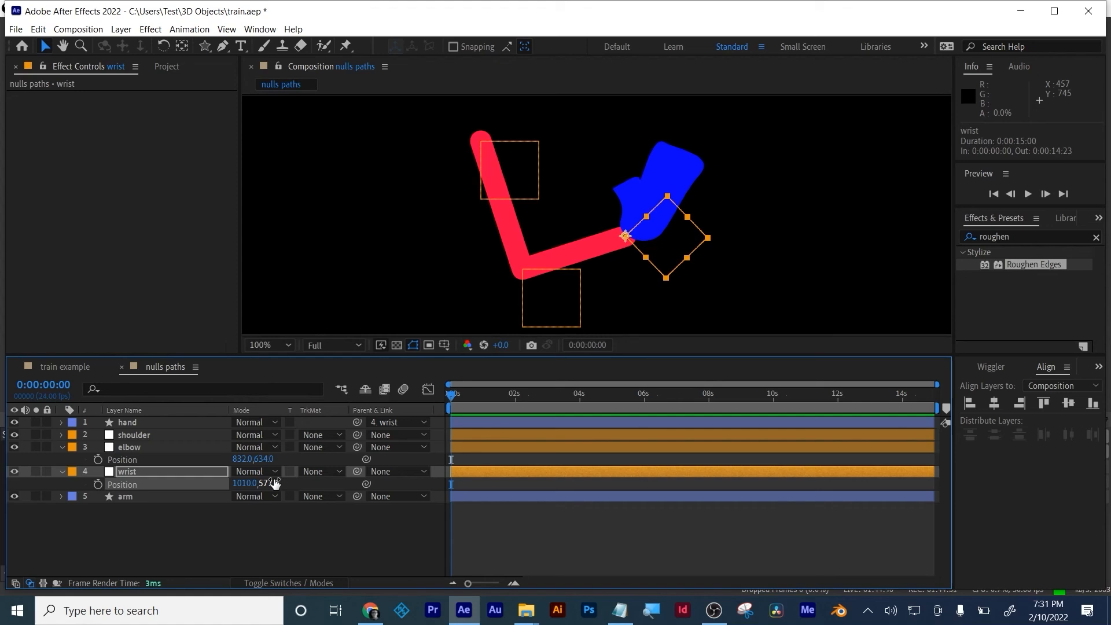
Switch to the train example composition and move the current time to 0:00:00:00.
{"action": "left_click", "coordinate": [62, 361]}
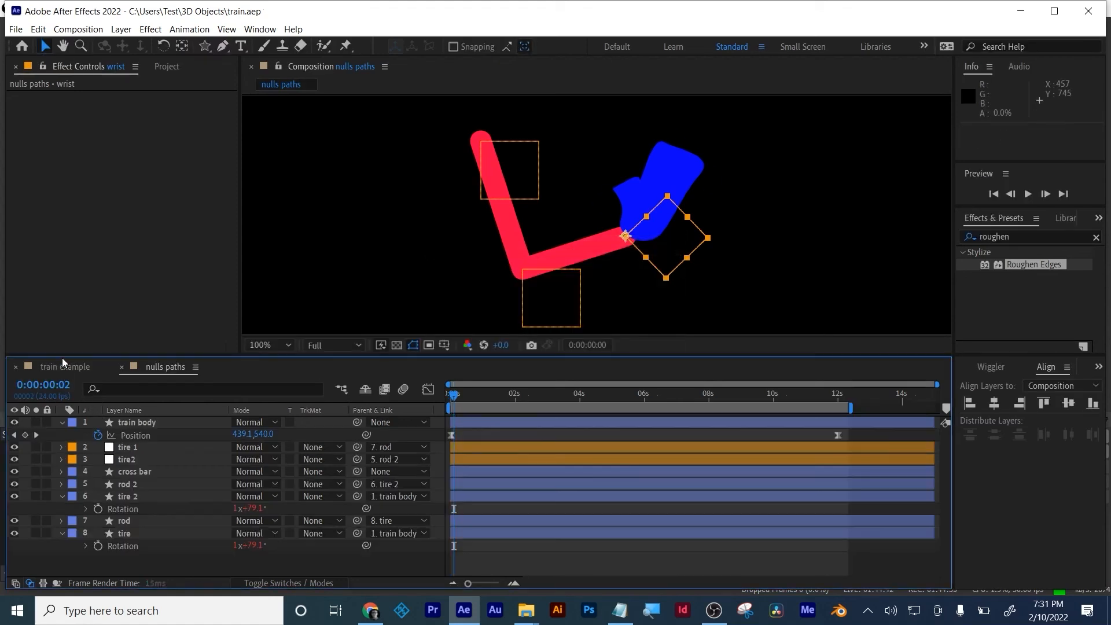
{"action": "right_click", "coordinate": [63, 361]}
{"action": "right_click", "coordinate": [86, 554]}
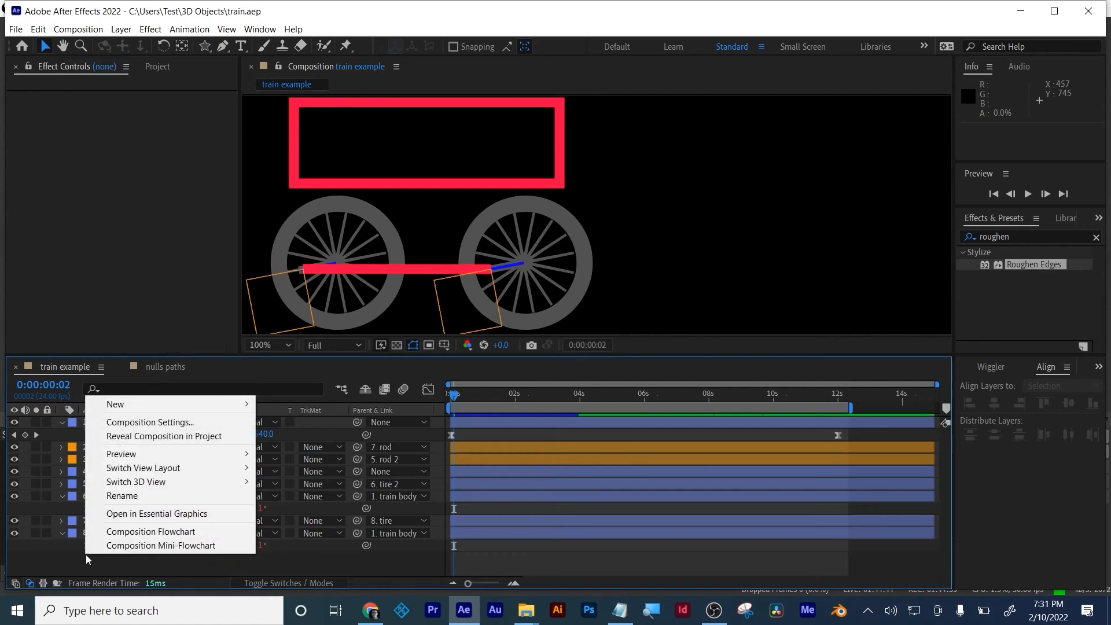
{"action": "right_click", "coordinate": [71, 557]}
{"action": "key", "text": "Escape"}
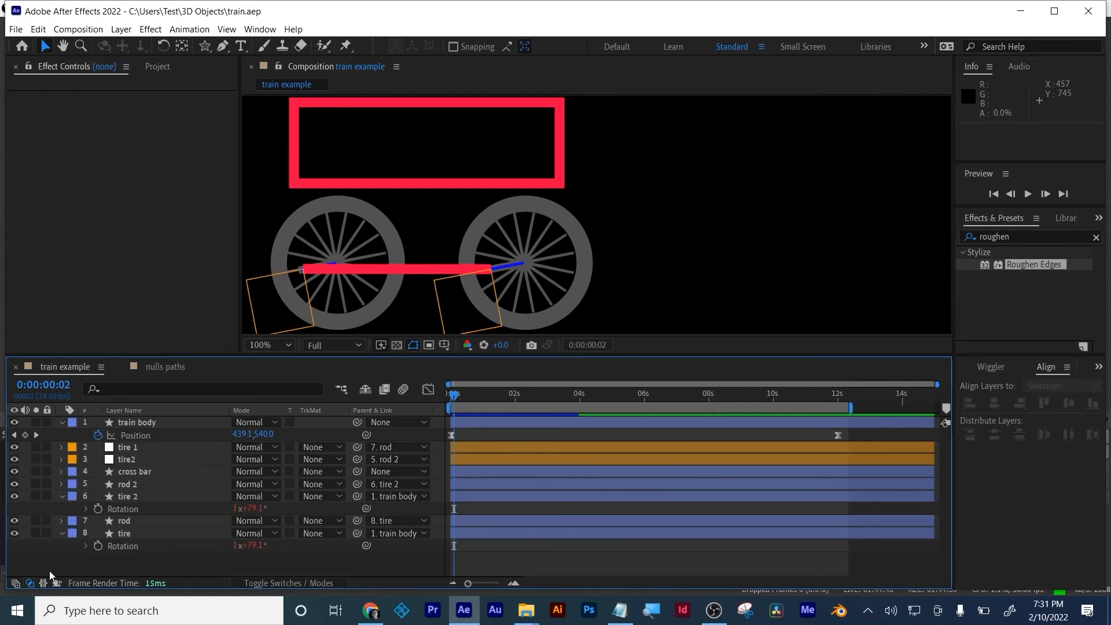
{"action": "left_click", "coordinate": [458, 405]}
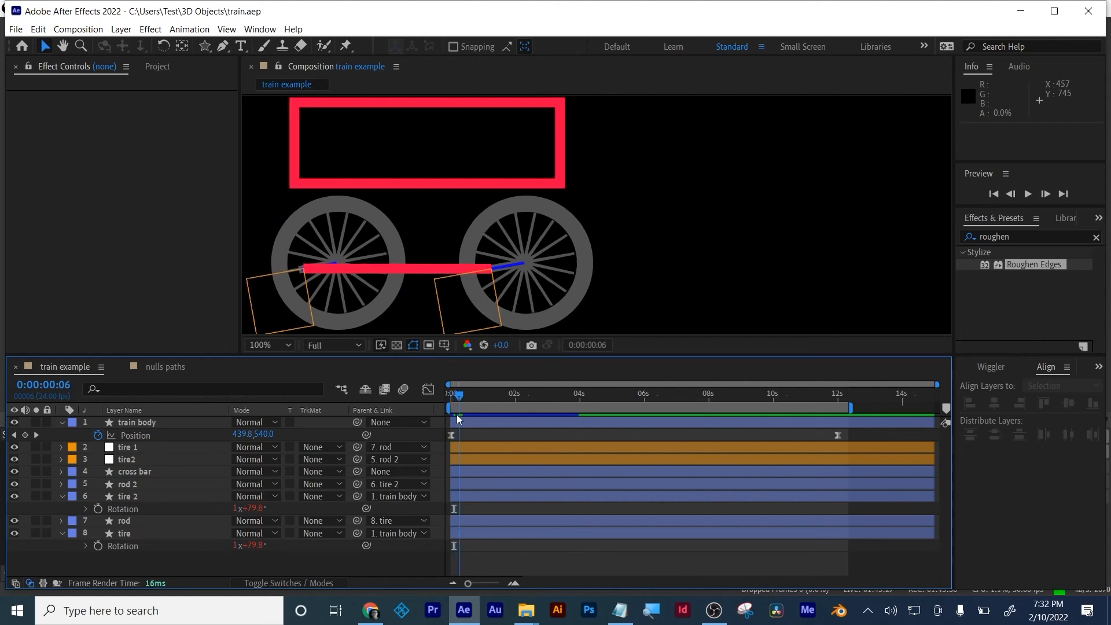
{"action": "left_click_drag", "start_coordinate": [457, 416], "coordinate": [440, 416]}
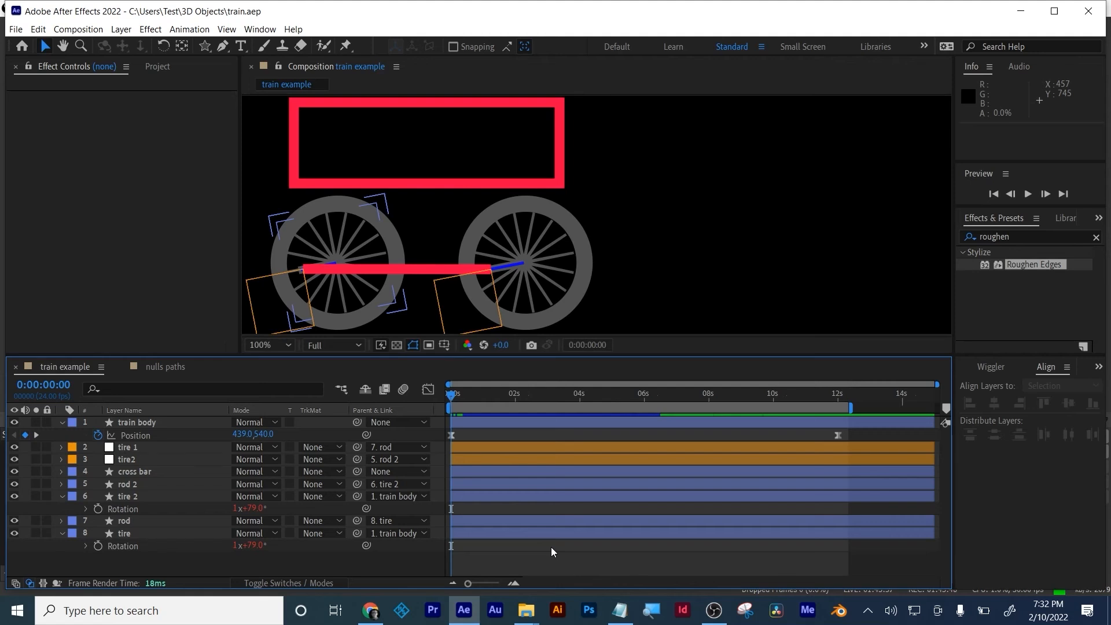
Scrub through the train animation and play it from the start to examine how the wheels, rods and cross bar move together.
{"action": "left_click", "coordinate": [551, 547]}
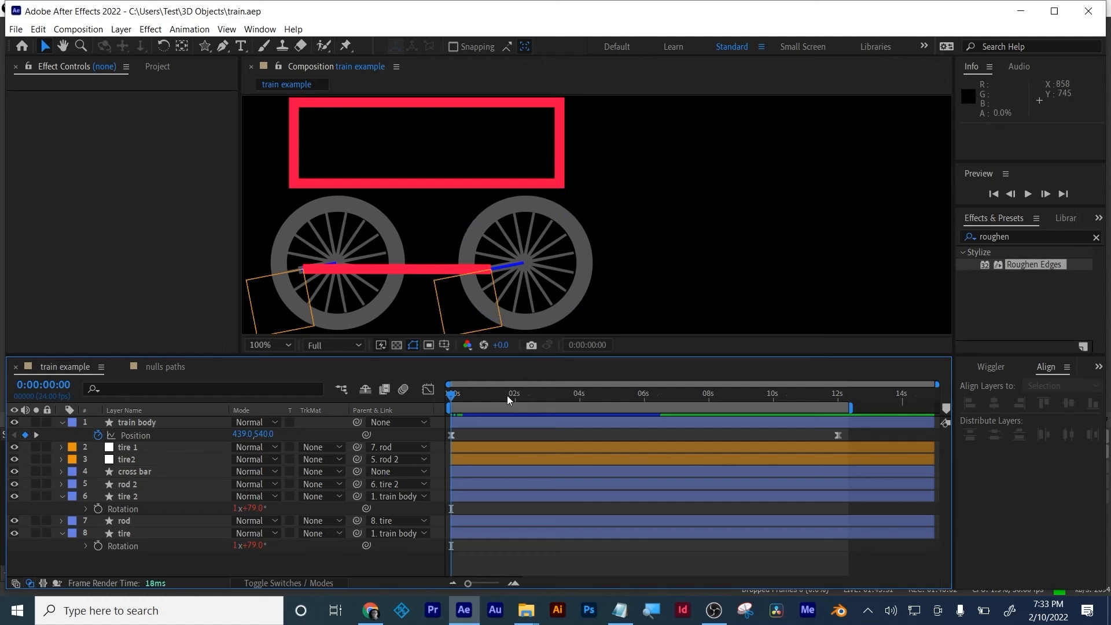
{"action": "left_click_drag", "start_coordinate": [502, 396], "coordinate": [418, 383]}
{"action": "left_click", "coordinate": [812, 391]}
{"action": "left_click_drag", "start_coordinate": [841, 395], "coordinate": [652, 405]}
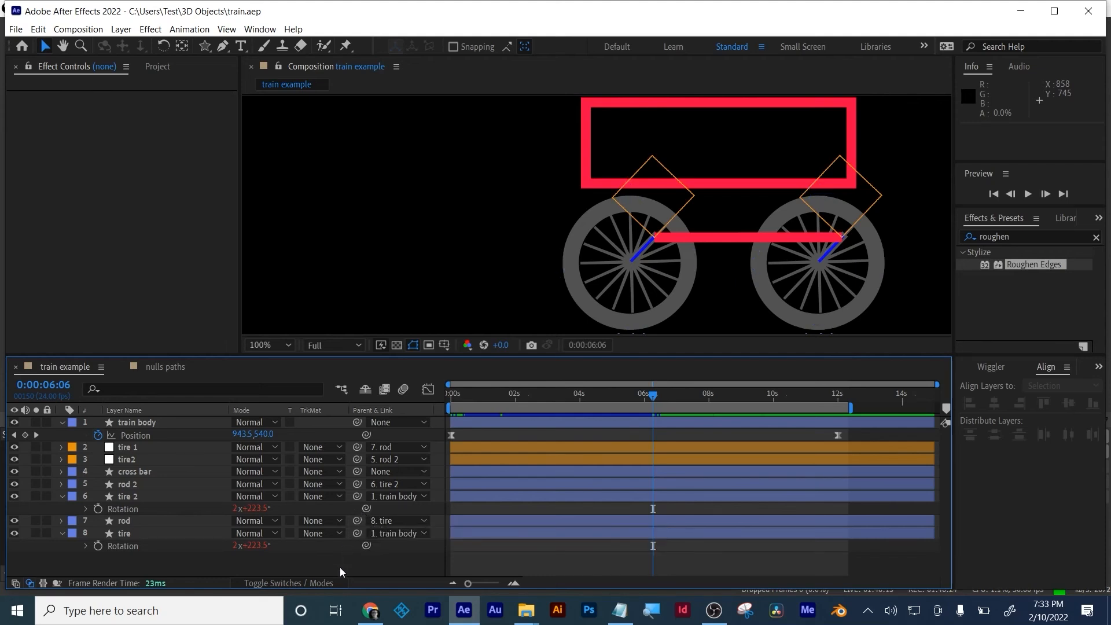
{"action": "left_click_drag", "start_coordinate": [508, 394], "coordinate": [405, 393]}
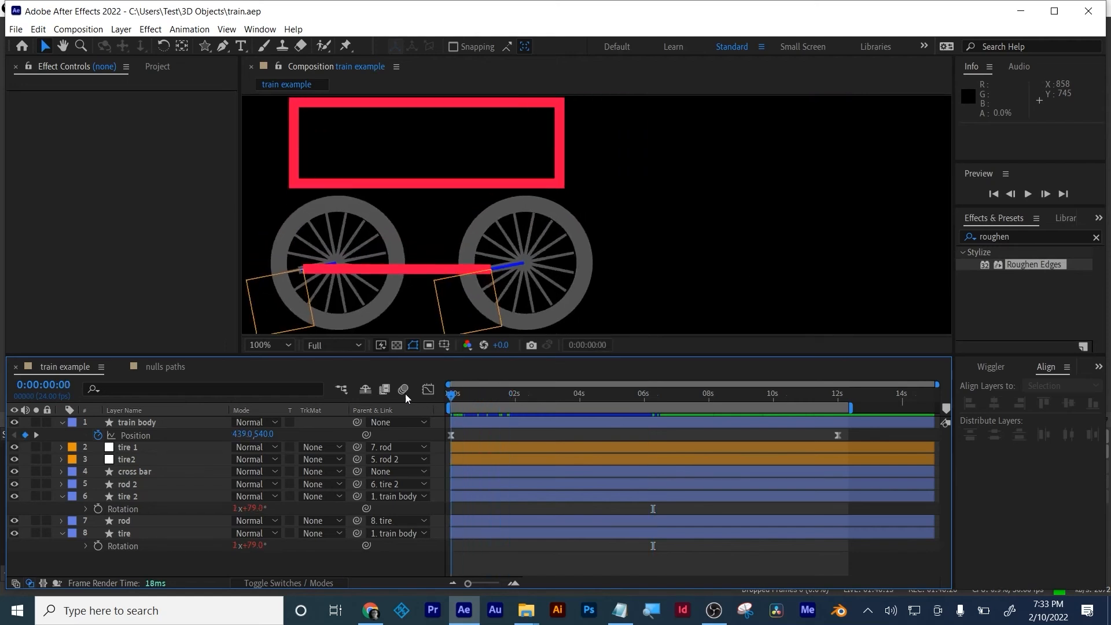
{"action": "key", "text": "space"}
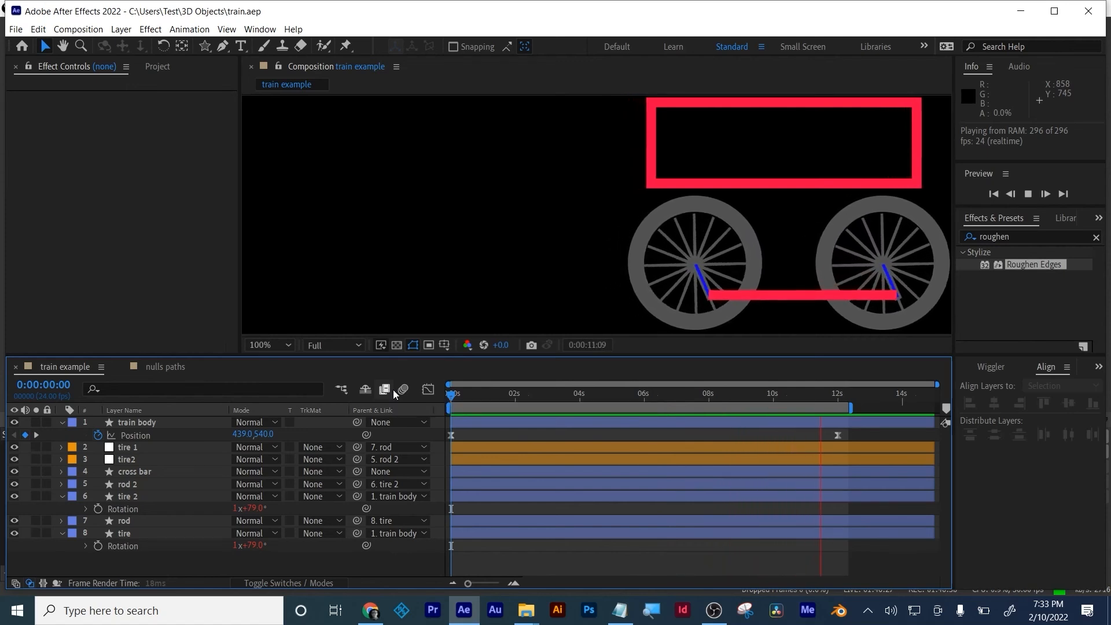
{"action": "key", "text": "space"}
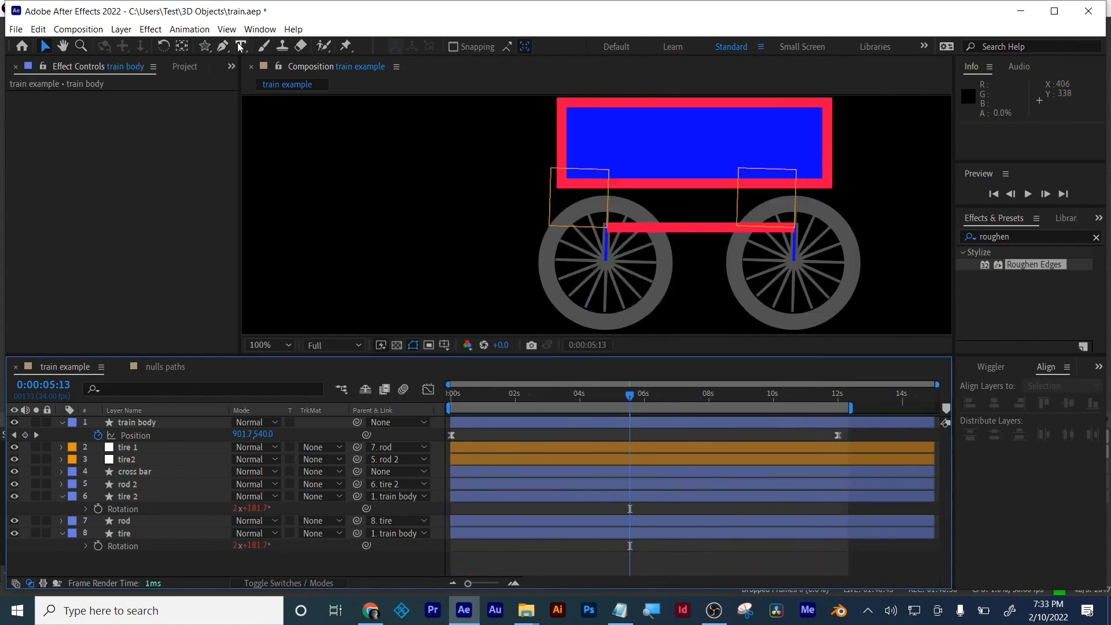
Add the text TRAIN over the train body in Arial Bold and set its font size to 120 px.
{"action": "left_click", "coordinate": [240, 47]}
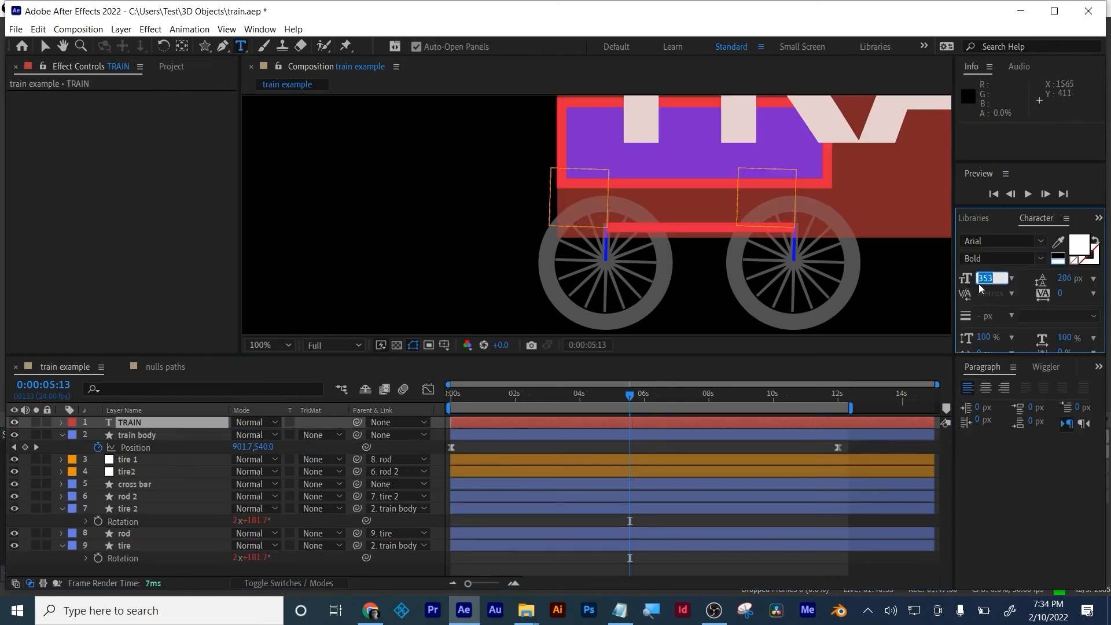
{"action": "key", "text": "Down"}
{"action": "key", "text": "Down"}
{"action": "key", "text": "Down"}
{"action": "key", "text": "Down"}
{"action": "key", "text": "Down"}
{"action": "key", "text": "Down"}
{"action": "key", "text": "Down"}
{"action": "key", "text": "Down"}
{"action": "key", "text": "Down"}
{"action": "key", "text": "Down"}
{"action": "key", "text": "Down"}
{"action": "key", "text": "Down"}
{"action": "key", "text": "Down"}
{"action": "key", "text": "Down"}
{"action": "key", "text": "Down"}
{"action": "key", "text": "Down"}
{"action": "key", "text": "Down"}
{"action": "key", "text": "Down"}
{"action": "key", "text": "Down"}
{"action": "key", "text": "Down"}
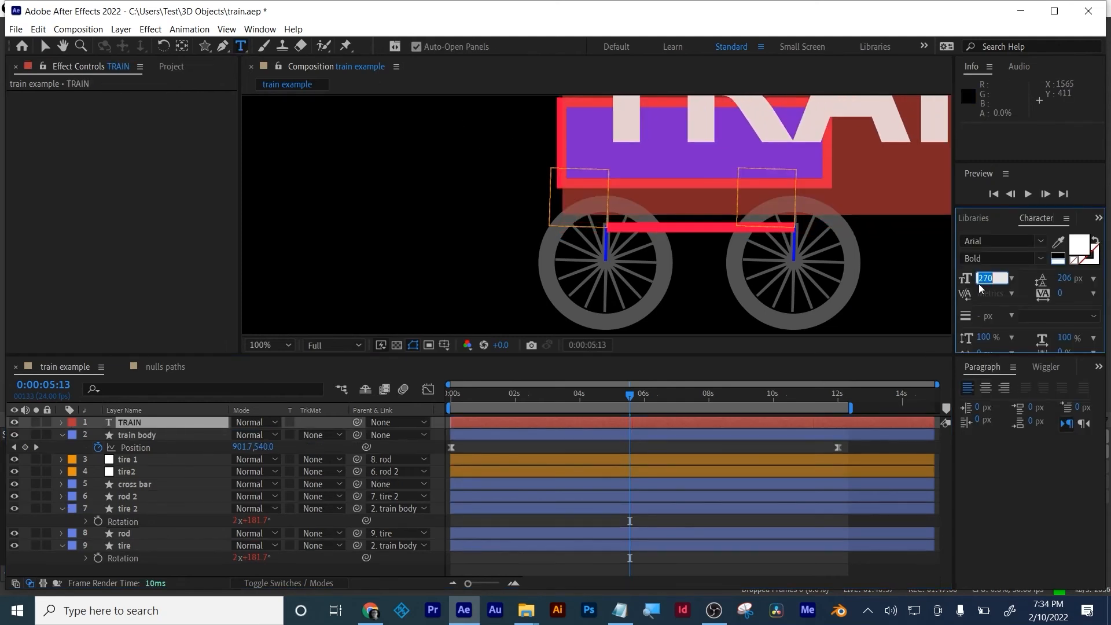
{"action": "key", "text": "Down"}
{"action": "key", "text": "Down"}
{"action": "key", "text": "Down"}
{"action": "key", "text": "Down"}
{"action": "key", "text": "Down"}
{"action": "key", "text": "Down"}
{"action": "key", "text": "Down"}
{"action": "key", "text": "Down"}
{"action": "key", "text": "Down"}
{"action": "key", "text": "Down"}
{"action": "key", "text": "Down"}
{"action": "key", "text": "Down"}
{"action": "key", "text": "Down"}
{"action": "key", "text": "Down"}
{"action": "key", "text": "Down"}
{"action": "key", "text": "Down"}
{"action": "key", "text": "Down"}
{"action": "key", "text": "Down"}
{"action": "key", "text": "Down"}
{"action": "key", "text": "Down"}
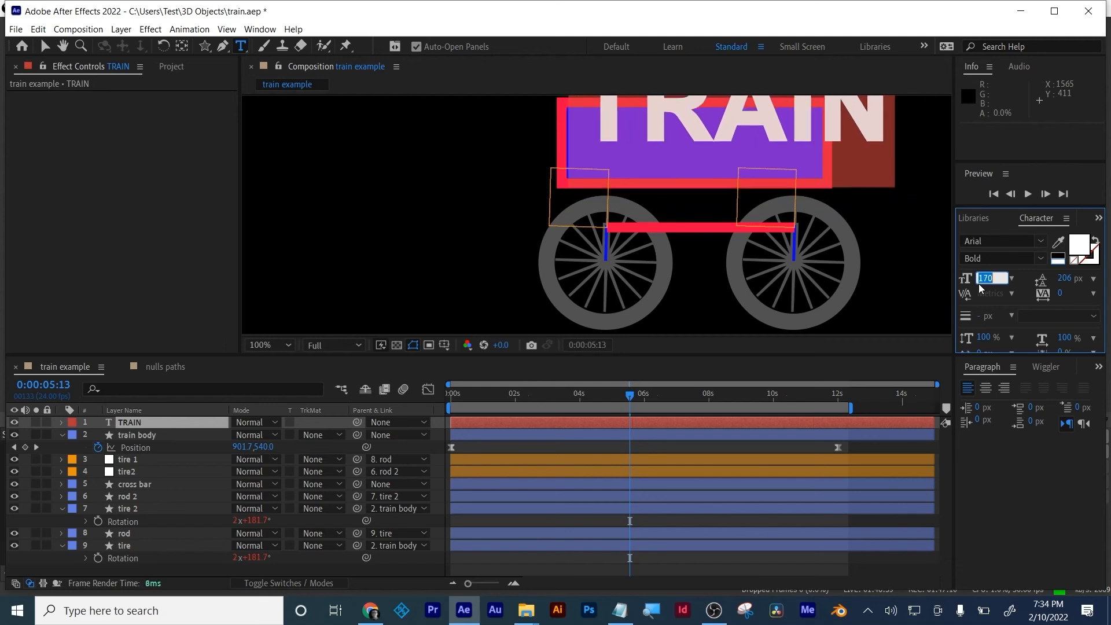
{"action": "key", "text": "Down"}
{"action": "key", "text": "Down"}
{"action": "key", "text": "Down"}
{"action": "key", "text": "Down"}
{"action": "key", "text": "Down"}
{"action": "key", "text": "Down"}
{"action": "key", "text": "Down"}
{"action": "key", "text": "Down"}
{"action": "key", "text": "Down"}
{"action": "key", "text": "Down"}
{"action": "key", "text": "Down"}
{"action": "key", "text": "Down"}
{"action": "key", "text": "Down"}
{"action": "key", "text": "Down"}
{"action": "key", "text": "Down"}
{"action": "key", "text": "Down"}
{"action": "key", "text": "Down"}
{"action": "key", "text": "Down"}
{"action": "key", "text": "Down"}
{"action": "key", "text": "Down"}
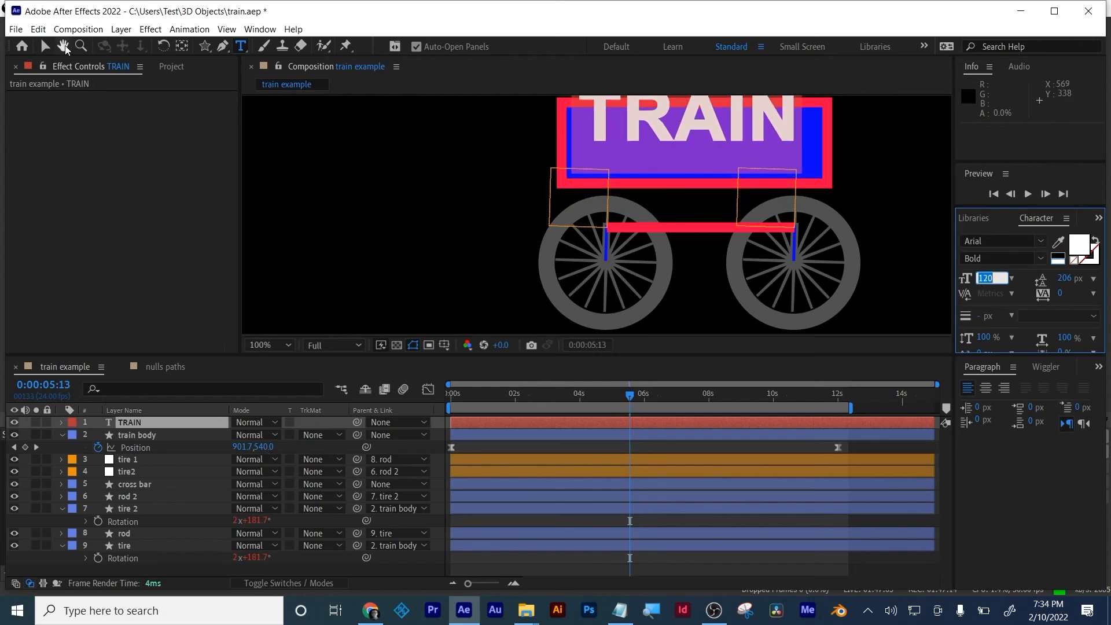
Move the TRAIN text to position 940, 457 so it is centered inside the train body.
{"action": "left_click", "coordinate": [46, 47]}
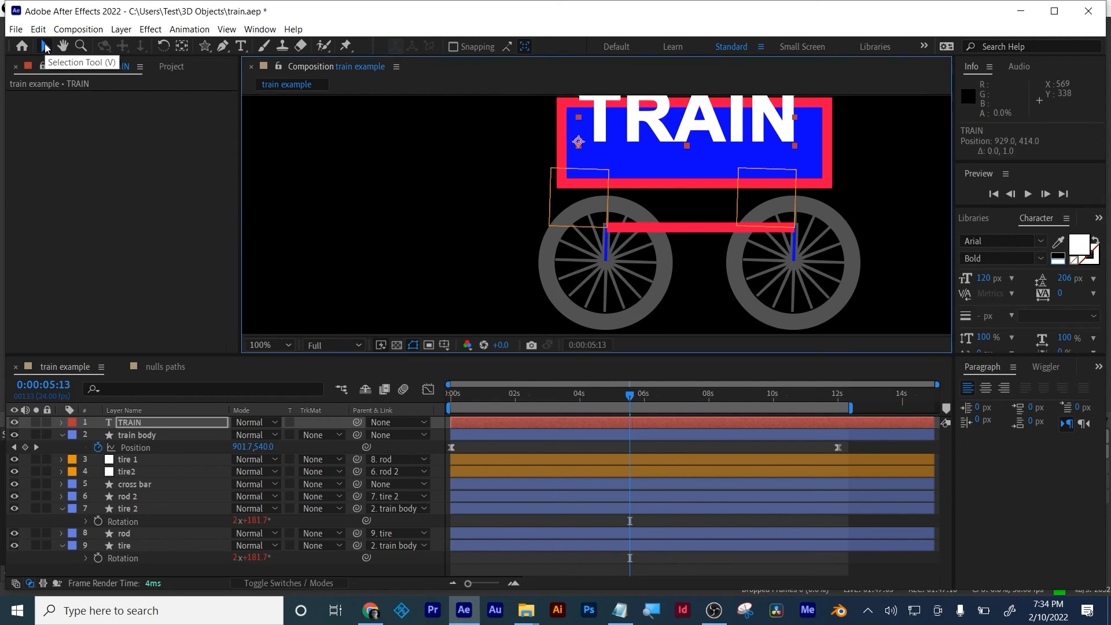
{"action": "key", "text": "shift+Down"}
{"action": "key", "text": "shift+Down"}
{"action": "key", "text": "shift+Down"}
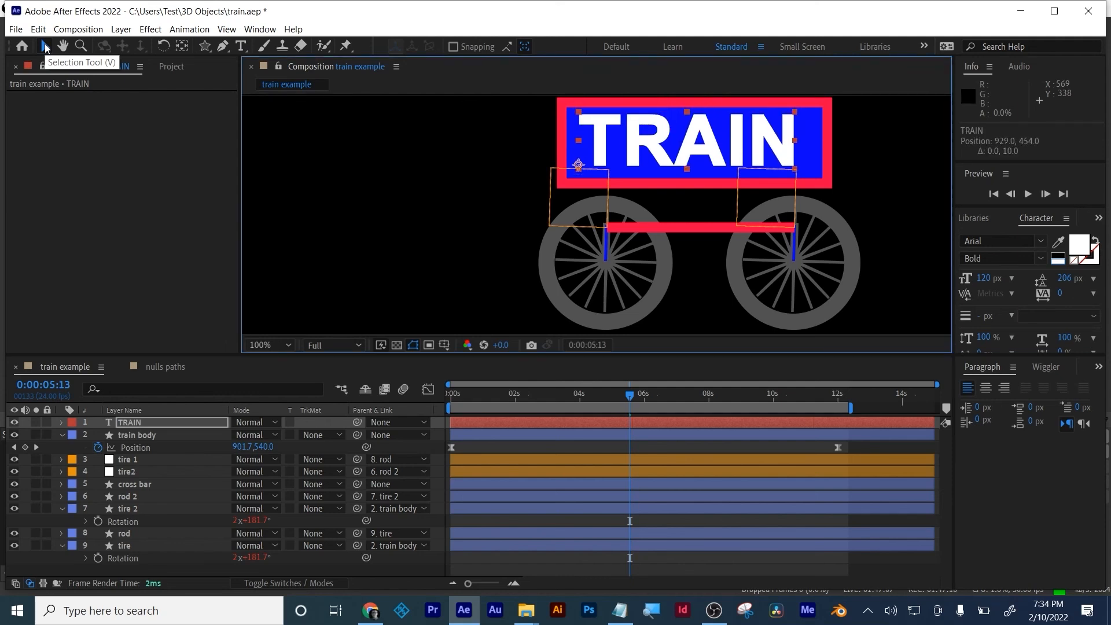
{"action": "key", "text": "Down"}
{"action": "key", "text": "Down"}
{"action": "key", "text": "Right"}
{"action": "key", "text": "Right"}
{"action": "key", "text": "Right"}
{"action": "key", "text": "Right"}
{"action": "key", "text": "Right"}
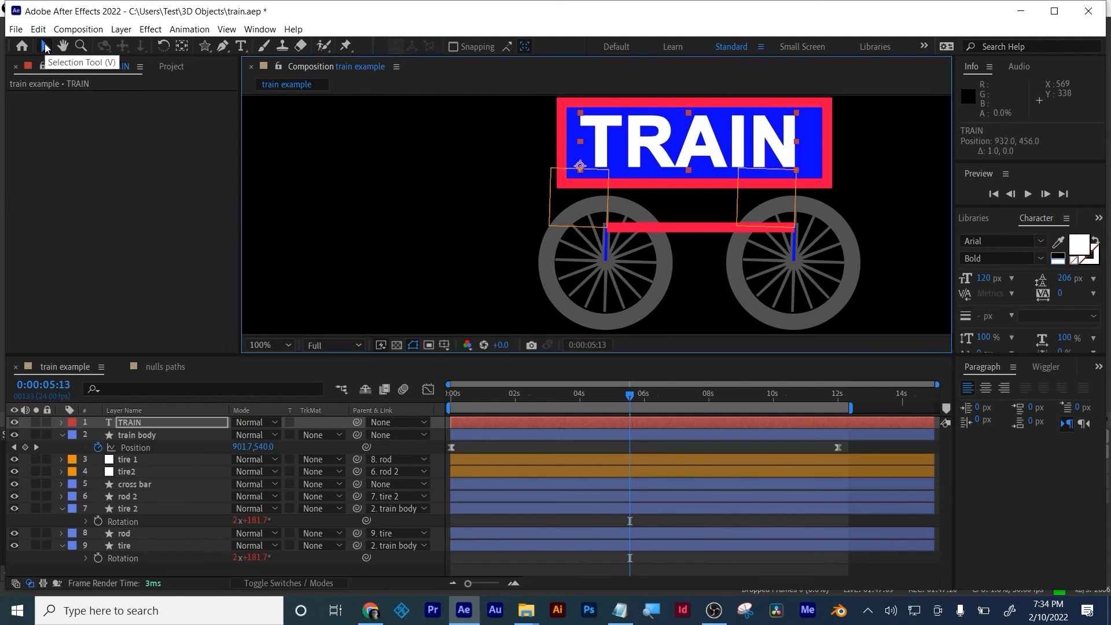
{"action": "key", "text": "Right"}
{"action": "key", "text": "Right"}
{"action": "key", "text": "Right"}
{"action": "key", "text": "Right"}
{"action": "key", "text": "Right"}
{"action": "key", "text": "Right"}
{"action": "key", "text": "Right"}
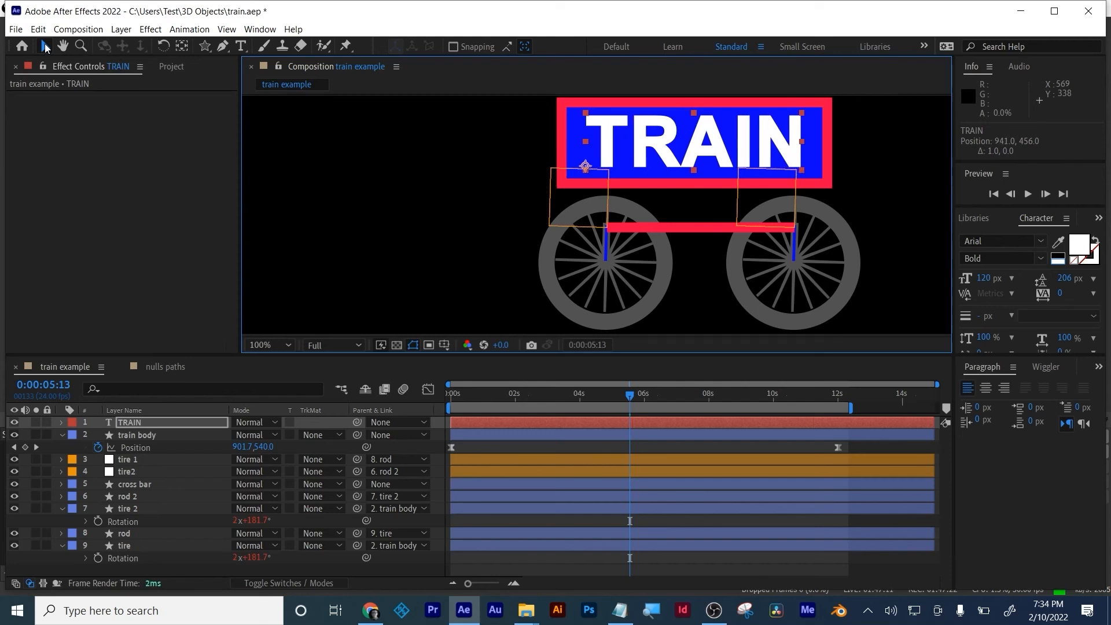
{"action": "key", "text": "Down"}
{"action": "key", "text": "Left"}
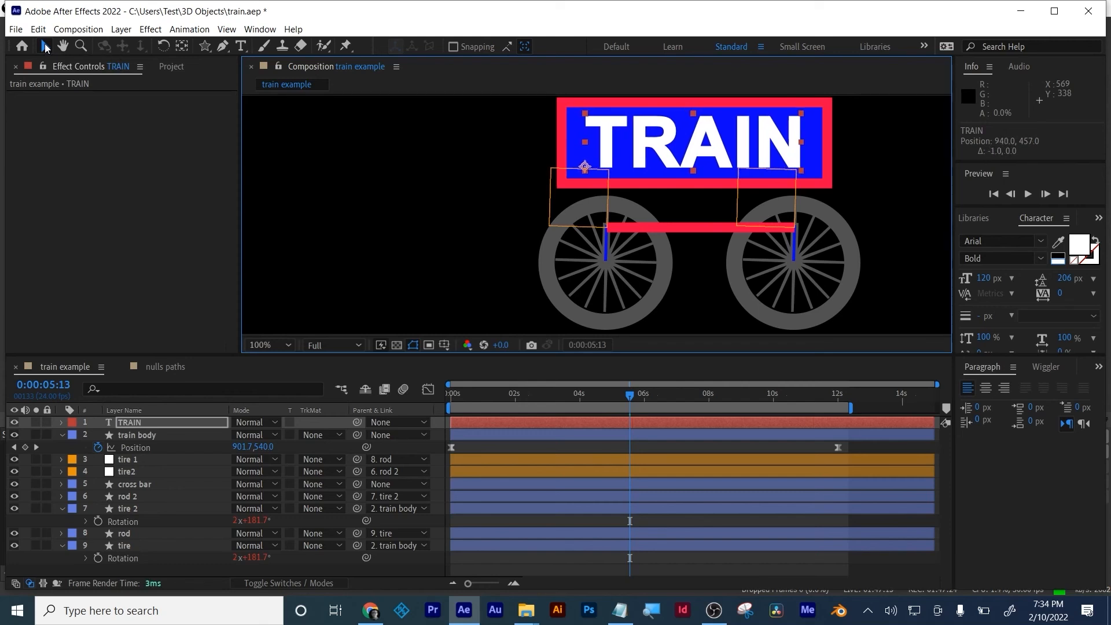
Parent the TRAIN text layer to the train body layer and scrub the timeline to check that they move together.
{"action": "left_click", "coordinate": [134, 422]}
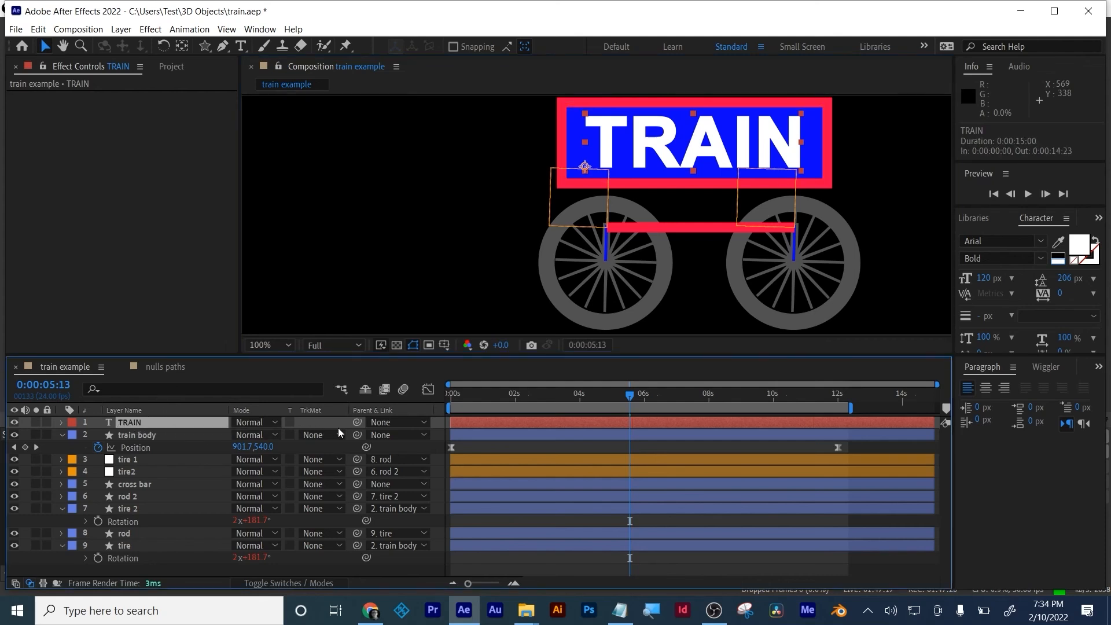
{"action": "left_click_drag", "start_coordinate": [355, 425], "coordinate": [157, 432]}
{"action": "left_click_drag", "start_coordinate": [464, 391], "coordinate": [652, 384]}
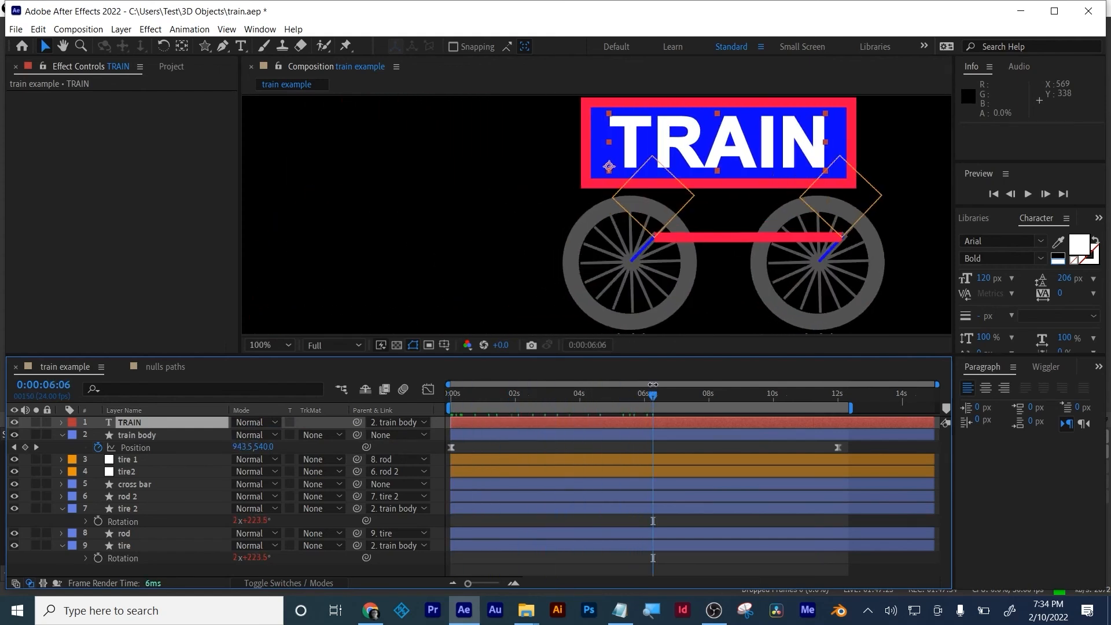
{"action": "left_click", "coordinate": [596, 571]}
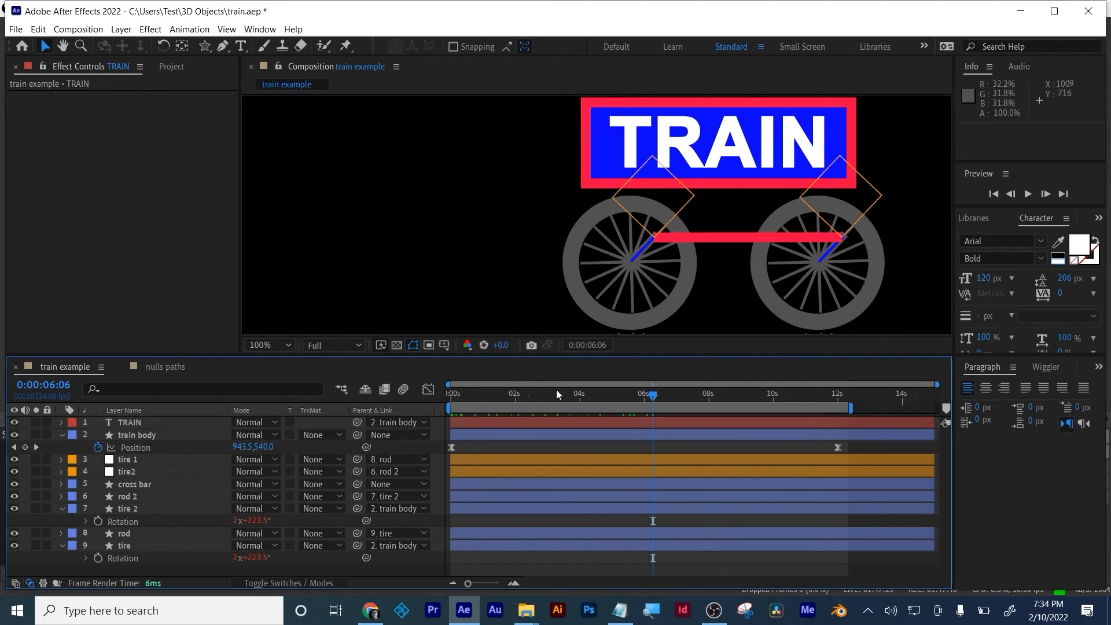
Import the texture image from the Desktop and add it to the composition directly below the TRAIN layer.
{"action": "left_click", "coordinate": [167, 67]}
{"action": "double_click", "coordinate": [95, 265]}
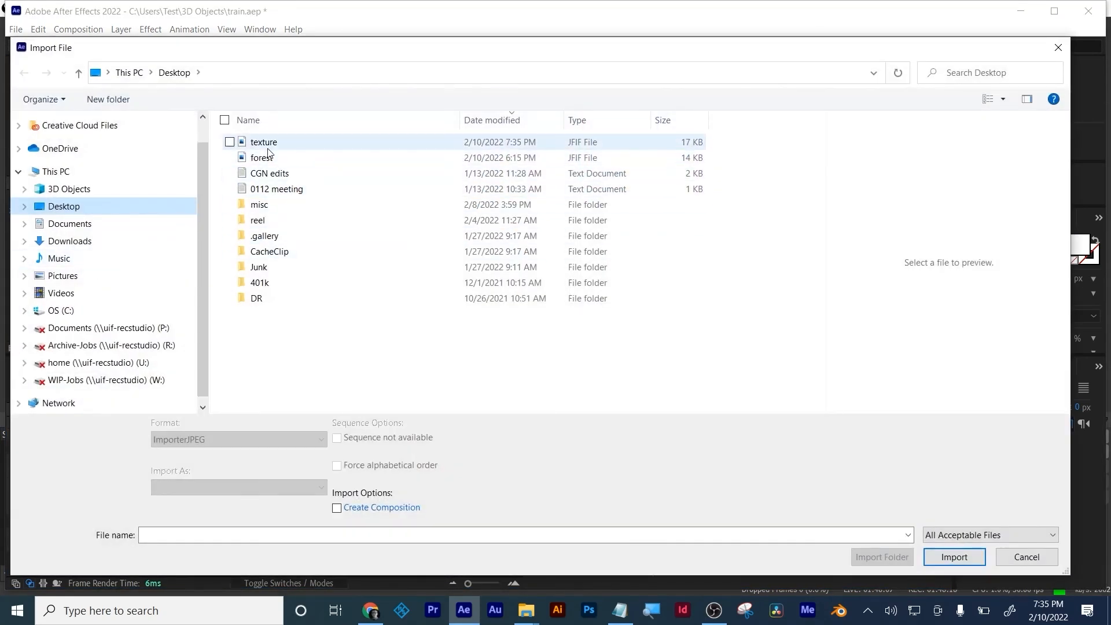
{"action": "double_click", "coordinate": [264, 142]}
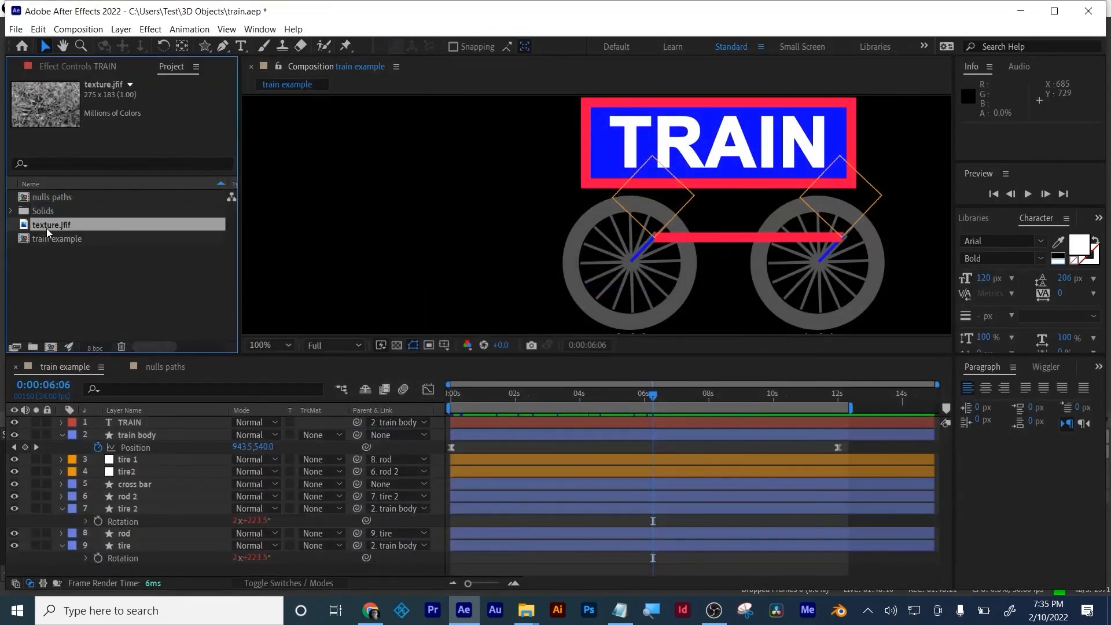
{"action": "left_click_drag", "start_coordinate": [46, 228], "coordinate": [113, 424]}
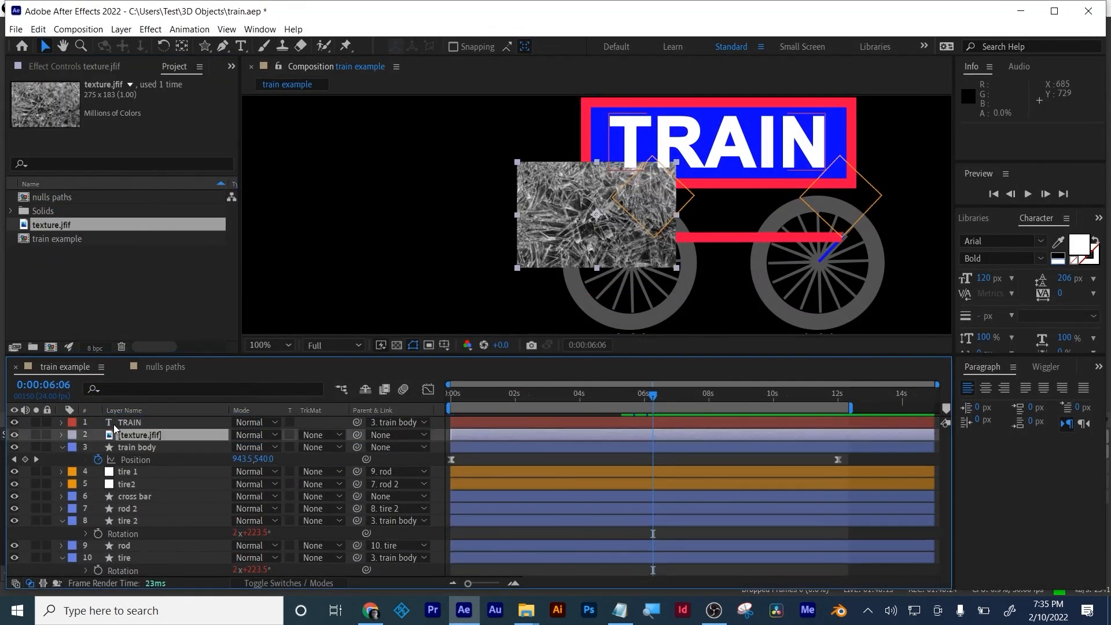
Scale up the texture image and move it to position 1169, 502 so it lies behind the whole TRAIN text.
{"action": "key", "text": "p"}
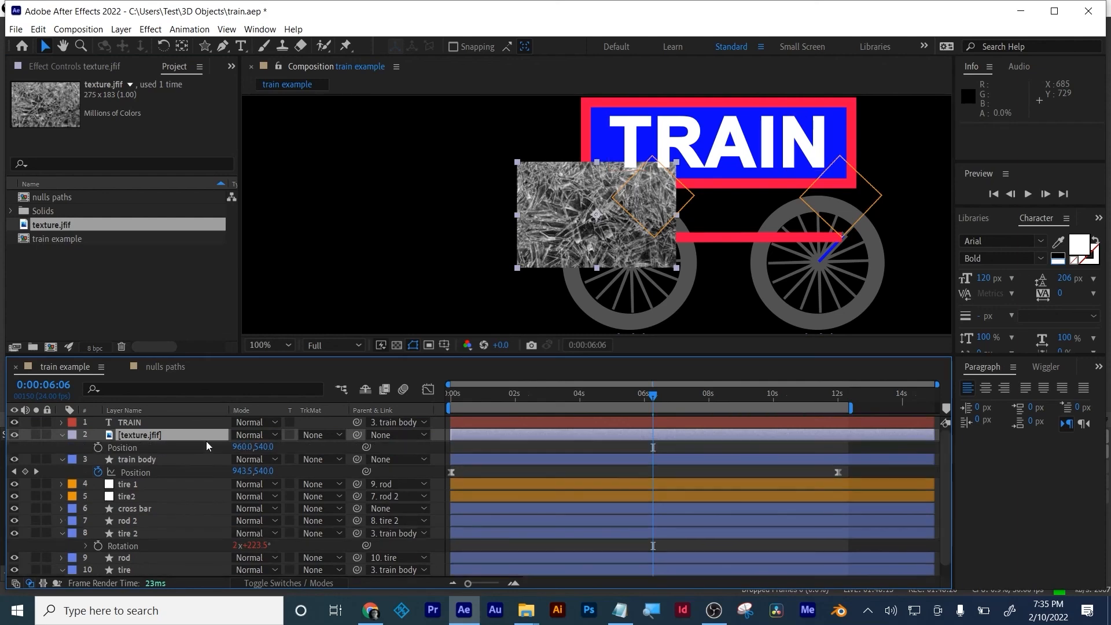
{"action": "left_click_drag", "start_coordinate": [241, 446], "coordinate": [405, 445]}
{"action": "key", "text": "s"}
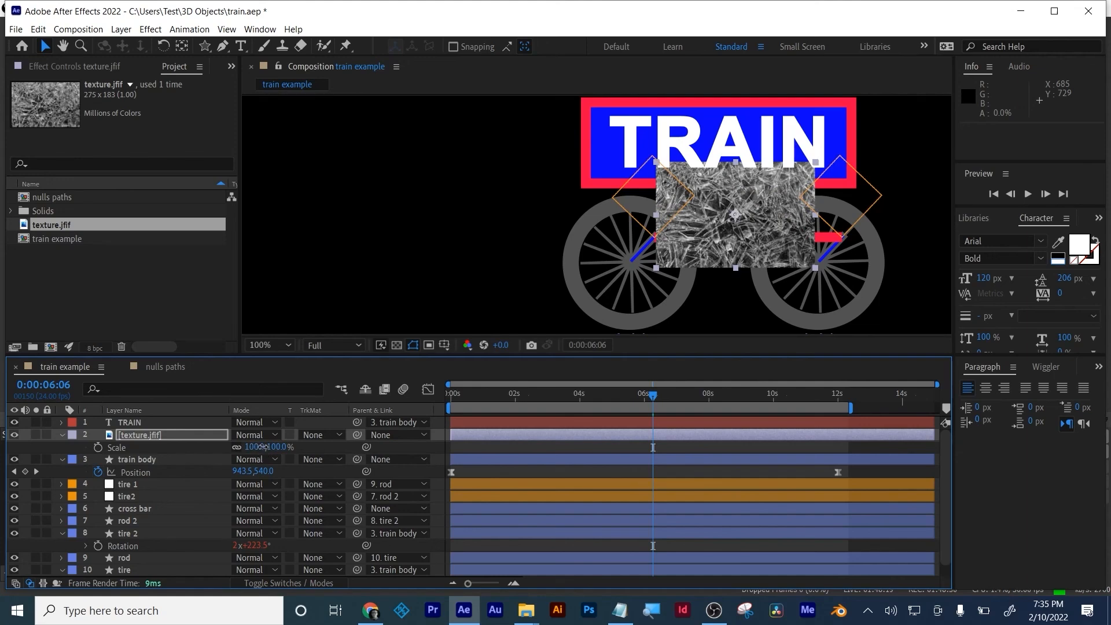
{"action": "left_click_drag", "start_coordinate": [263, 446], "coordinate": [216, 455]}
{"action": "key", "text": "p"}
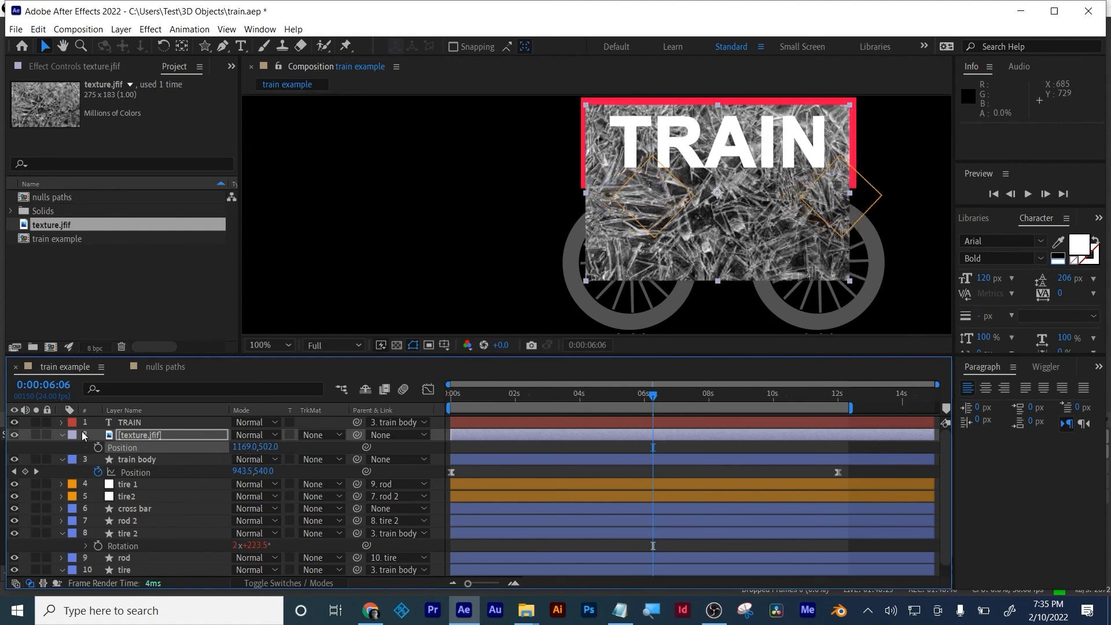
{"action": "left_click", "coordinate": [59, 436]}
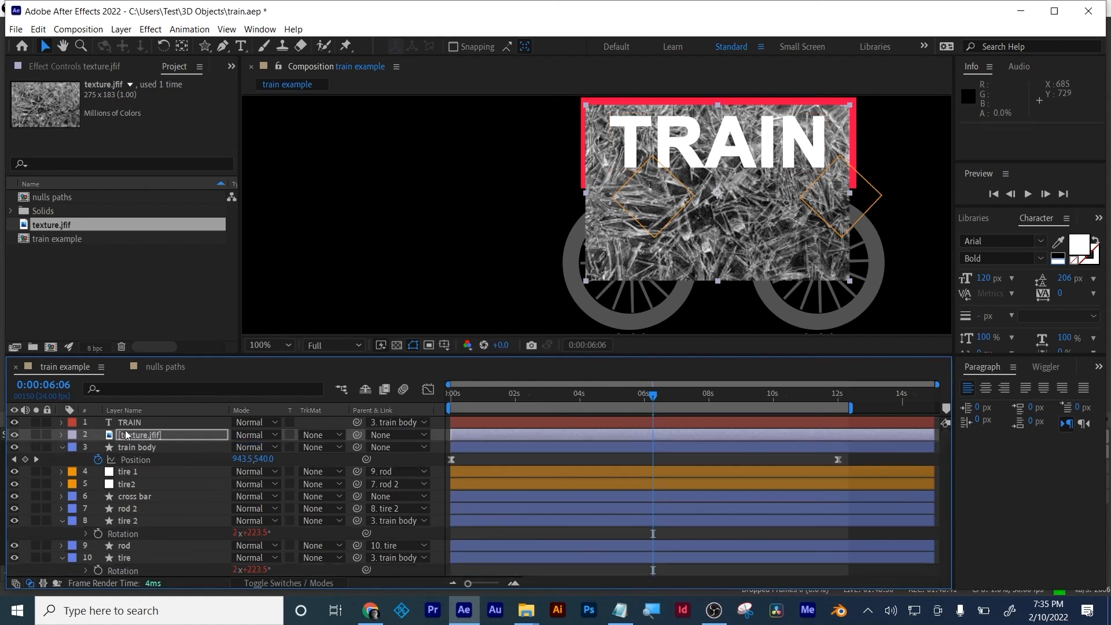
Set the texture layer's track matte to Alpha Matte "TRAIN" and scrub the timeline to check the textured lettering.
{"action": "left_click", "coordinate": [133, 422]}
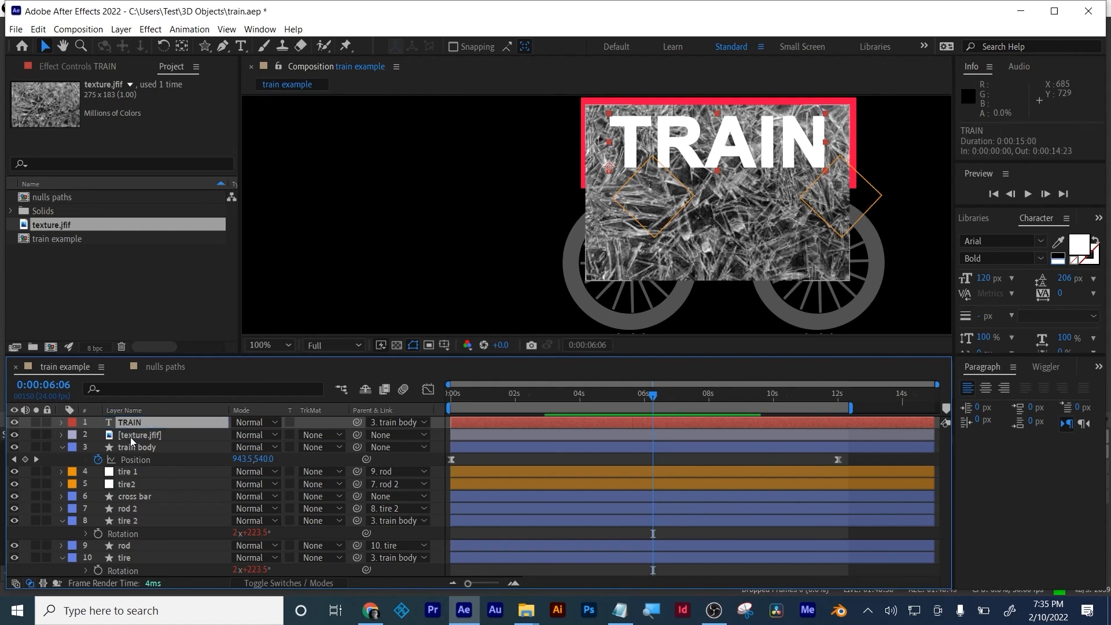
{"action": "left_click", "coordinate": [130, 436]}
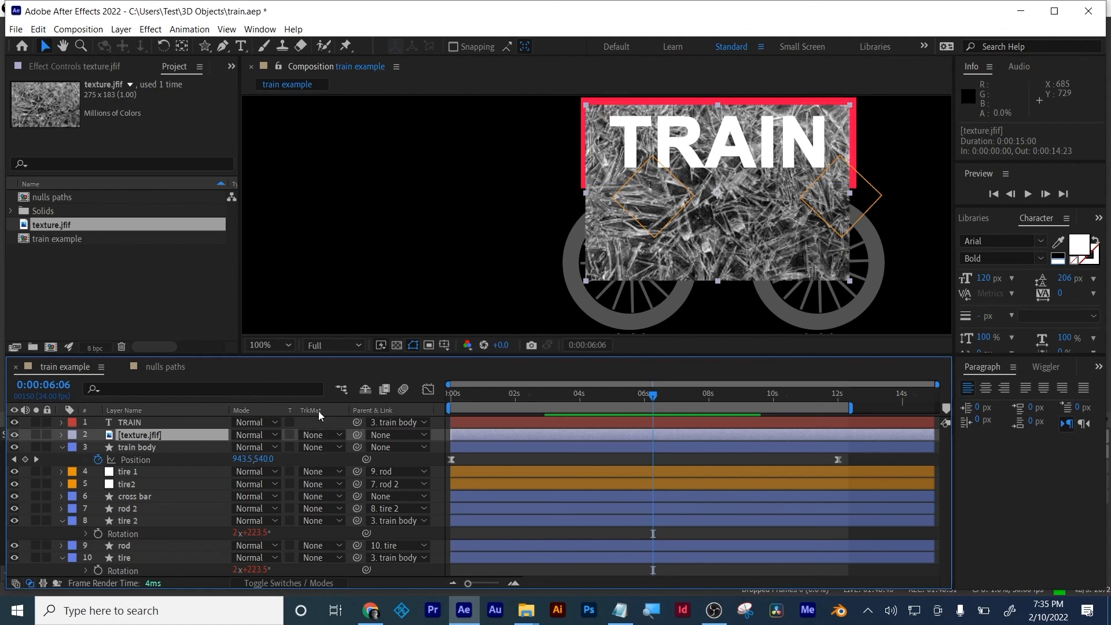
{"action": "left_click", "coordinate": [314, 435]}
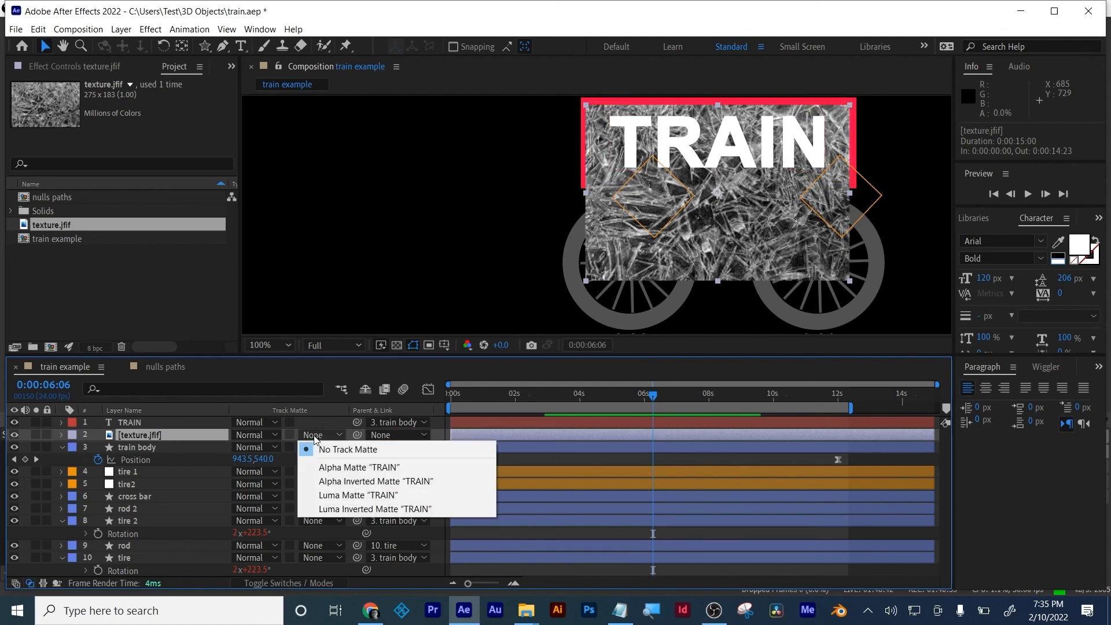
{"action": "left_click", "coordinate": [327, 467]}
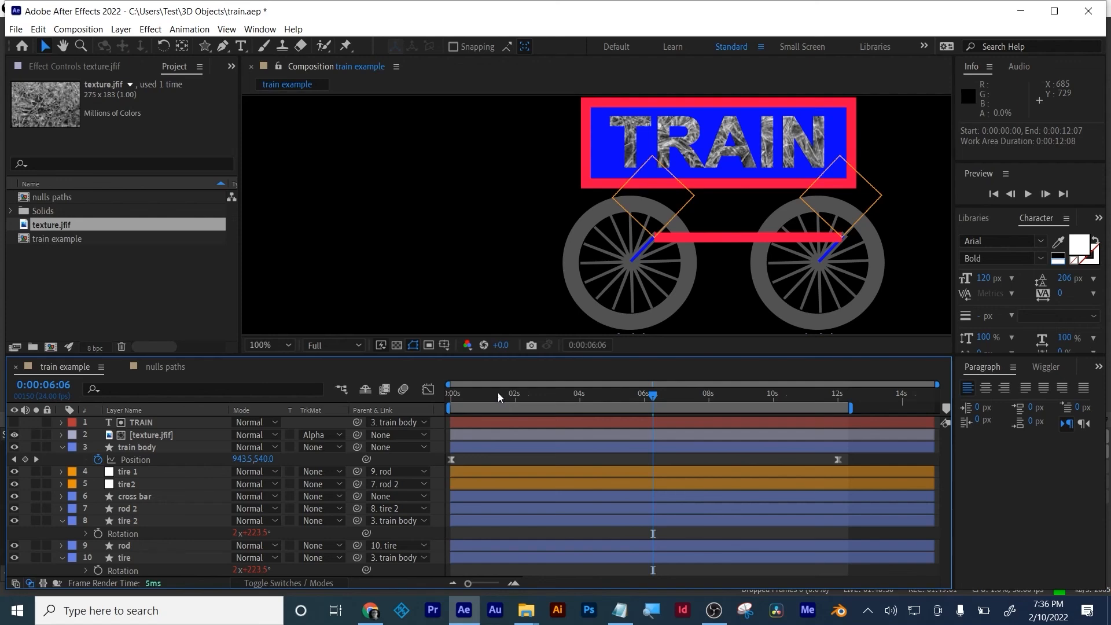
{"action": "left_click_drag", "start_coordinate": [497, 392], "coordinate": [641, 352]}
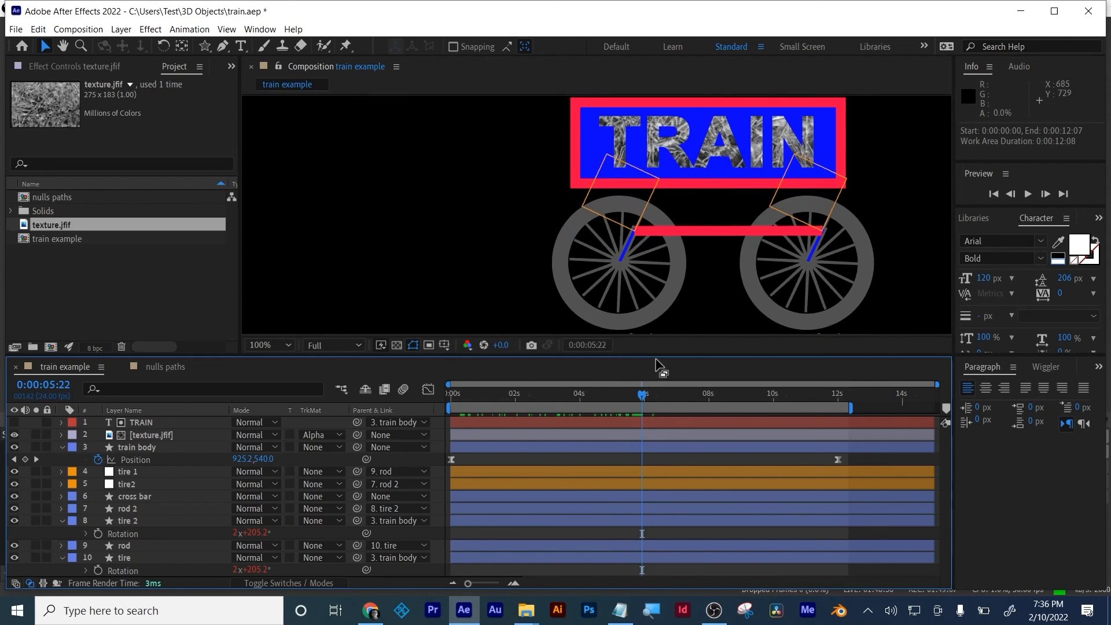
{"action": "left_click_drag", "start_coordinate": [744, 389], "coordinate": [668, 406]}
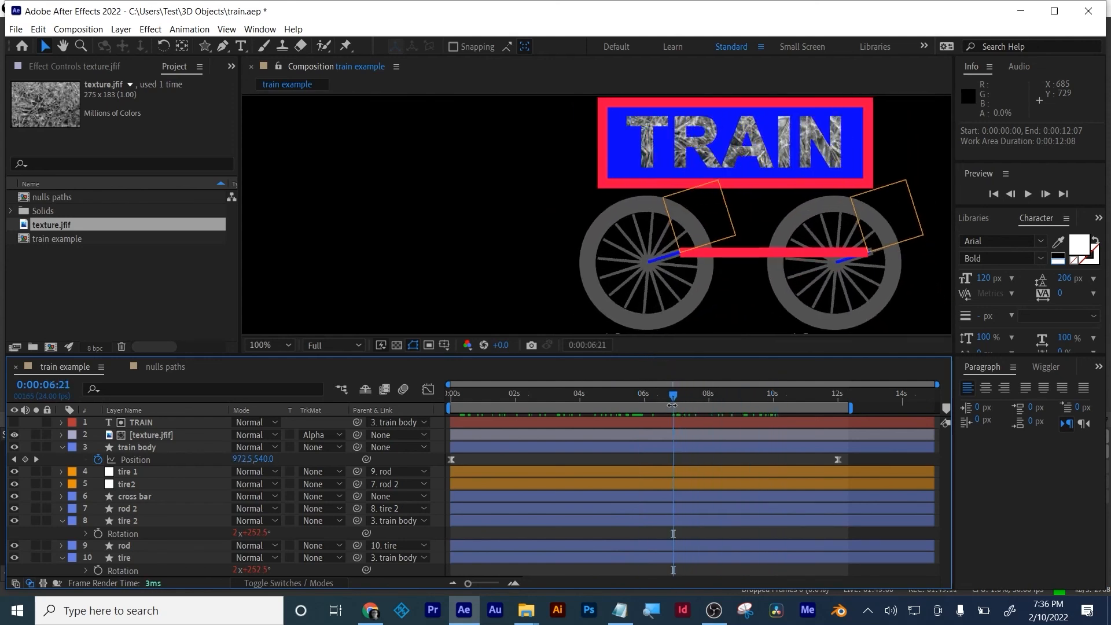
Parent the texture layer to the TRAIN text layer and scrub the timeline to check its motion.
{"action": "left_click", "coordinate": [152, 434]}
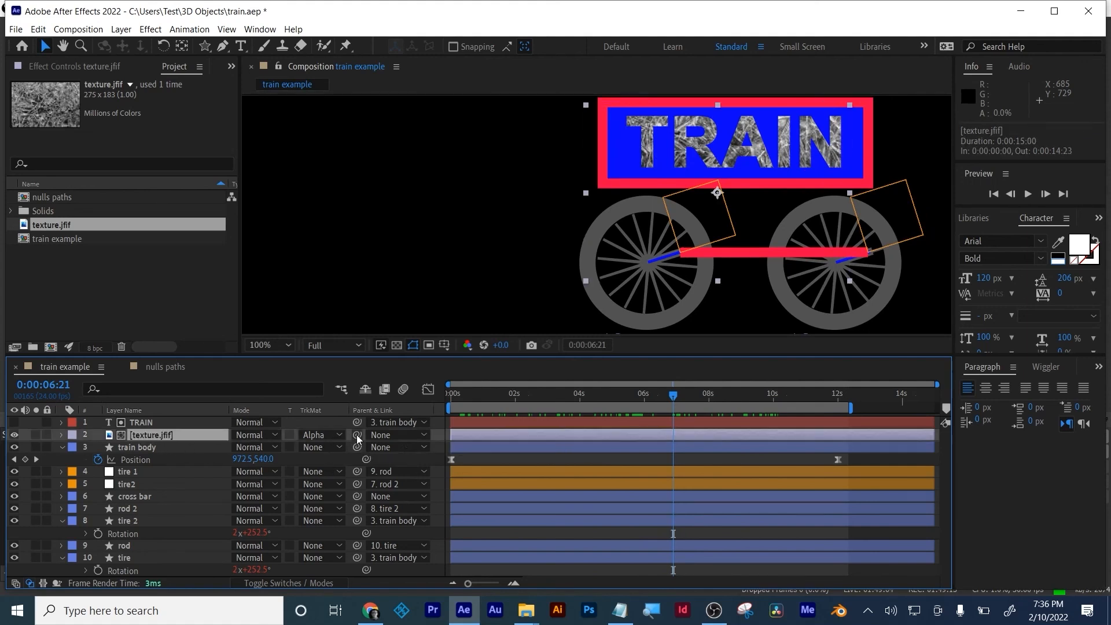
{"action": "left_click_drag", "start_coordinate": [243, 443], "coordinate": [149, 423]}
{"action": "left_click_drag", "start_coordinate": [505, 396], "coordinate": [648, 395]}
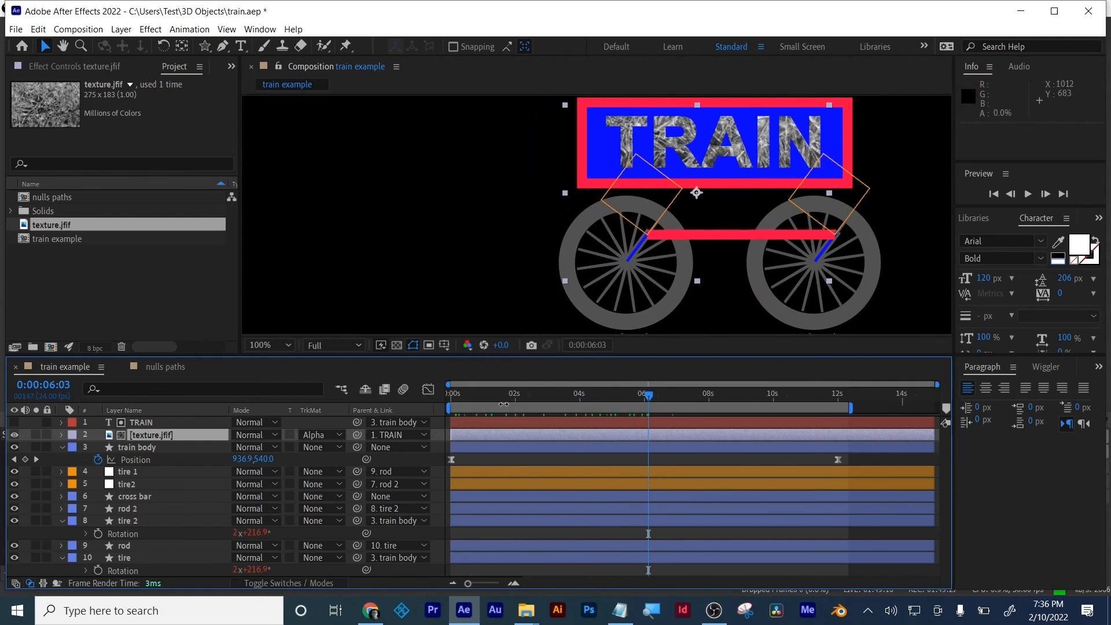
Play and scrub the train animation to examine how the textured lettering moves with the train body.
{"action": "key", "text": "space"}
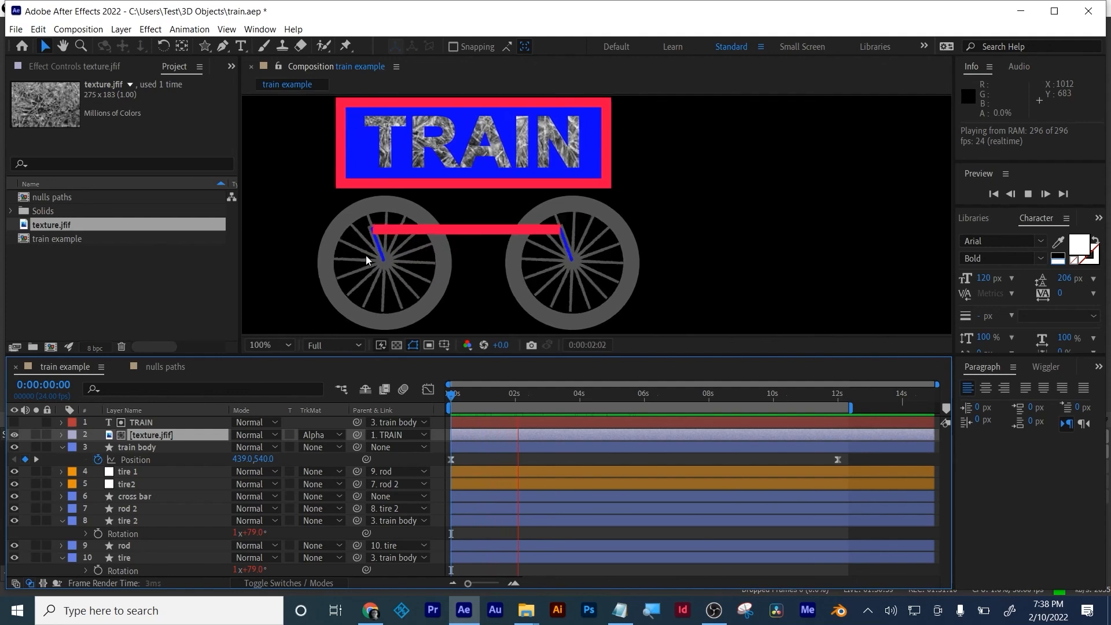
{"action": "key", "text": "space"}
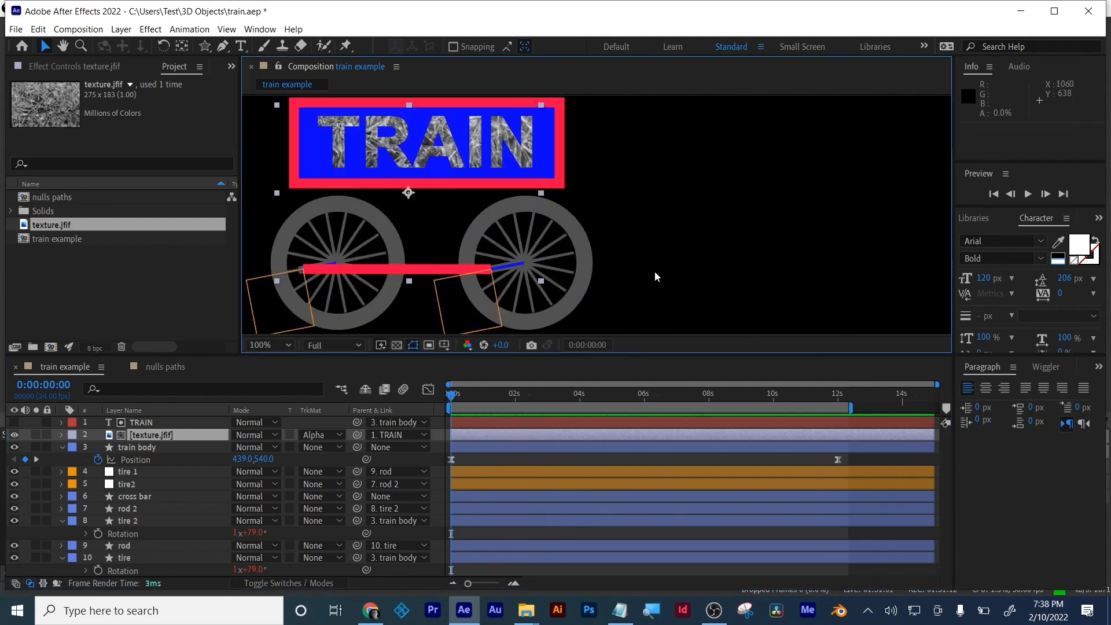
{"action": "left_click", "coordinate": [511, 395]}
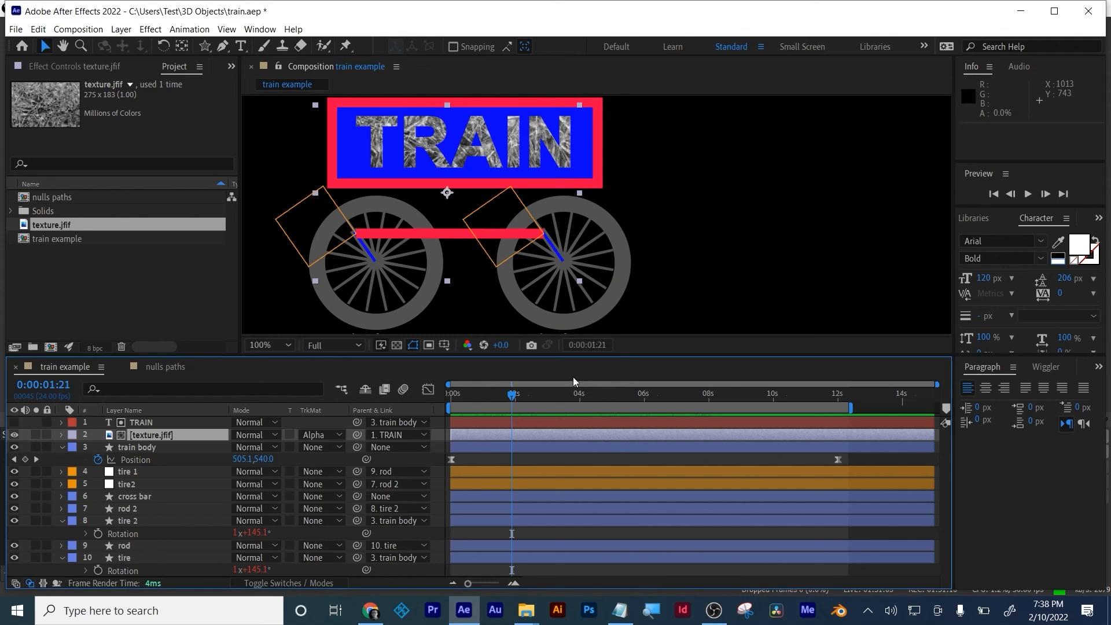
{"action": "left_click_drag", "start_coordinate": [598, 396], "coordinate": [666, 400]}
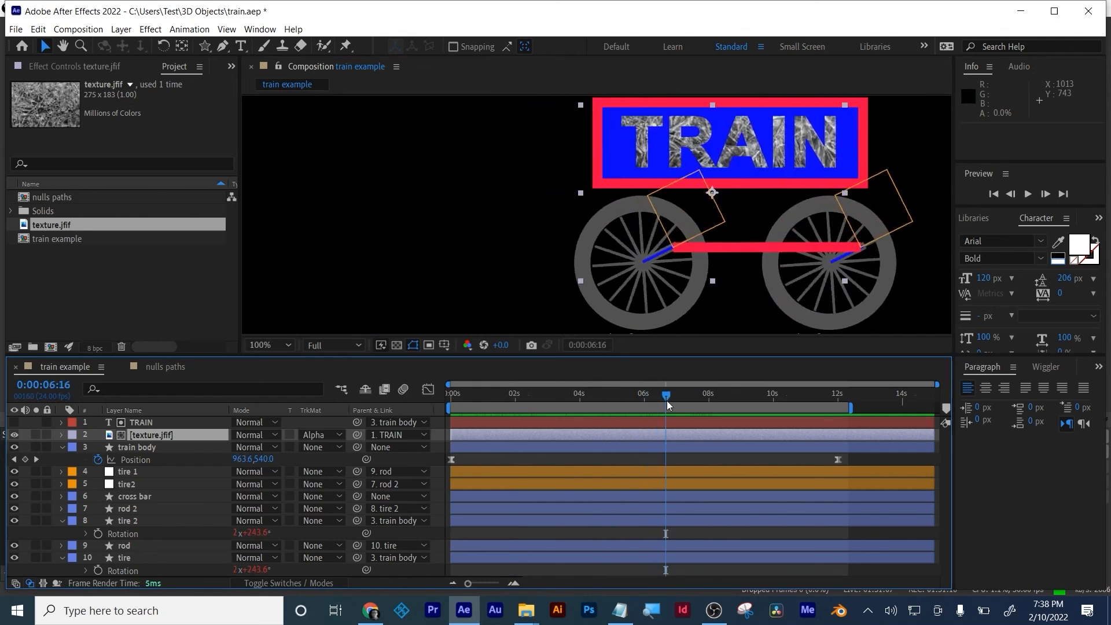
Collapse the revealed properties of all layers and preview the composition.
{"action": "left_click", "coordinate": [702, 458]}
{"action": "key", "text": "u"}
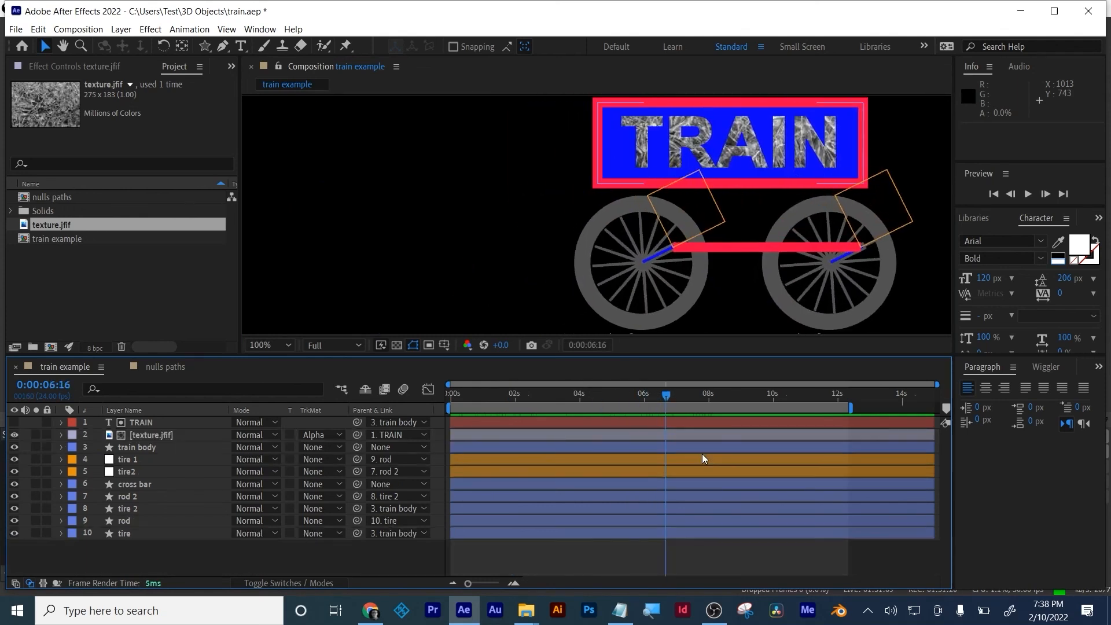
{"action": "key", "text": "space"}
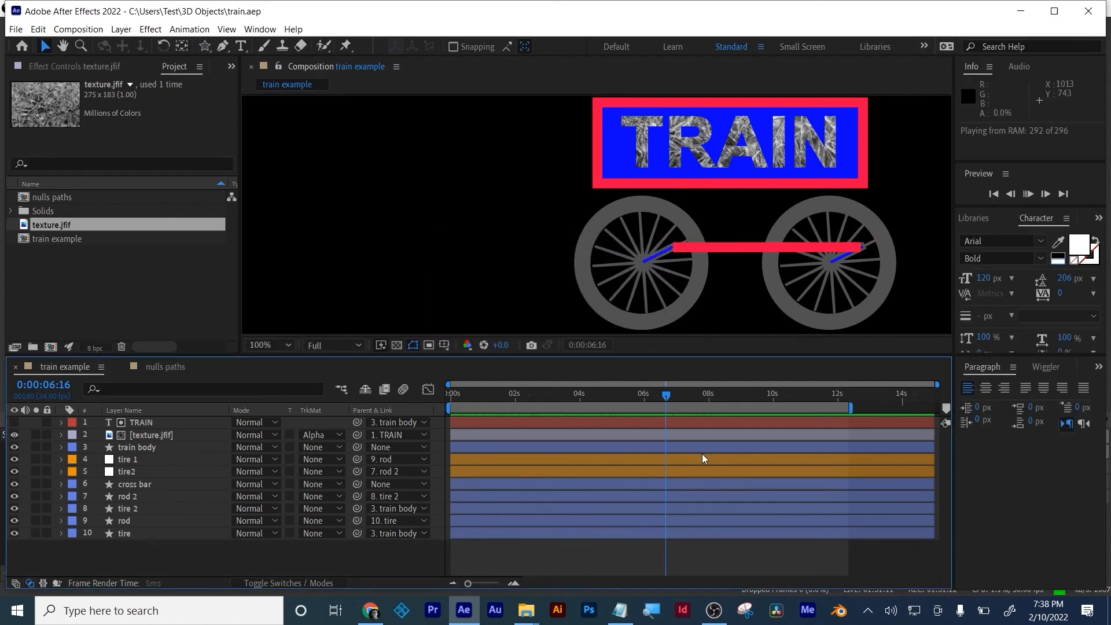